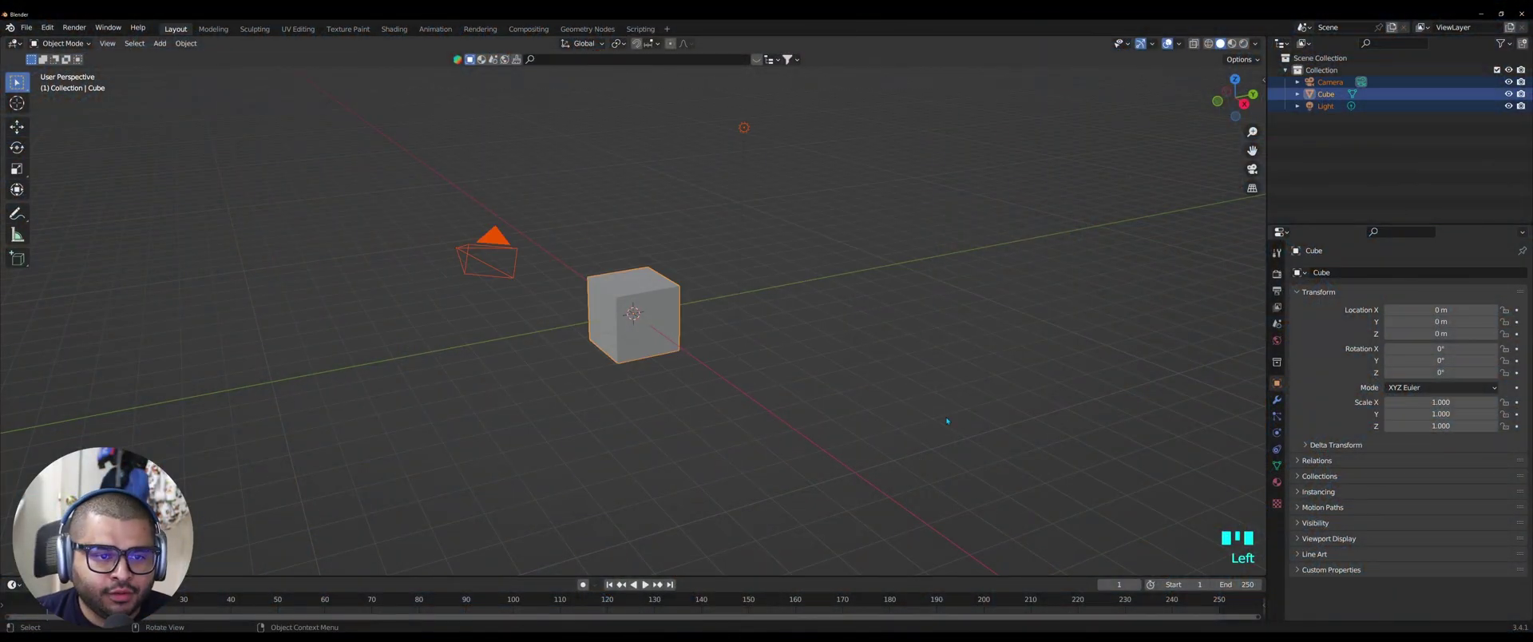
- Delete the default camera, cube and light and add a Text object at the origin
key(Delete)
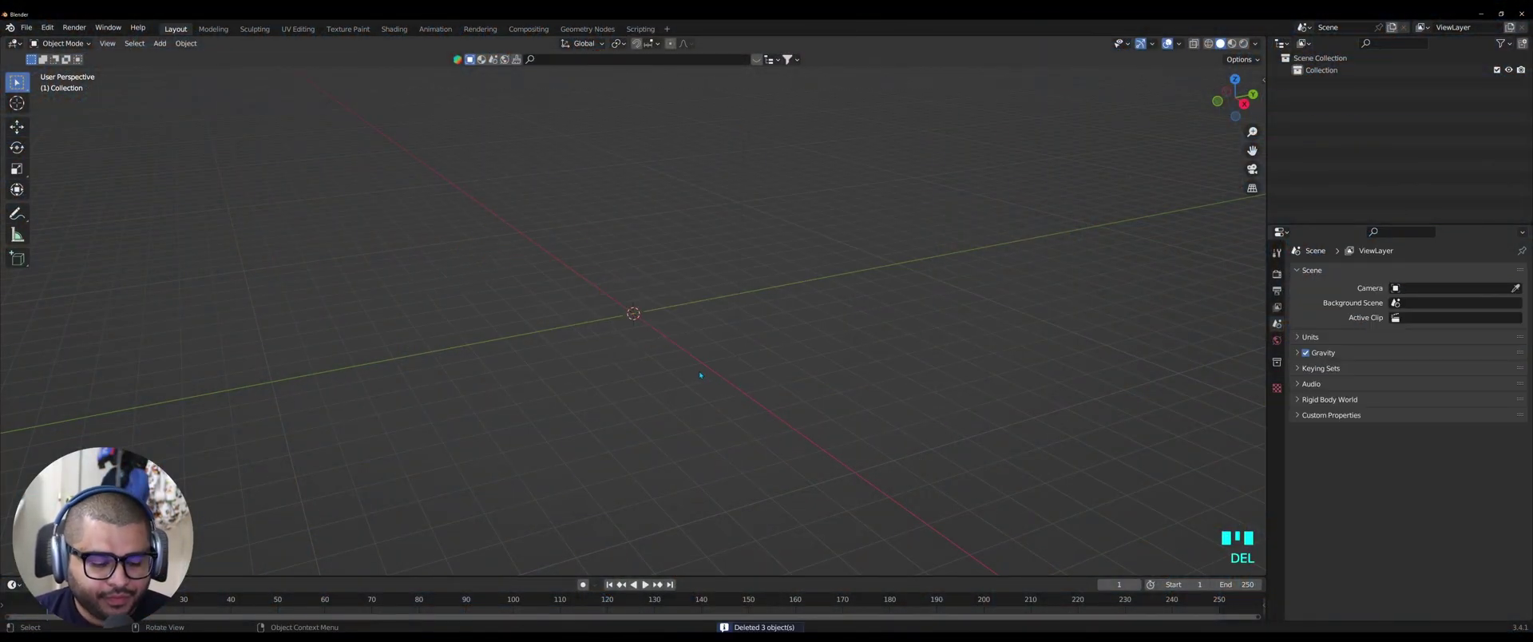
key(shift+a)
mouse_move(700, 364)
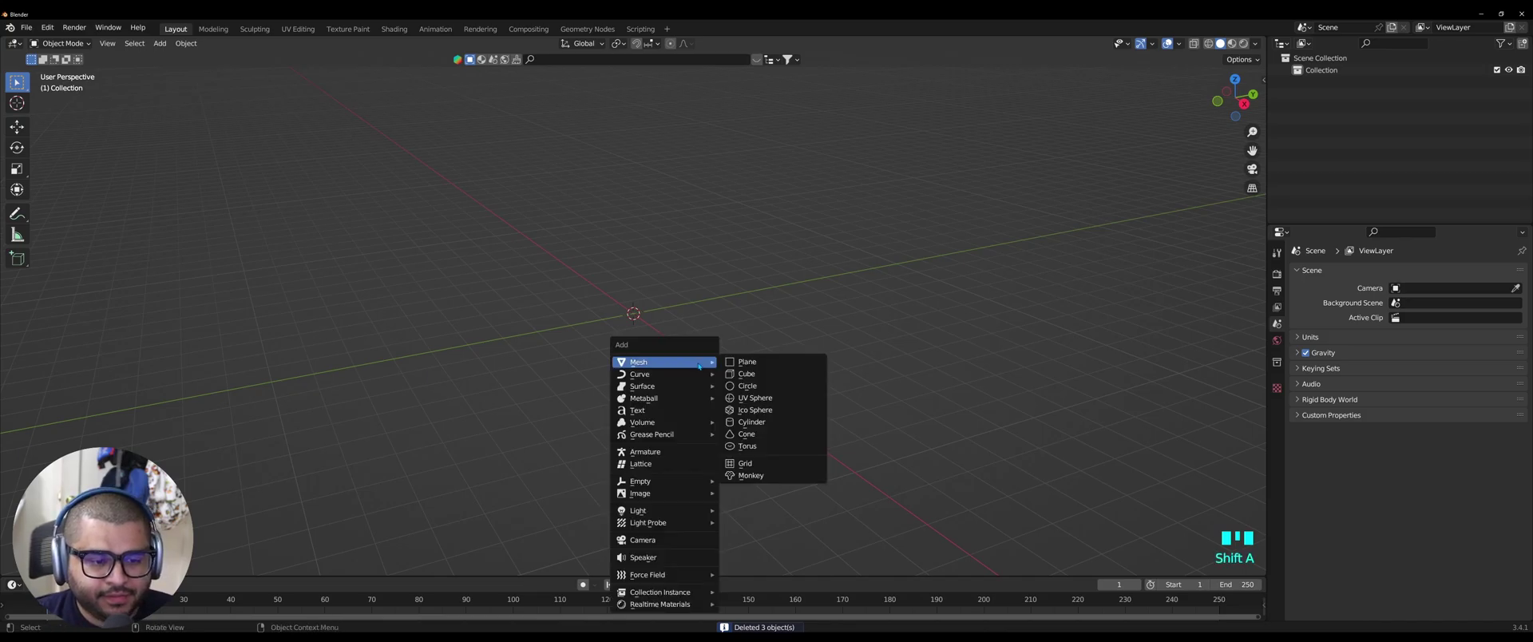
click(662, 409)
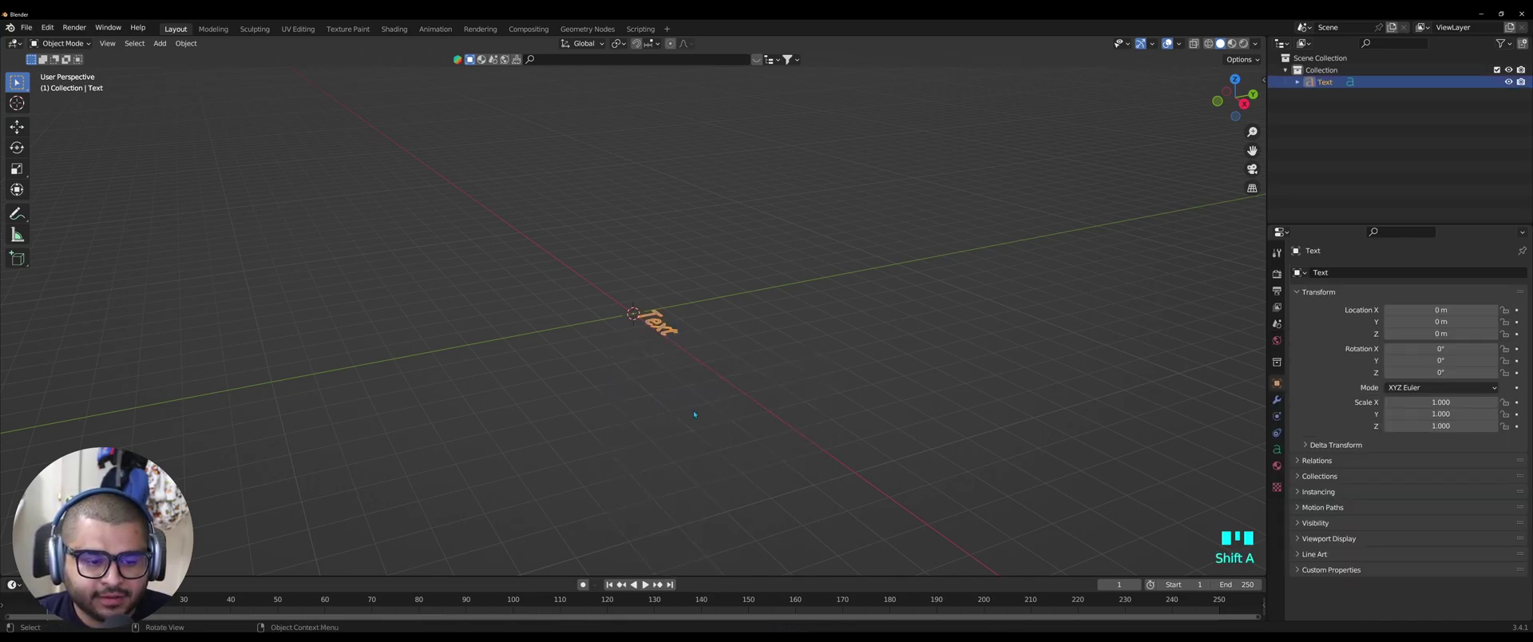
- Zoom in, orbit to a top-down view and reselect the text object
scroll(696, 340, up, 5)
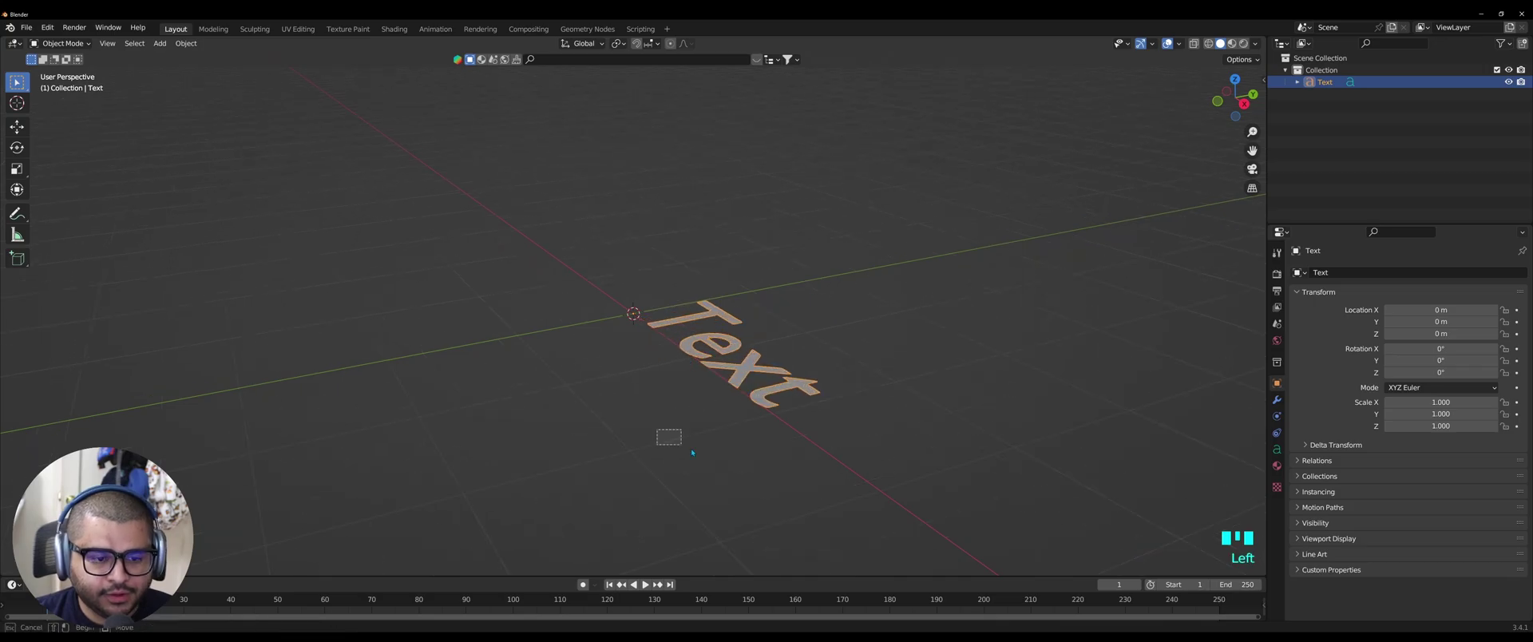
click(727, 430)
middle_drag(727, 430, 825, 479)
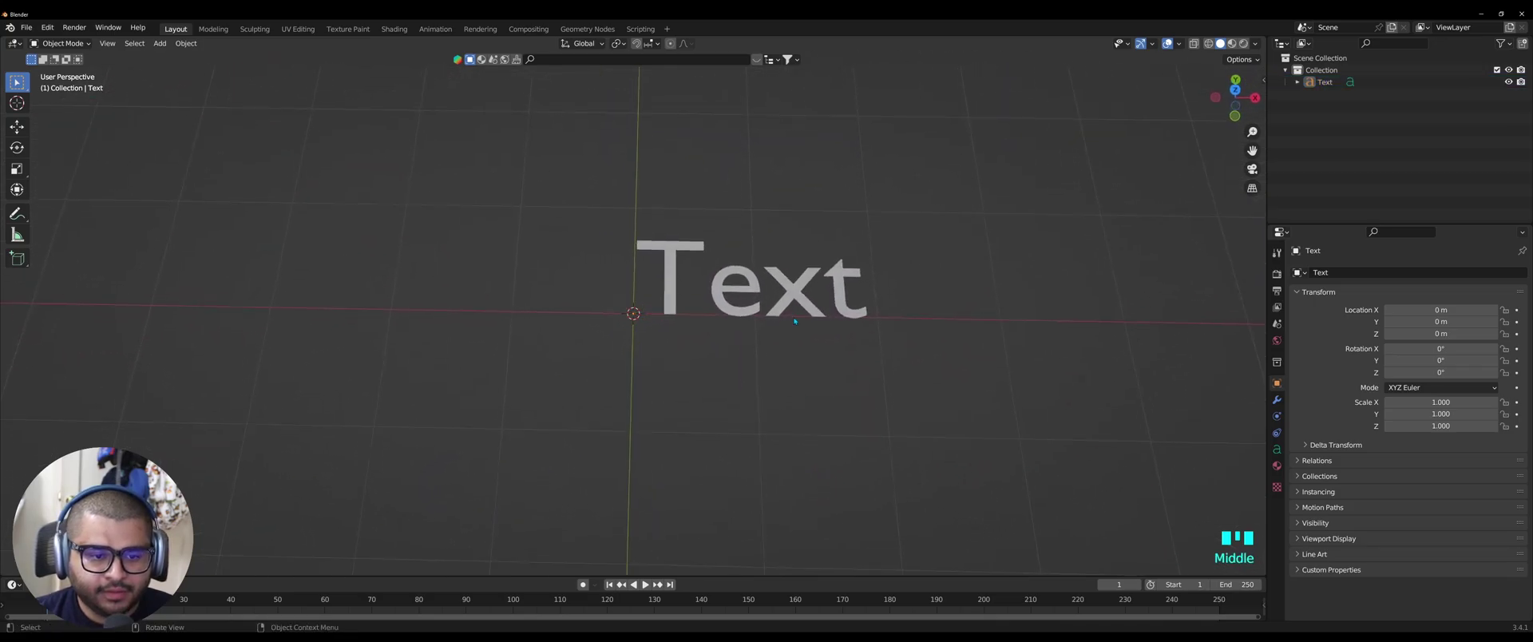
click(797, 299)
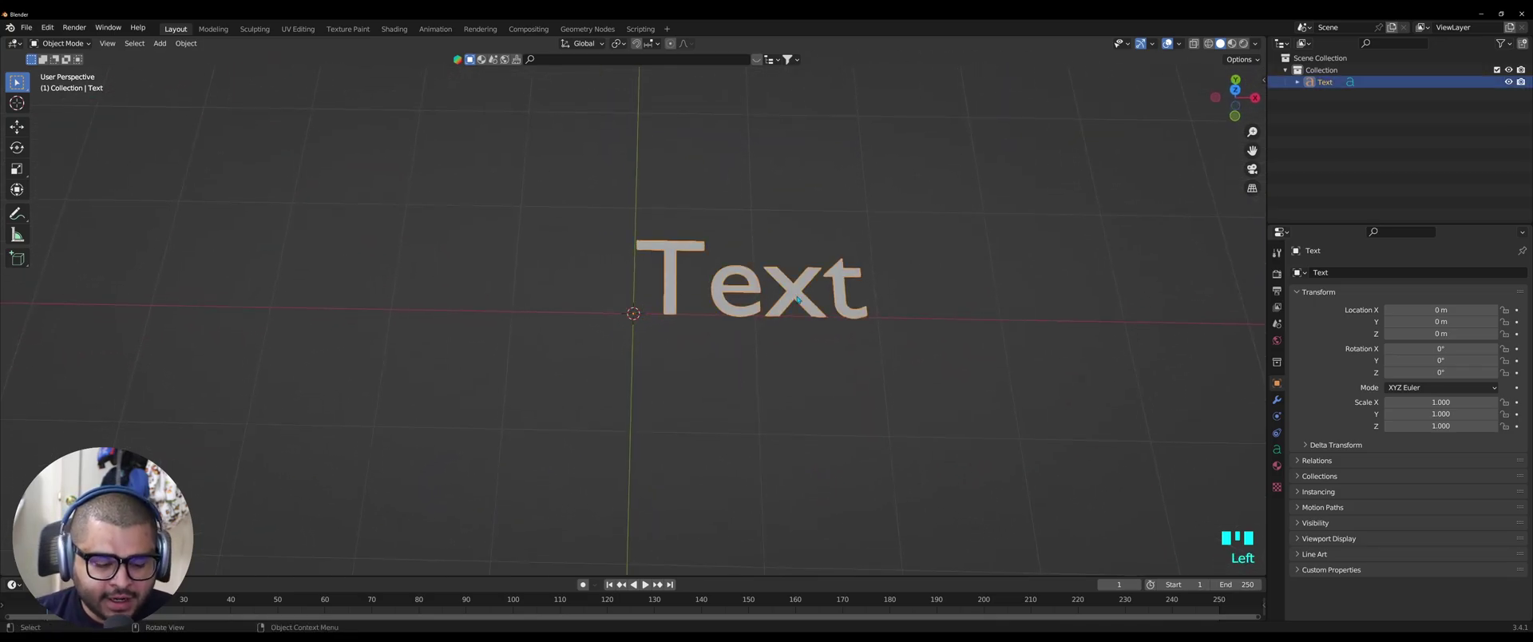
- In Edit Mode, replace the default 'Text' lettering with 'Specter'
key(Tab)
key(BackSpace)
key(BackSpace)
key(BackSpace)
key(BackSpace)
key(BackSpace)
key(BackSpace)
key(BackSpace)
key(BackSpace)
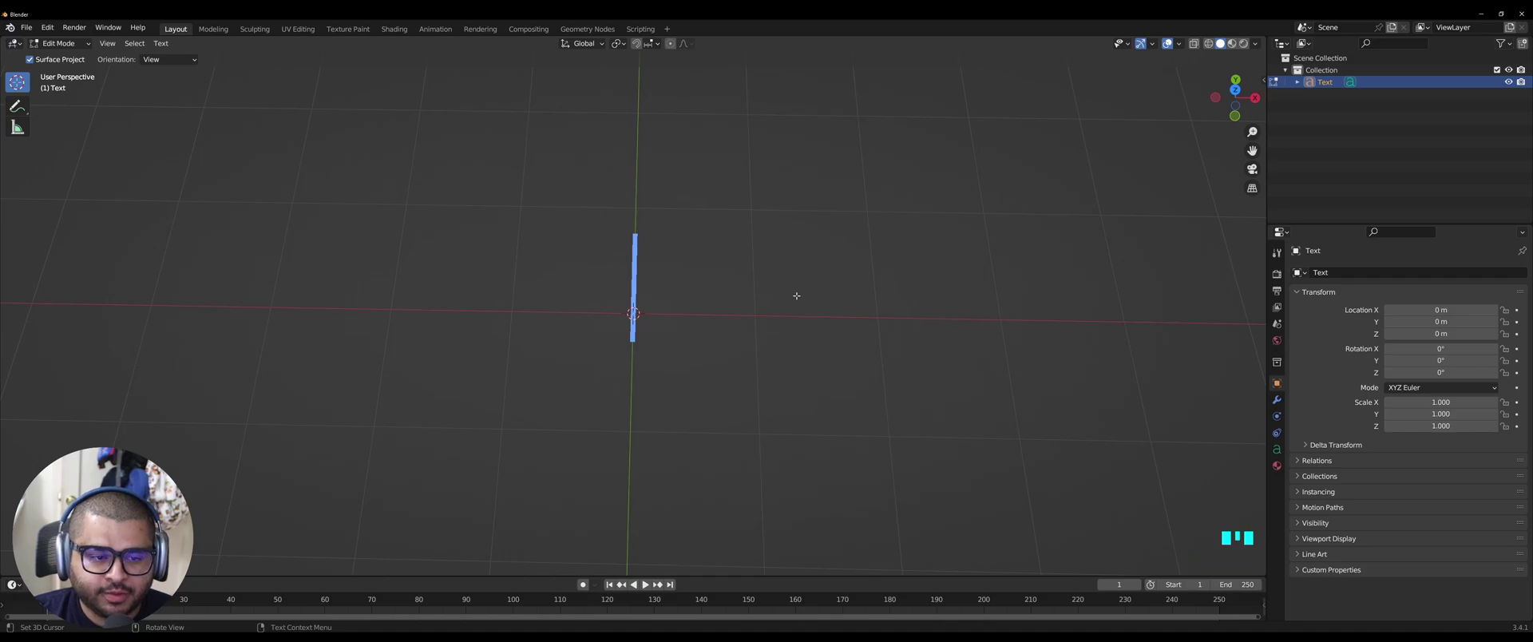
text(Specter)
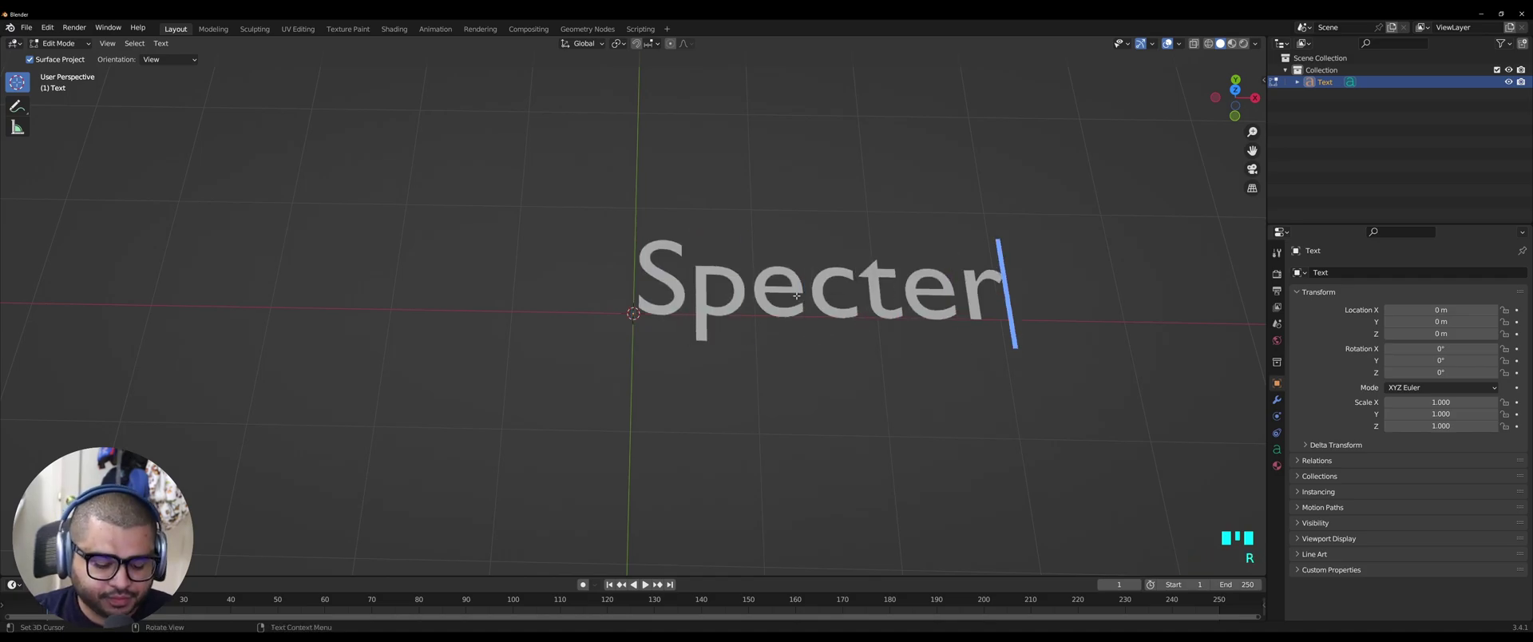
key(Tab)
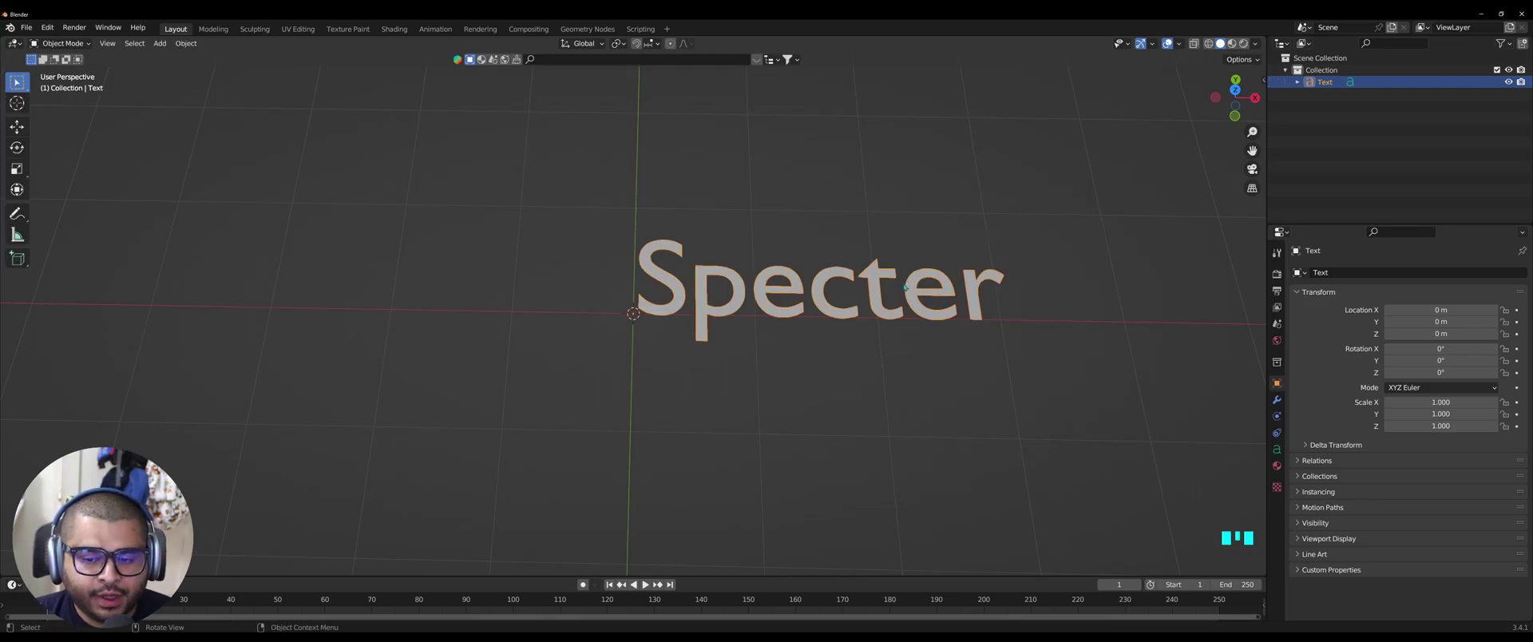
- In the text's data properties, expand Font and browse for a new Regular font
click(1276, 450)
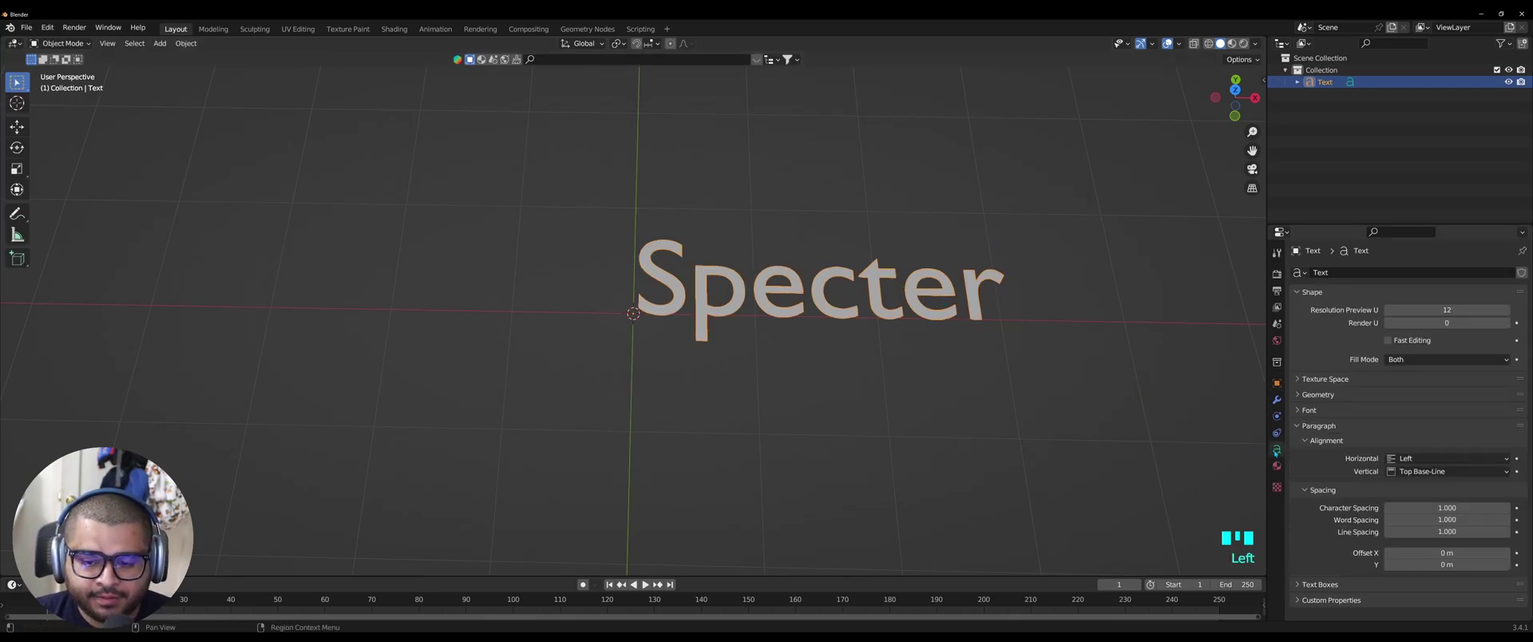
scroll(1299, 413, down, 1)
click(1301, 412)
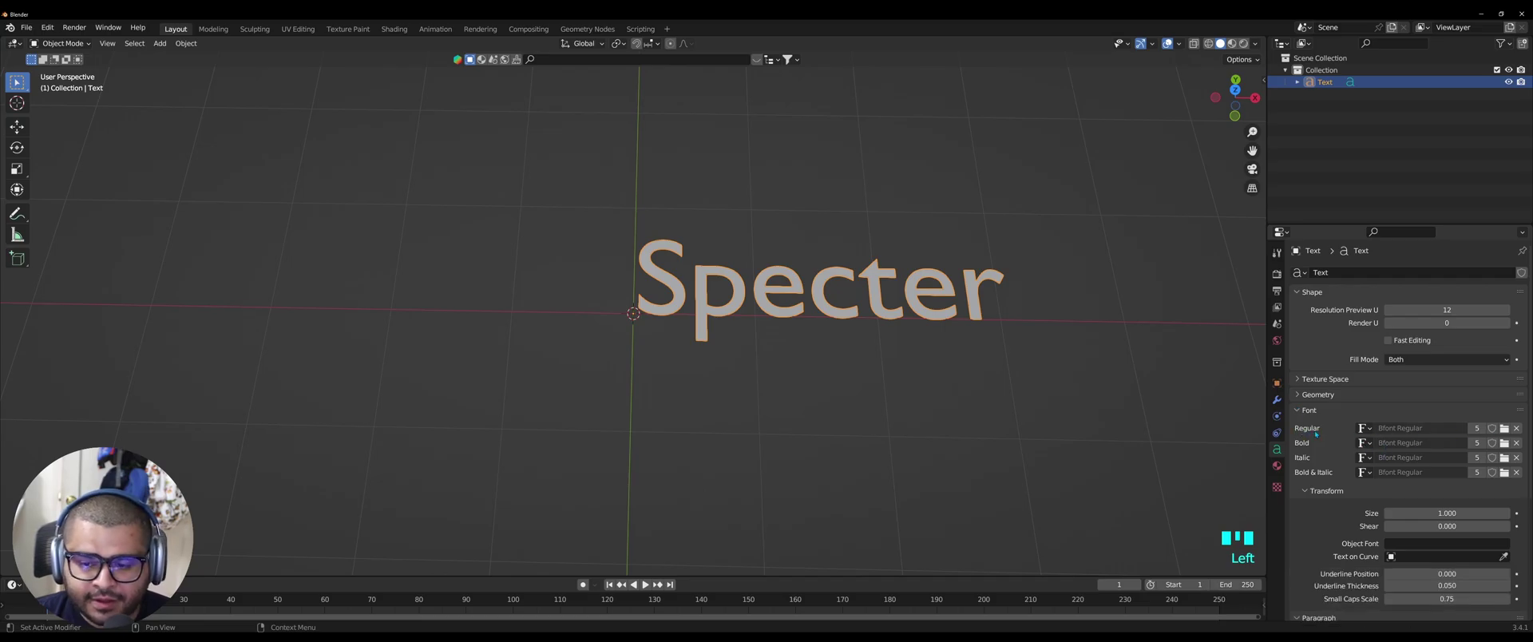
click(1505, 430)
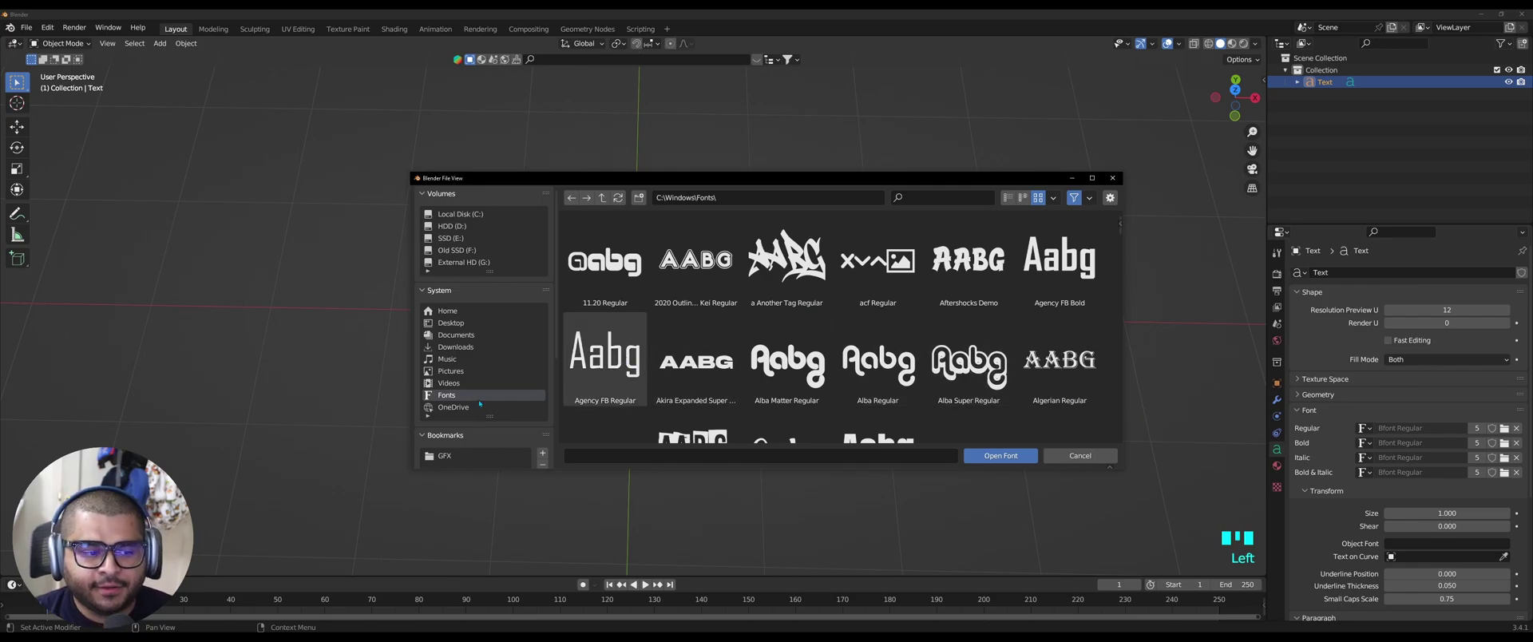
- Search the Windows Fonts folder for 'planet' and load Planet Kosmos Regular
scroll(868, 316, down, 2)
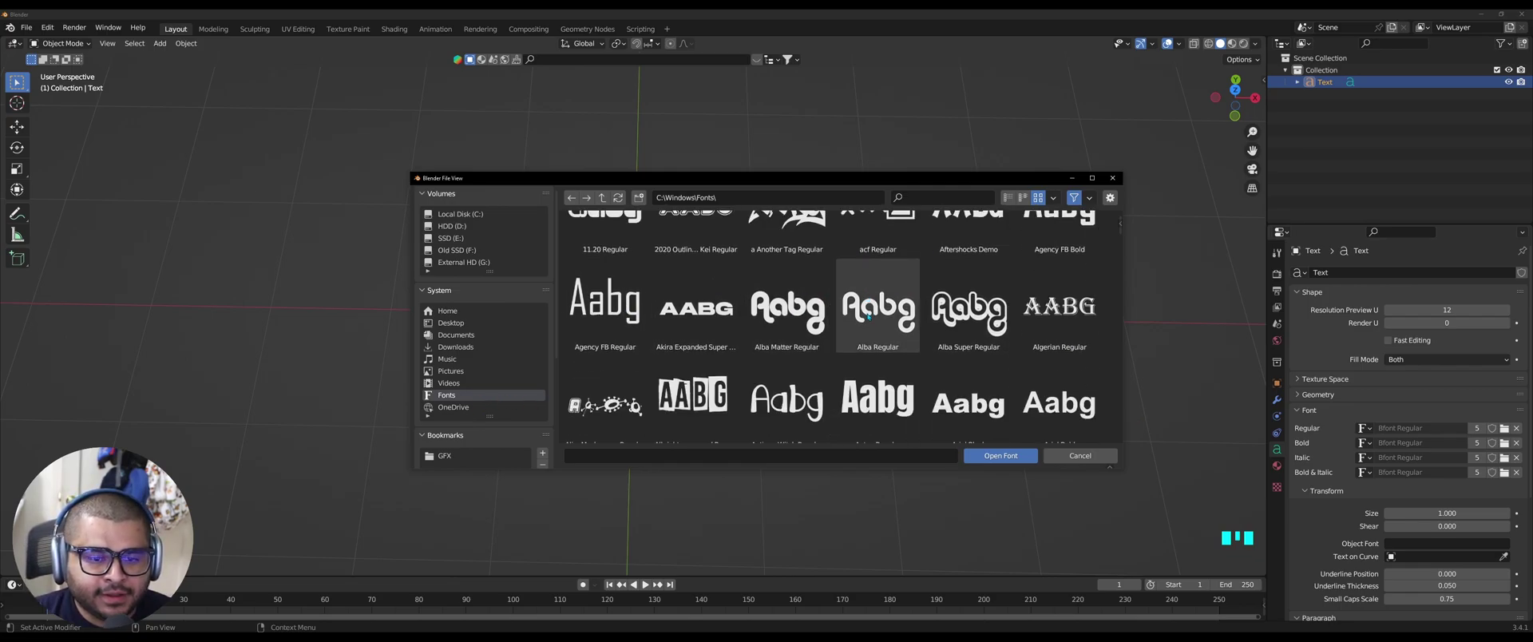
scroll(867, 317, down, 1)
scroll(844, 293, up, 2)
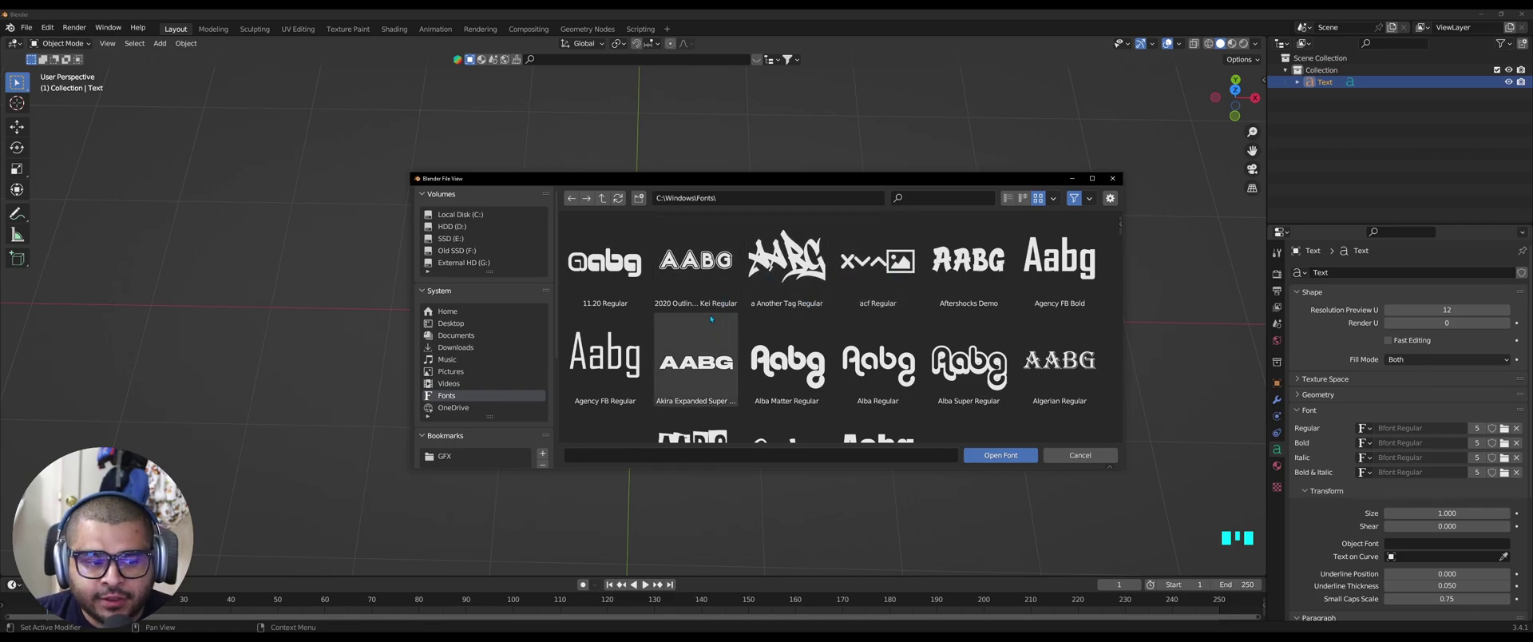
click(458, 348)
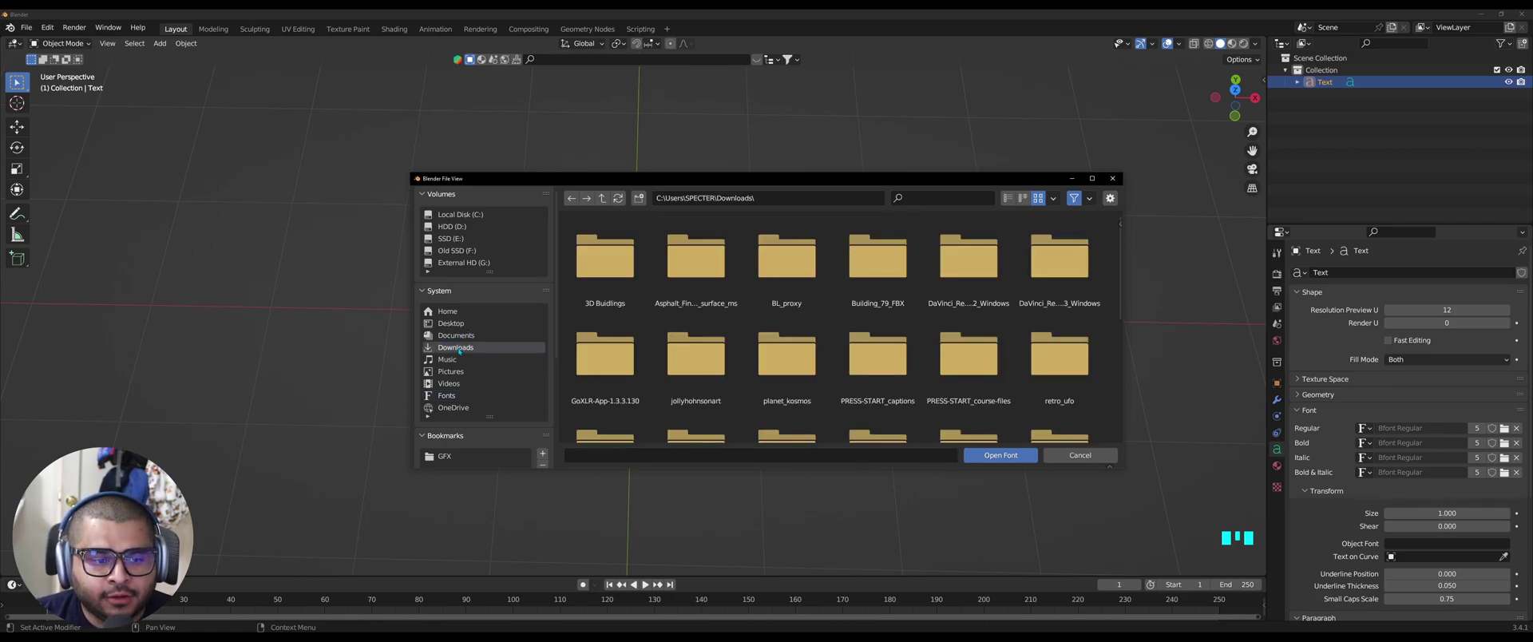
click(456, 398)
click(931, 193)
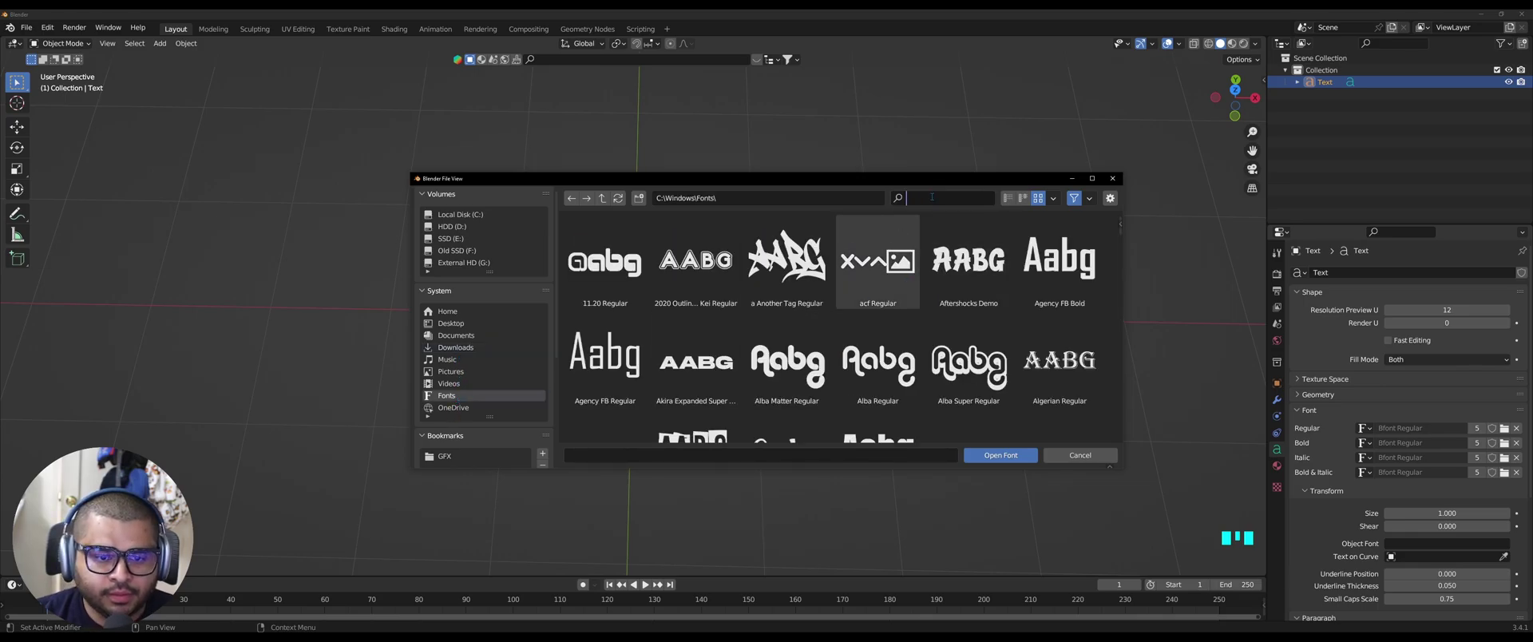
text(planet)
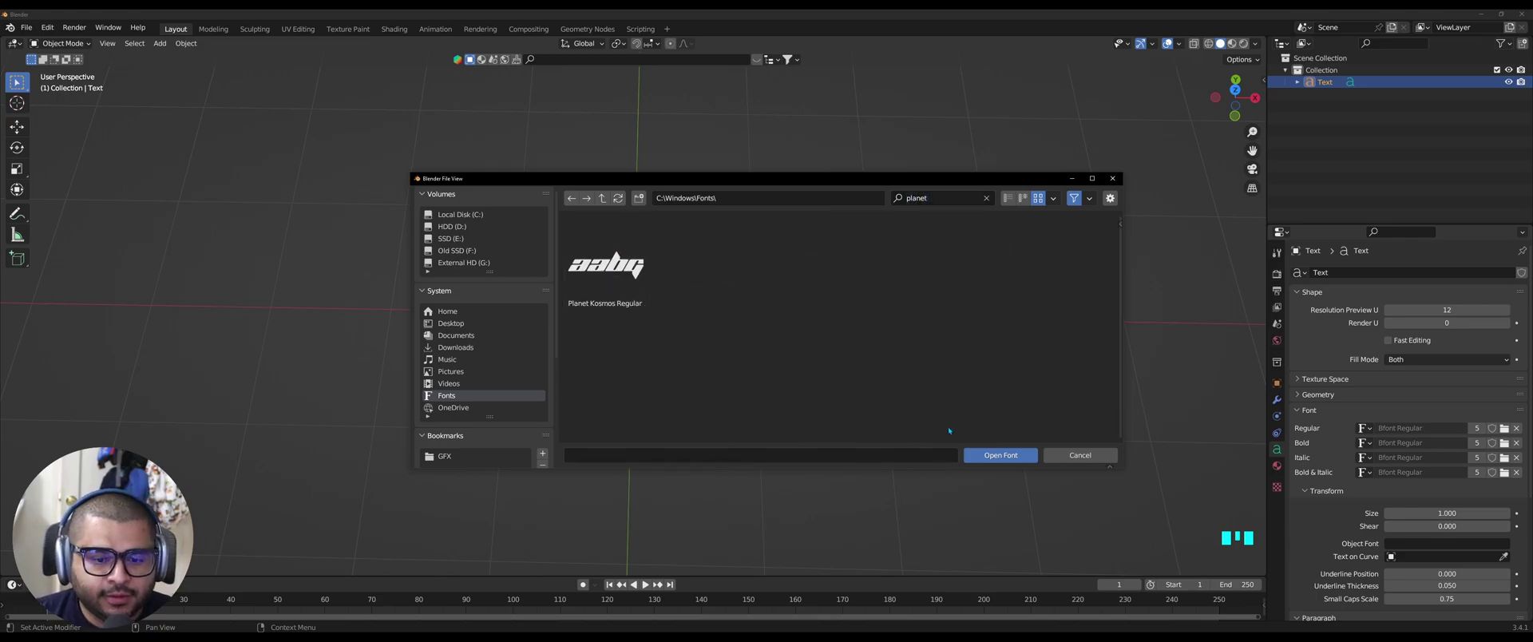
click(610, 268)
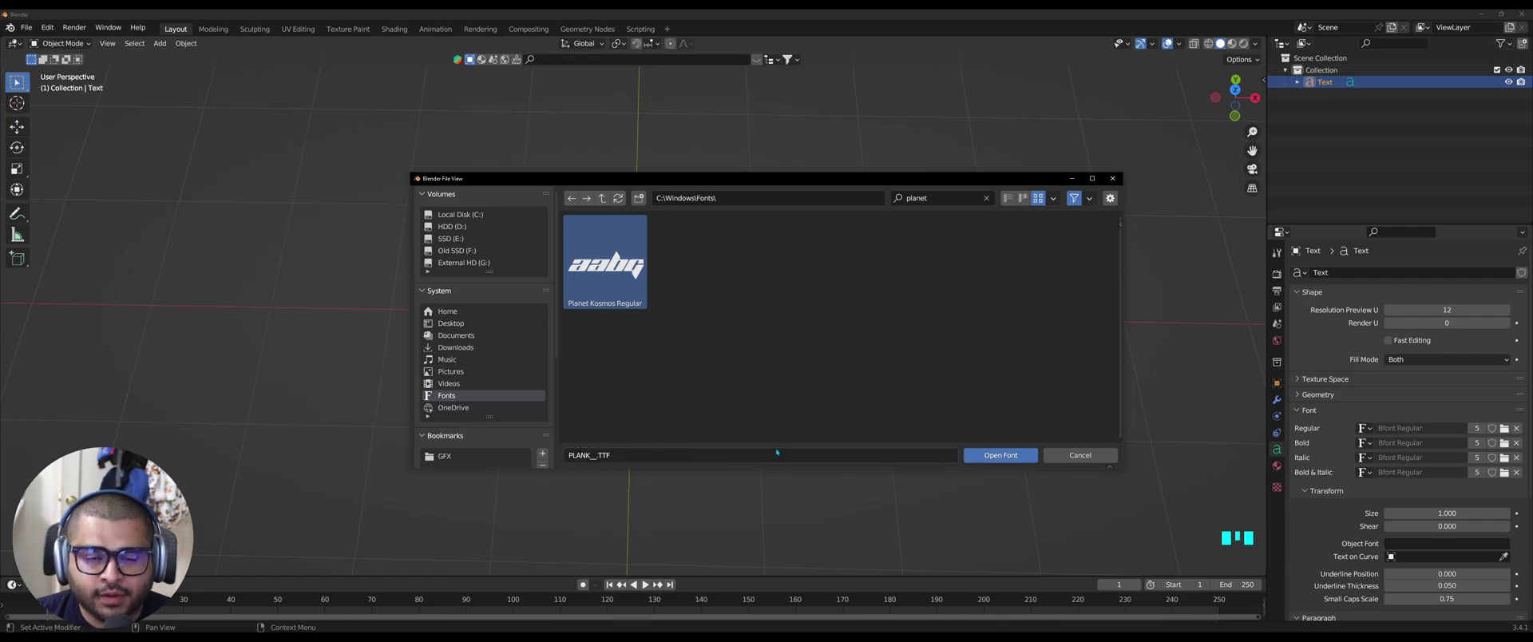
click(1000, 455)
- Rotate the text 90° on the X axis in Object properties
click(1278, 383)
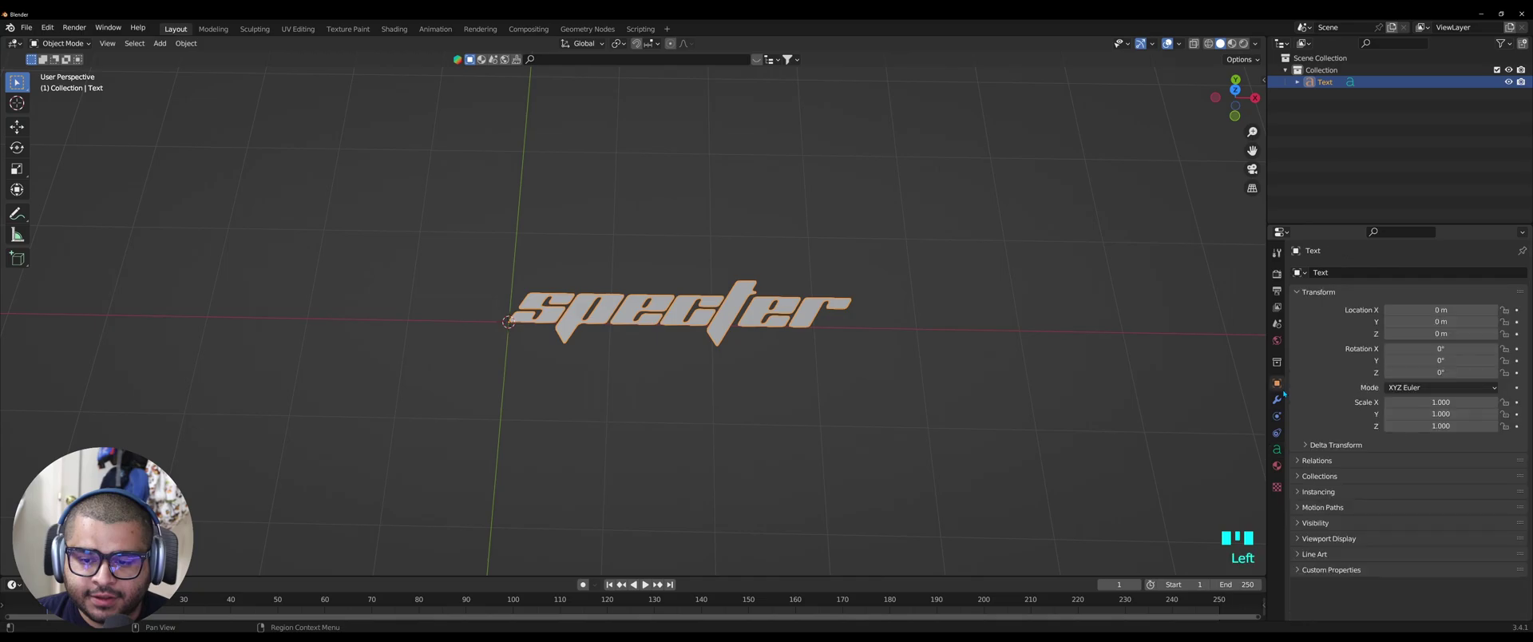
double_click(1457, 349)
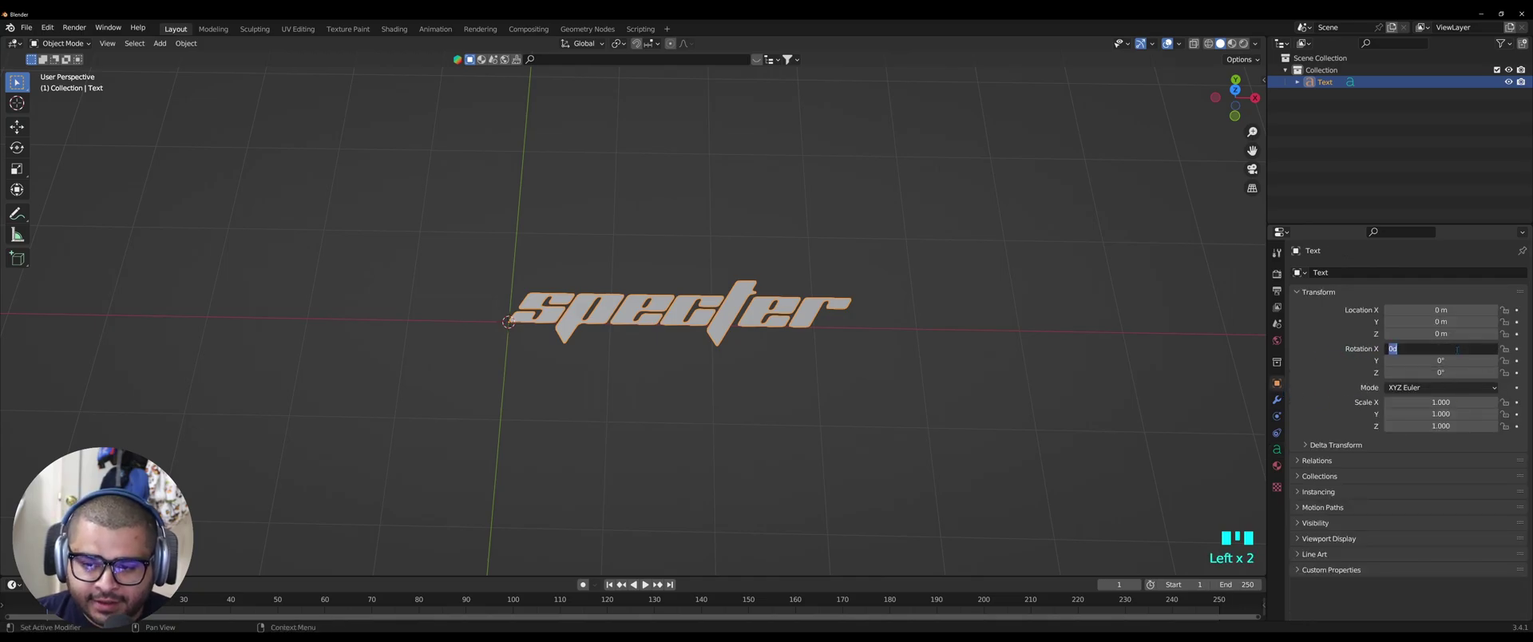
text(90)
key(Return)
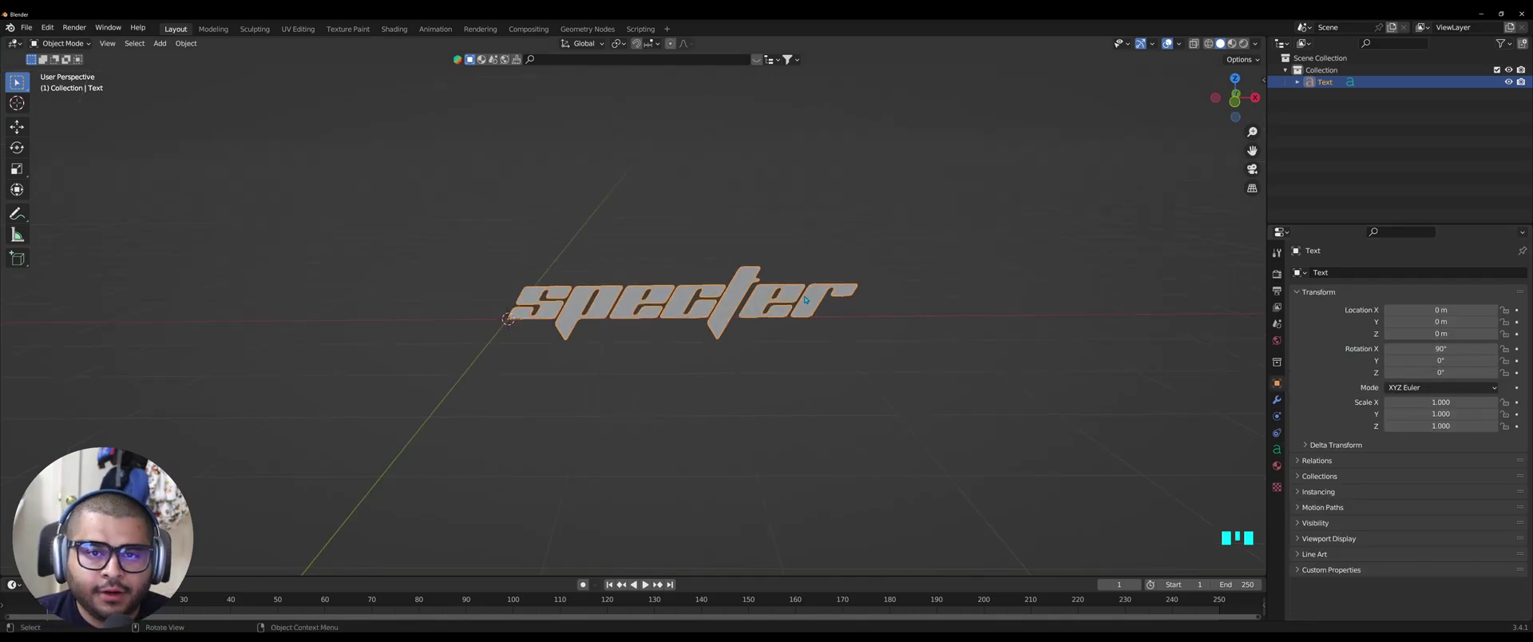
- Set the text's Geometry Extrude to 0.3 m, check its thickness, and reselect it
click(1277, 449)
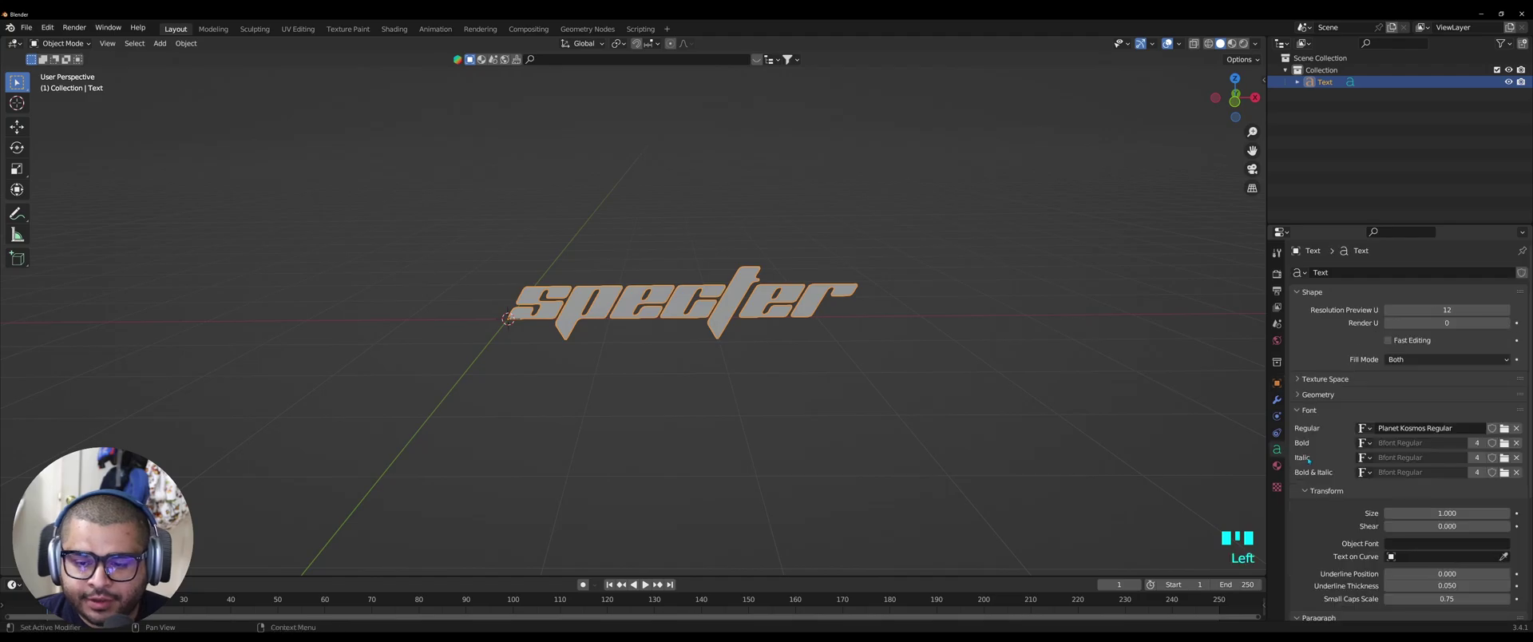
click(1298, 410)
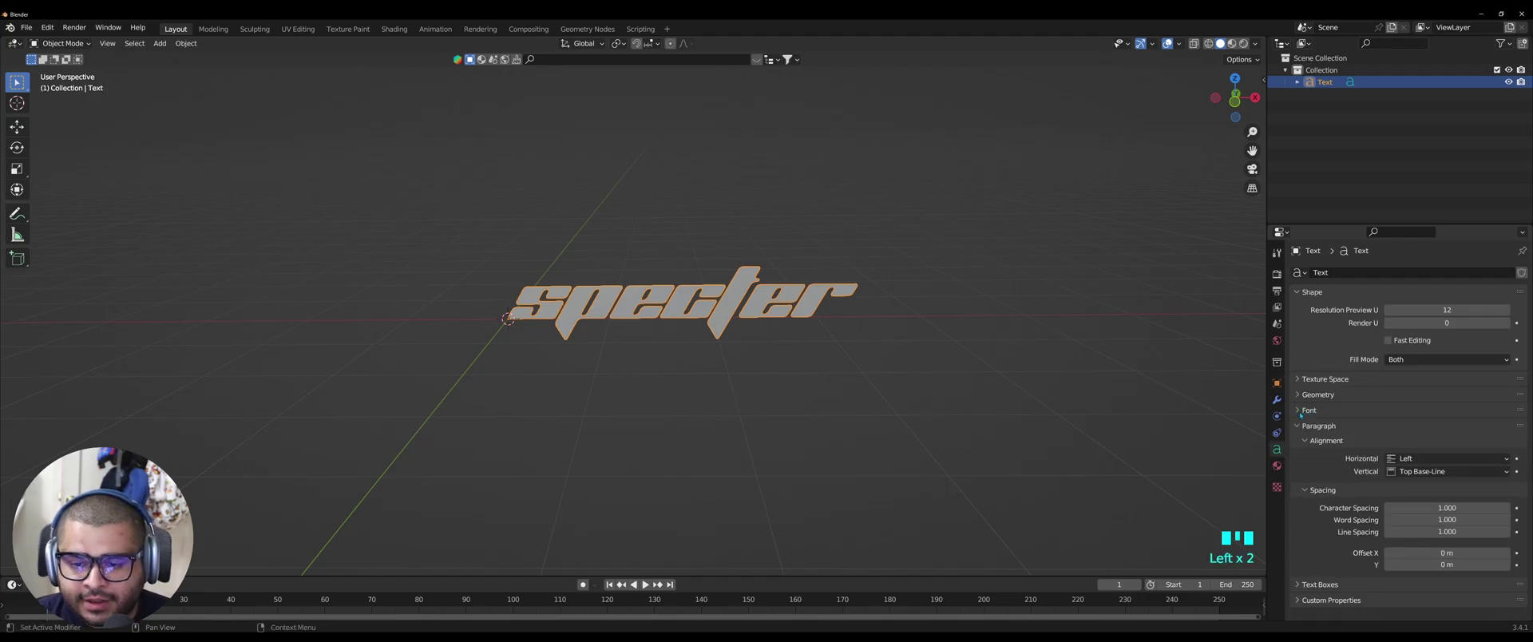
click(1299, 394)
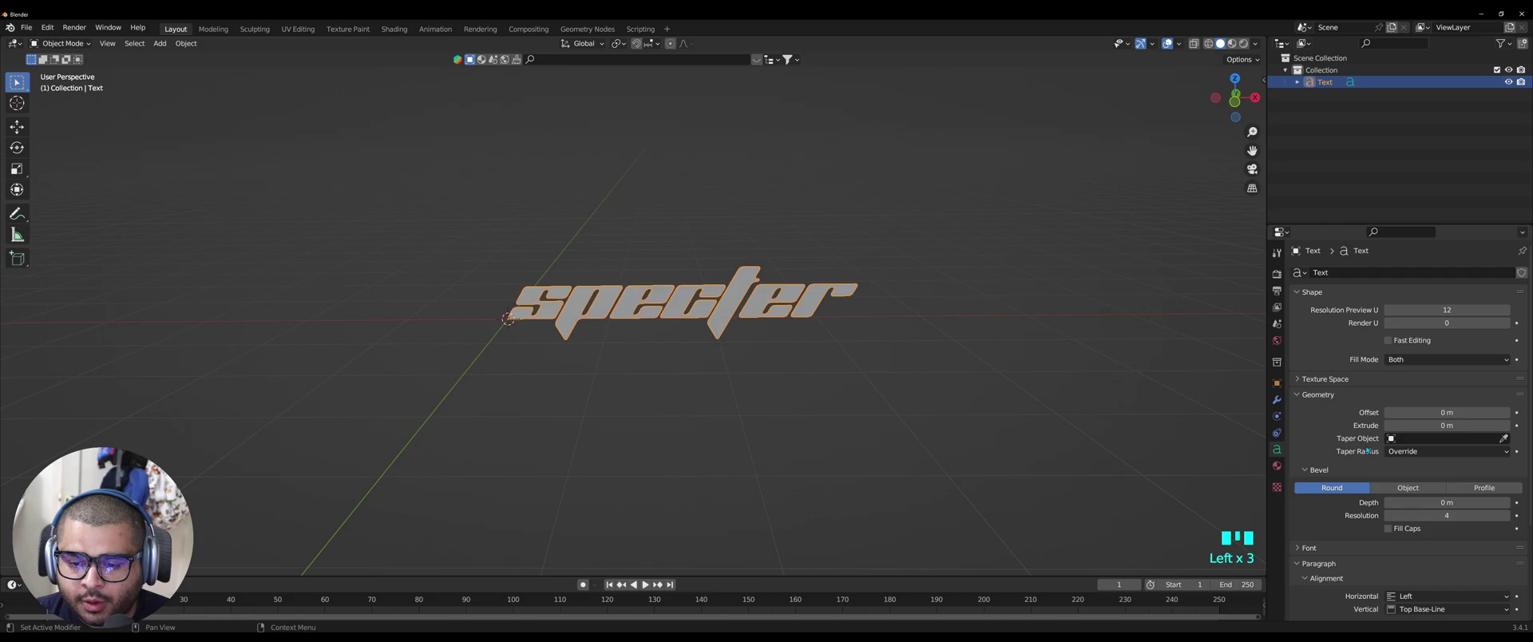
click(1445, 425)
text(0.2)
key(Return)
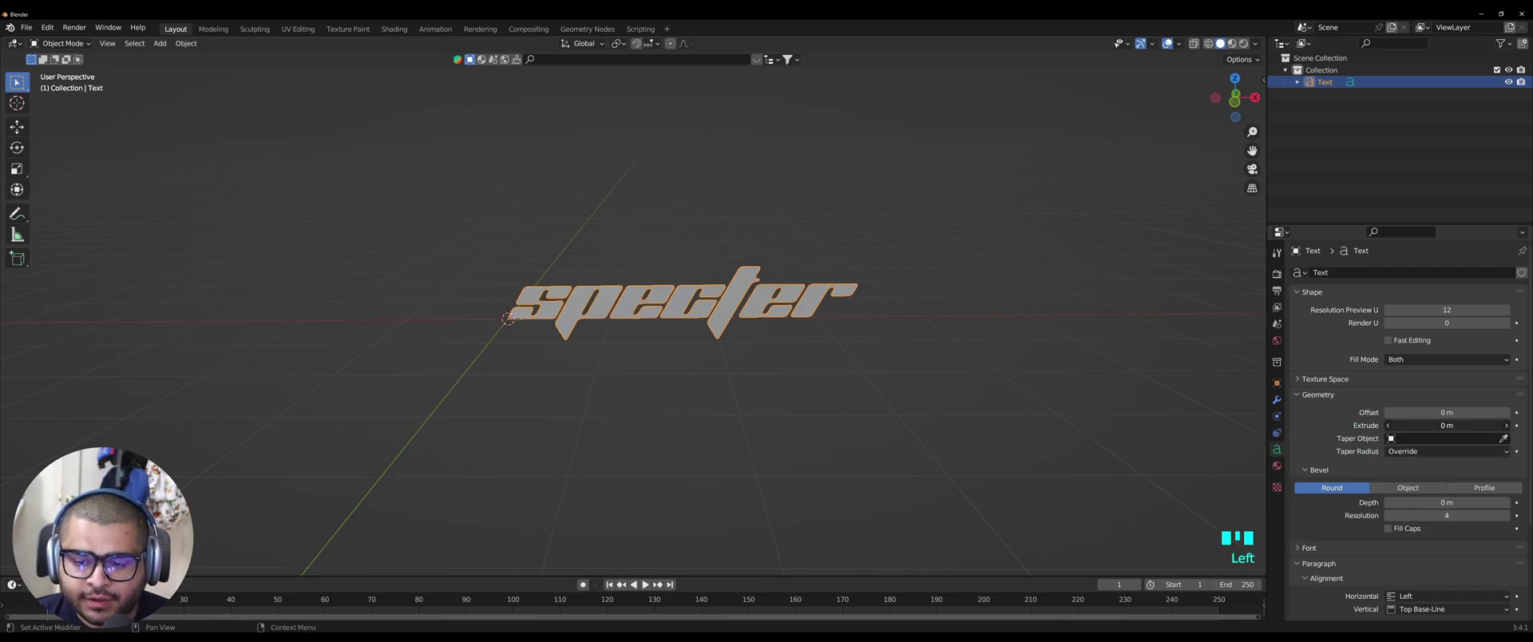
mouse_move(997, 359)
middle_down()
mouse_move(942, 375)
mouse_move(1005, 343)
mouse_move(989, 352)
middle_up()
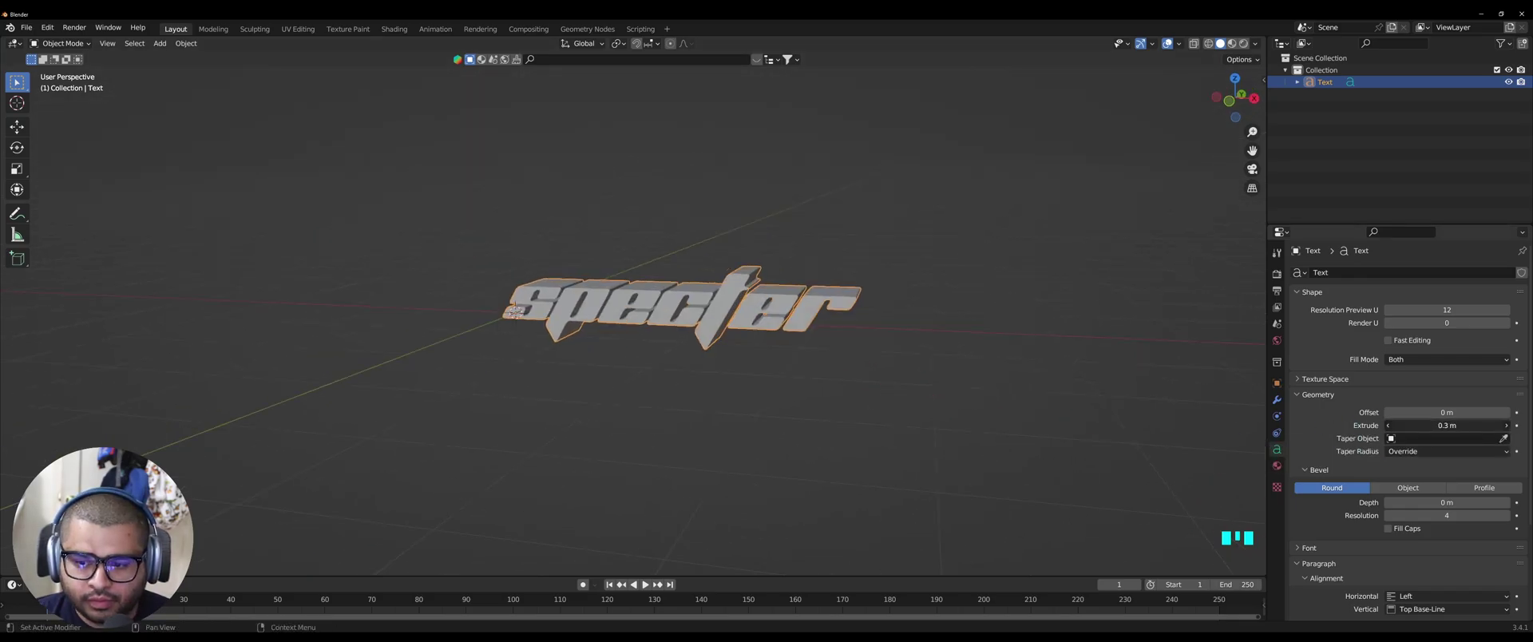
ctrl+scroll(1445, 426, up, 2)
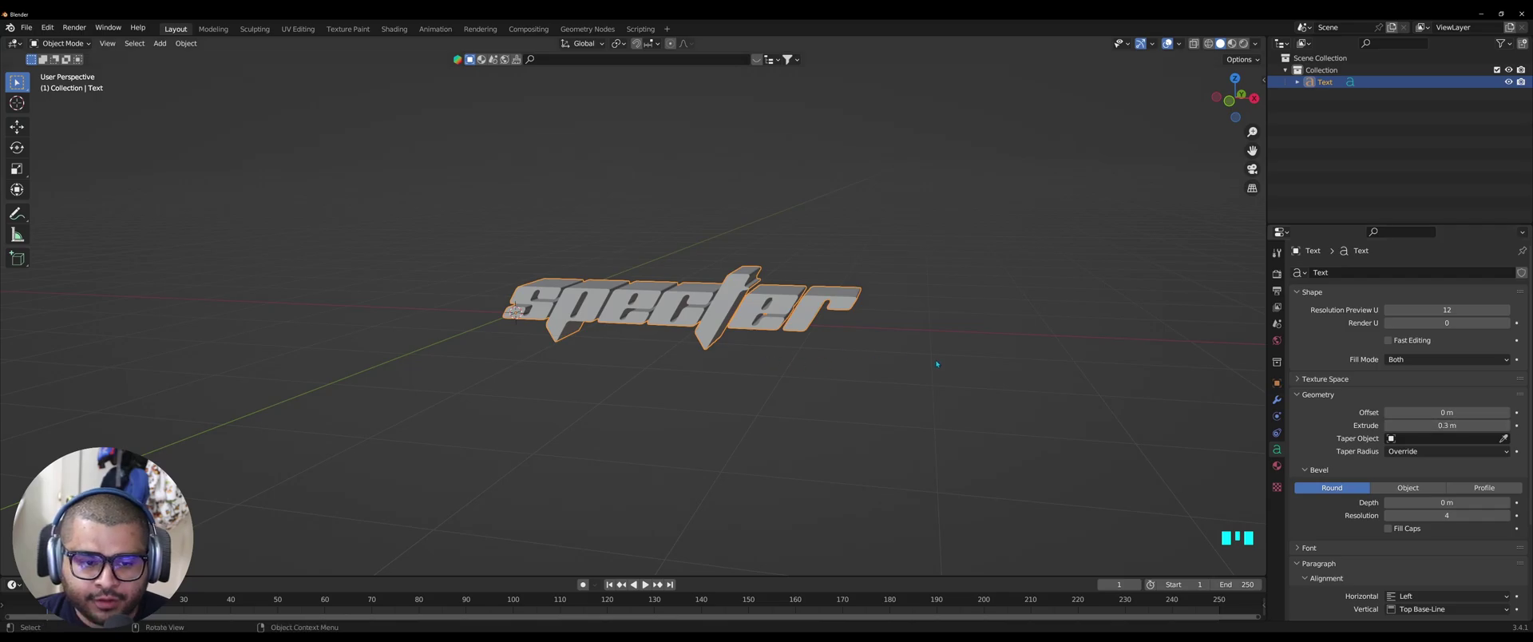
click(811, 350)
click(752, 308)
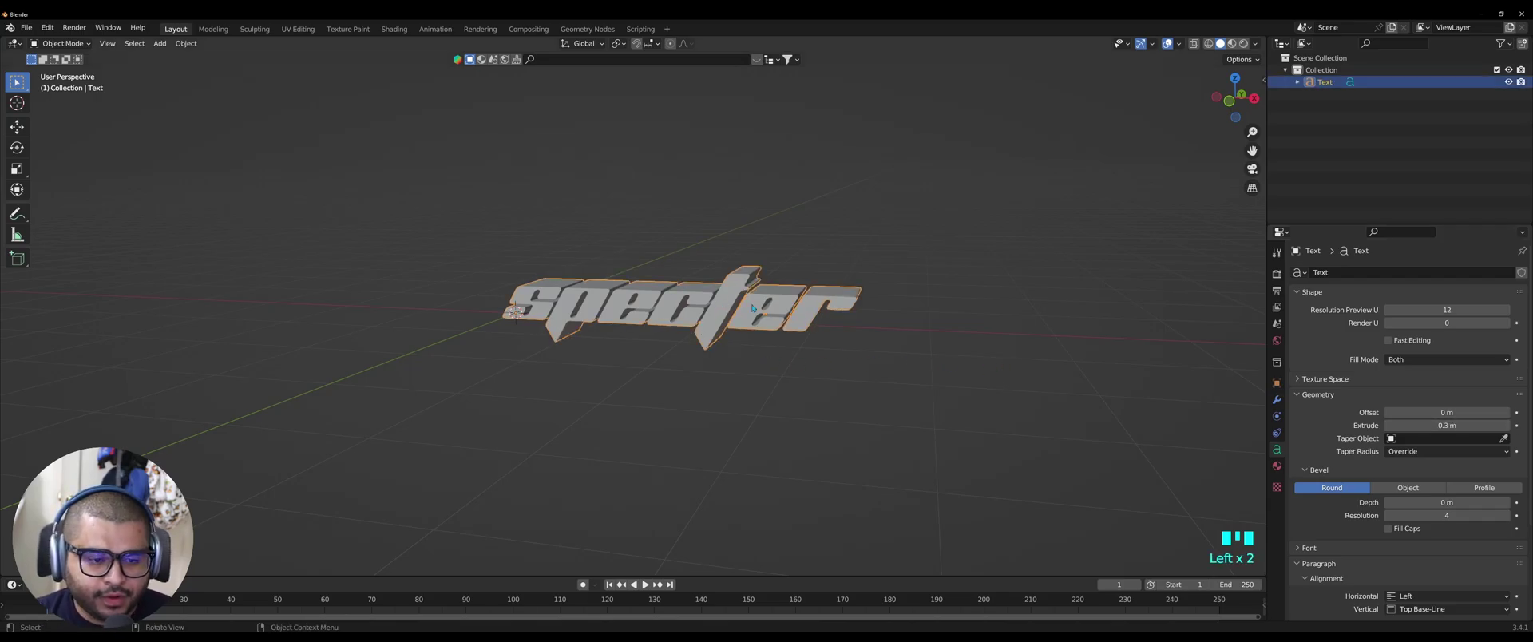
- Duplicate the text object and rename the original to 'Specter 1'
key(ctrl+c)
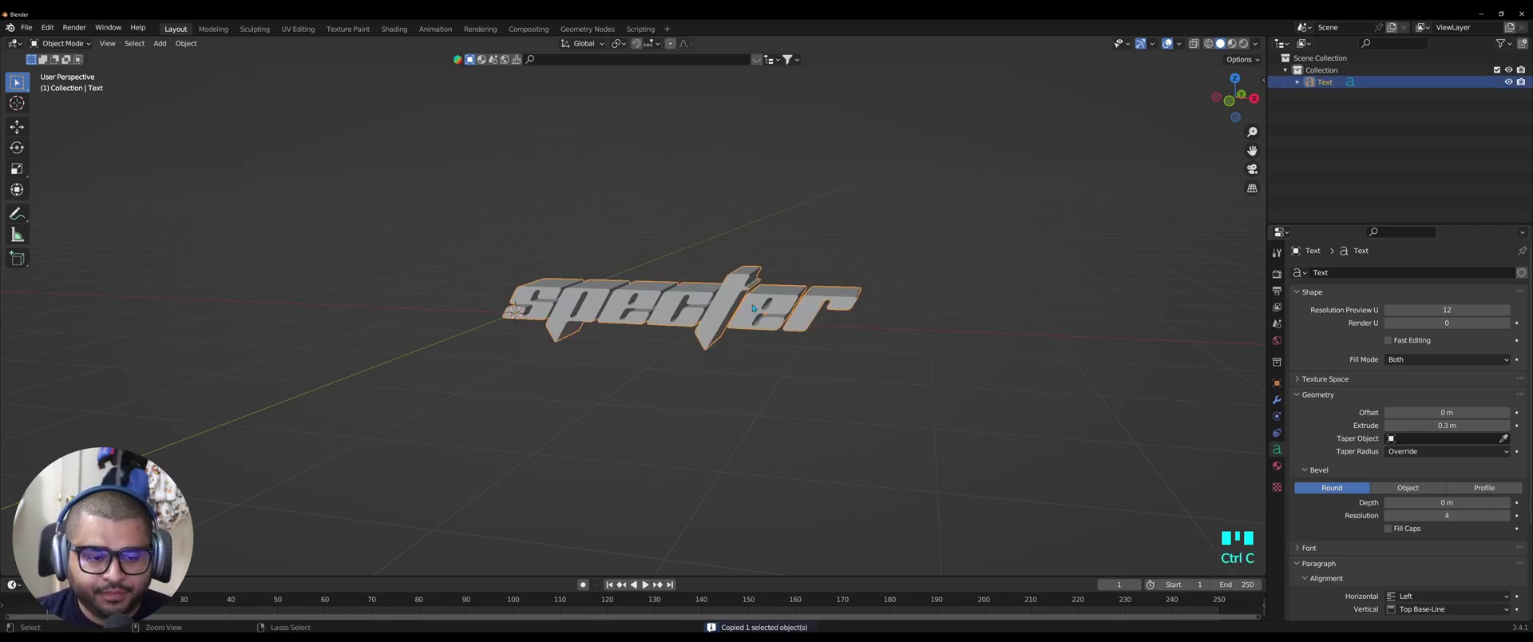
key(ctrl+v)
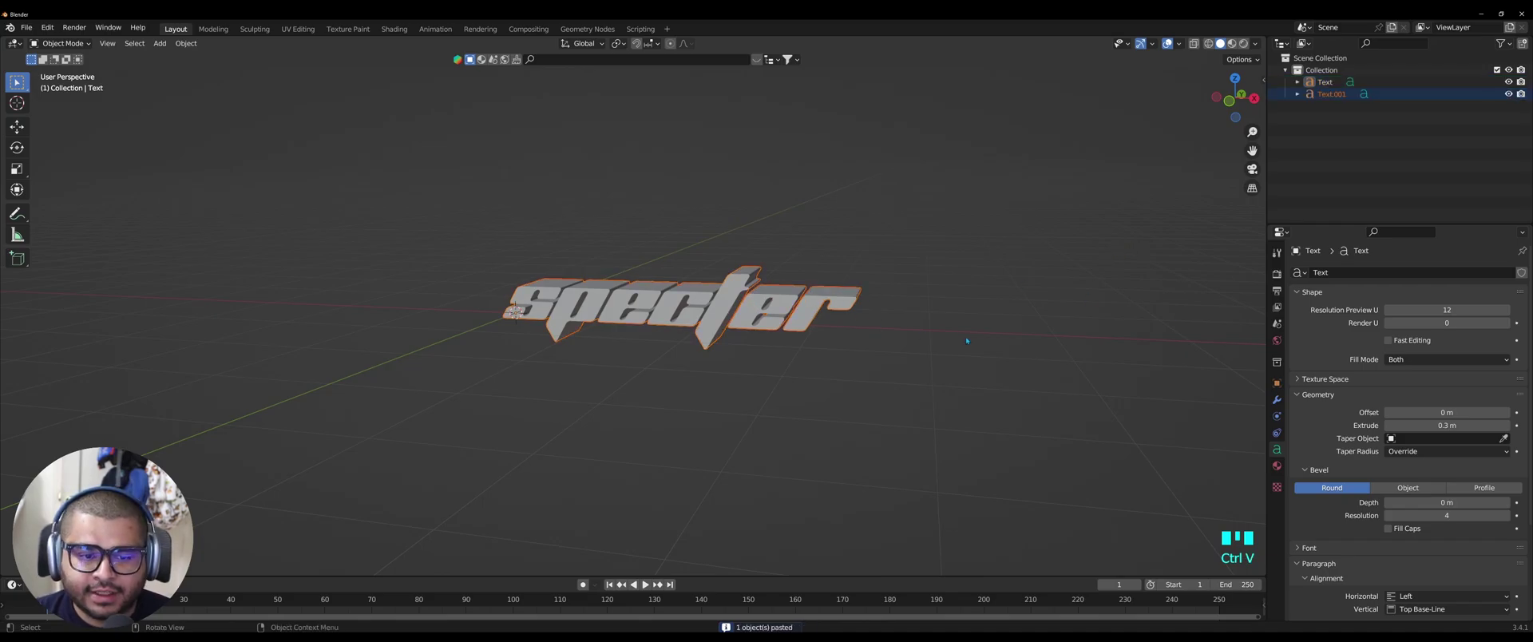
click(1323, 83)
double_click(1323, 83)
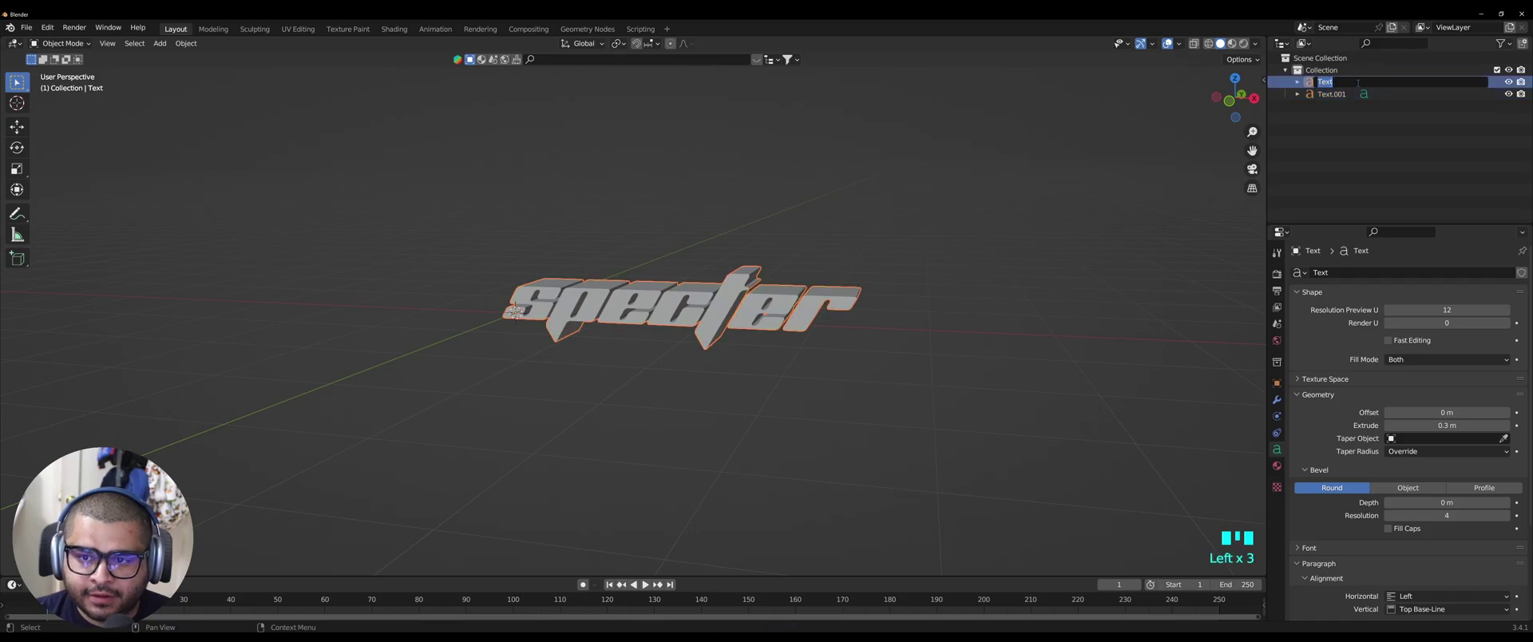
text(Spec)
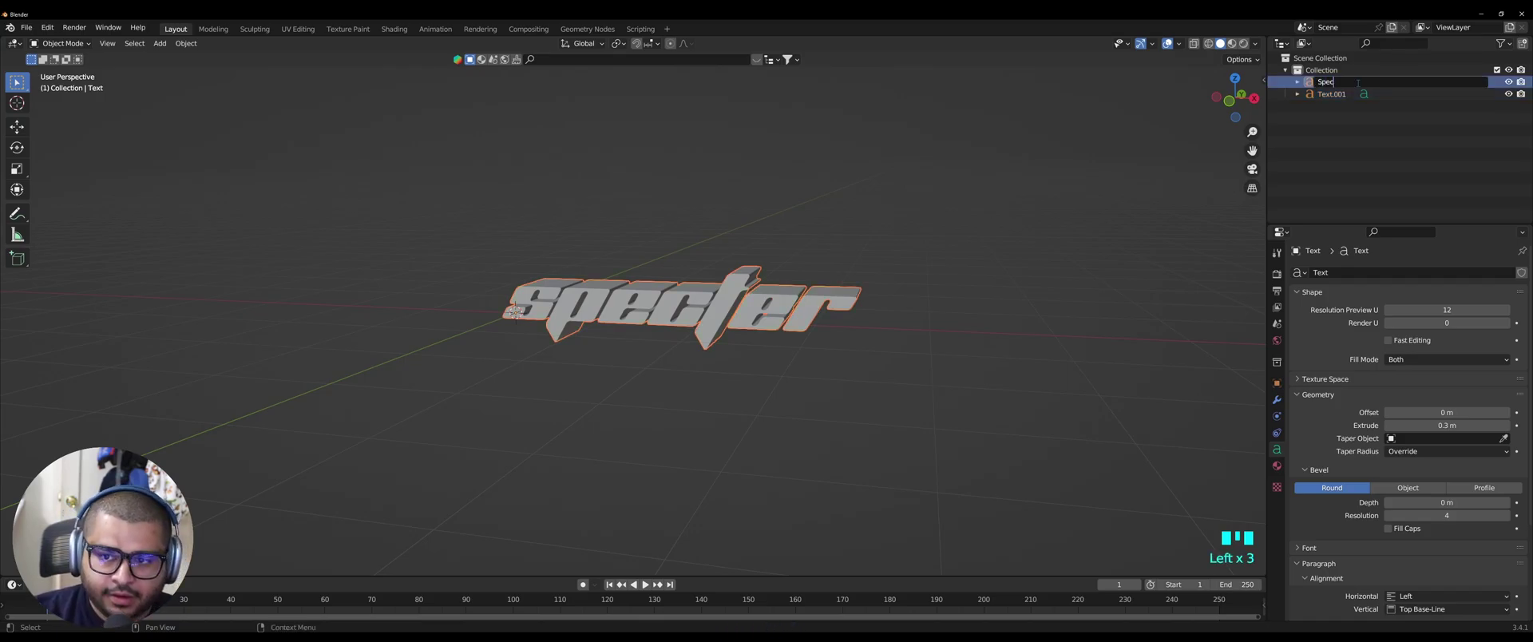
text(ter 1)
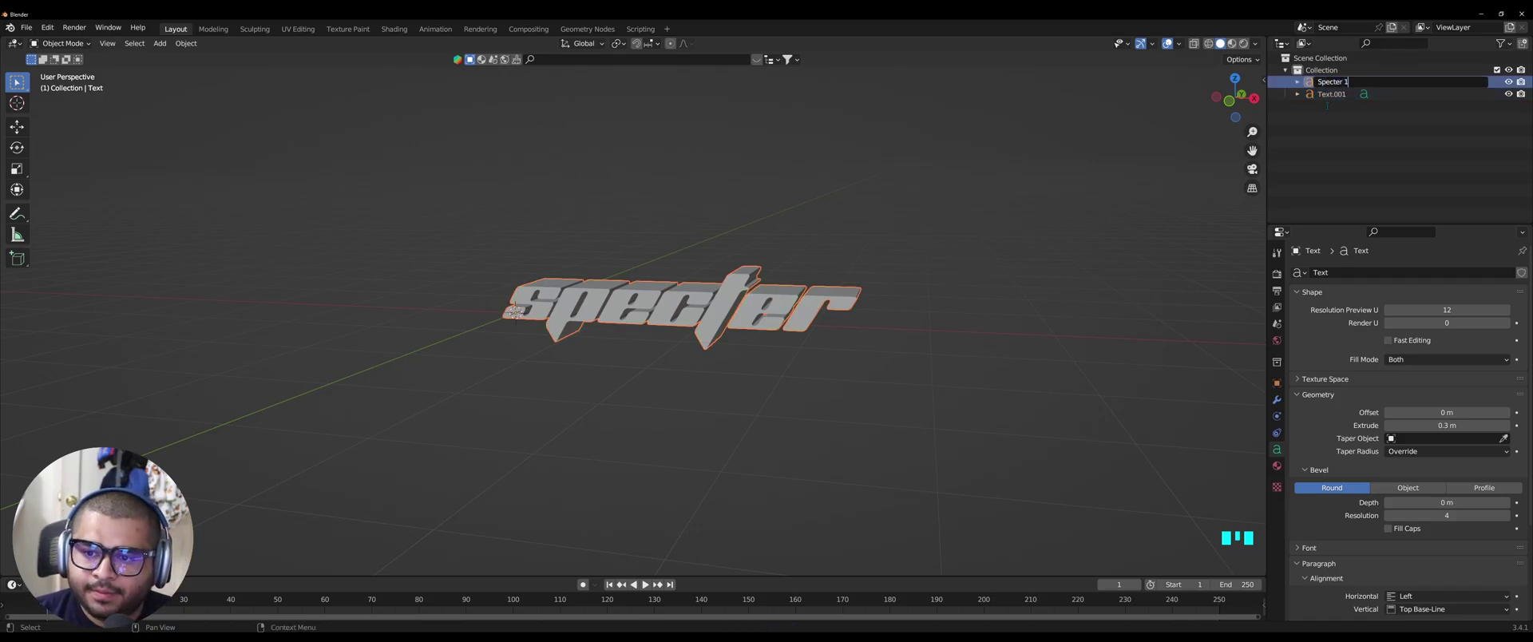
- Start renaming the copy Text.001 to 'Specter 2'
click(1329, 94)
double_click(1329, 94)
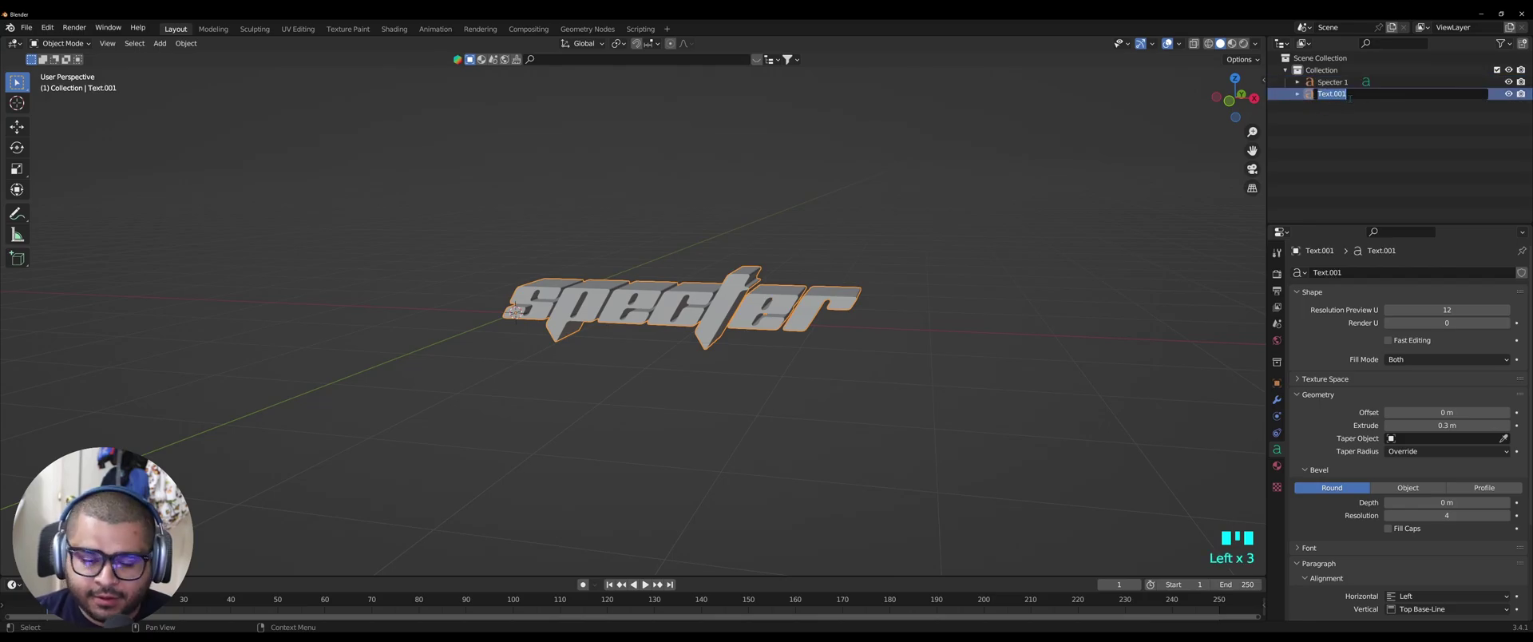
text(Spectew)
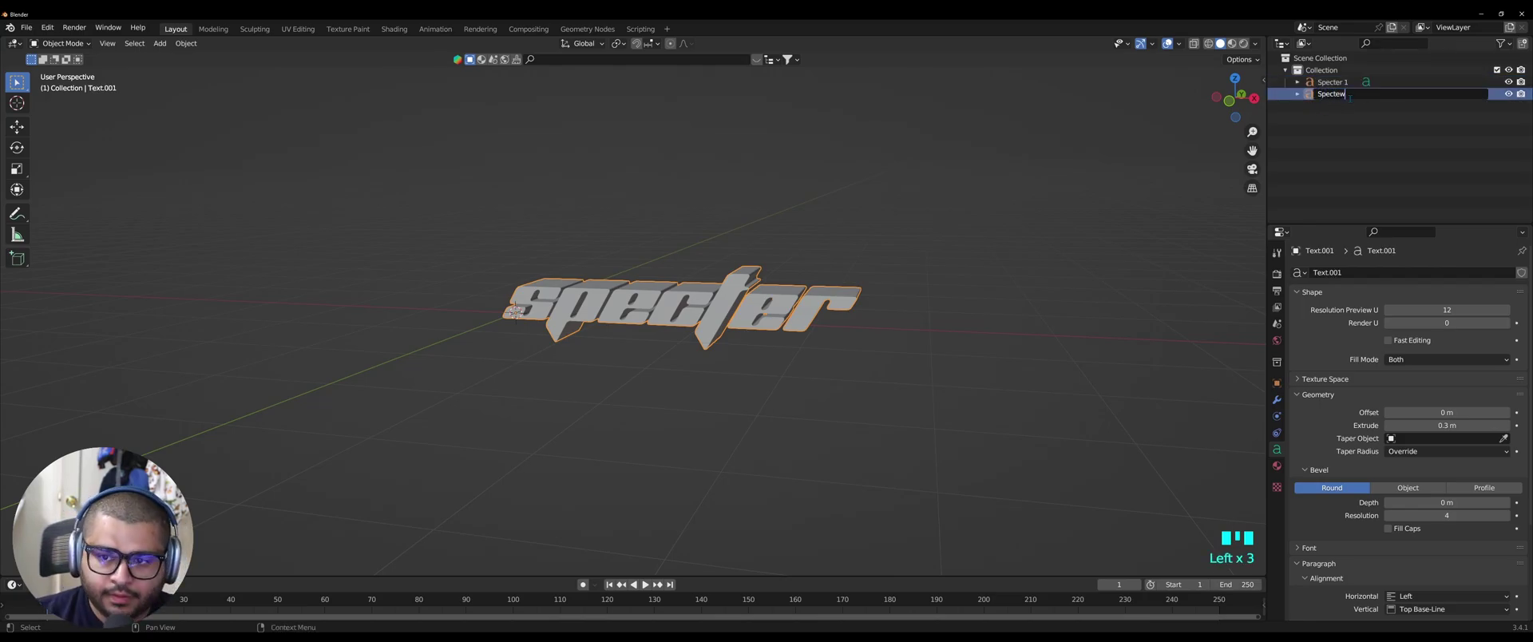
text( 2)
- Confirm the name Specter 2 and halve its extrusion to 0.15 m
key(Return)
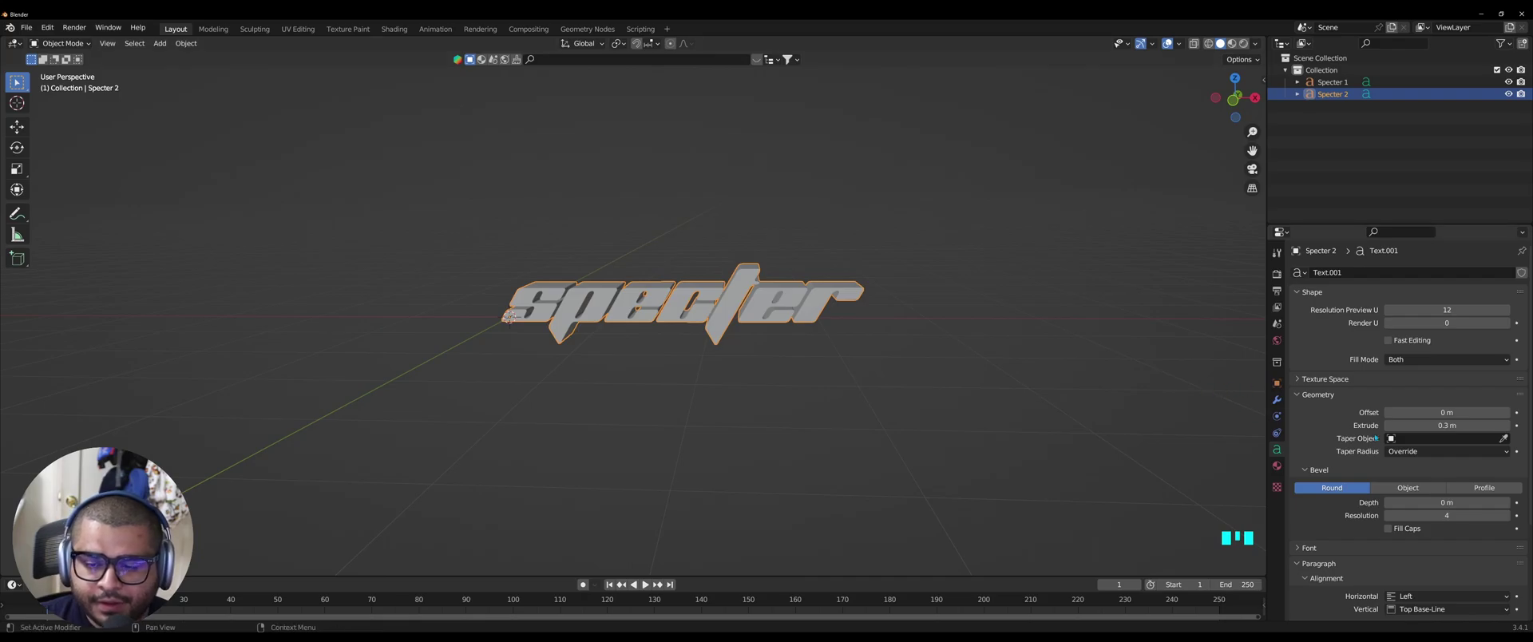
click(1422, 425)
key(Left)
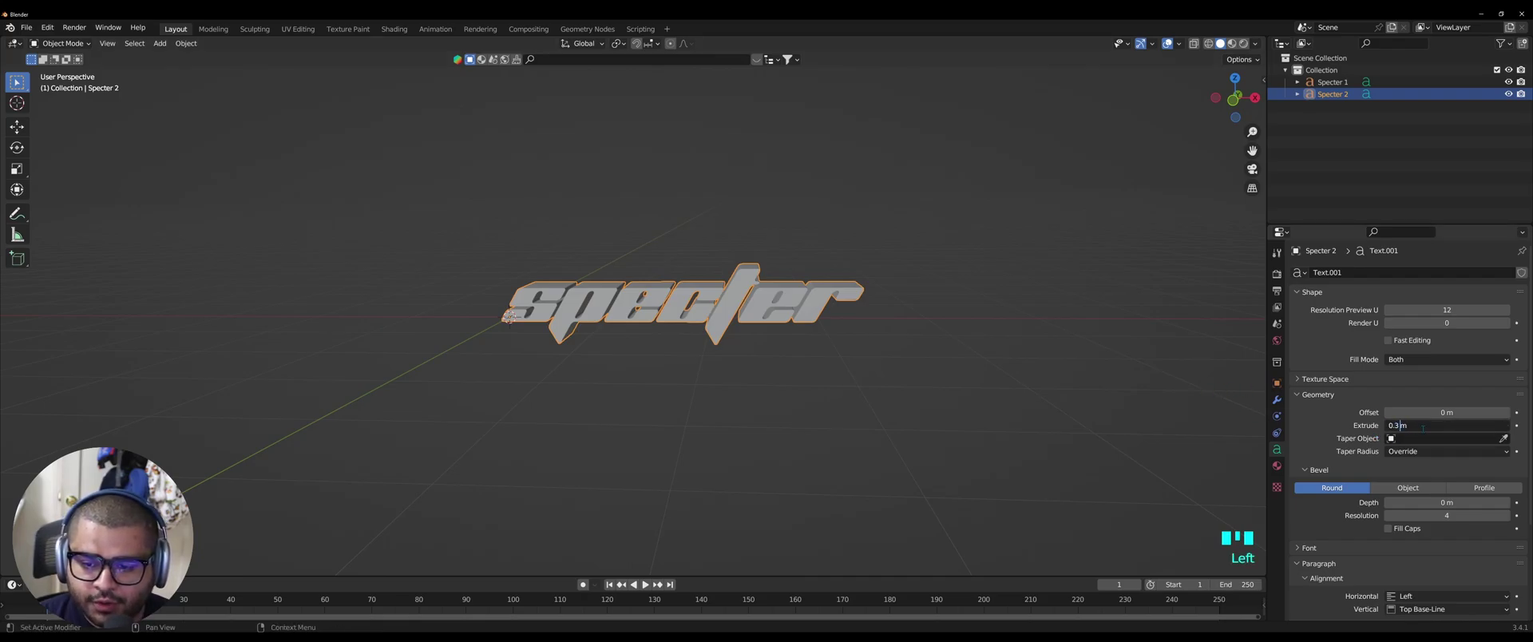
text(/2)
key(Return)
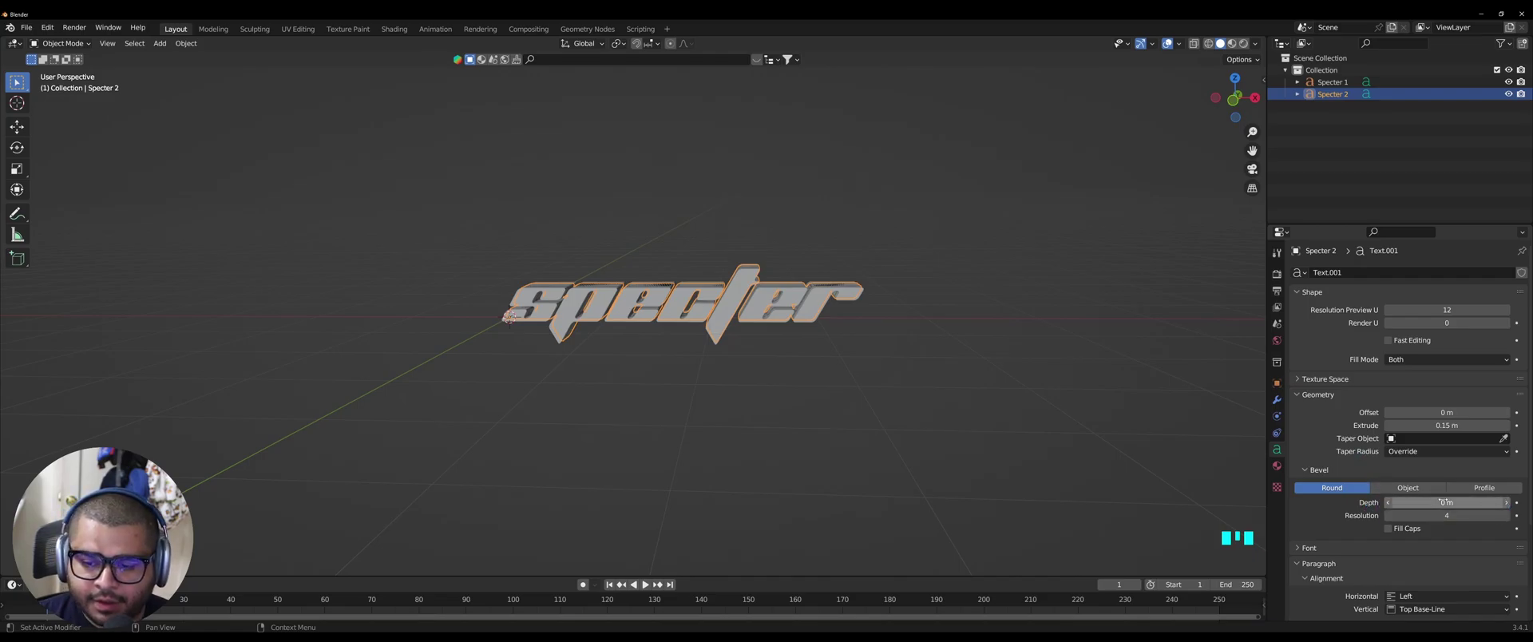
- Set Specter 2's bevel depth to 0.1 m, then lower it to 0.08 m
click(1442, 502)
key(Left)
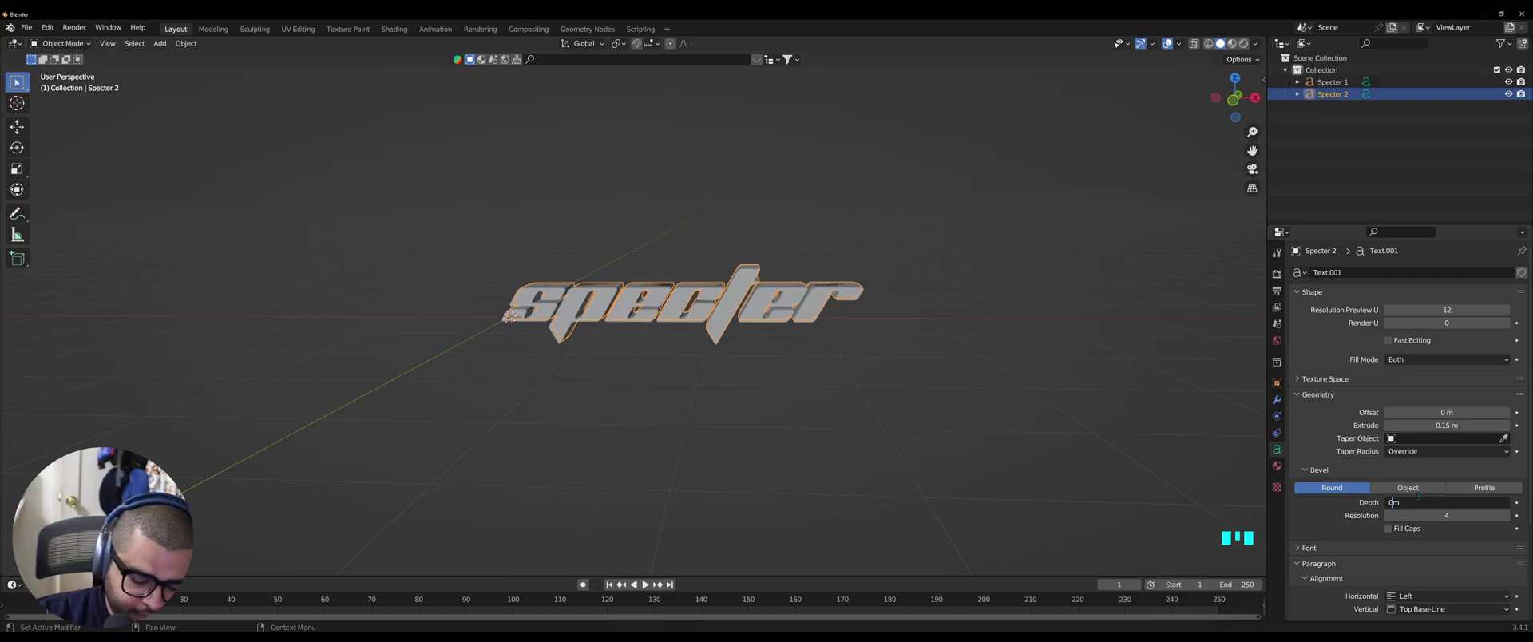
text(.1)
click(1377, 467)
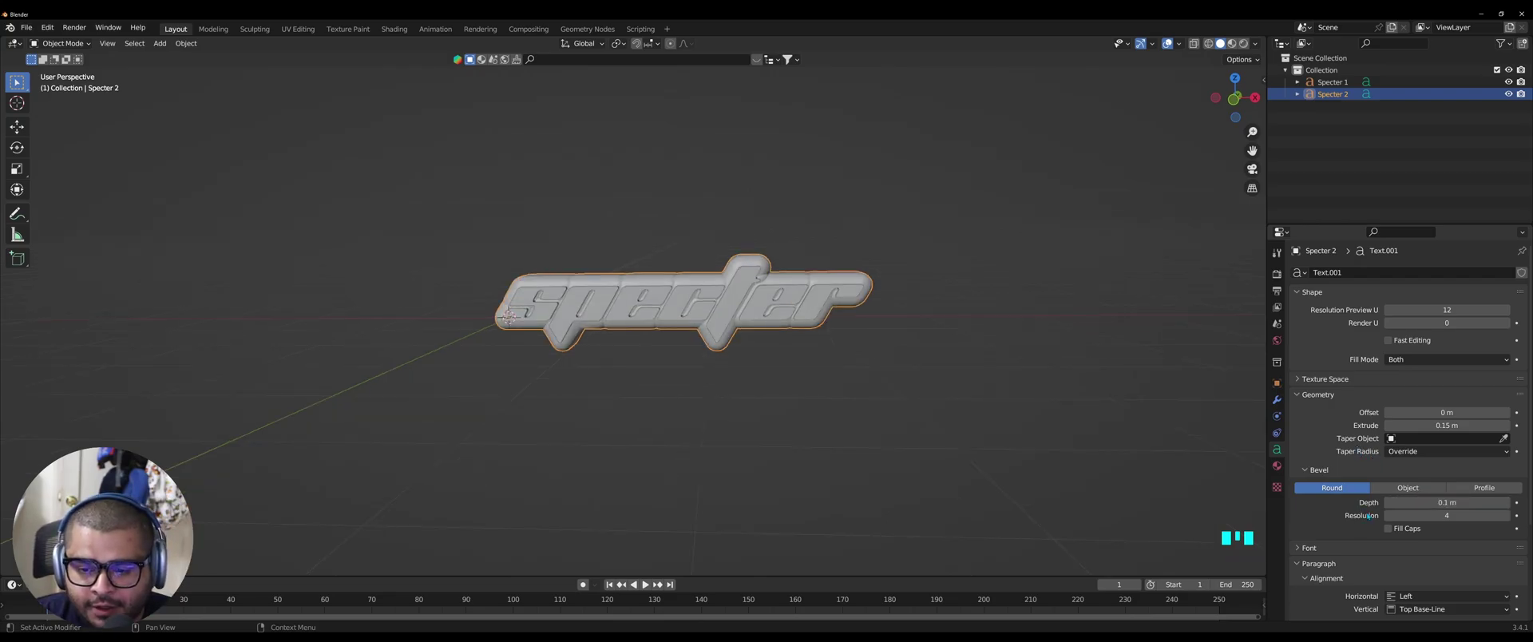
click(1390, 504)
click(1391, 503)
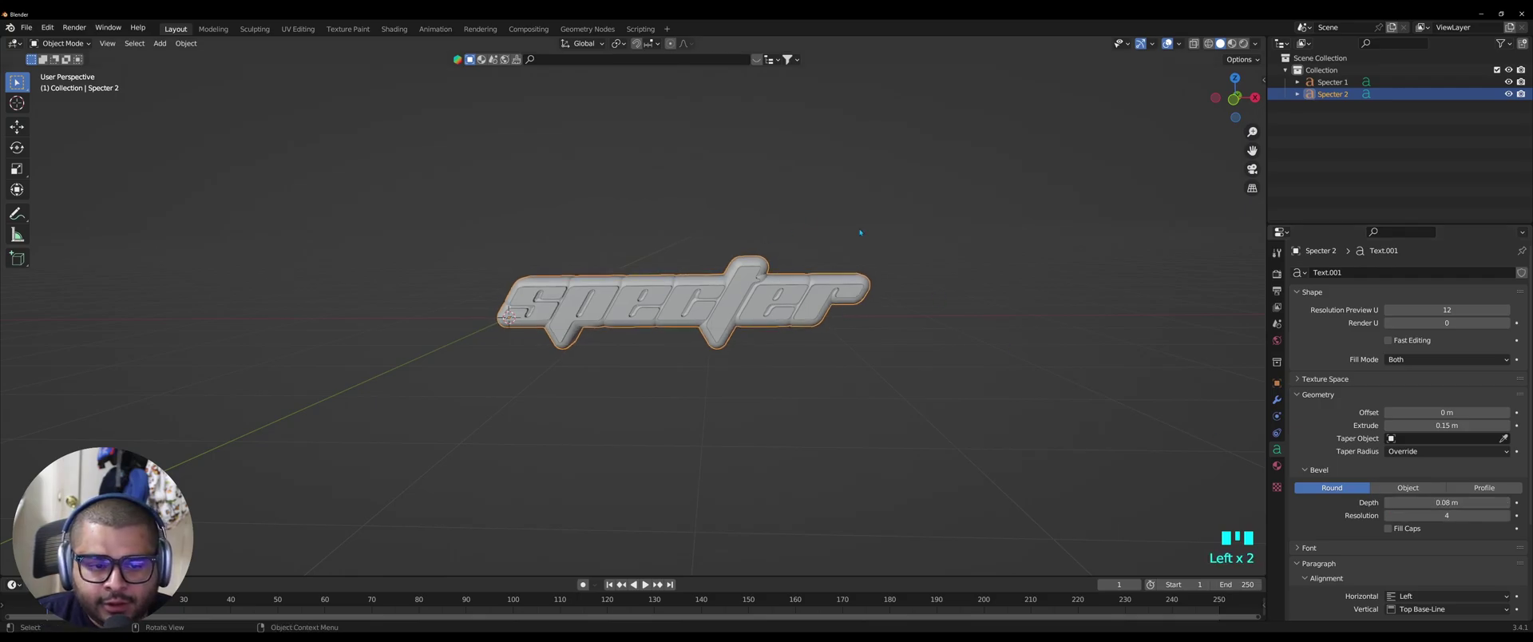
click(802, 223)
- Parent Specter 2 to Specter 1 using Ctrl+P > Object
middle_drag(753, 366, 818, 413)
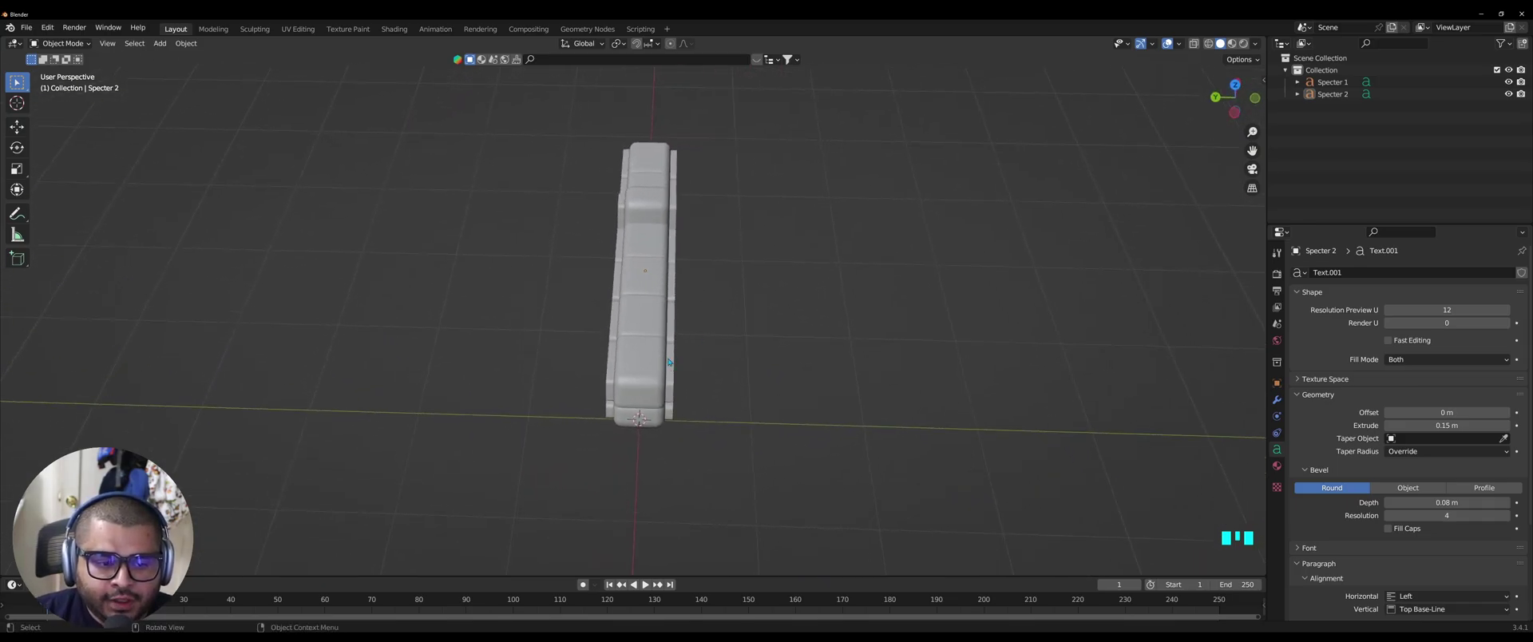
middle_drag(747, 431, 743, 320)
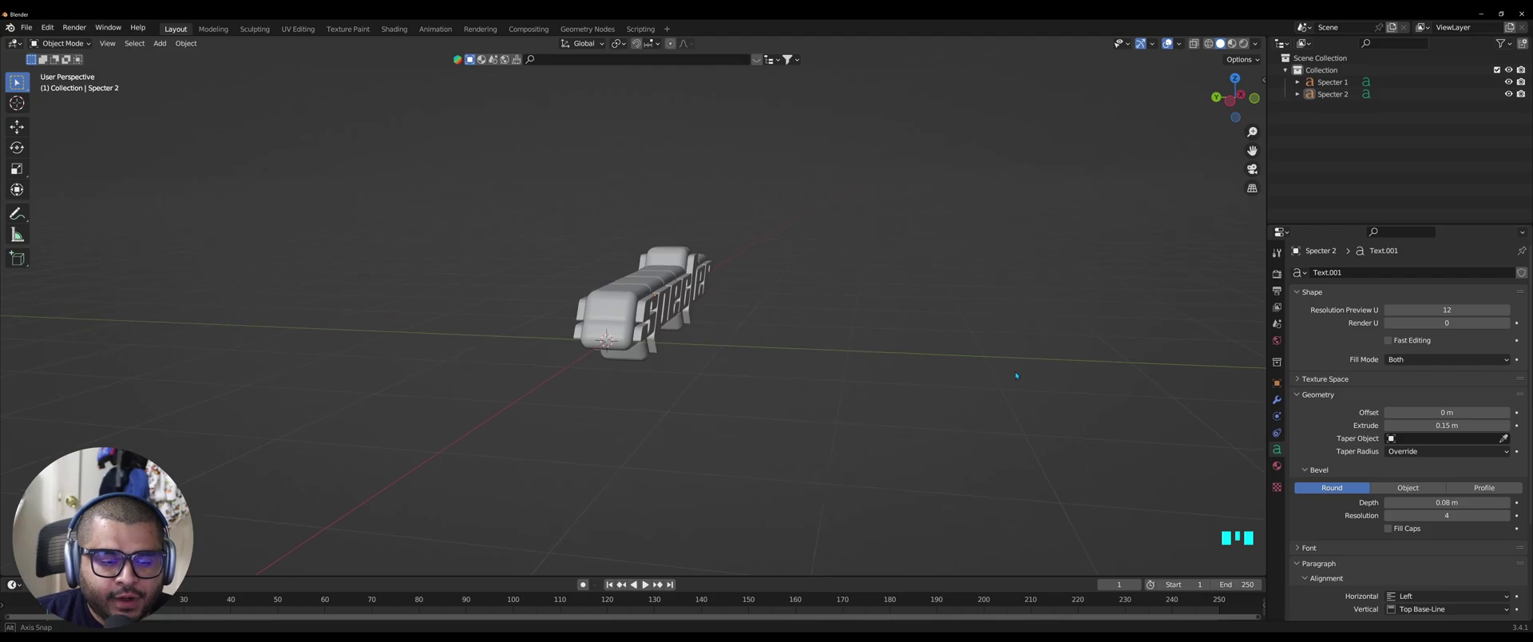
click(730, 272)
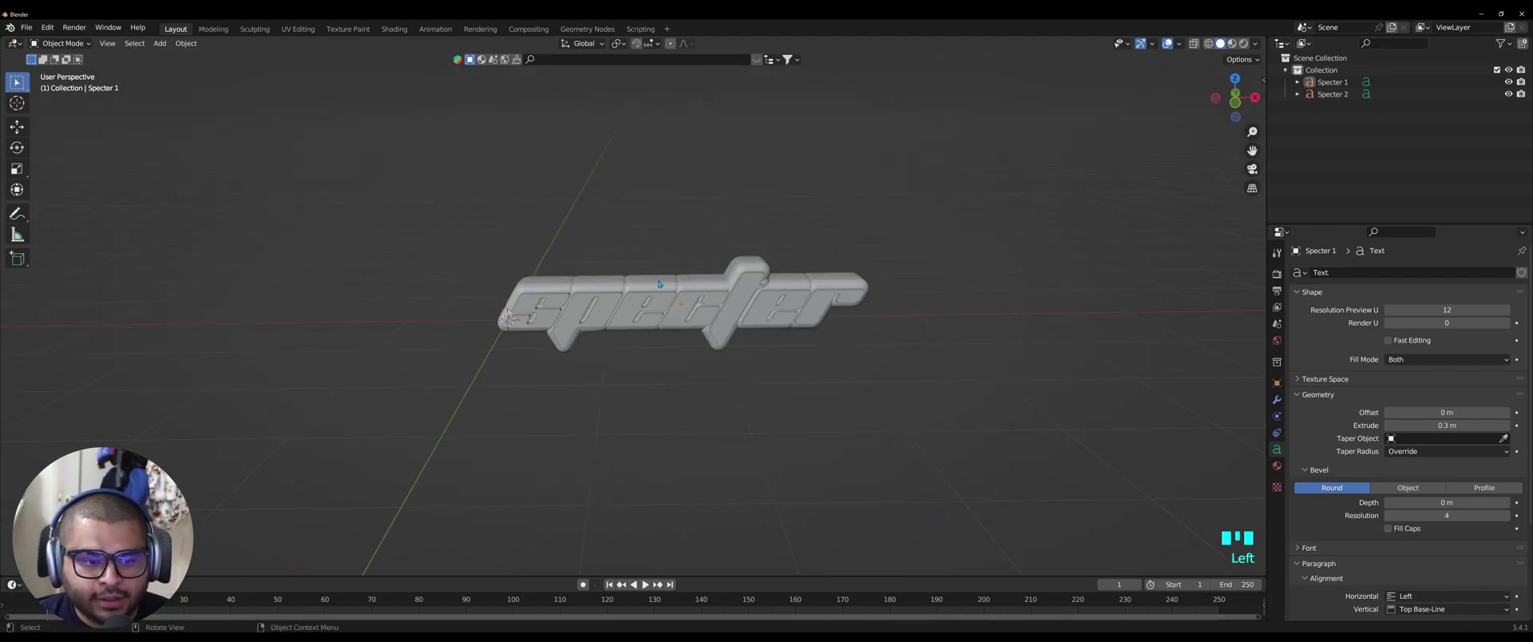
click(660, 284)
shift+click(690, 308)
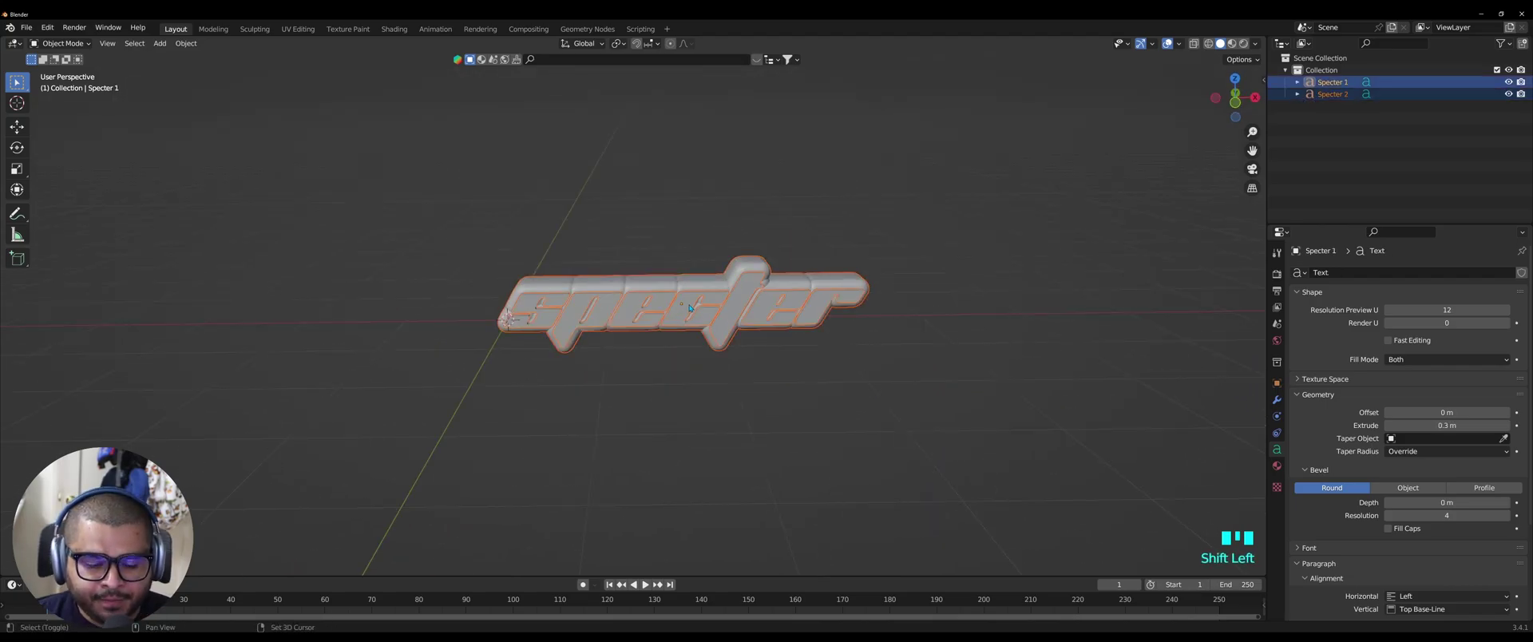
key(ctrl+p)
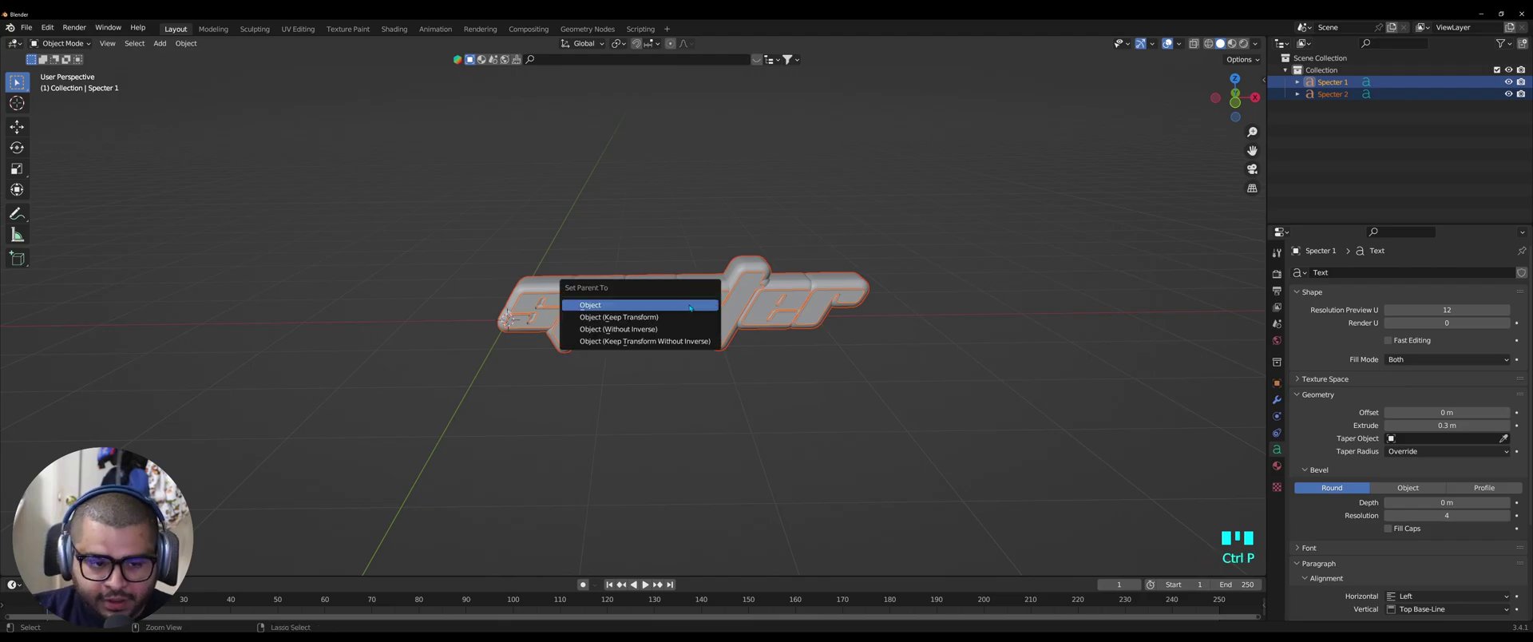
click(626, 305)
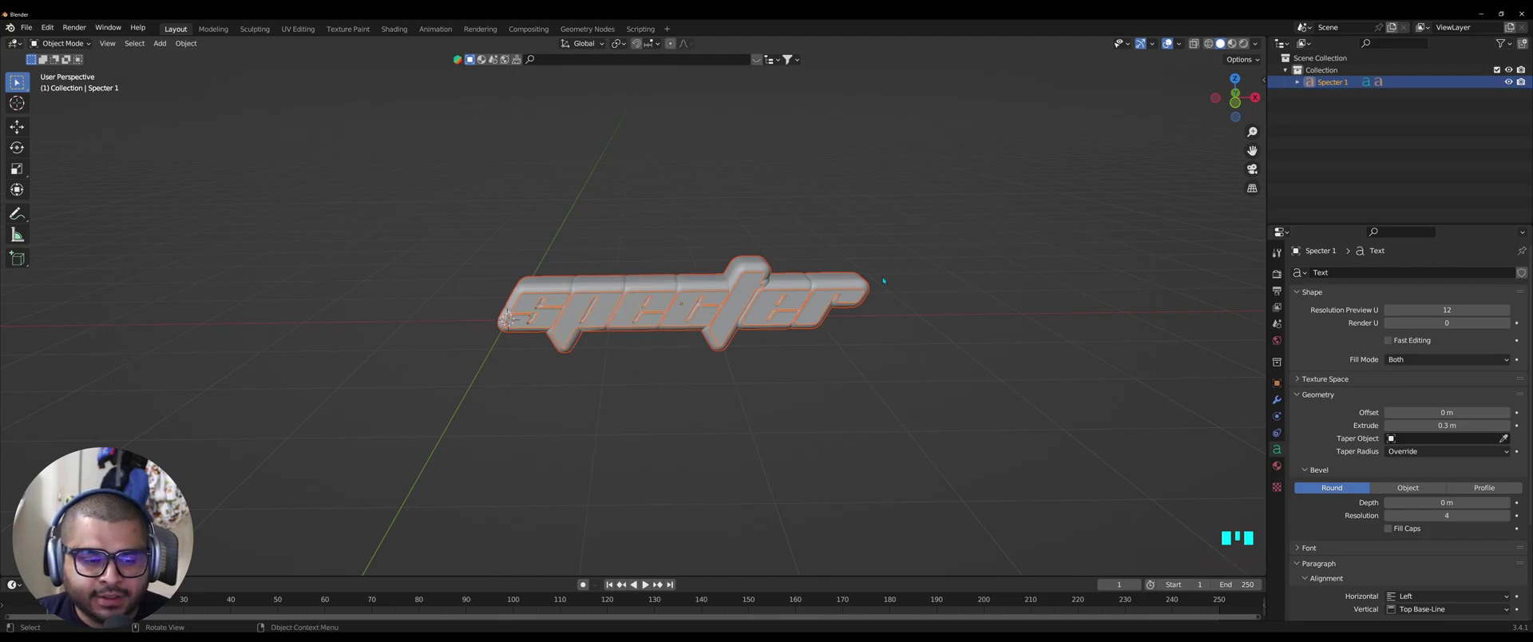
- Tilt Specter 1 slightly on X, then hide Specter 1 and Specter 2 in the viewport
click(760, 303)
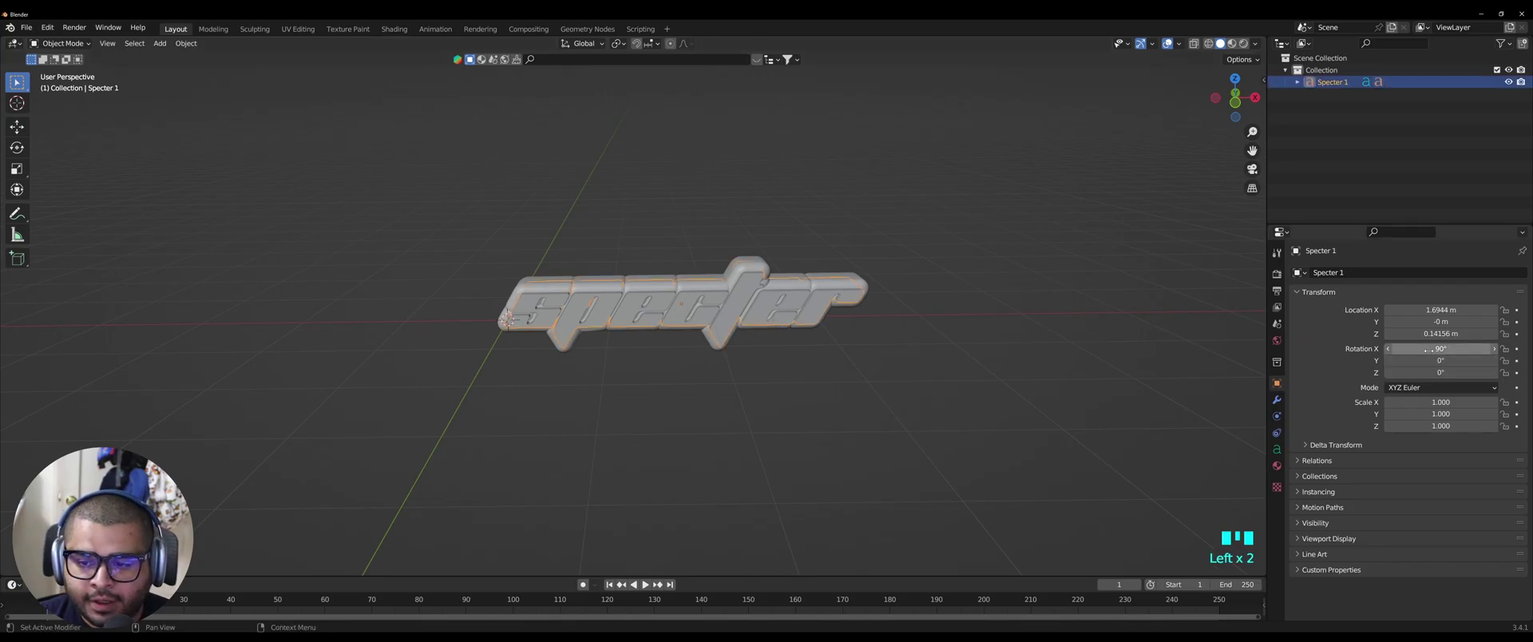
mouse_move(1467, 349)
mouse_down()
mouse_move(1485, 349)
mouse_move(1471, 349)
mouse_up()
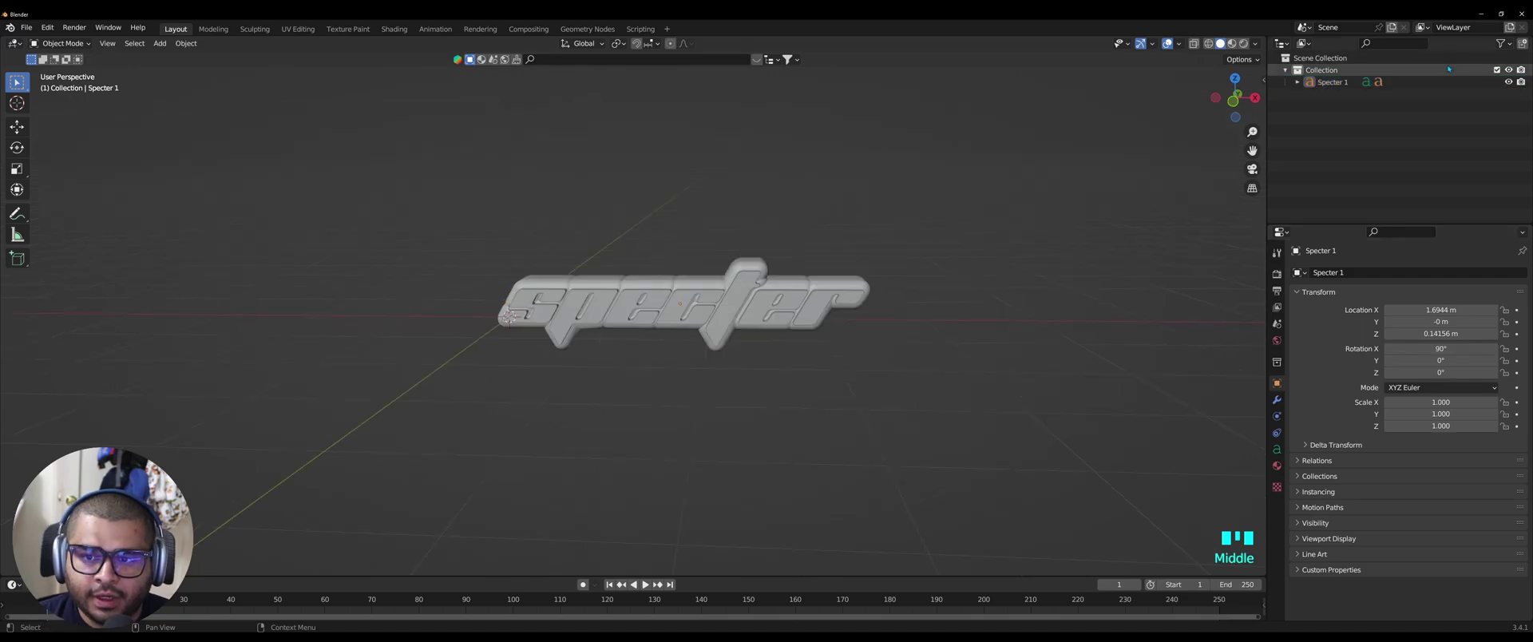
click(1508, 82)
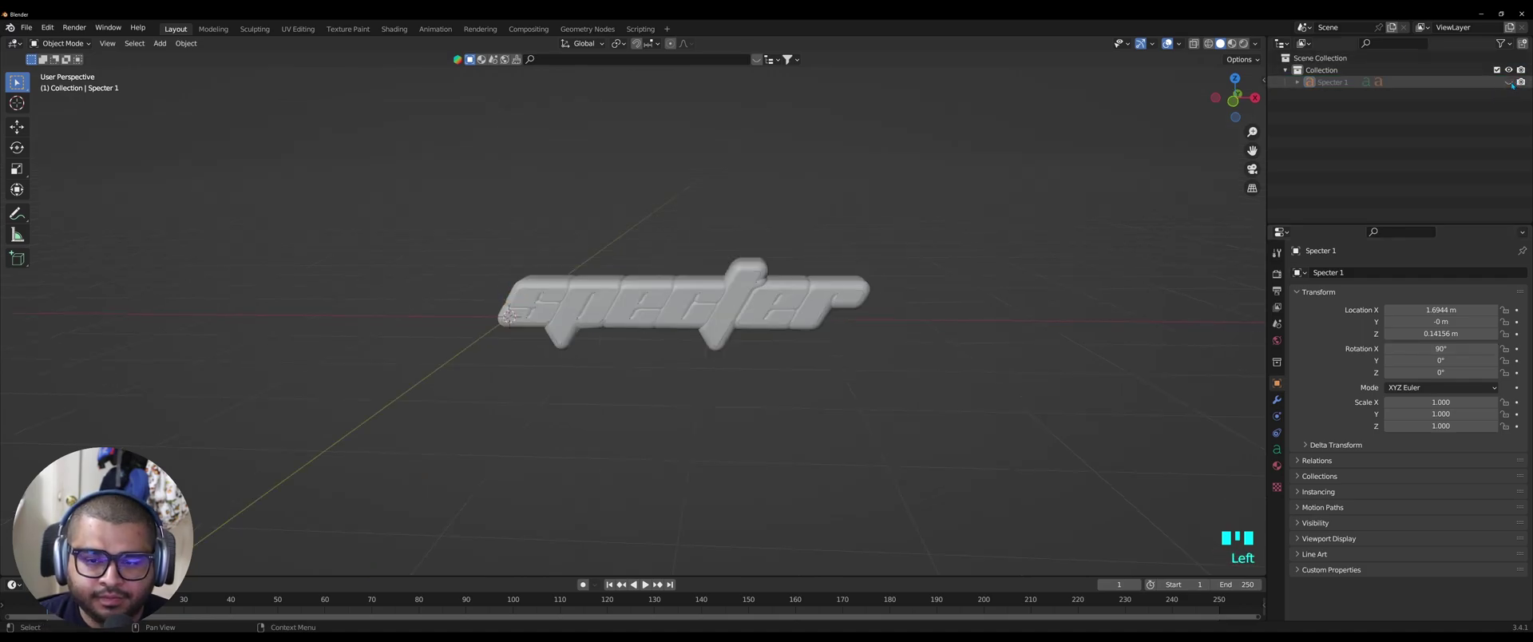
click(1297, 81)
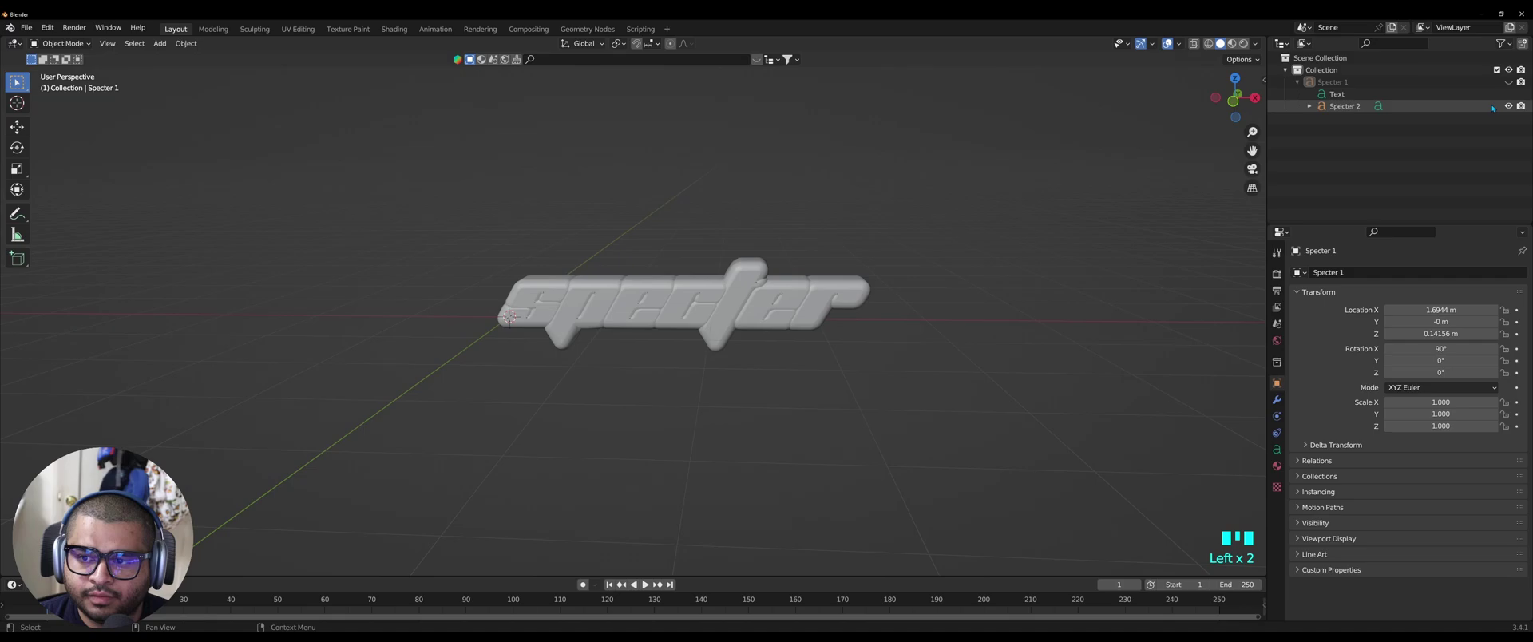
click(1509, 105)
click(1297, 82)
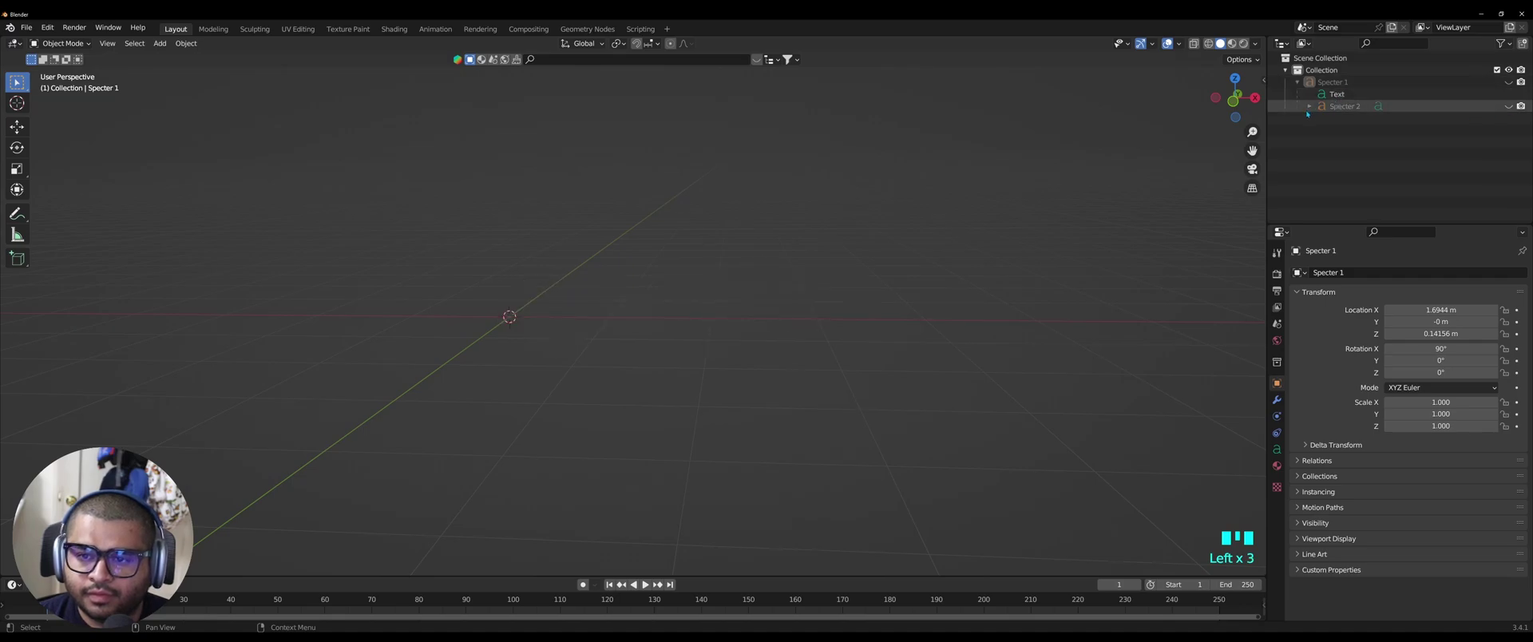
- Add a mesh circle with 8 vertices at the origin
key(shift+a)
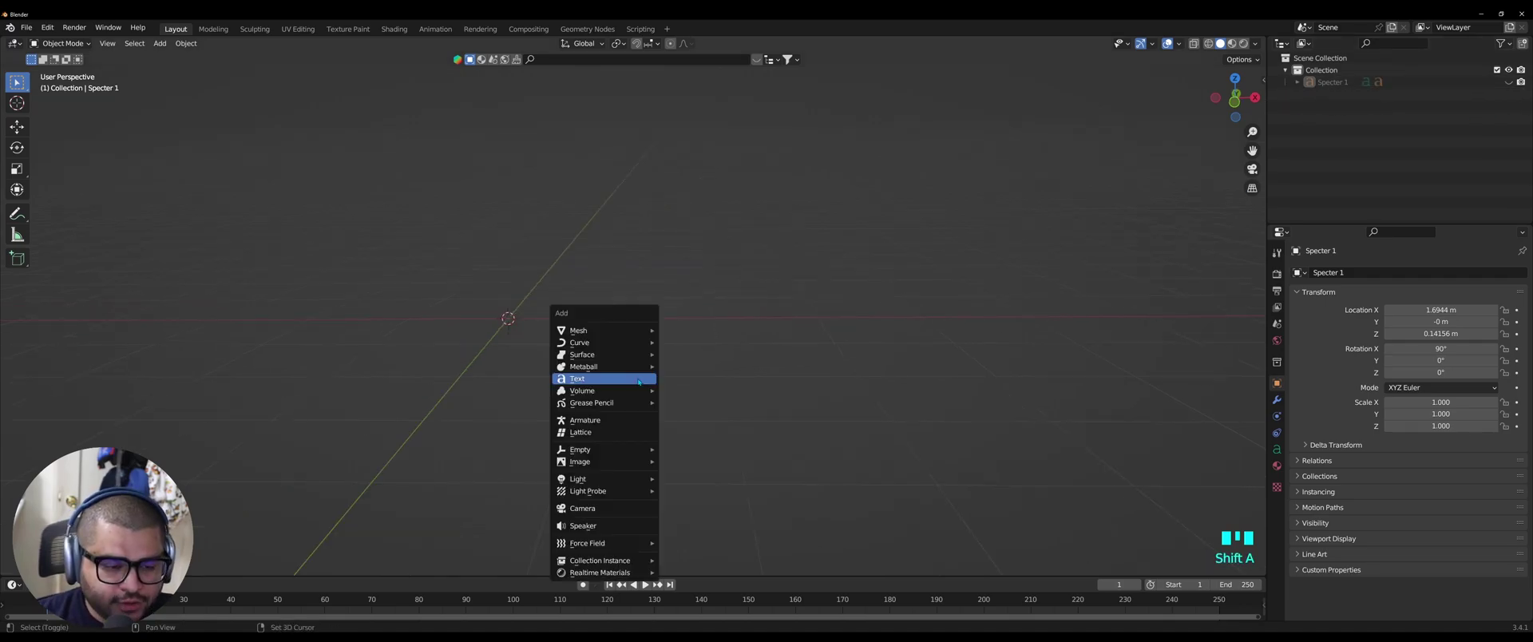
mouse_move(621, 339)
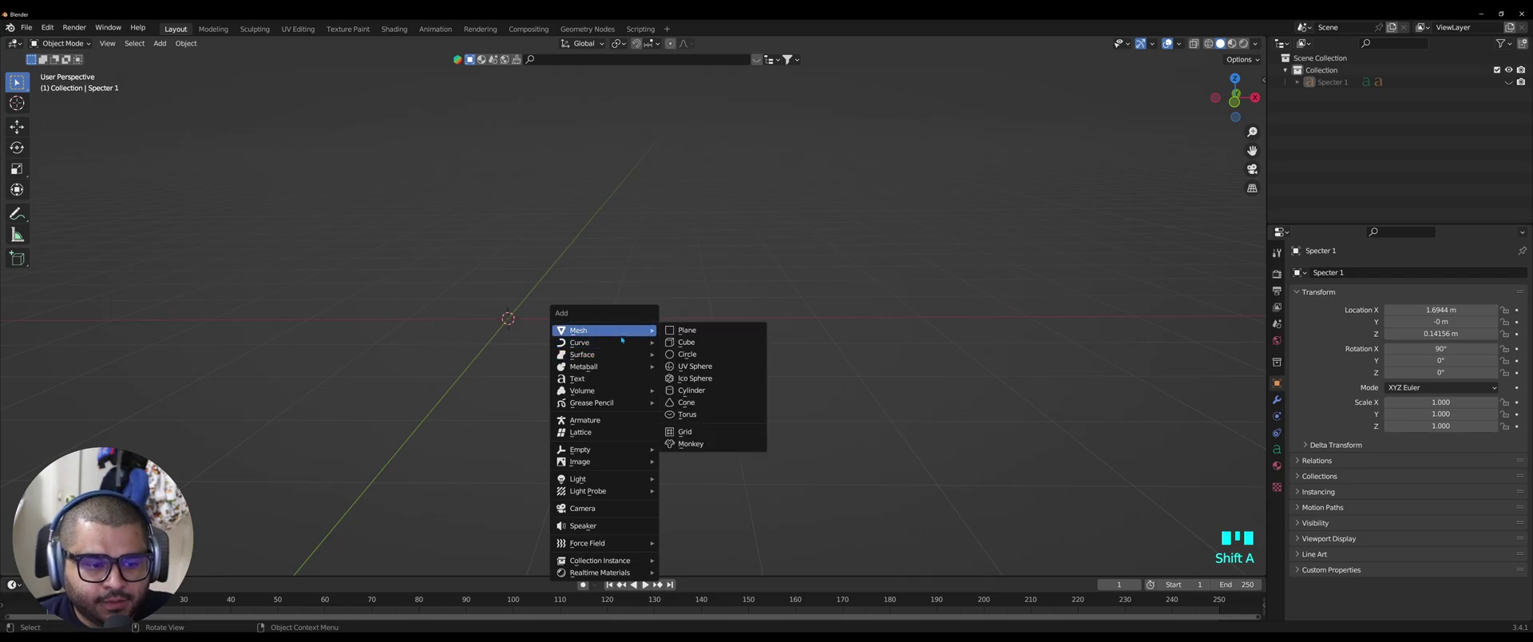
click(685, 354)
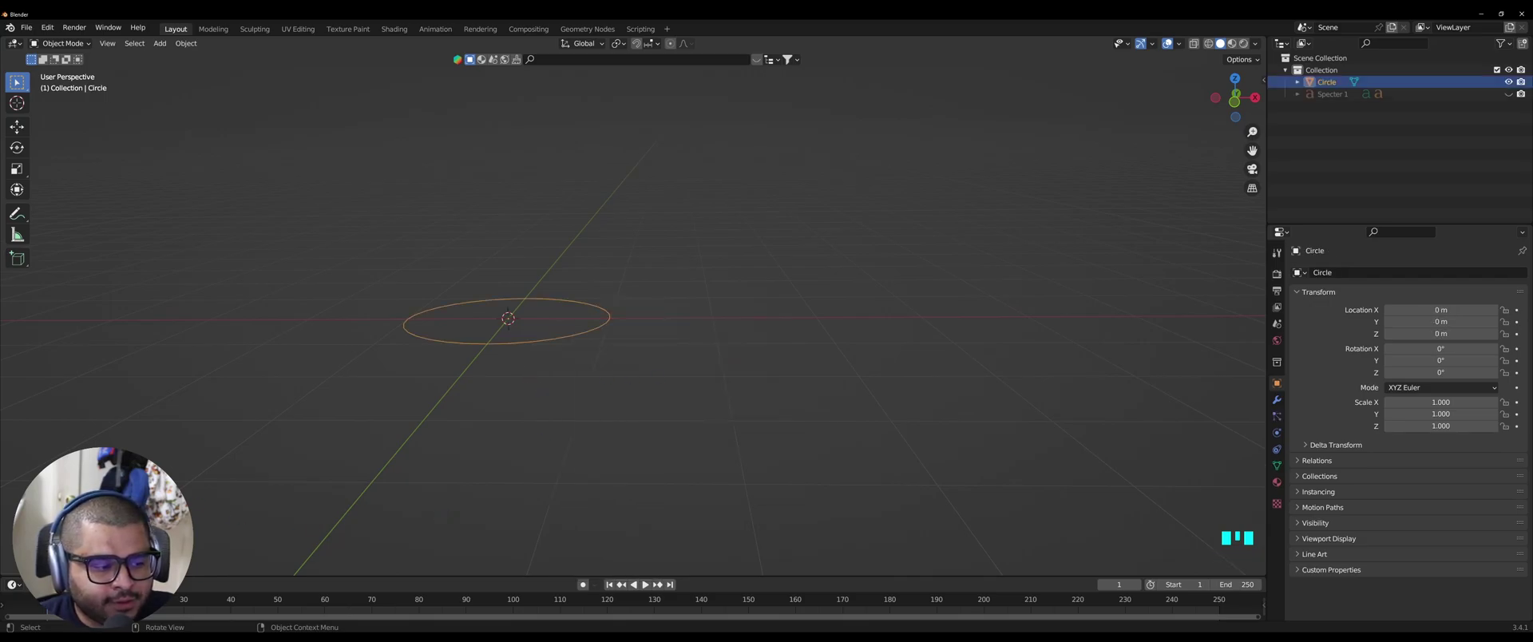
click(164, 436)
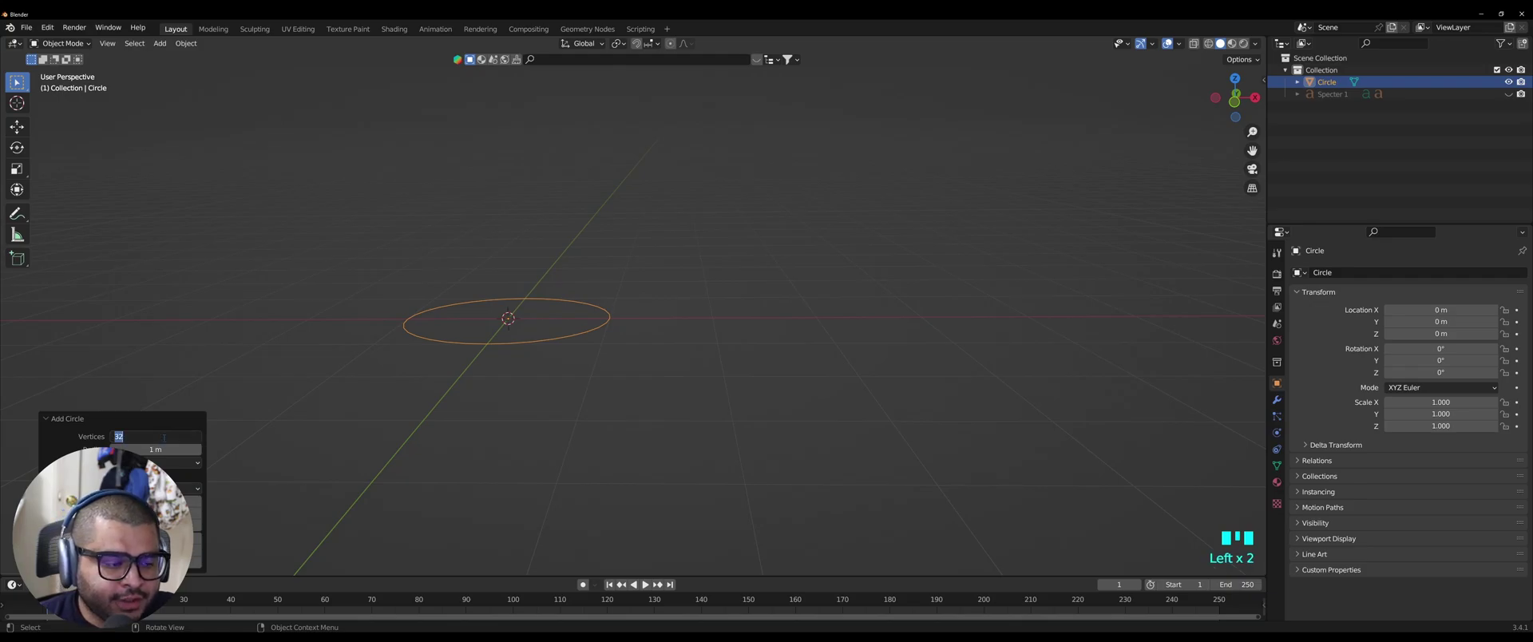
text(8)
key(Return)
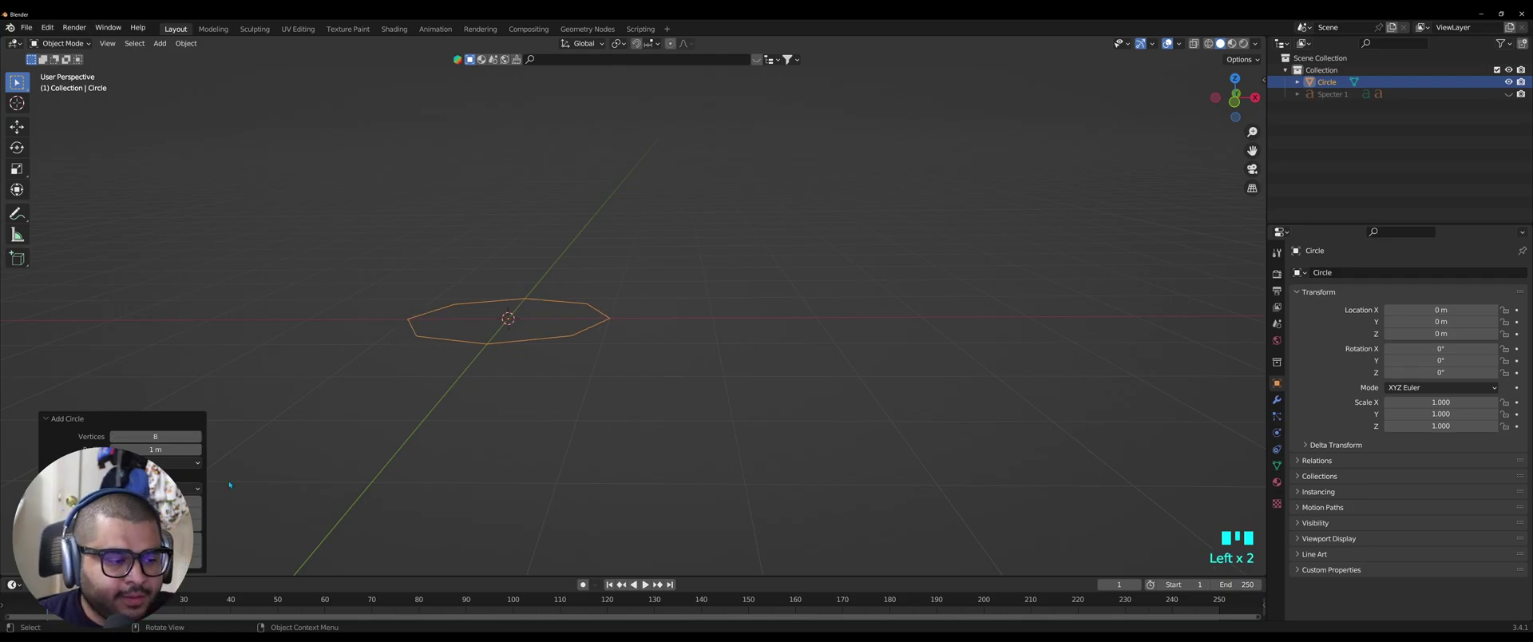
click(356, 454)
middle_drag(356, 454, 434, 393)
- In Edit Mode, scale four alternating vertices inward twice to form star points
key(Tab)
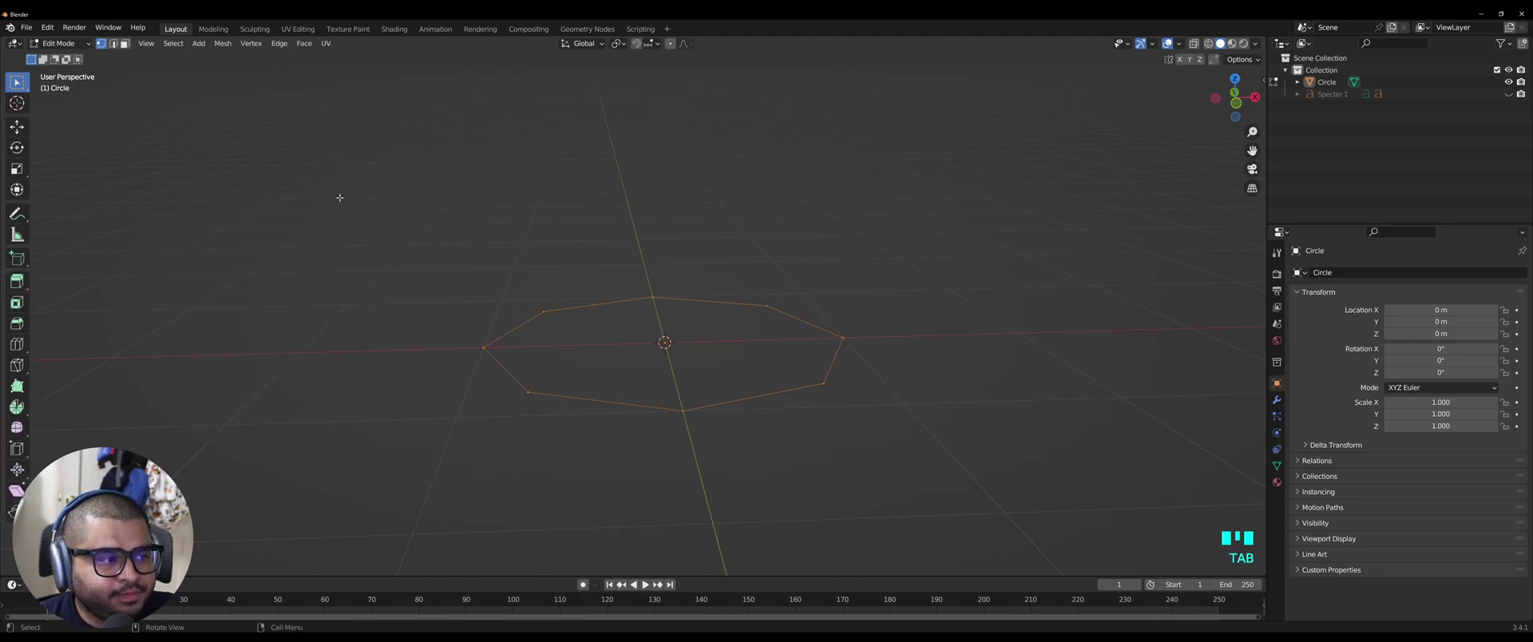
click(523, 302)
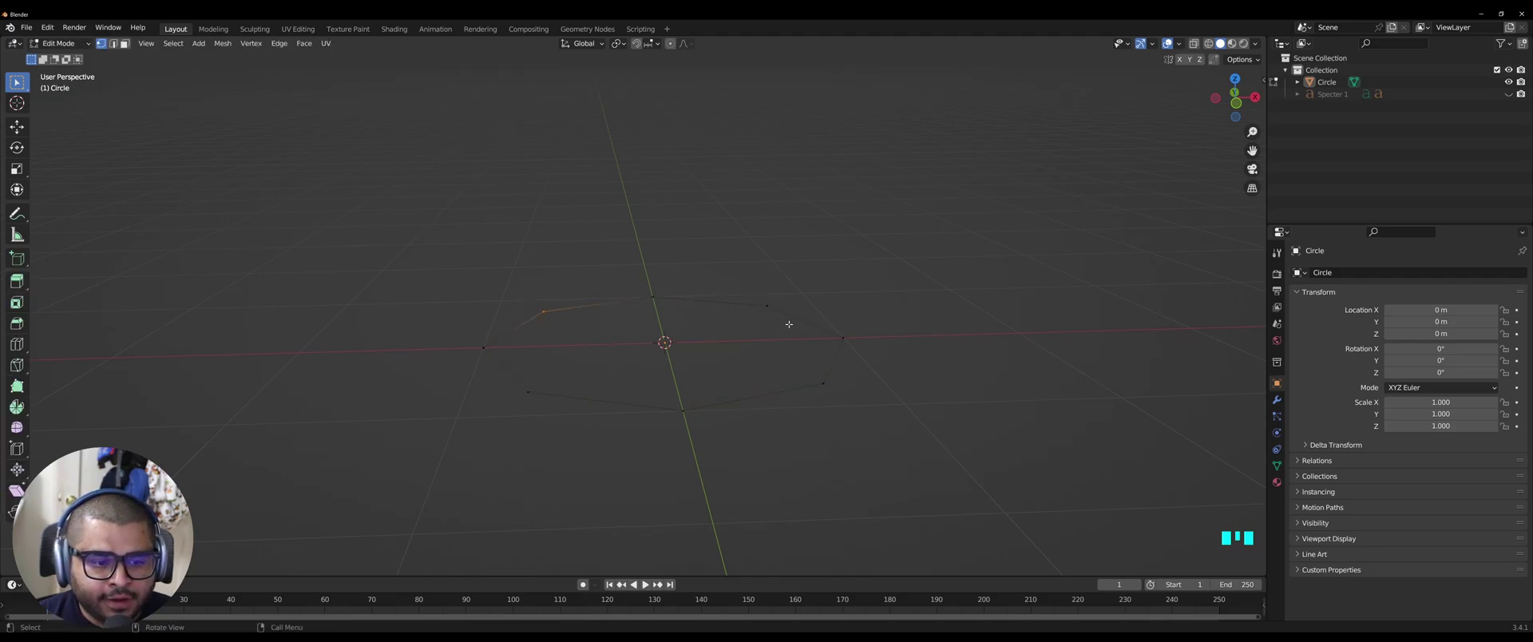
shift+click(758, 289)
shift+click(821, 394)
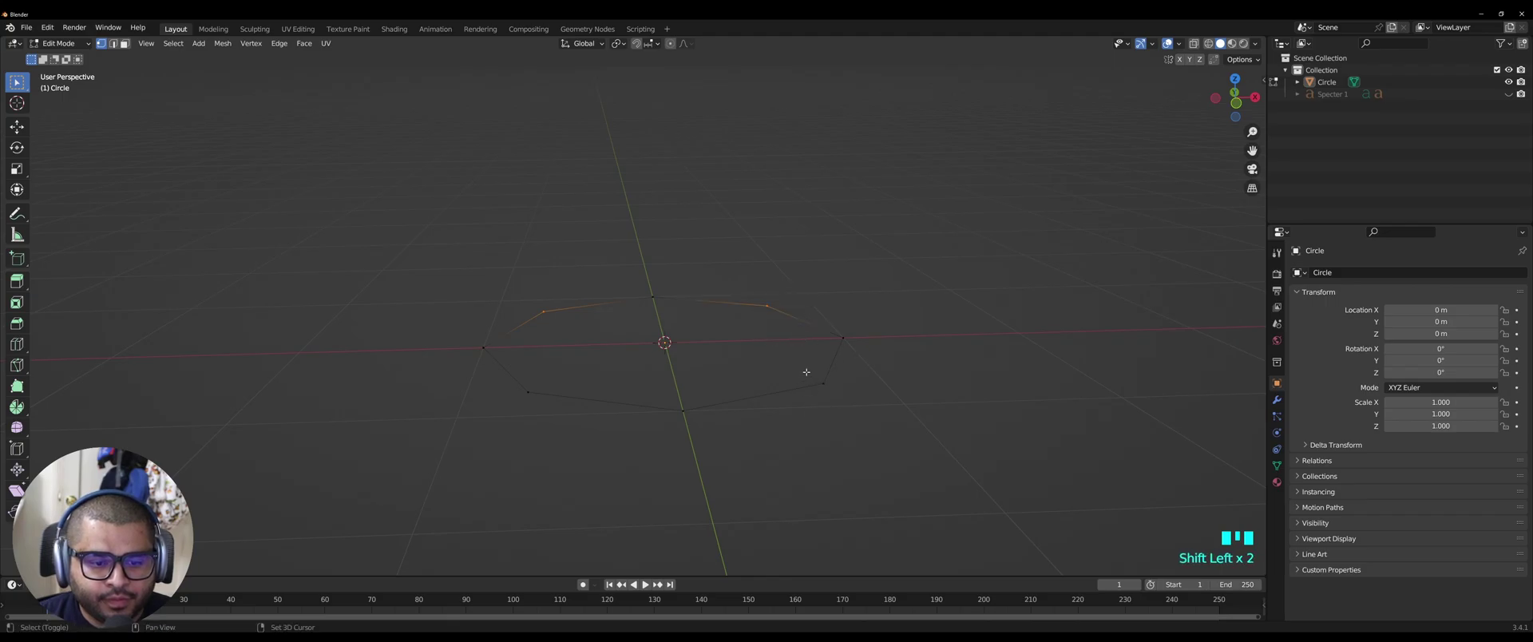
shift+drag(517, 384, 575, 433)
key(s)
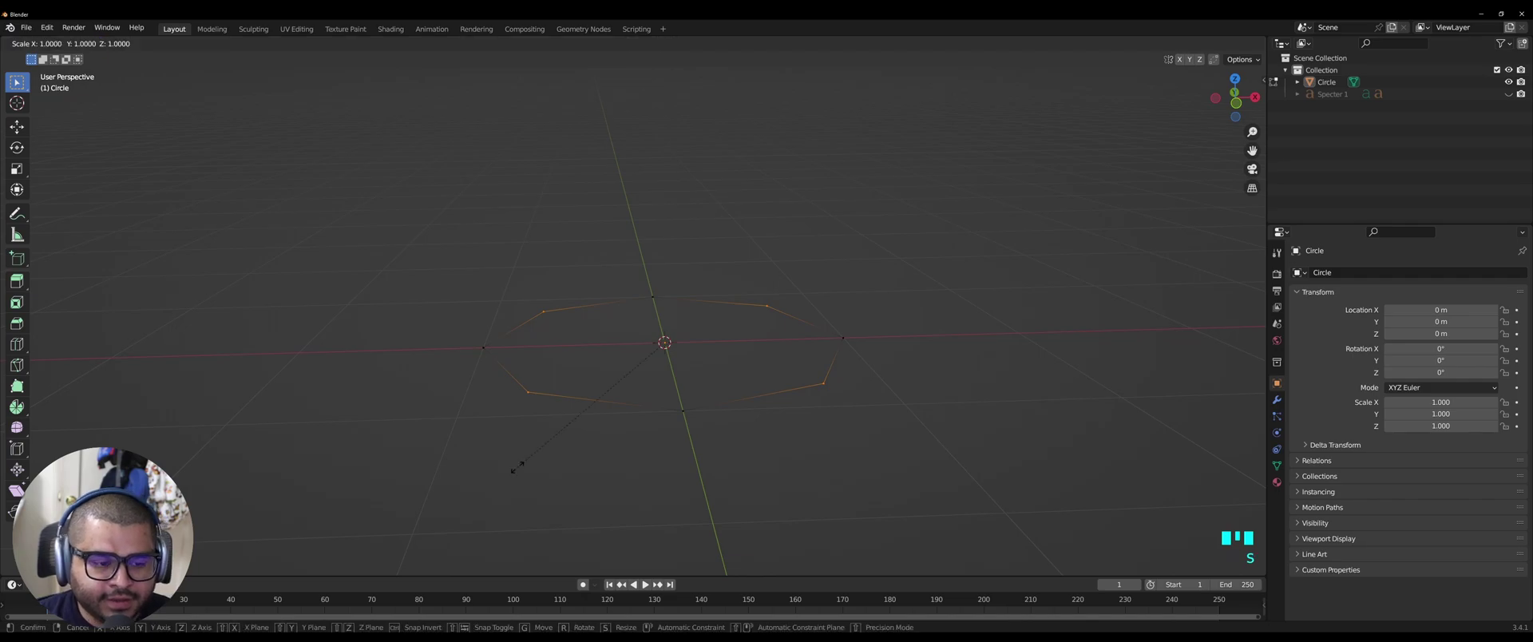
click(609, 369)
middle_drag(565, 452, 591, 485)
key(s)
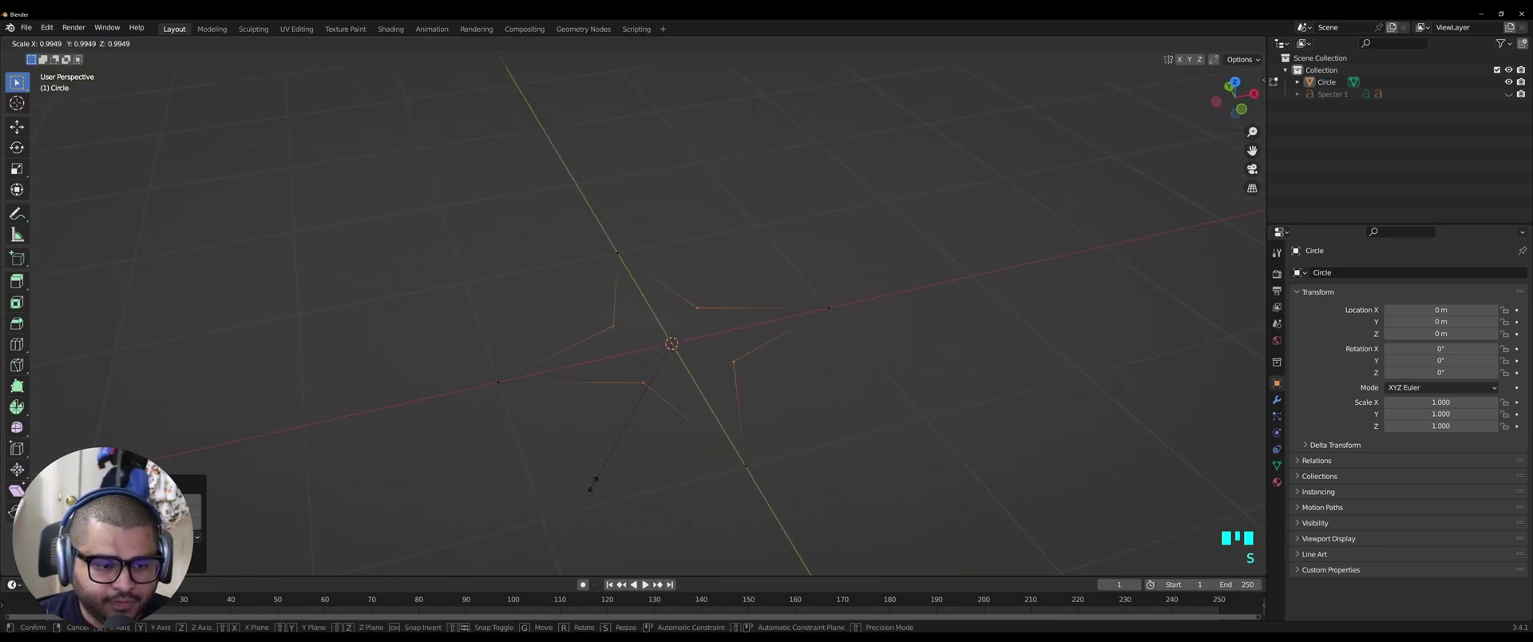
click(606, 461)
click(608, 474)
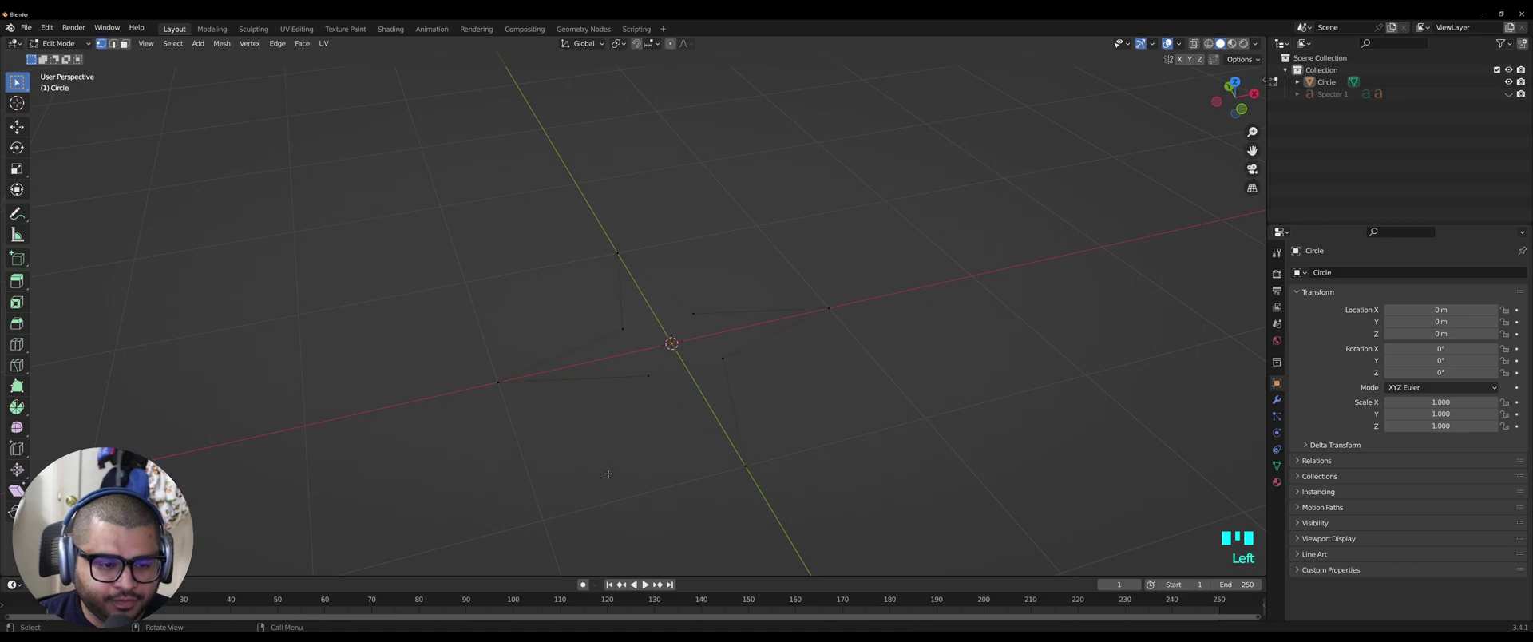
- Select all star vertices, fill them with a new face, and extrude it upward
drag(421, 192, 943, 534)
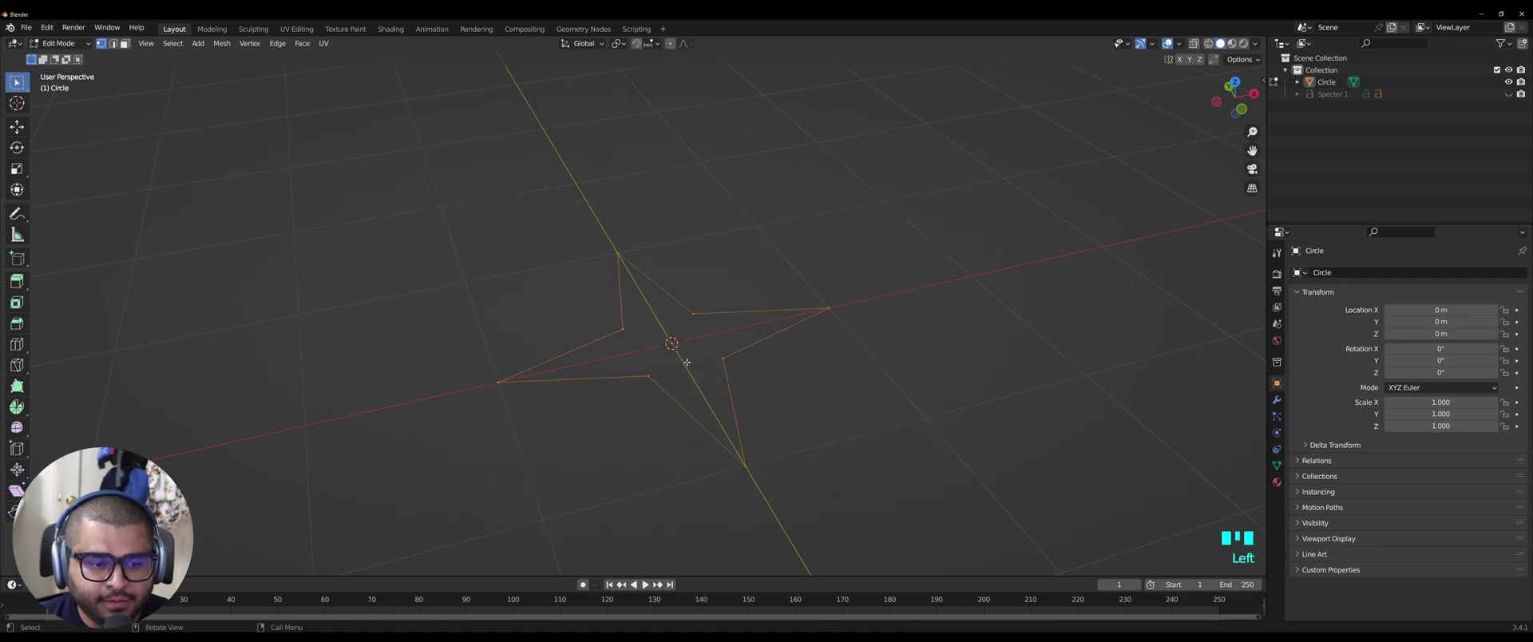
right_click(648, 321)
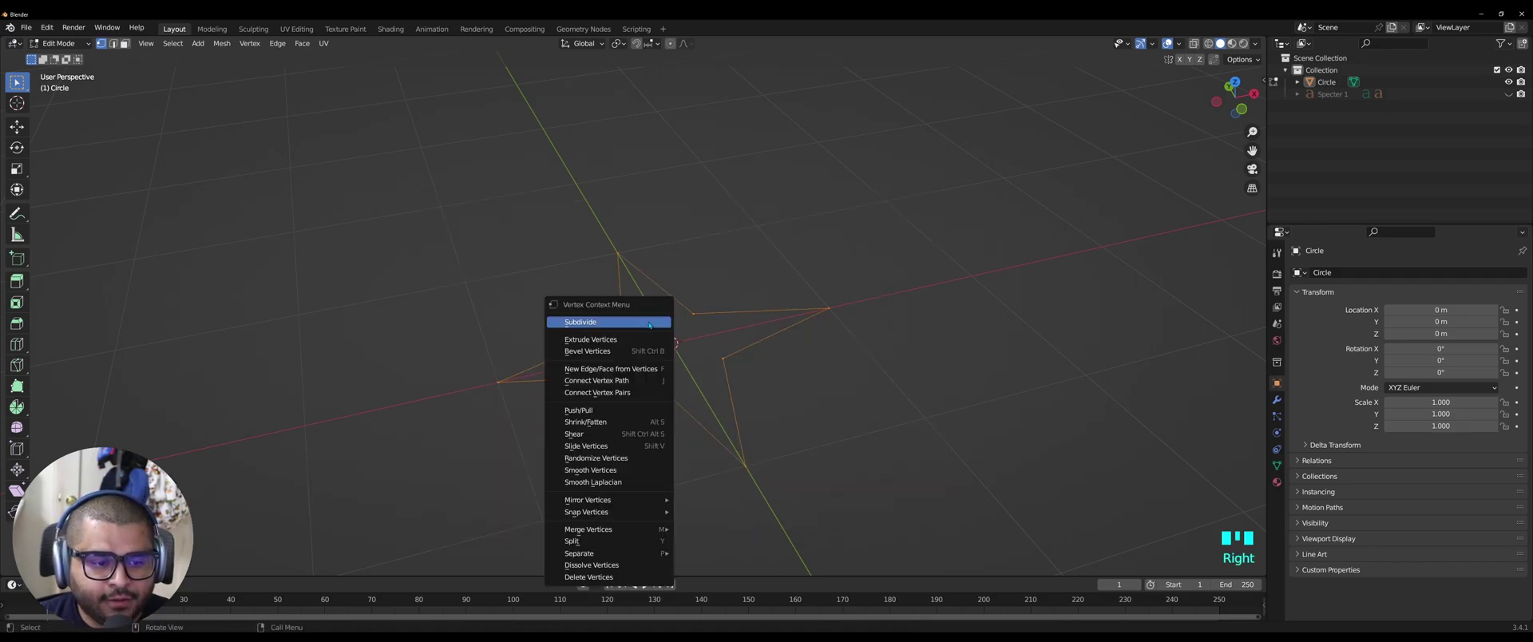
click(634, 370)
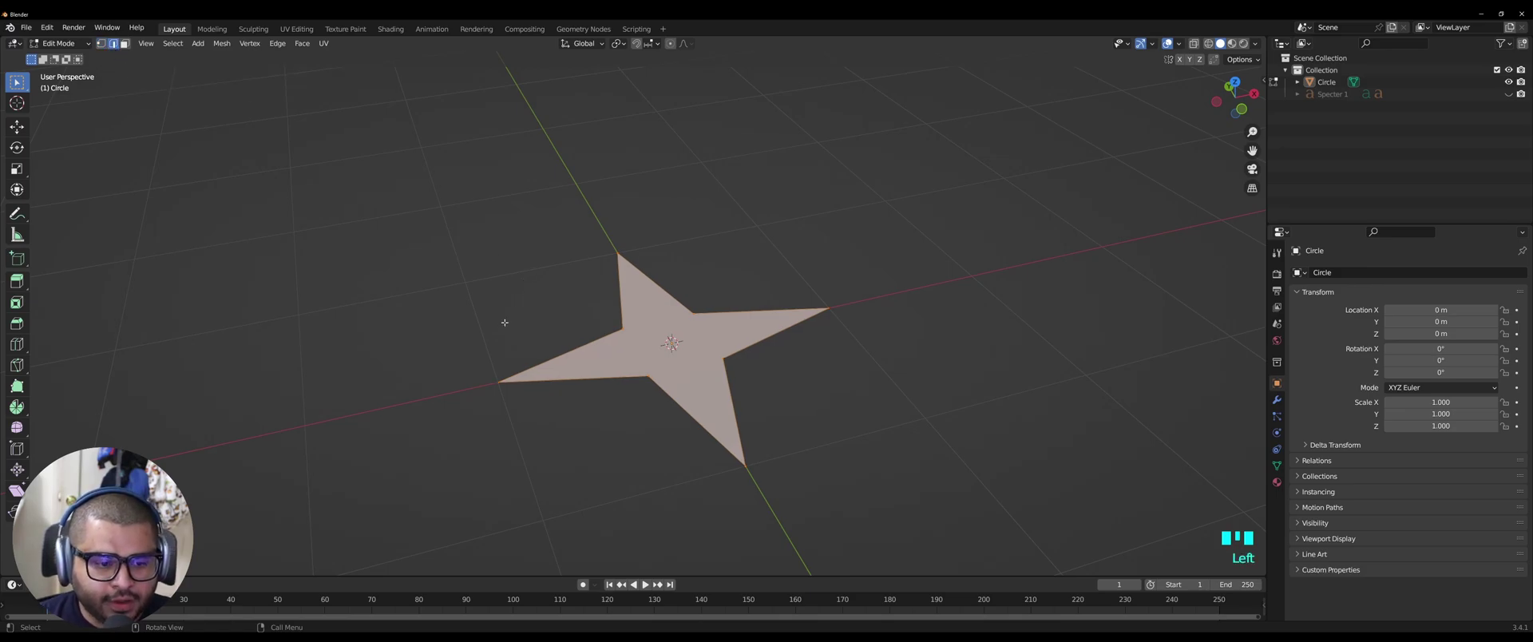
key(e)
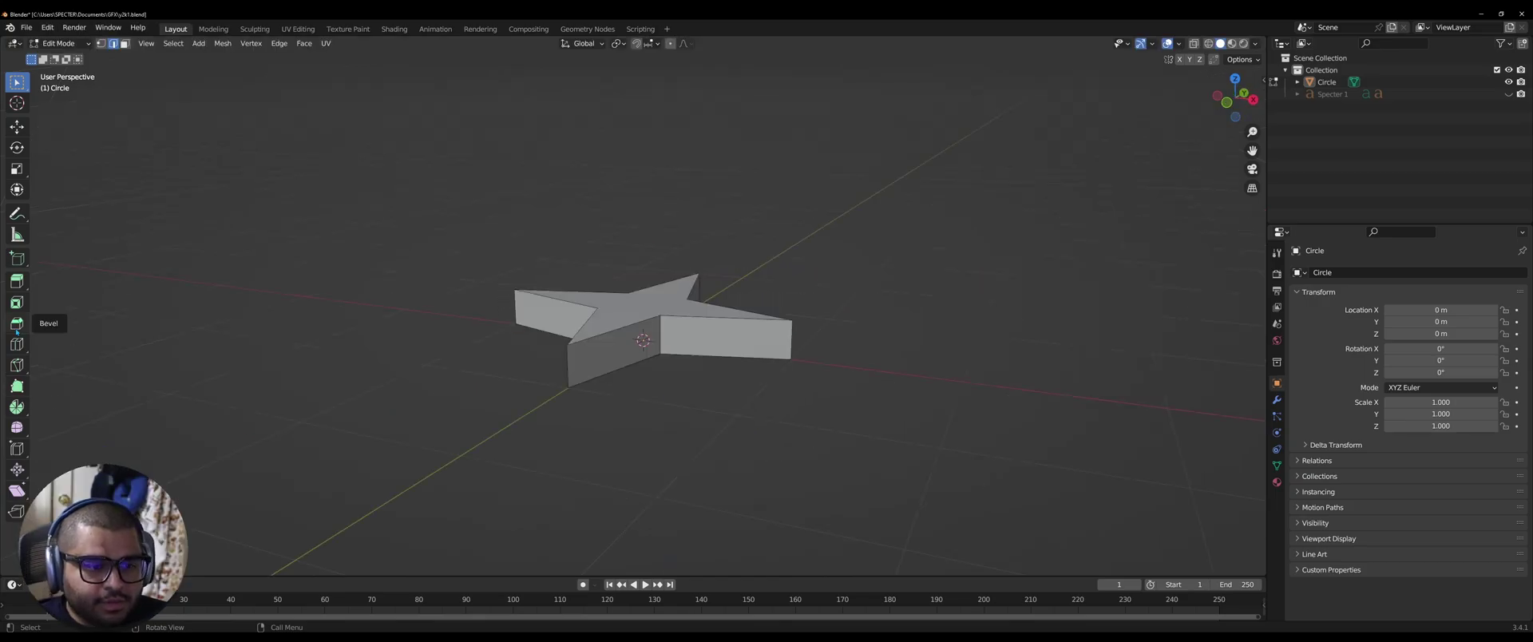
- Activate the Bevel tool and select the whole star mesh
click(17, 323)
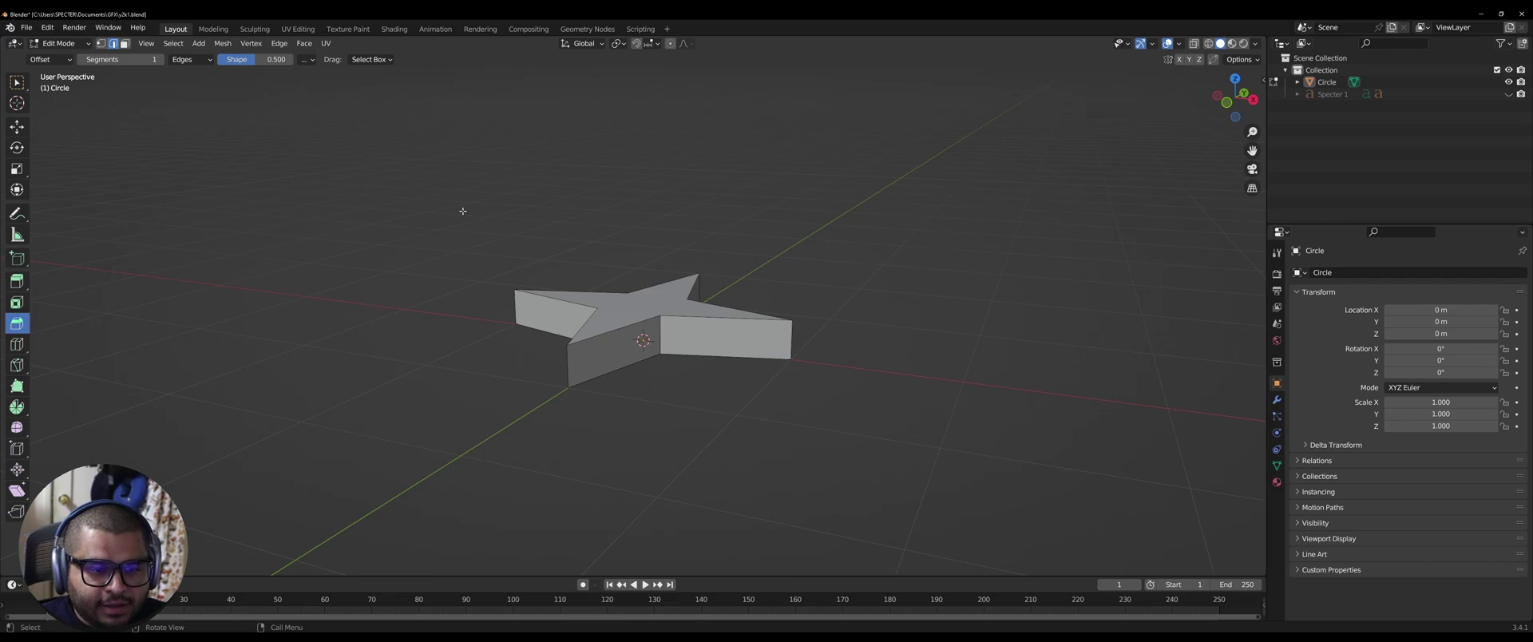
drag(462, 210, 1069, 475)
middle_drag(807, 437, 785, 380)
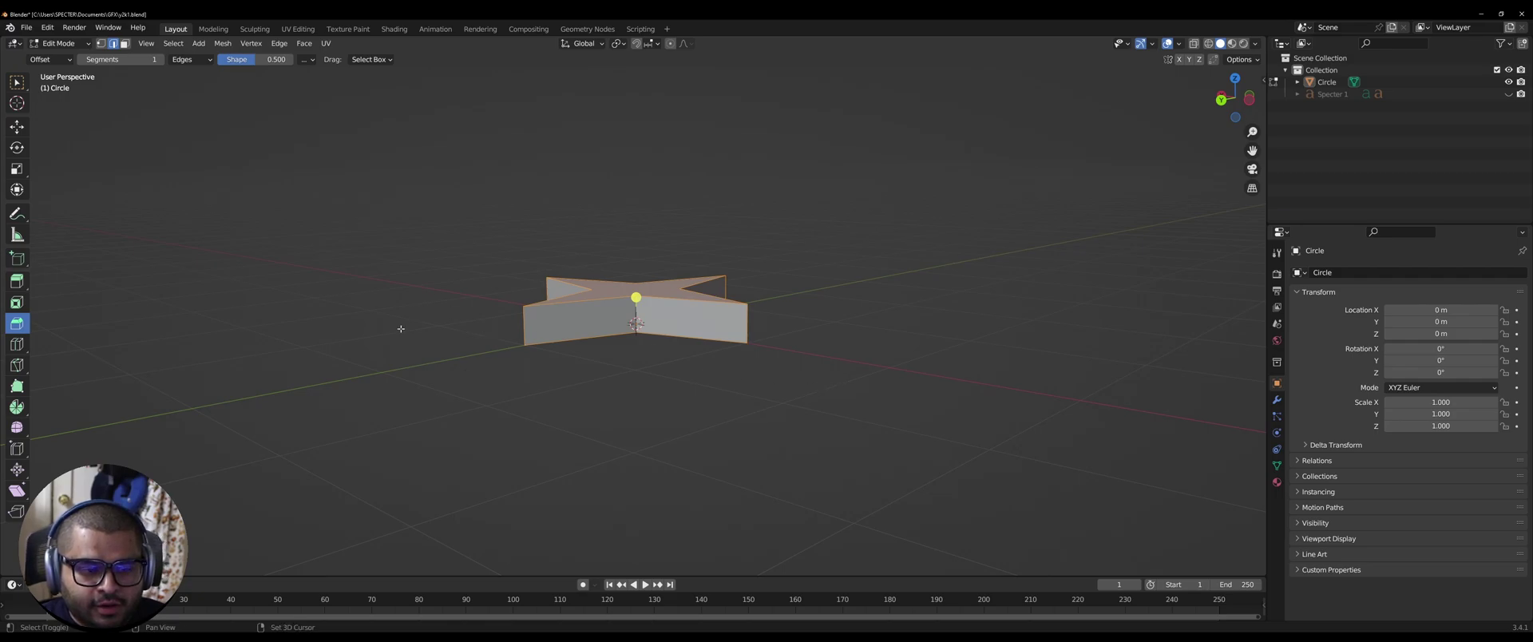
middle_drag(400, 328, 524, 362)
drag(462, 335, 544, 414)
middle_drag(543, 414, 294, 321)
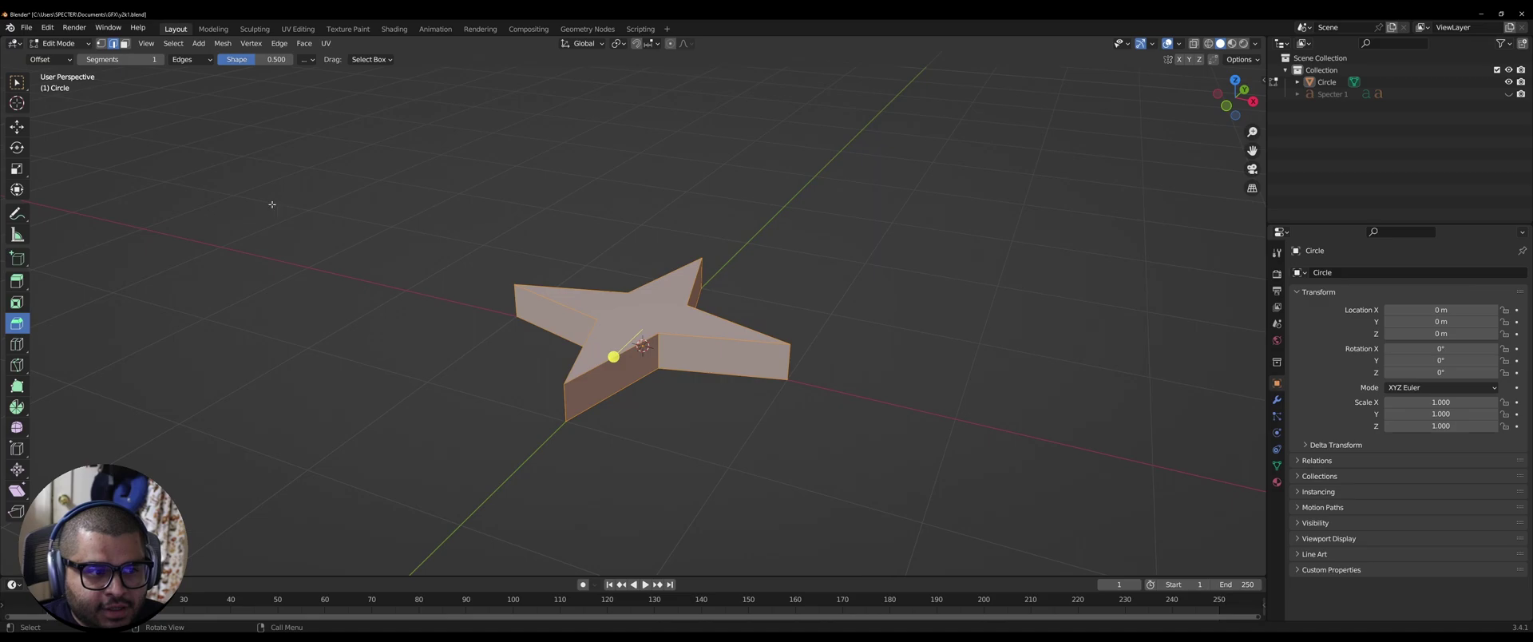
- Set bevel segments to 8 and drag to round off the star's edges
click(146, 59)
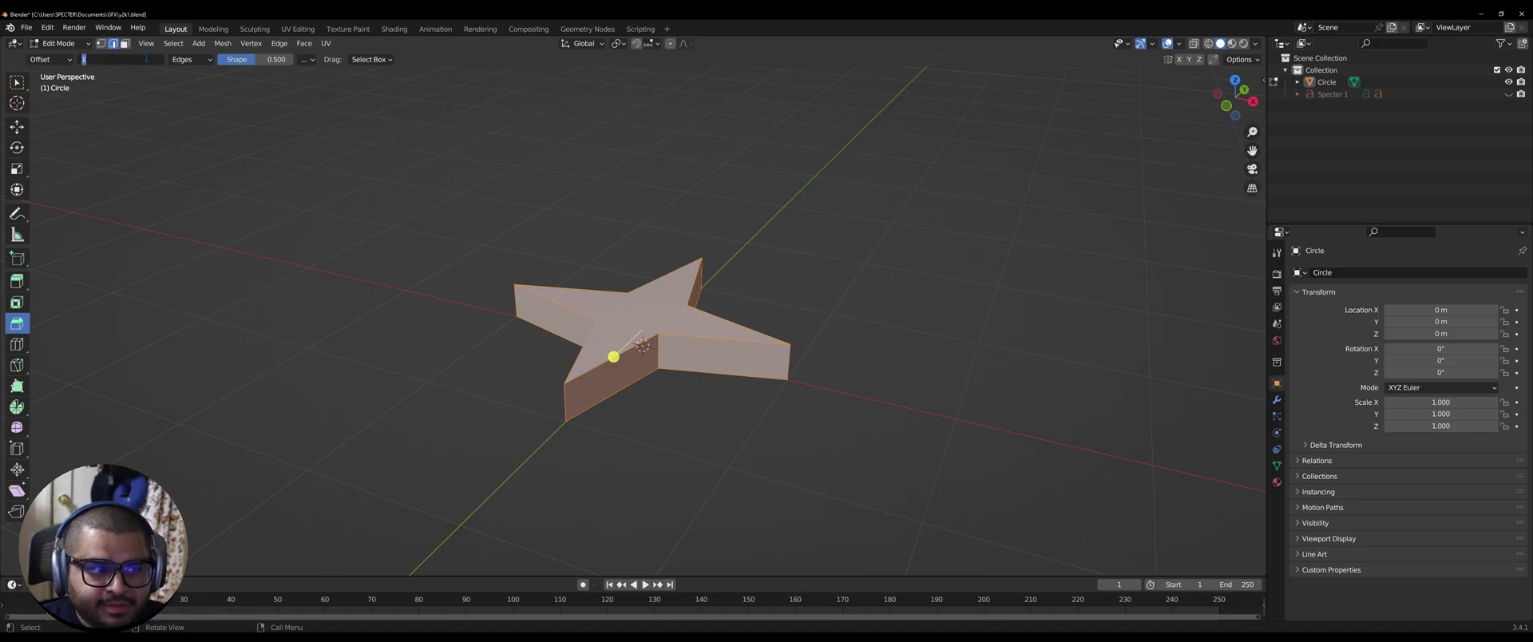
text(8)
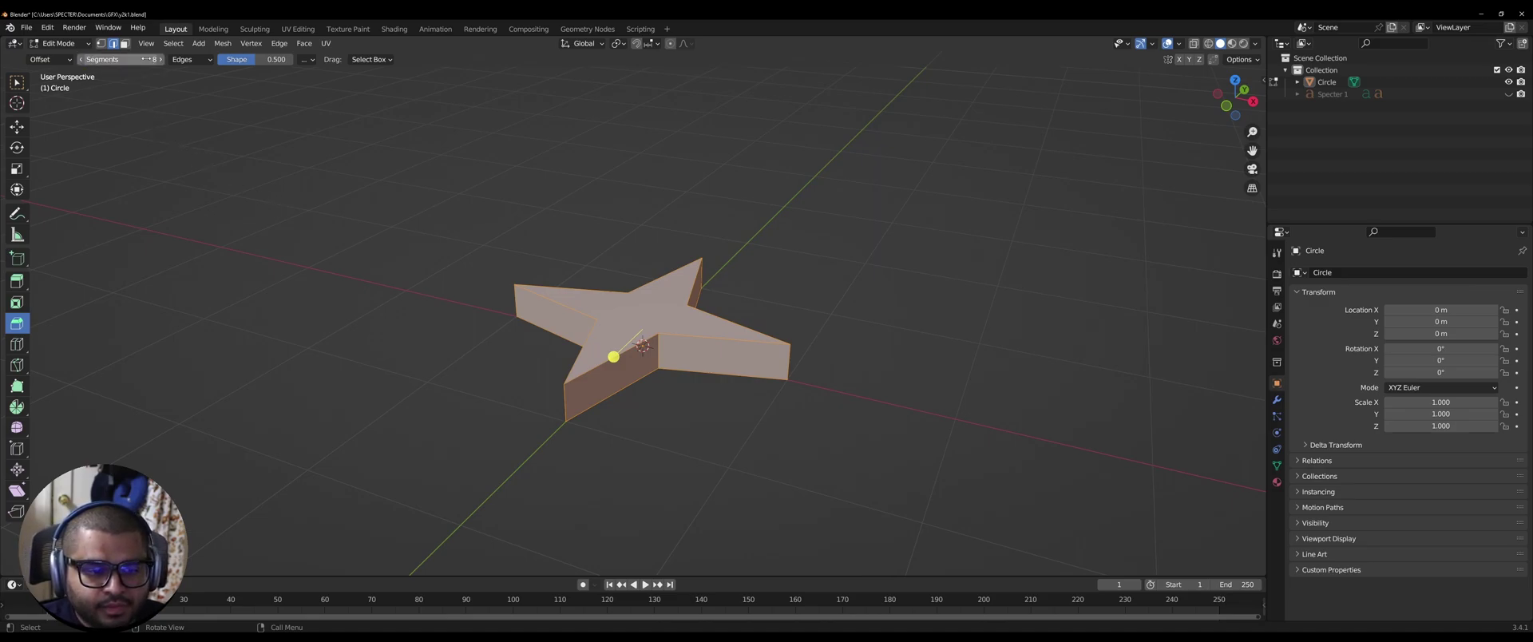
key(Return)
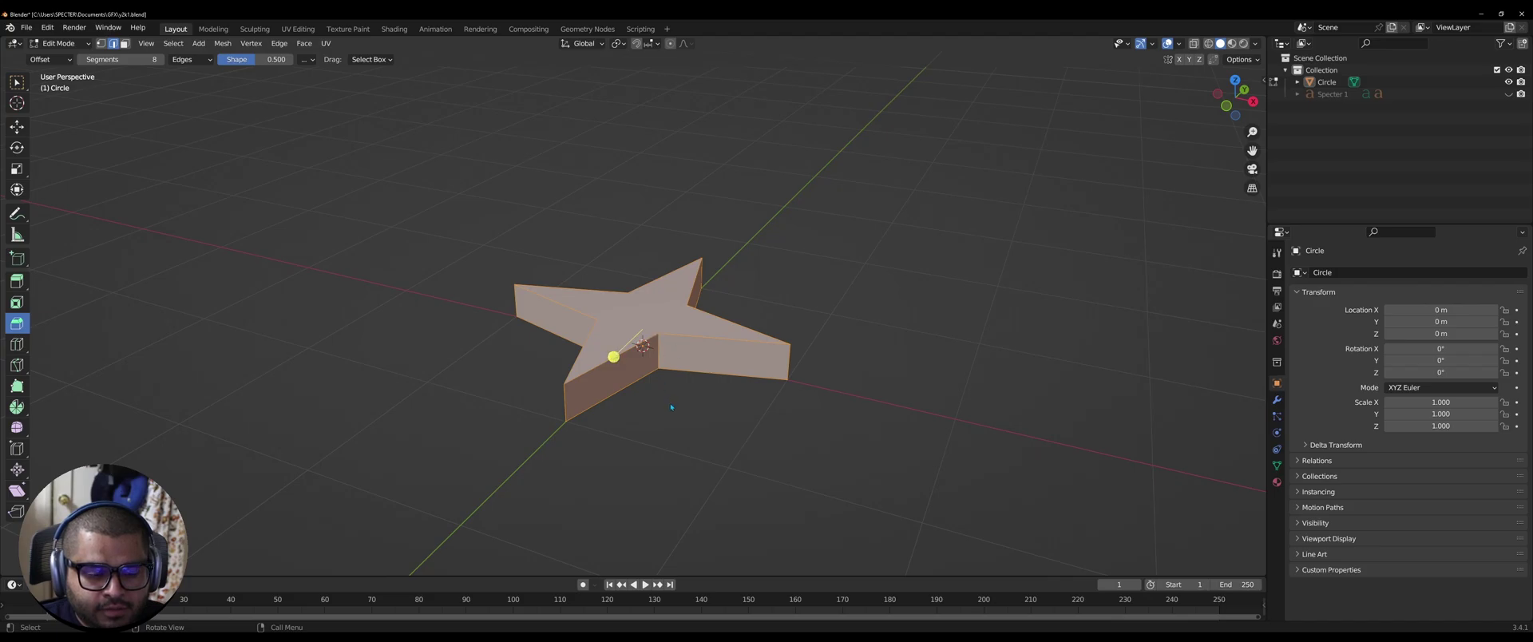
middle_drag(612, 356, 599, 356)
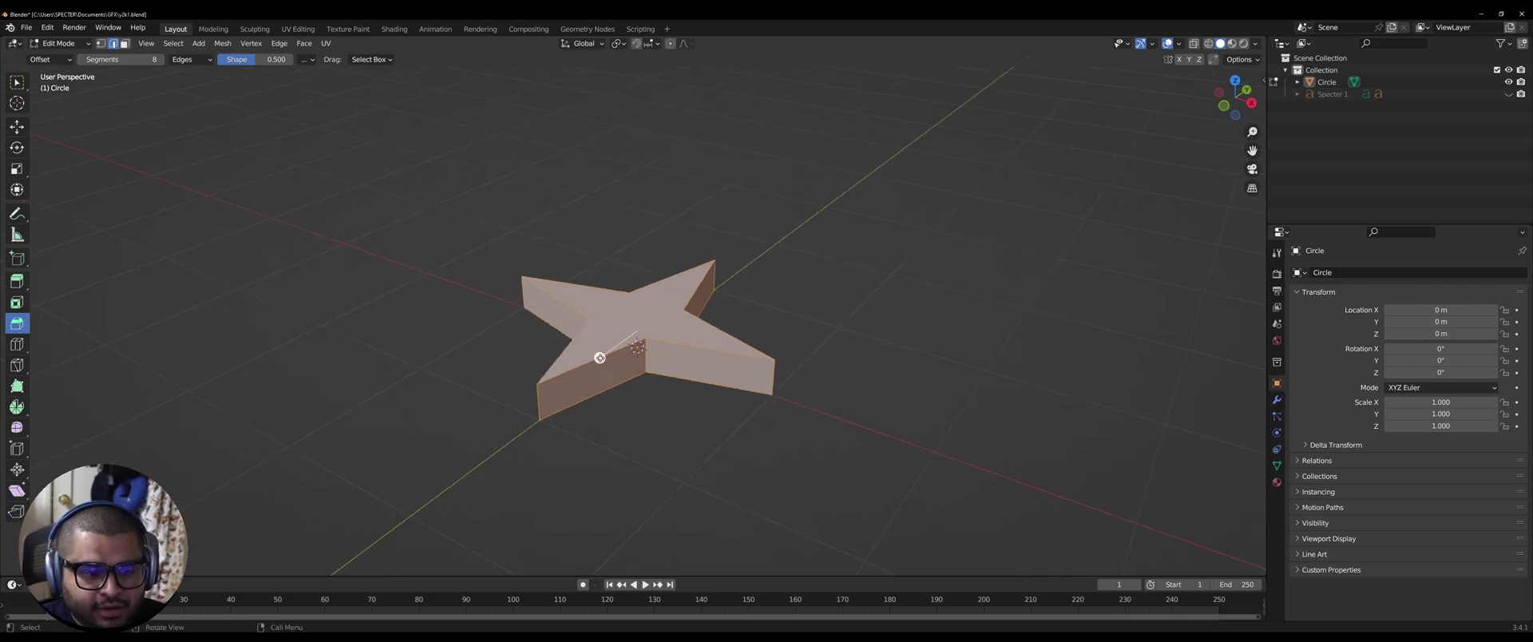
drag(599, 358, 590, 373)
- Return to Object Mode and apply Shade Smooth to the star
key(Tab)
middle_drag(591, 373, 621, 320)
scroll(622, 320, up, 2)
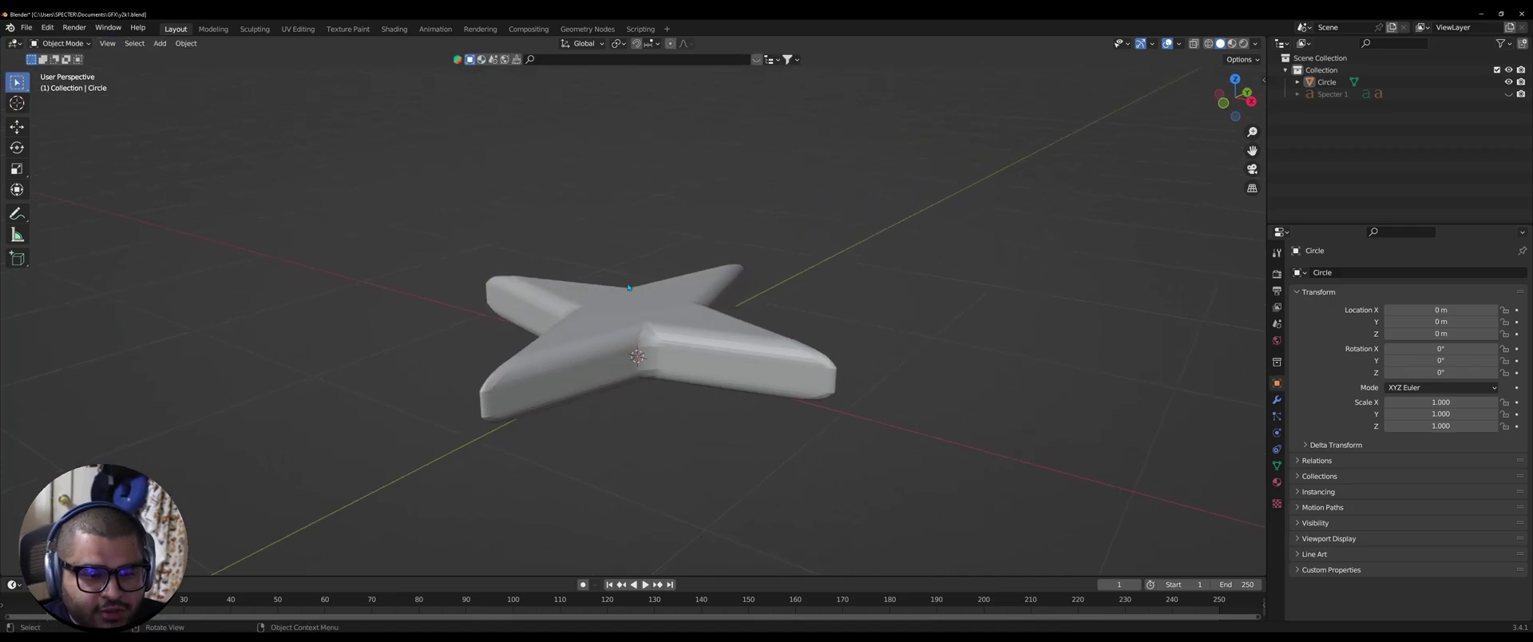
click(621, 320)
right_click(622, 321)
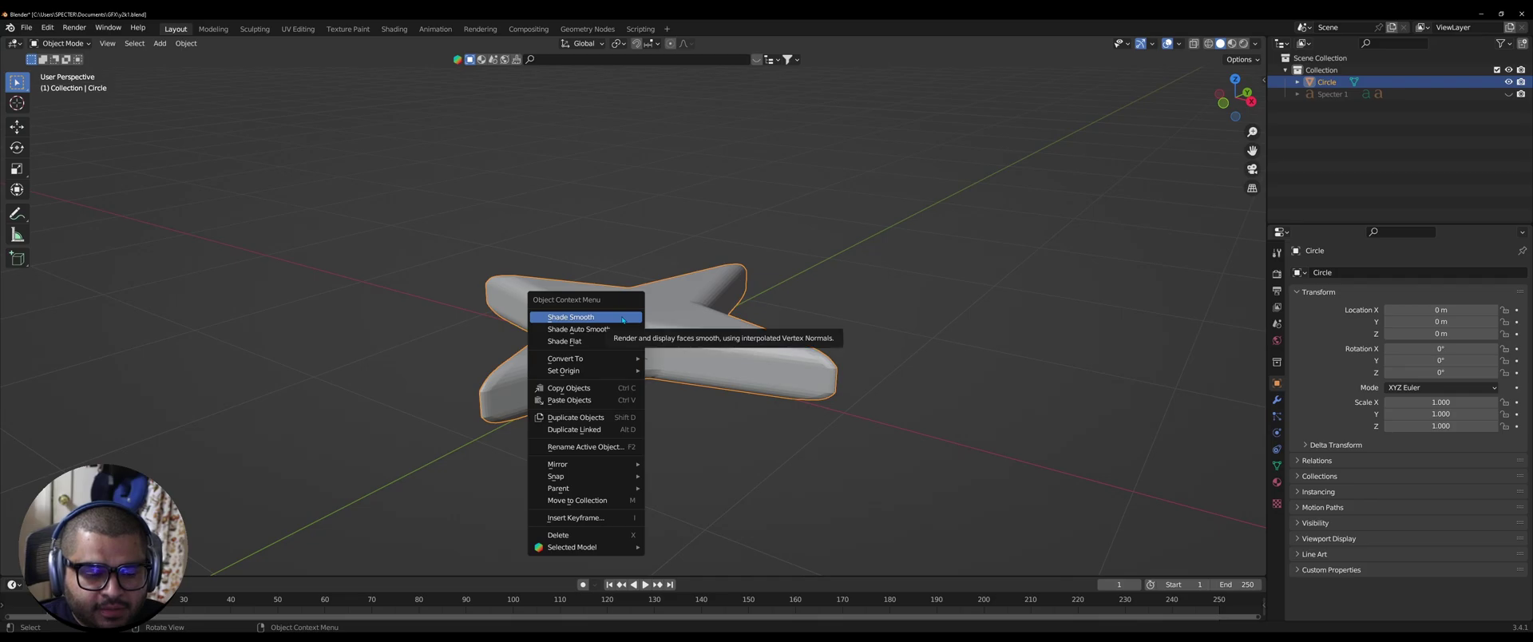
click(606, 319)
click(678, 445)
- Rotate the star 90° on X so it stands upright facing the front
mouse_move(677, 445)
middle_down()
mouse_move(820, 421)
mouse_move(821, 256)
mouse_move(804, 427)
mouse_move(742, 478)
mouse_move(663, 448)
middle_up()
click(665, 447)
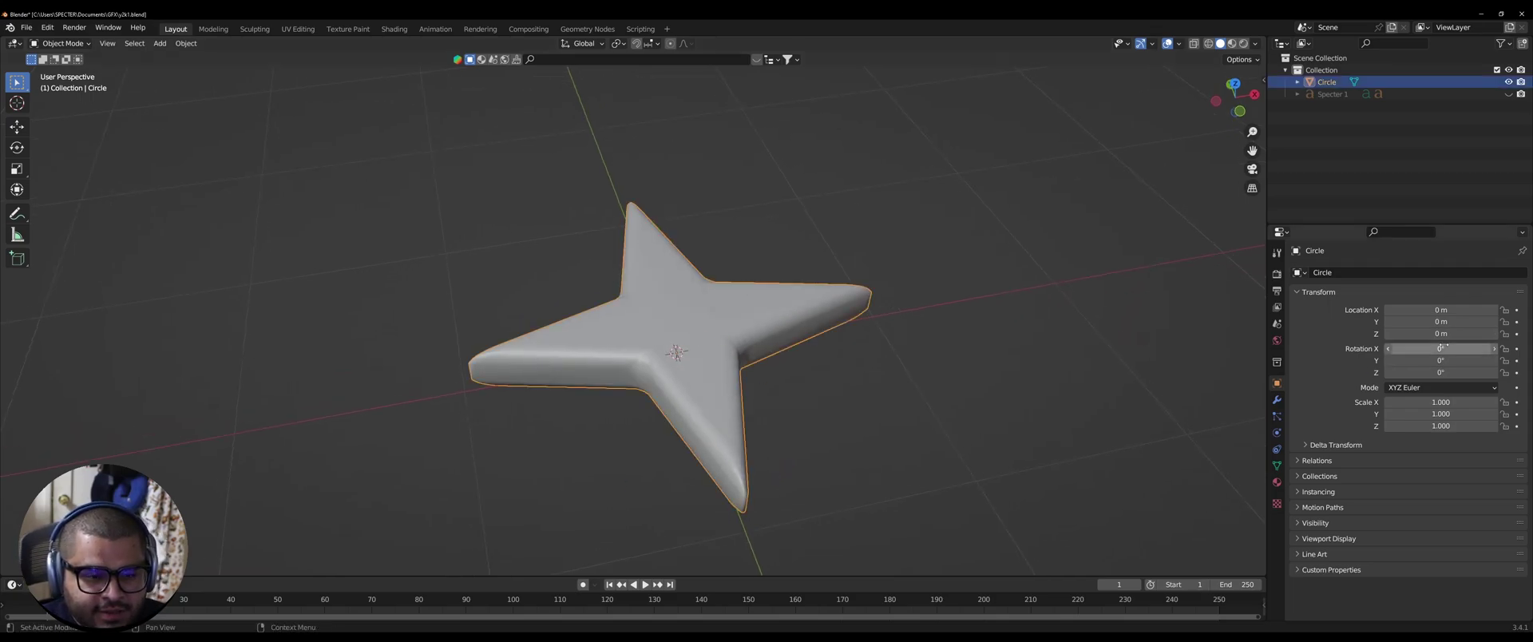
click(1442, 349)
text(90)
key(Return)
middle_drag(687, 351, 718, 328)
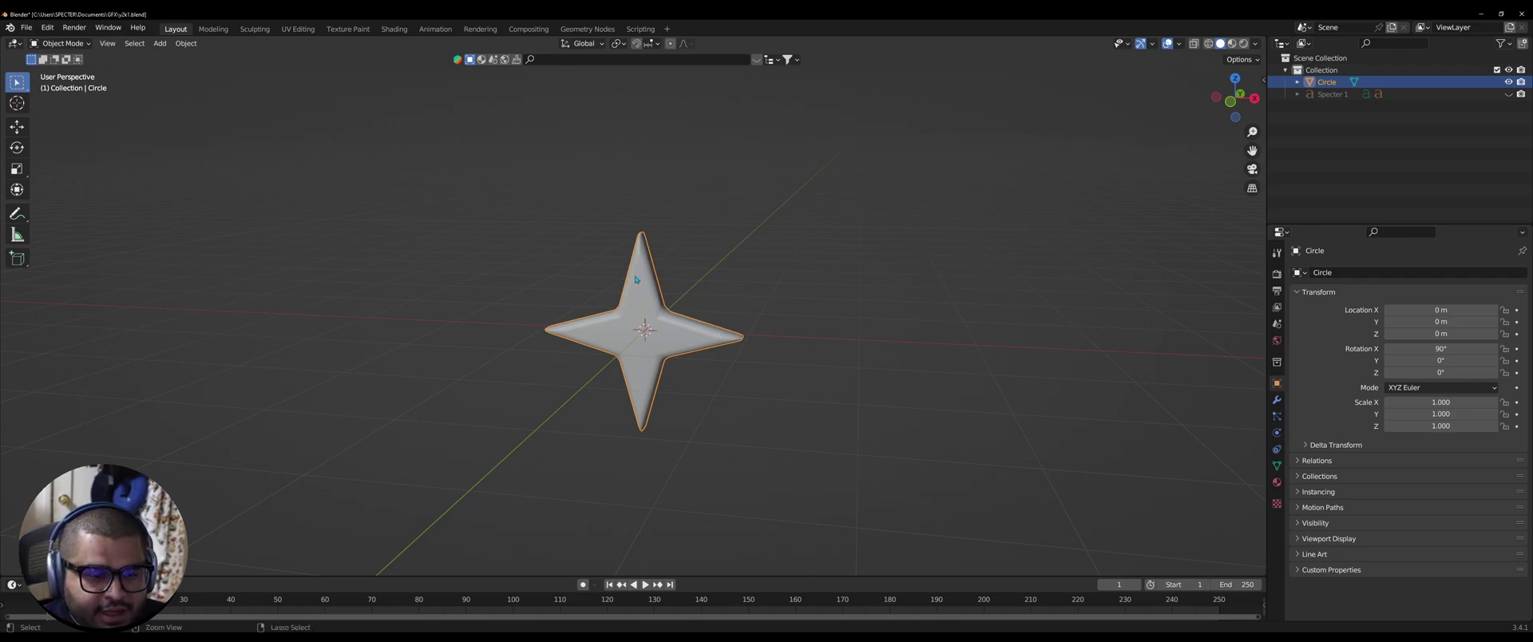
- Copy and paste the star to create a duplicate, Circle.001
key(ctrl+c)
key(ctrl+v)
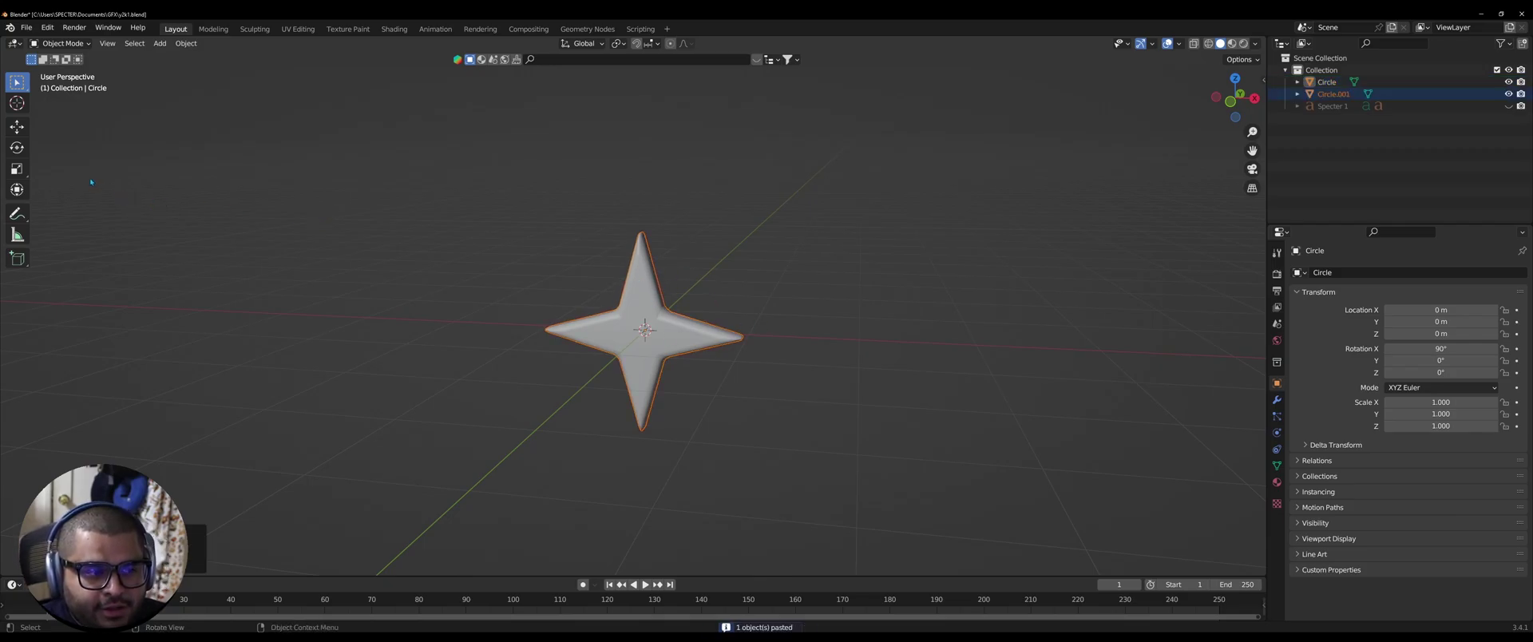
click(16, 168)
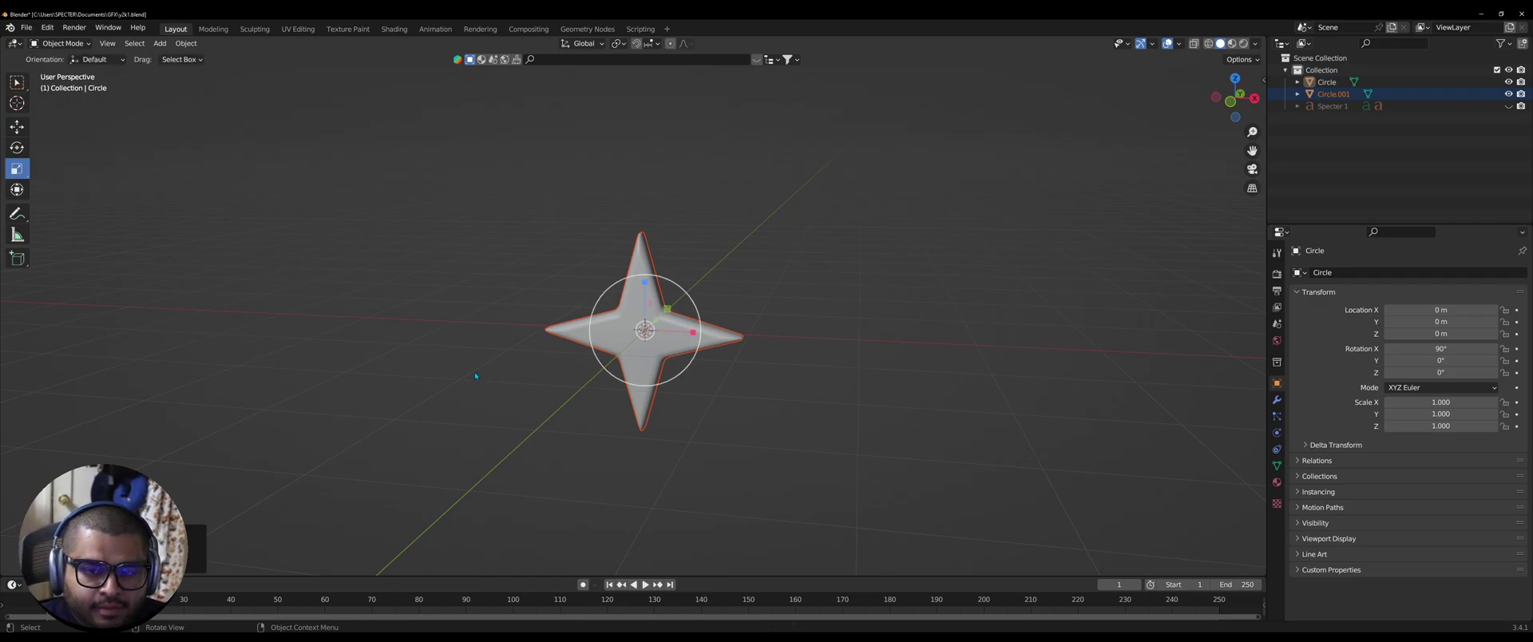
middle_drag(476, 375, 506, 427)
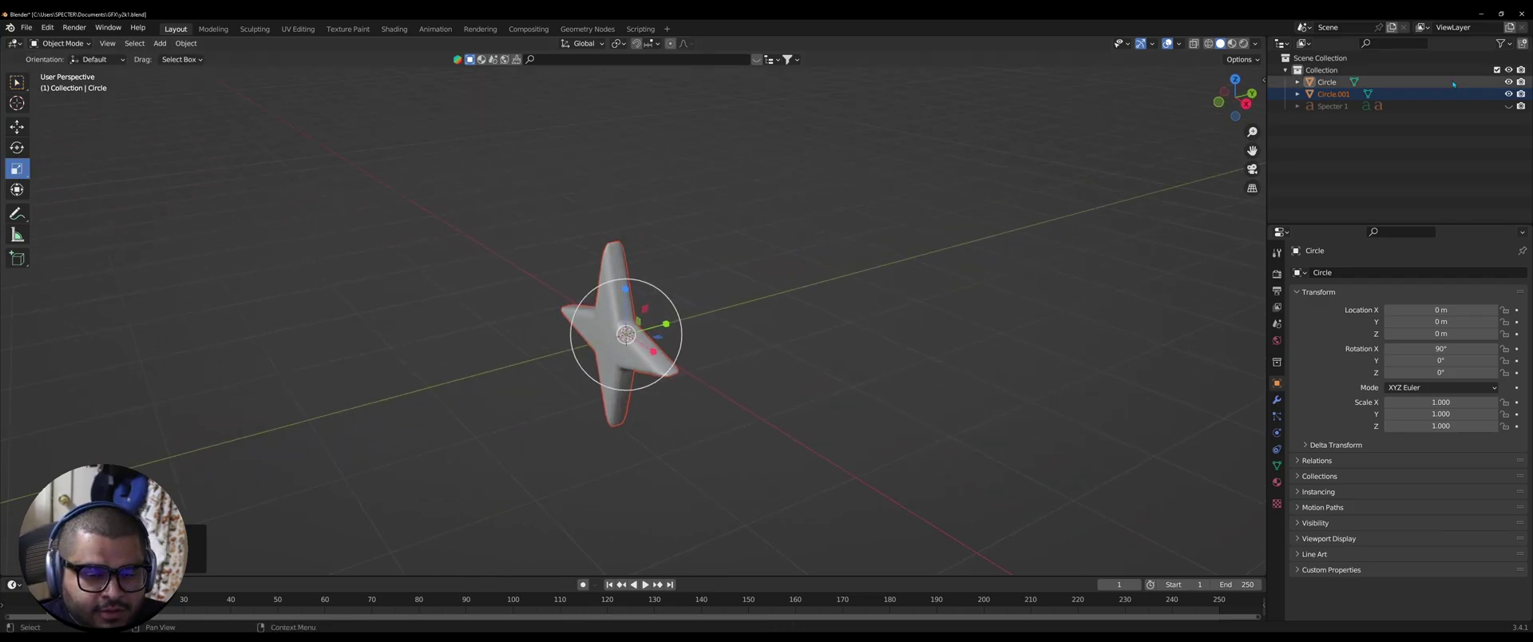
- Rename the original star to 'Star 1' and the copy to 'Star 2'
double_click(1329, 82)
text(Star)
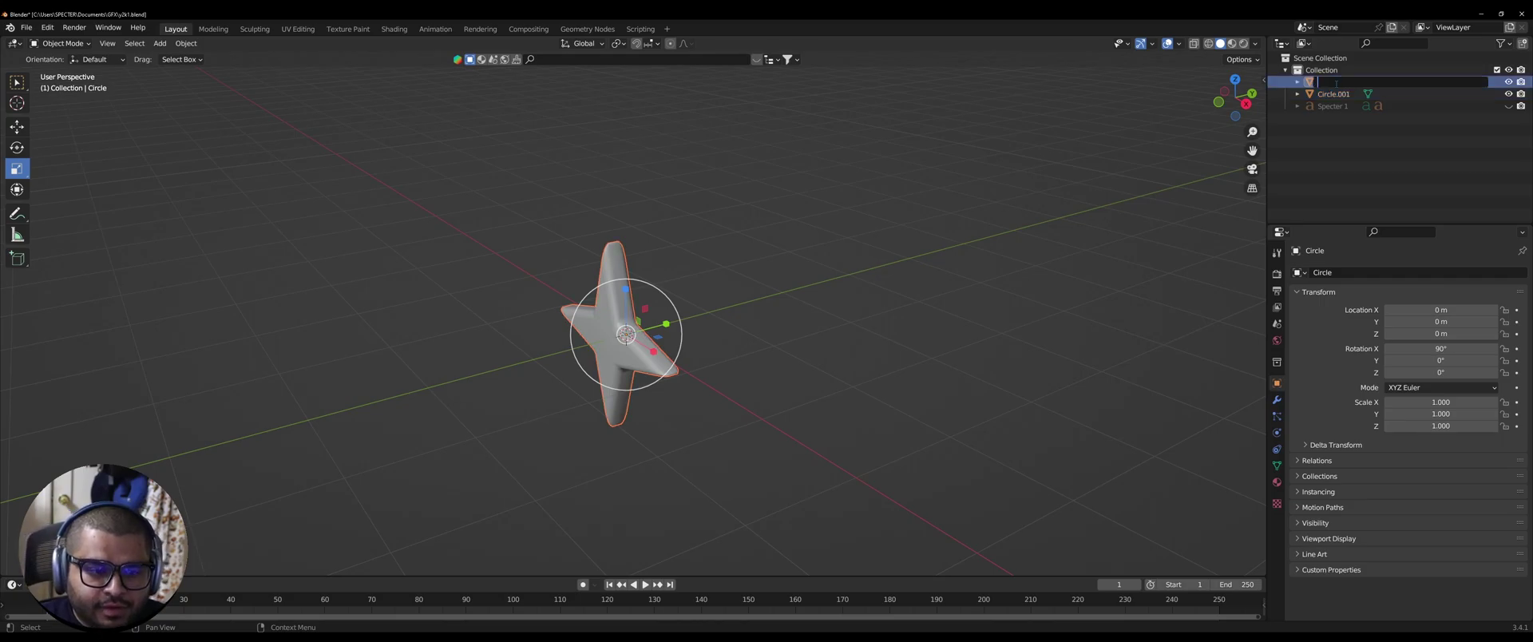
text( 1)
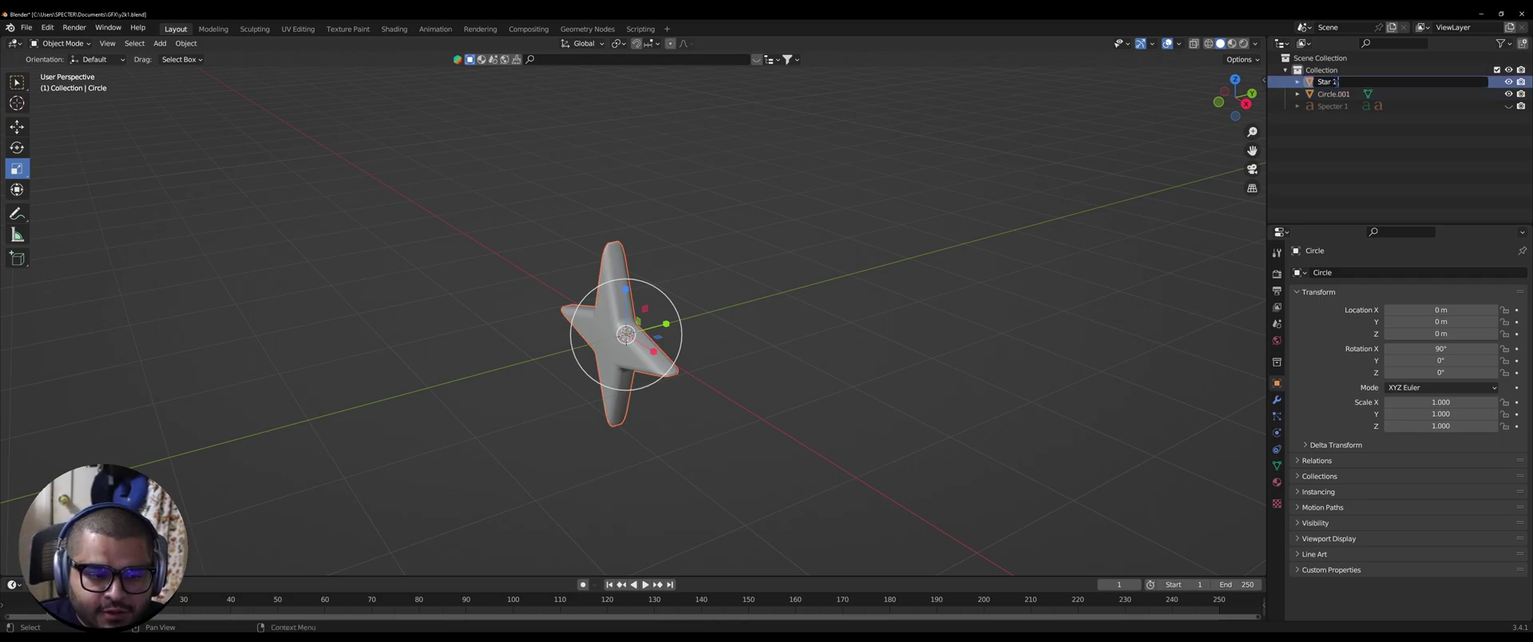
key(Return)
double_click(1339, 82)
text(S)
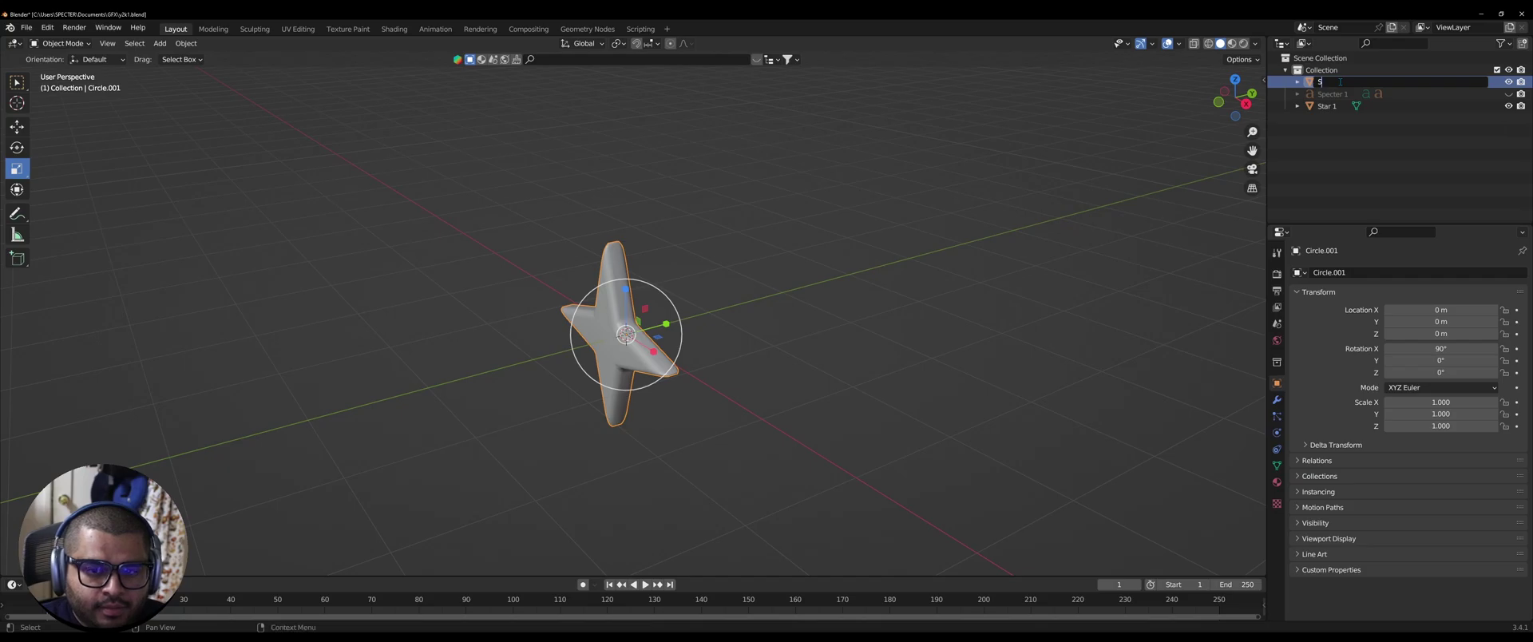
text(tar 2)
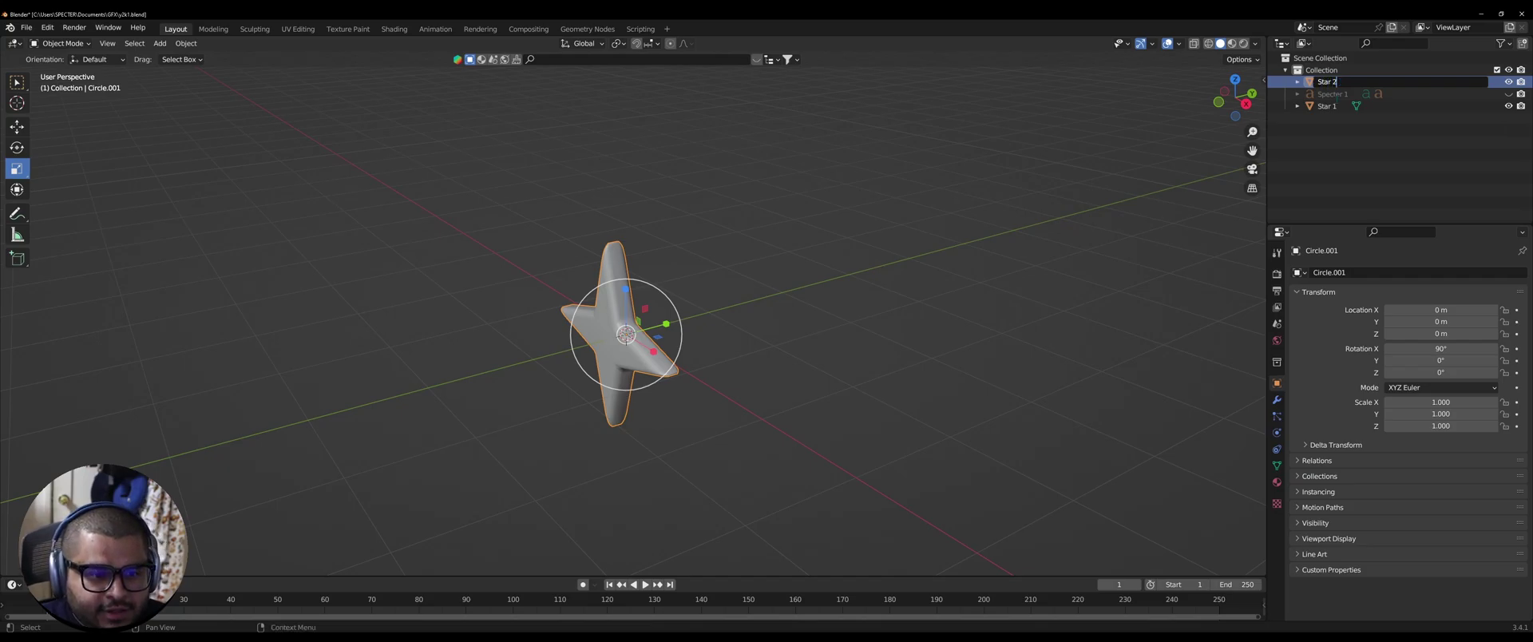
- Confirm the name Star 2, then move Star 1's origin to its surface centre and set Y to 0
key(Return)
click(594, 335)
middle_drag(615, 344, 591, 336)
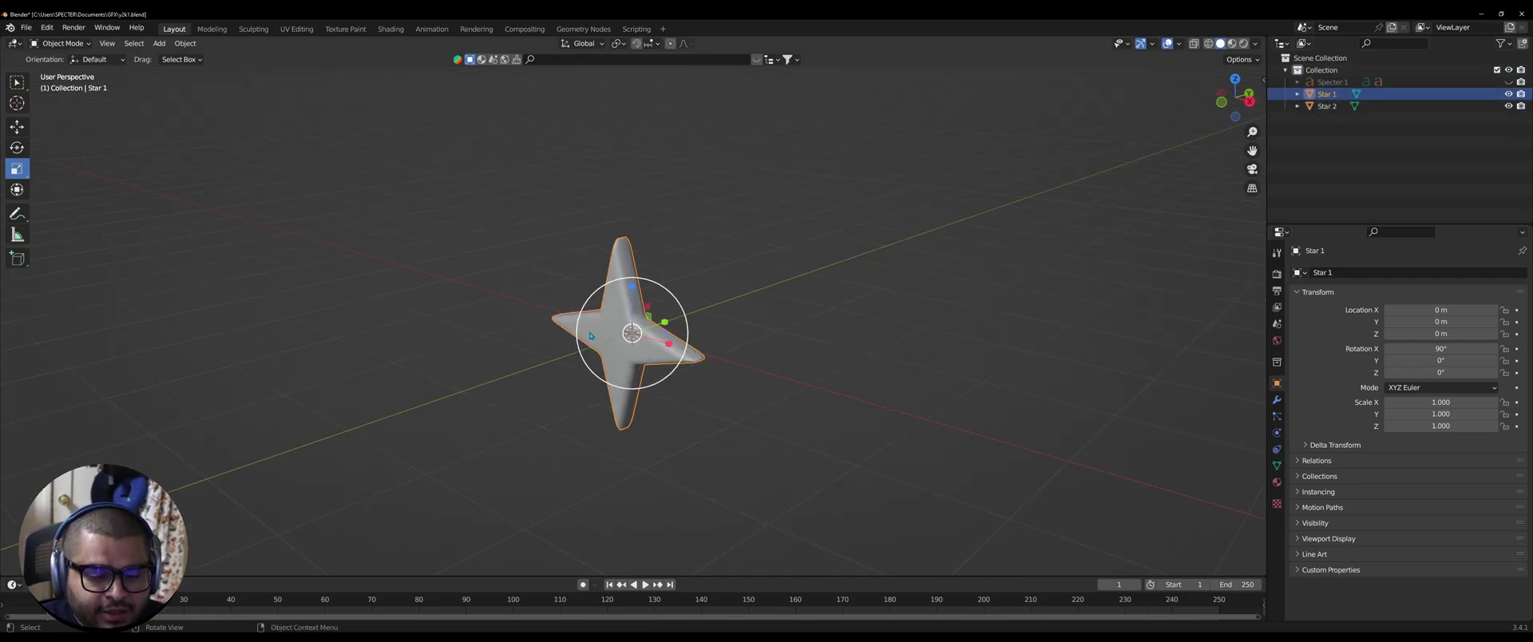
right_click(616, 259)
mouse_move(616, 260)
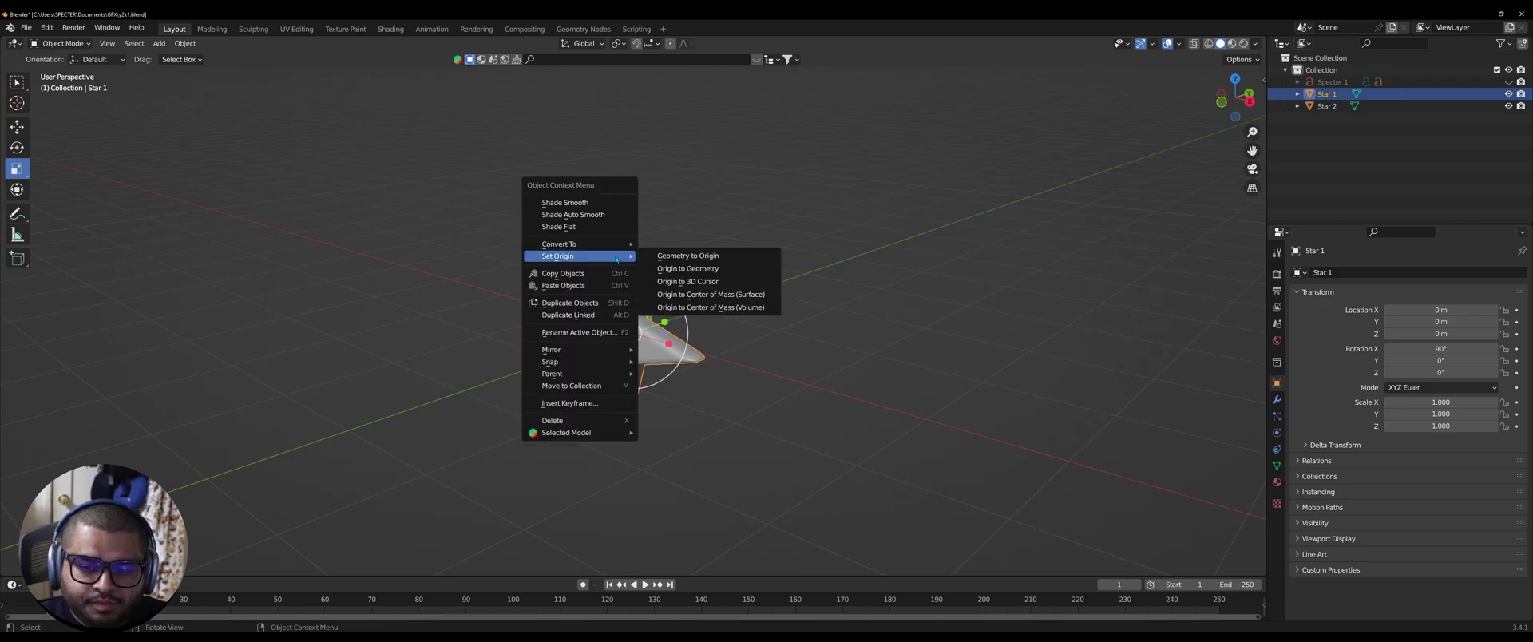
click(710, 294)
click(1455, 322)
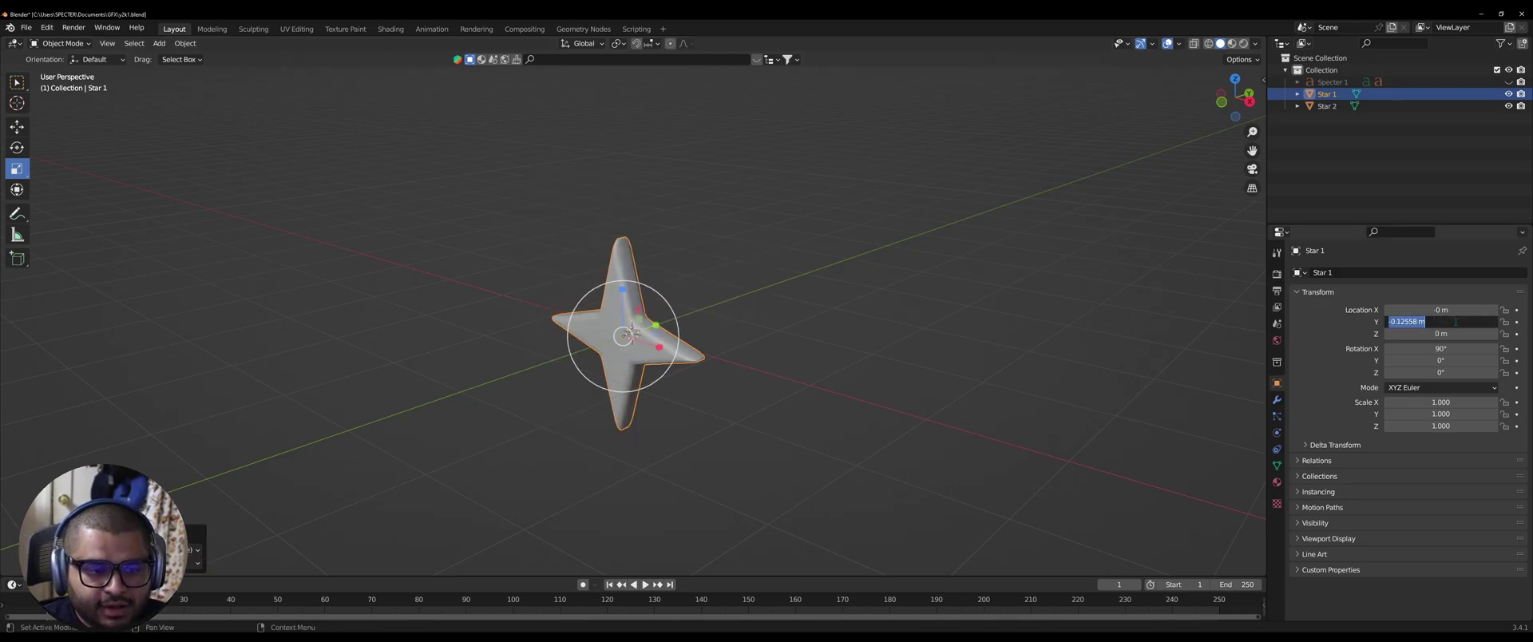
text(0)
key(Return)
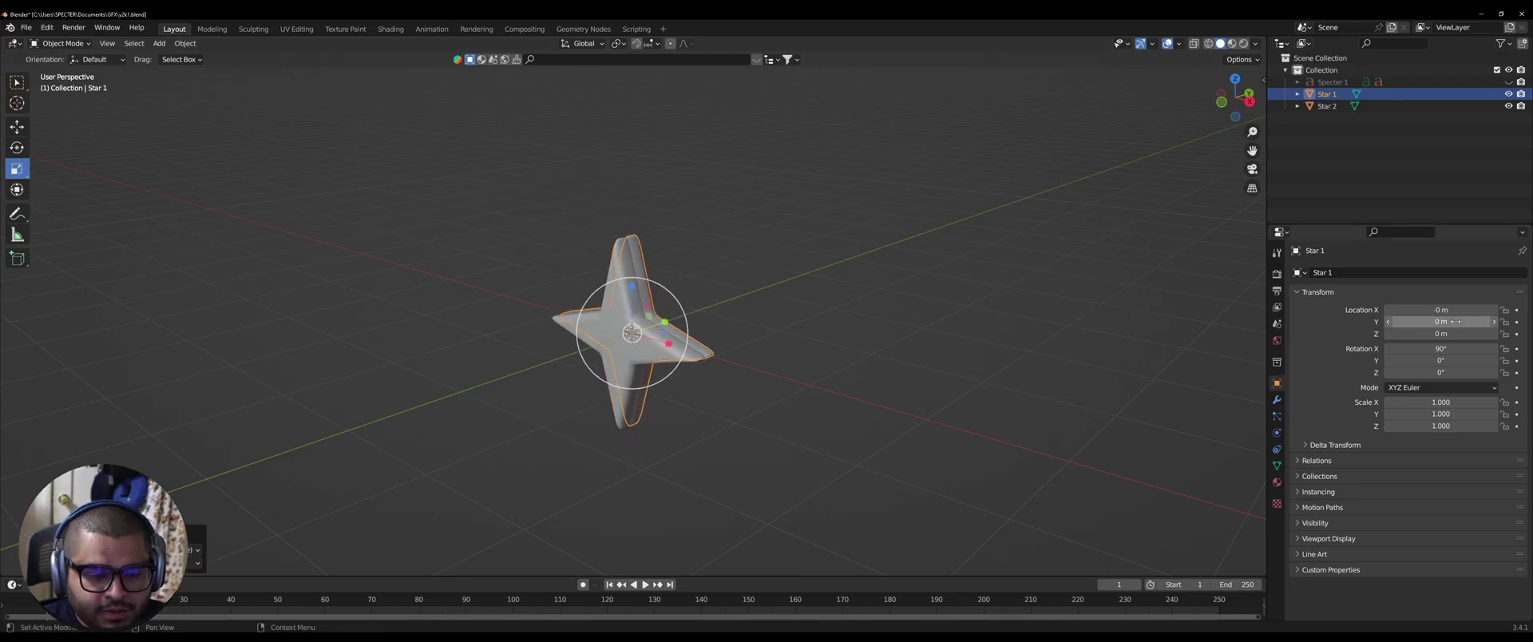
- Reset Star 2's origin and set its Y location to 0, then reselect Star 1
click(781, 331)
click(627, 264)
right_click(628, 264)
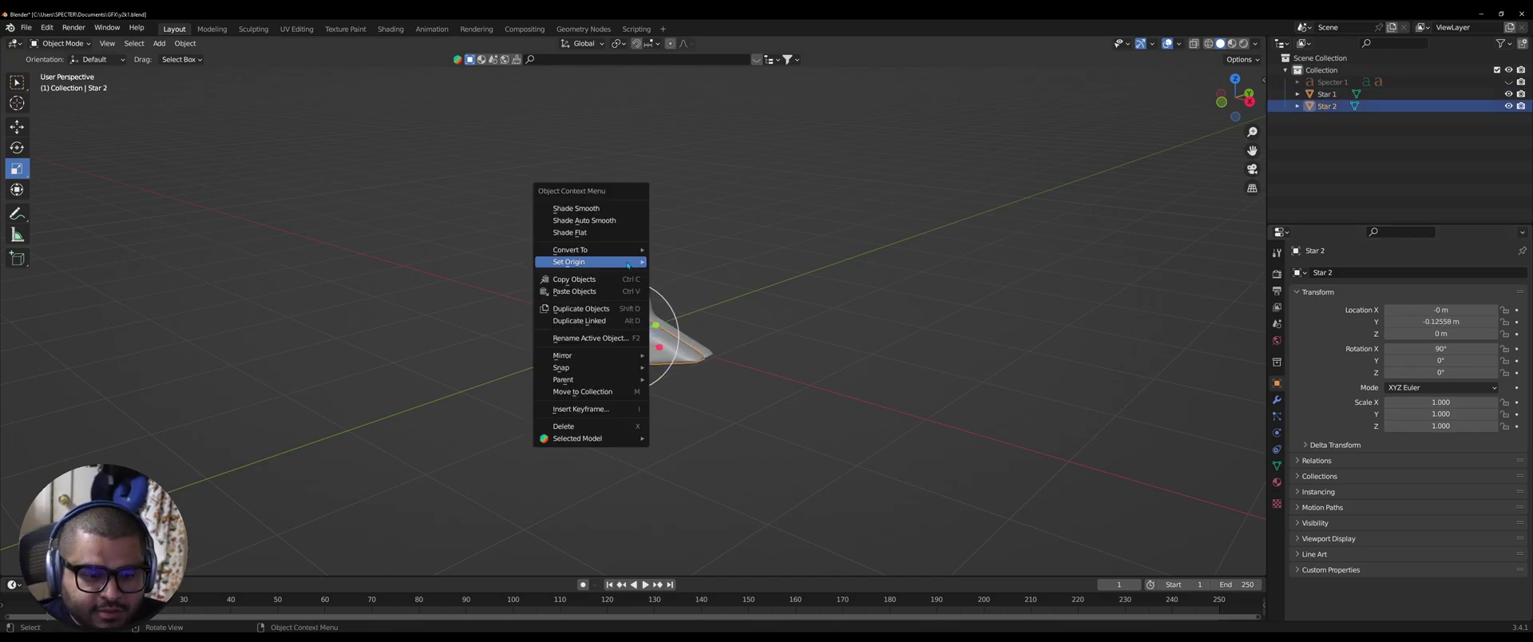
mouse_move(606, 256)
click(763, 309)
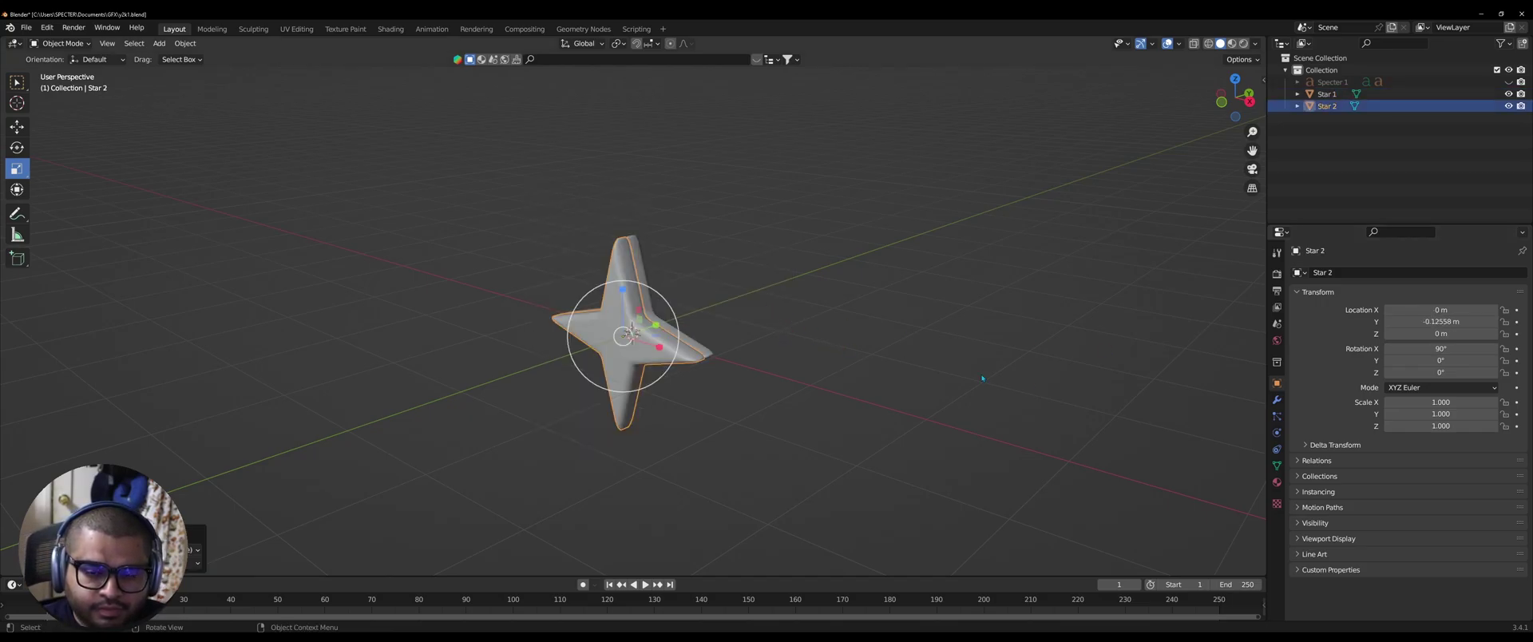
click(1428, 321)
text(0)
key(Return)
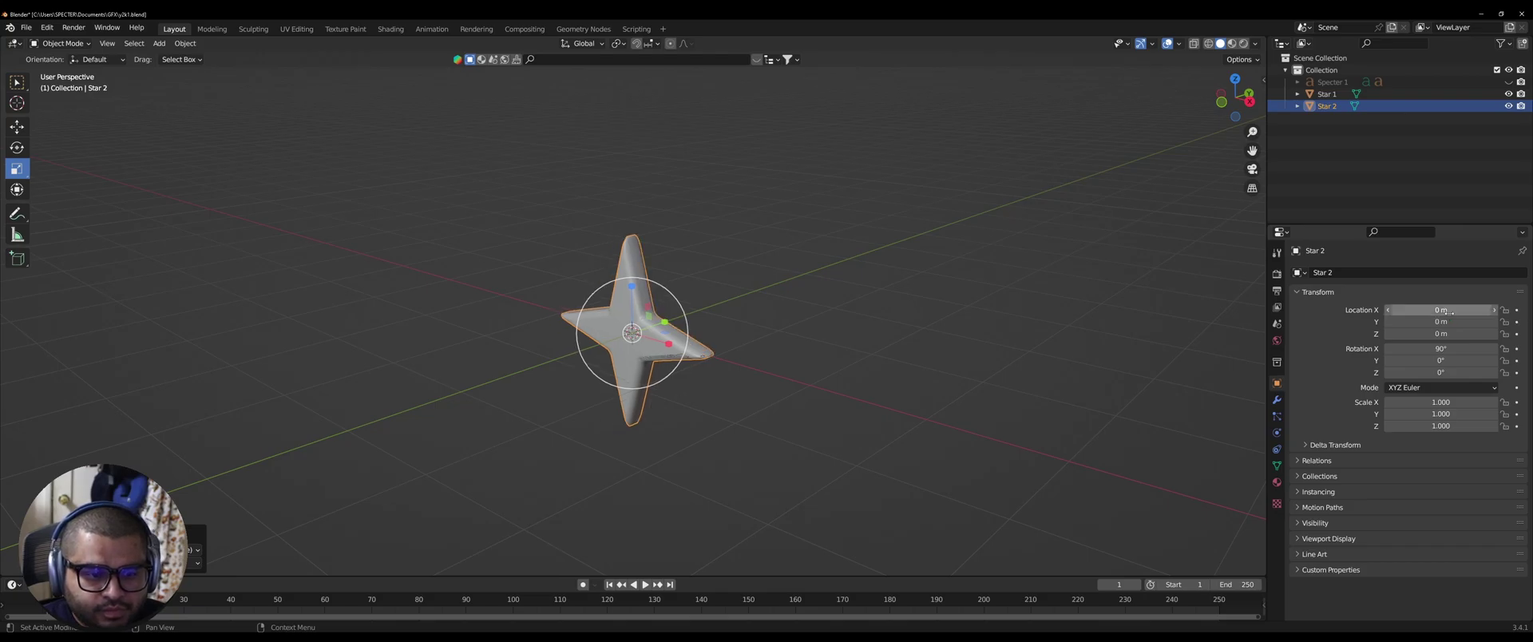
click(1396, 128)
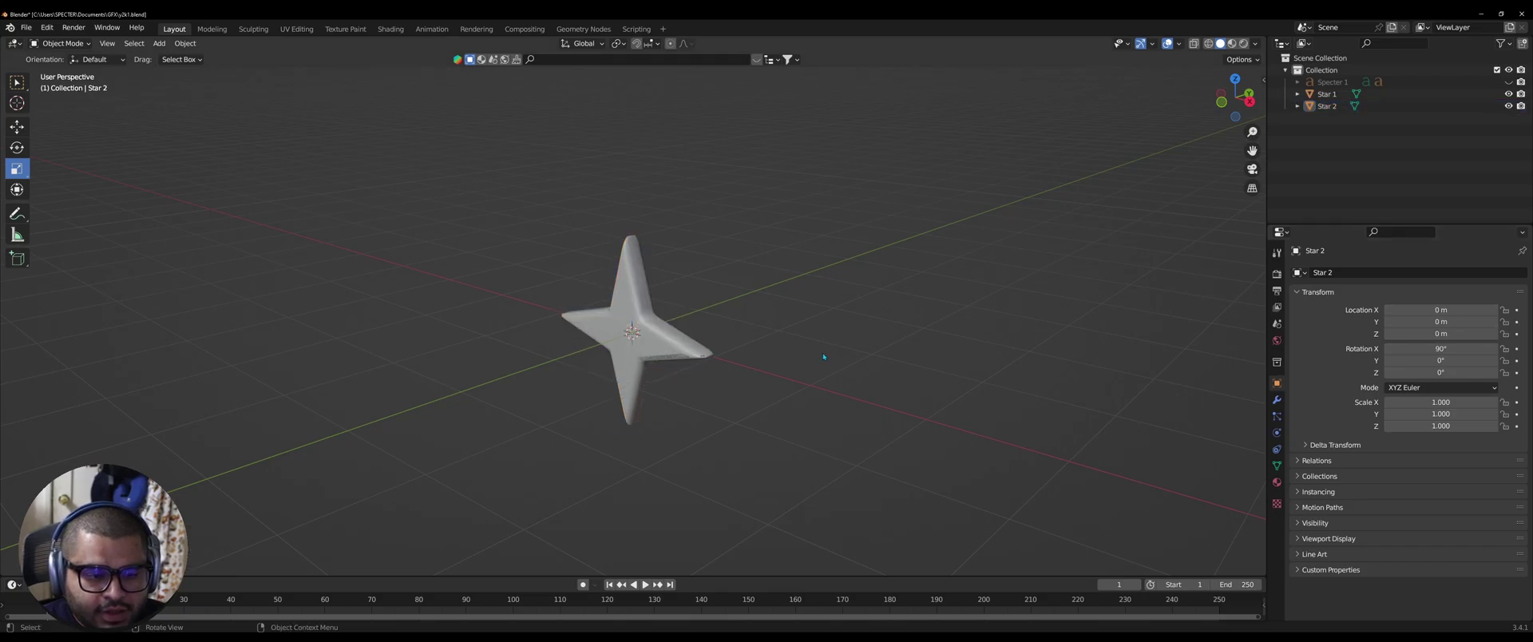
click(1328, 97)
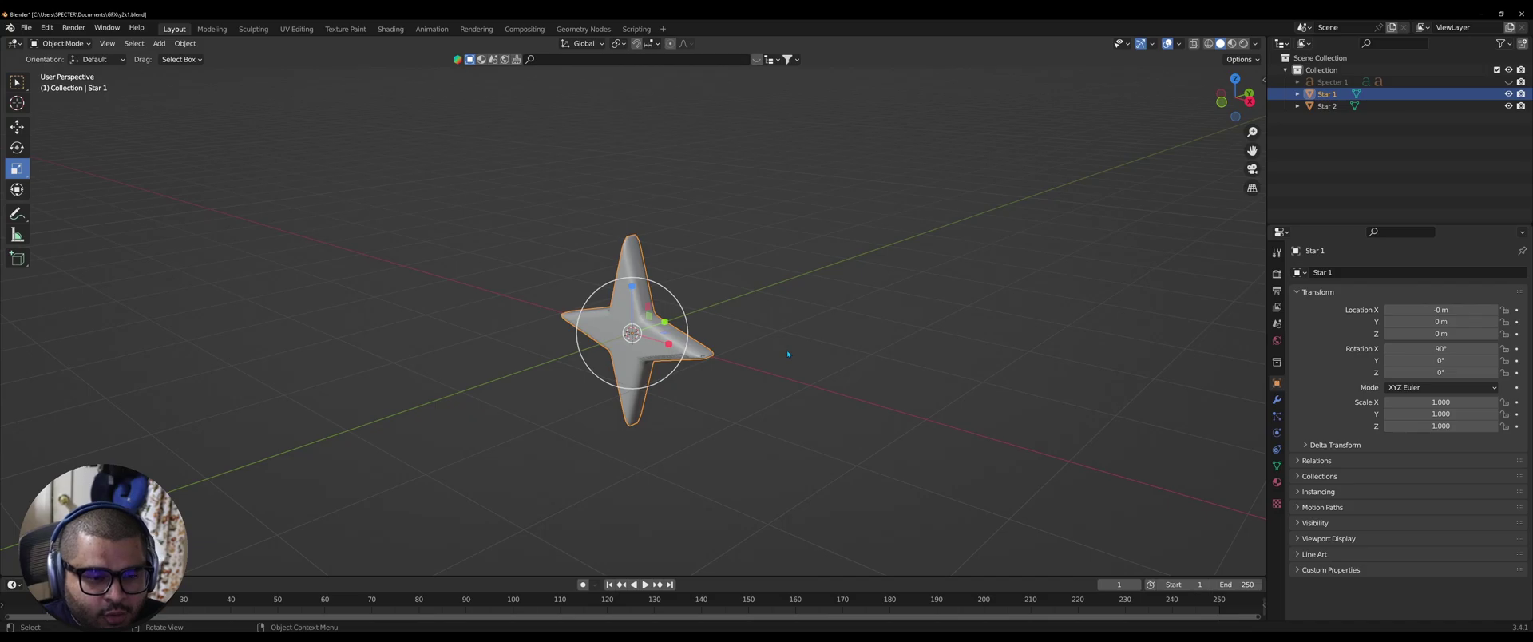
- Scale Star 1 uniformly to 1.344
key(s)
click(842, 332)
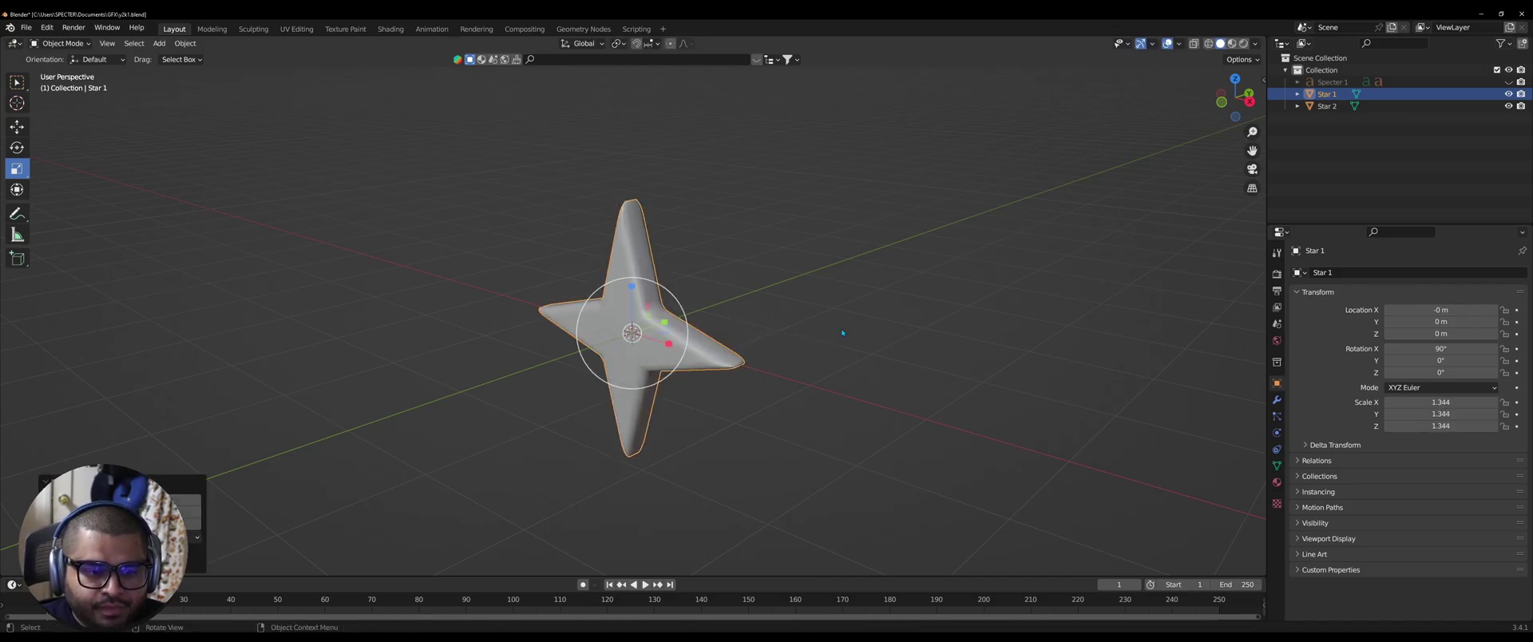
middle_drag(893, 321, 666, 331)
- Scale Star 1 along Z only, down to 0.803
key(s)
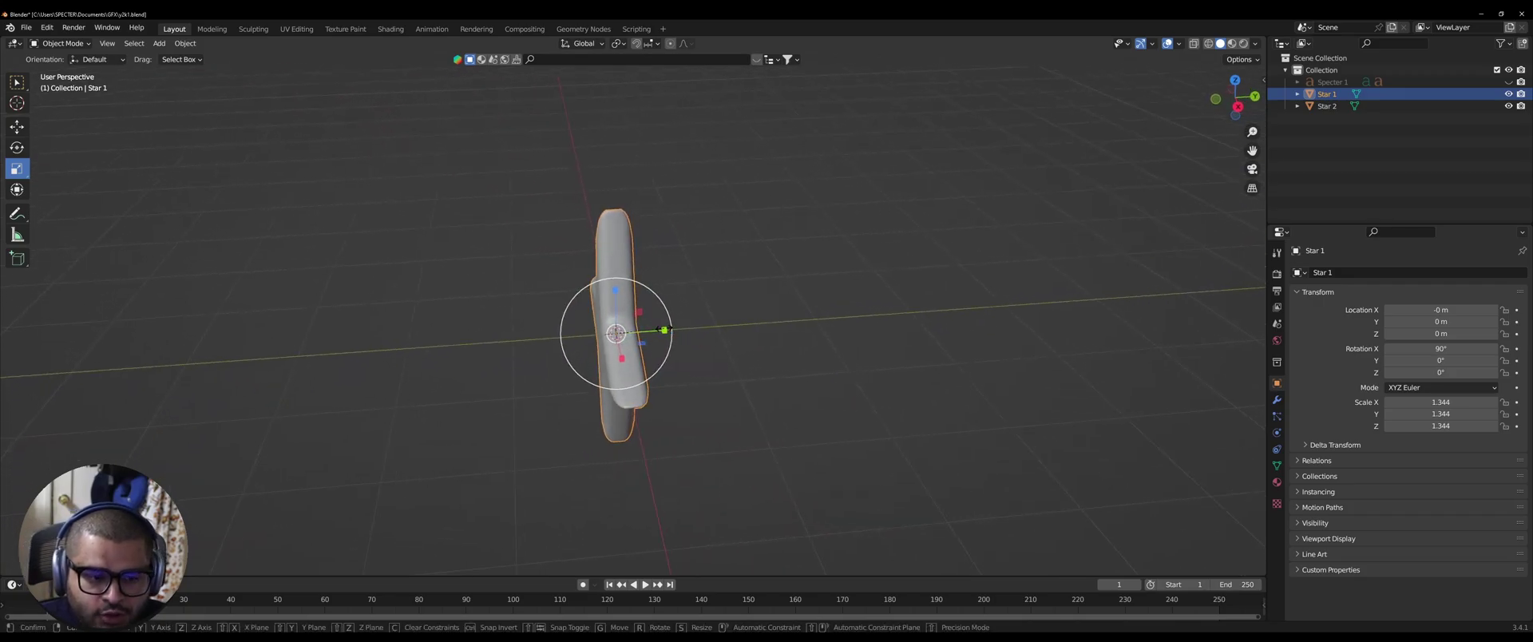
key(z)
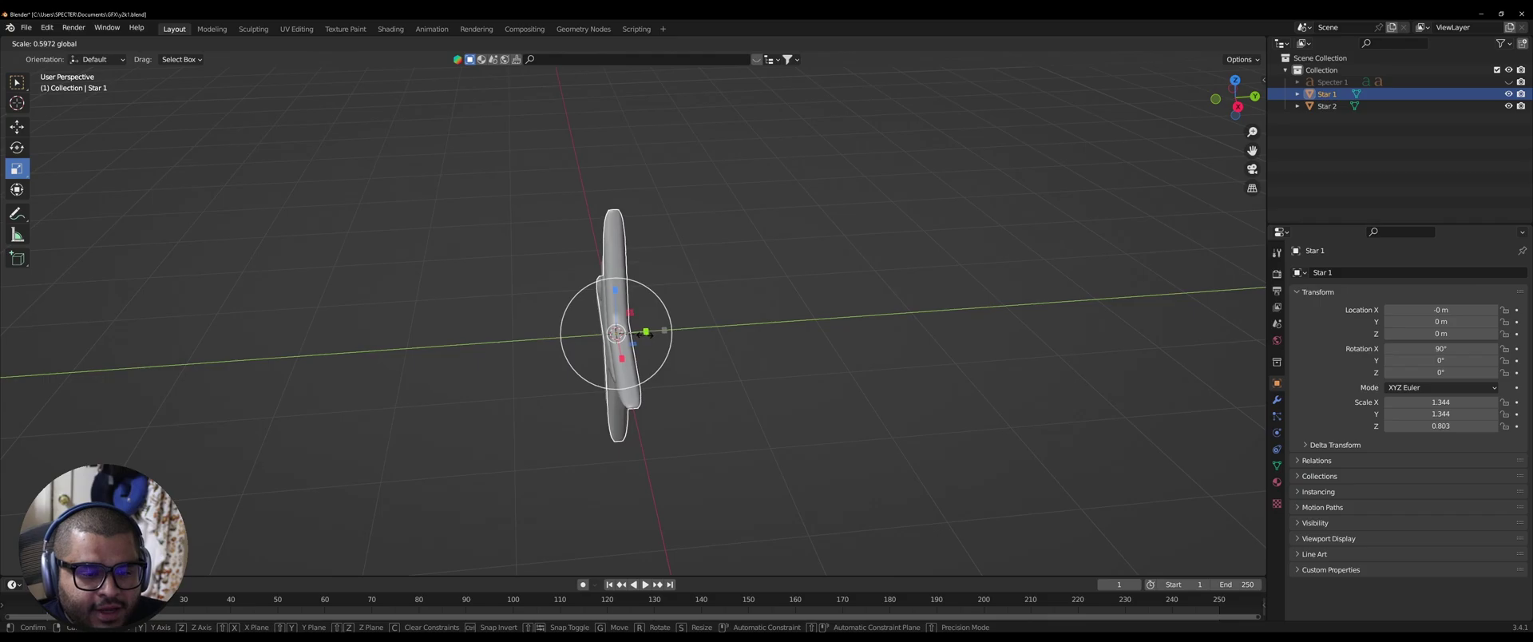
click(649, 333)
click(745, 342)
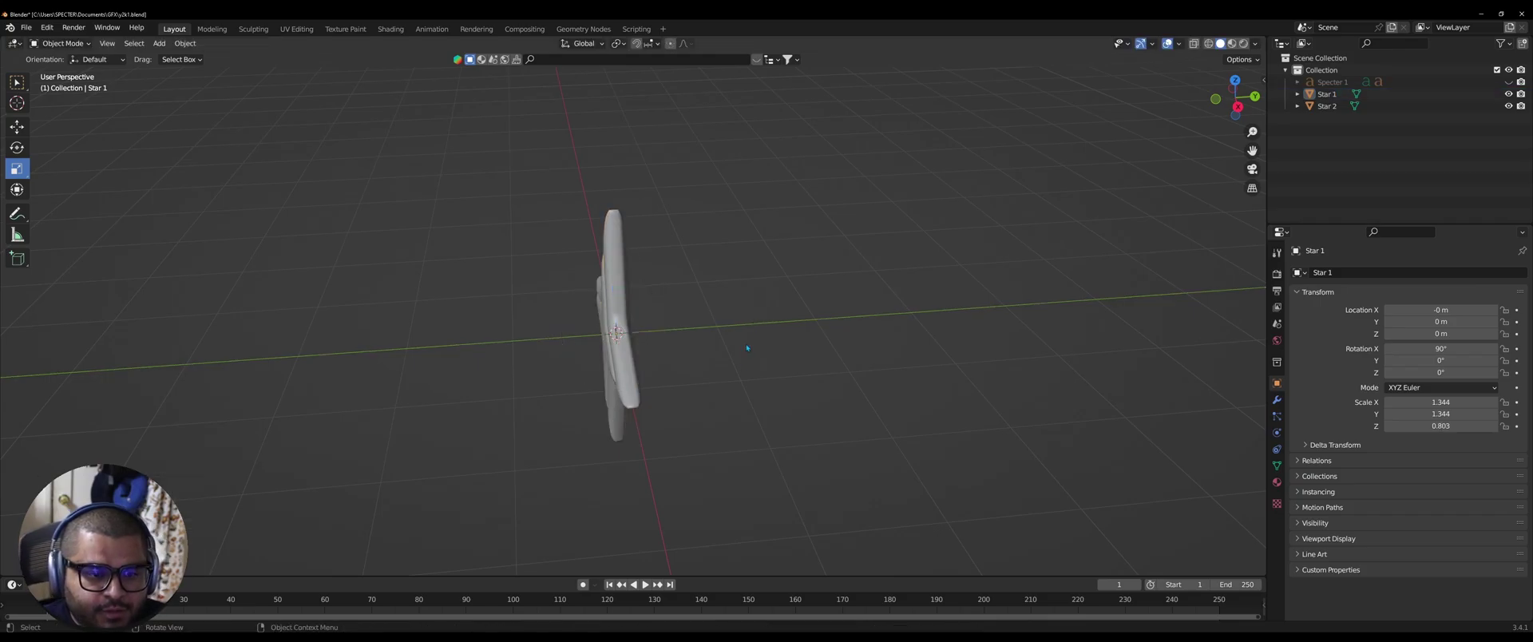
middle_drag(746, 342, 651, 239)
- Parent Star 2 to Star 1 using Ctrl+P > Object
click(650, 239)
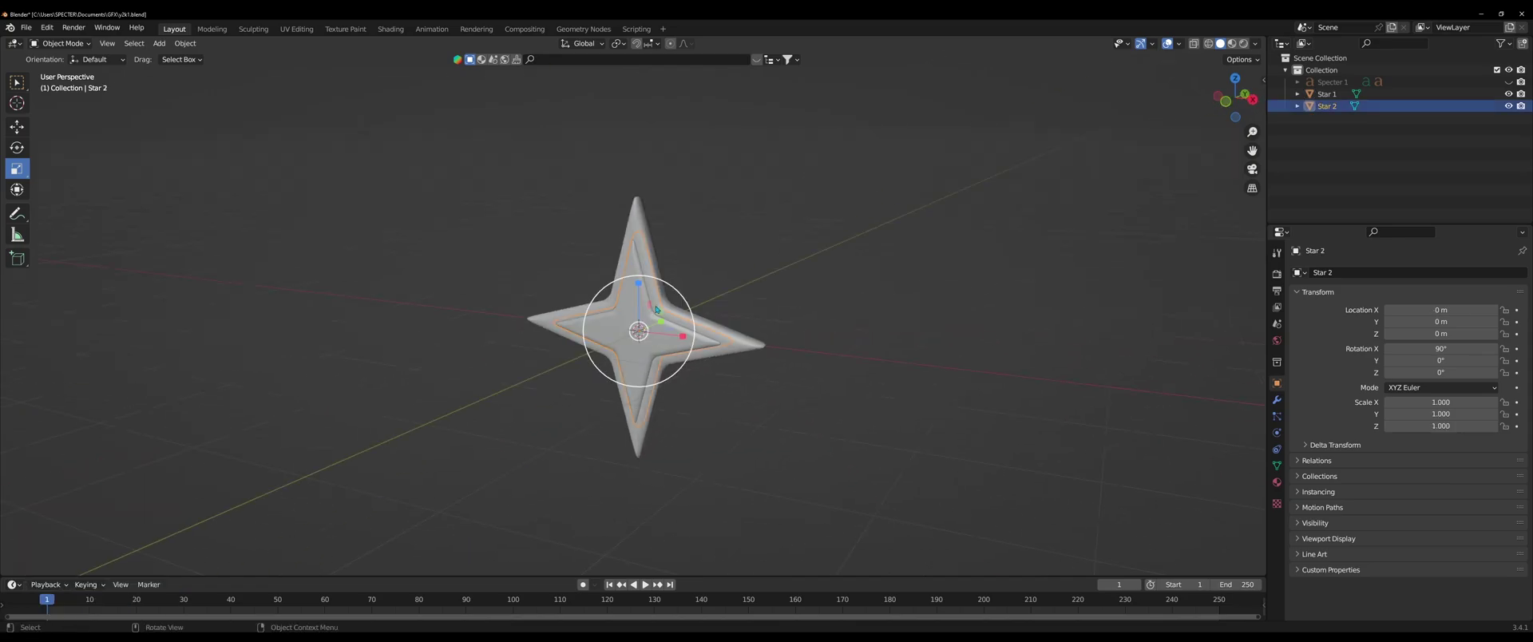
shift+click(637, 220)
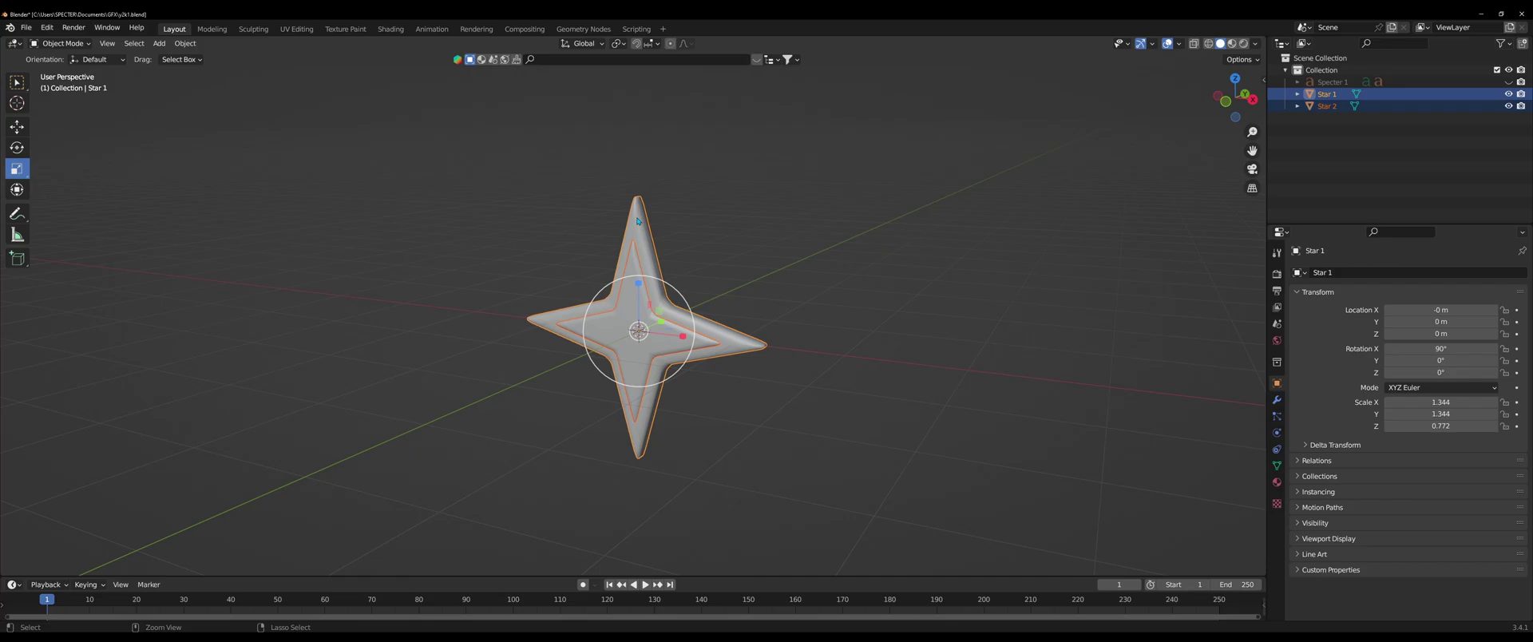
key(ctrl+p)
click(638, 221)
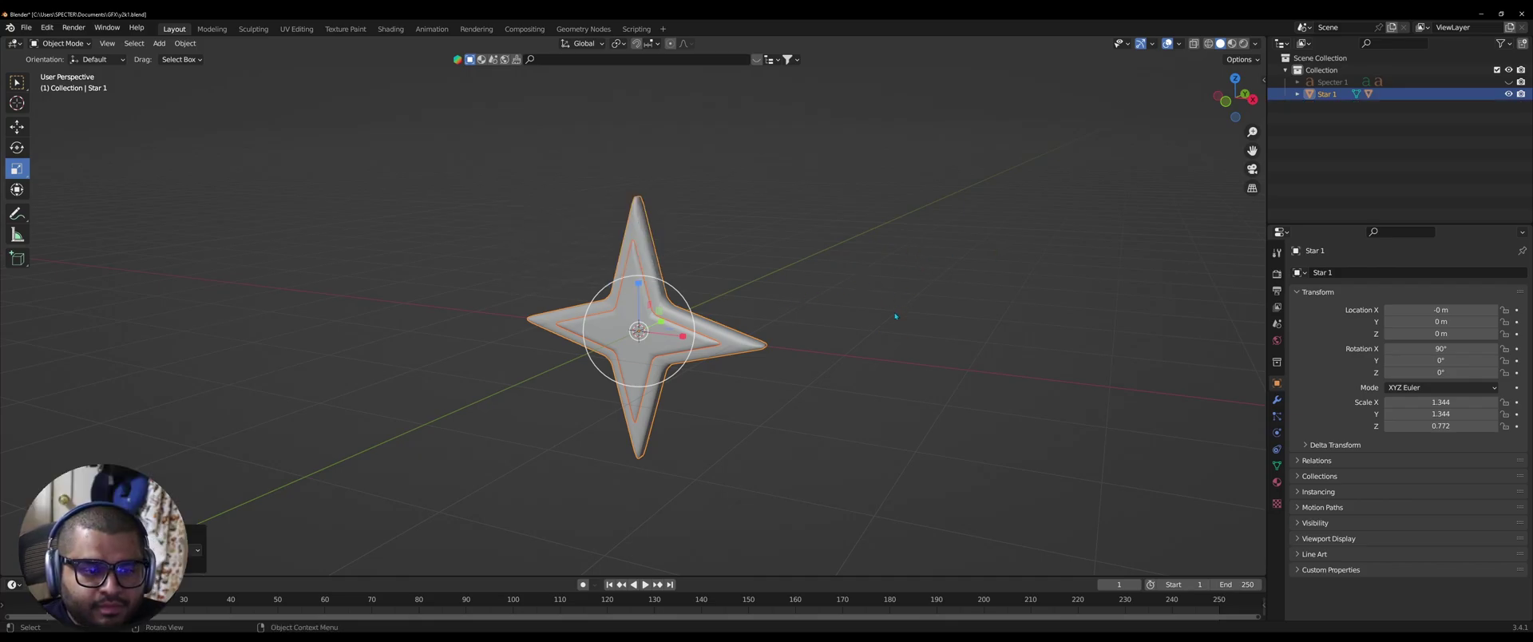
- Select both stars and paste a copy of the pair as Star 1.001
click(850, 348)
click(634, 286)
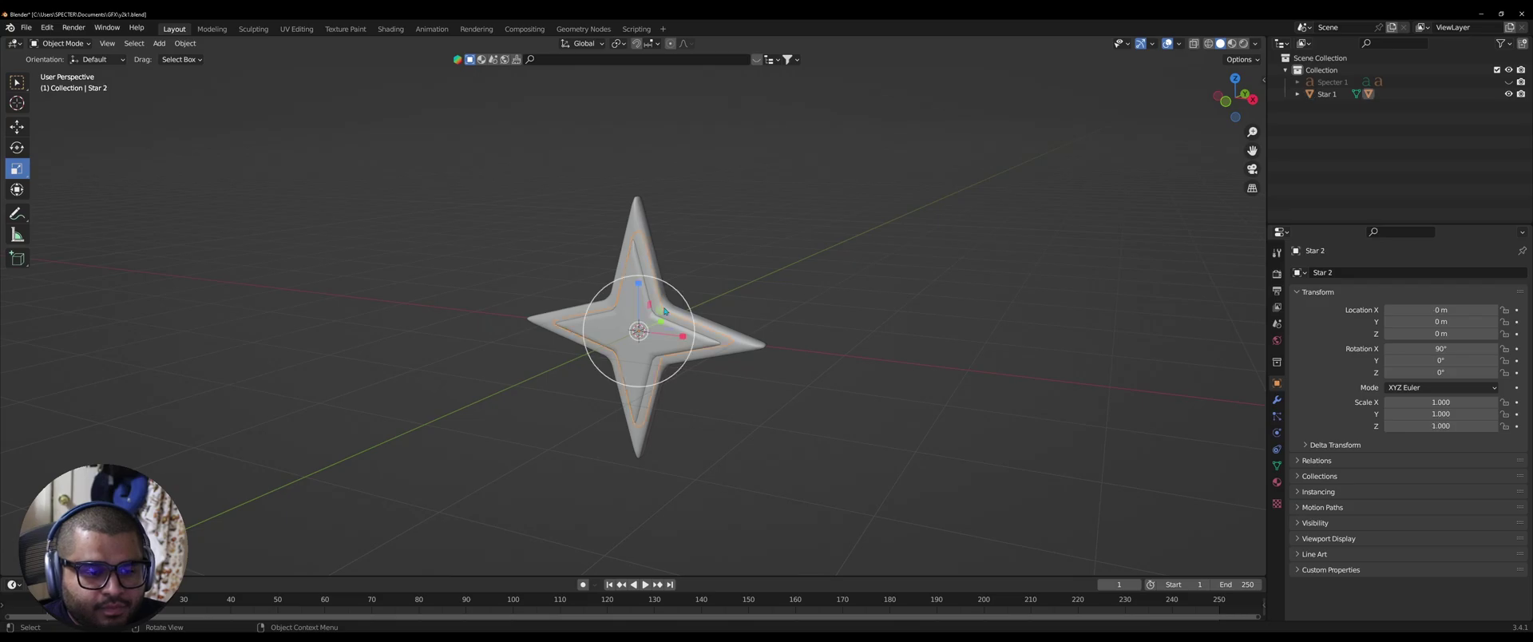
key(shift+bracketleft)
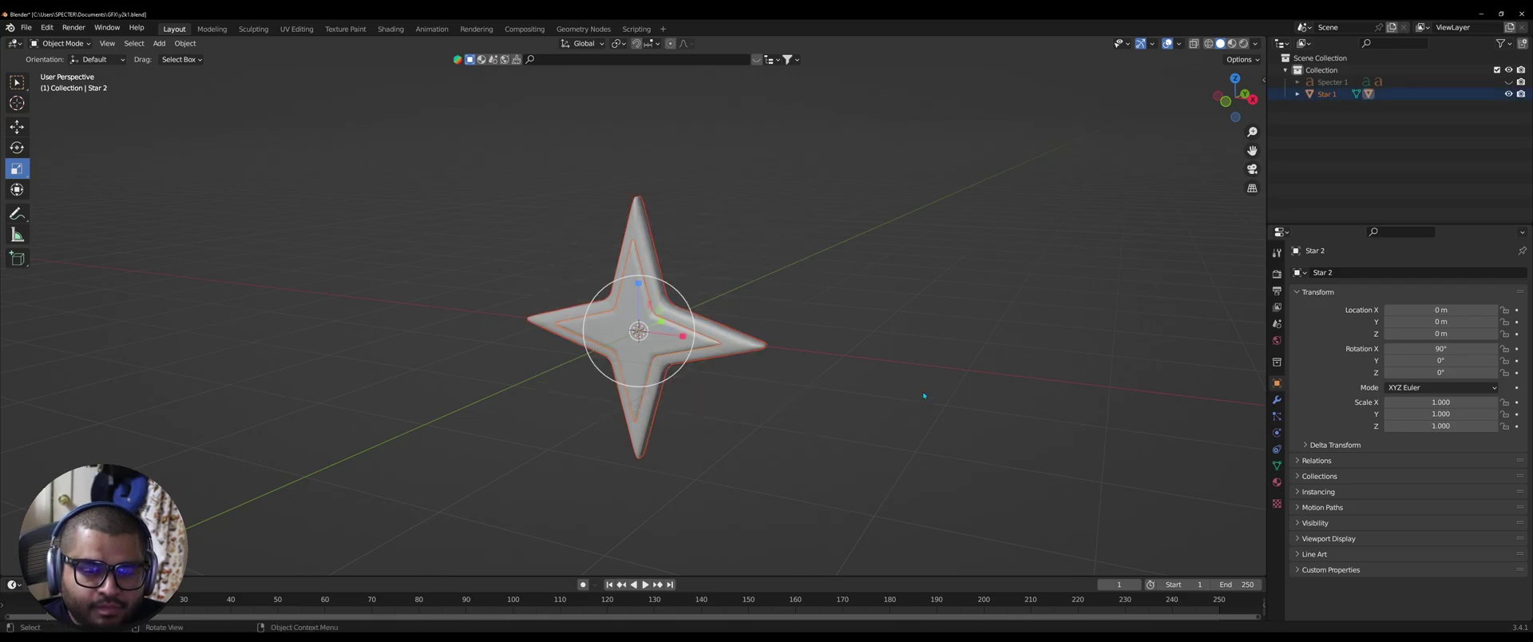
key(ctrl+v)
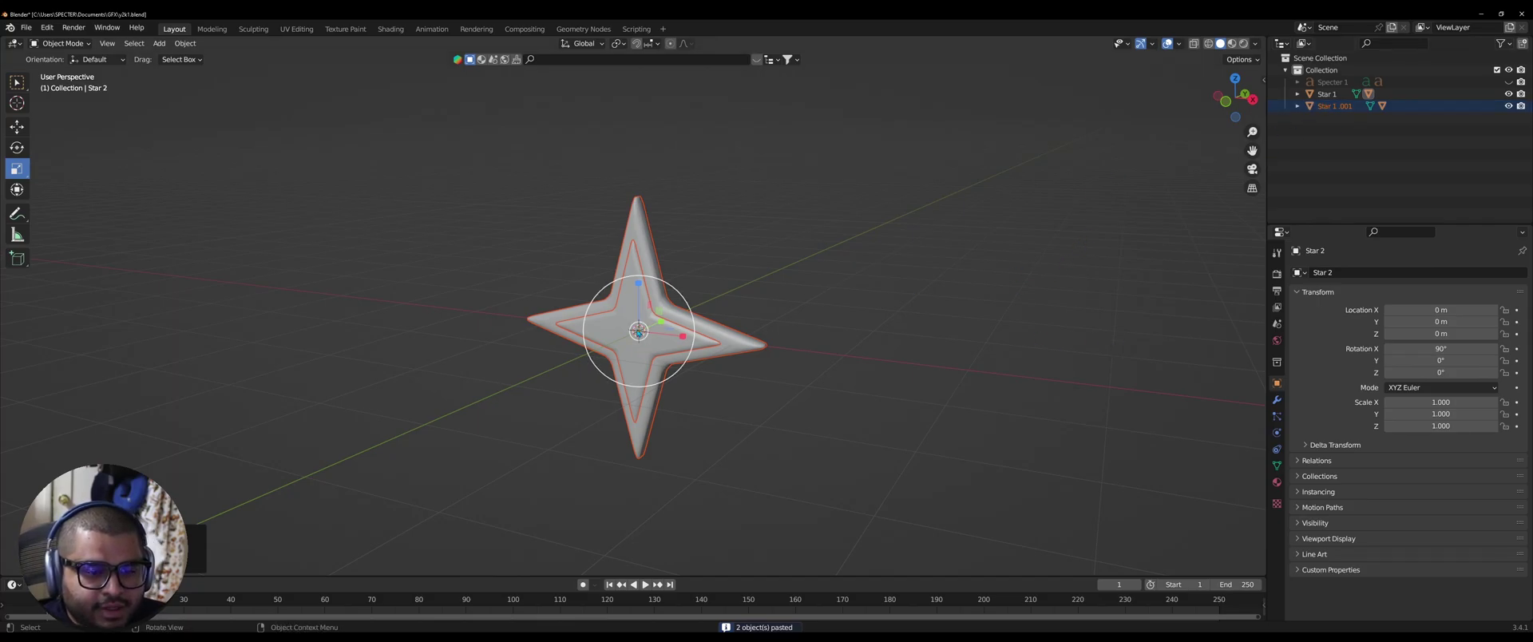
- Move the pasted star pair up and to the right of the original
key(g)
click(890, 316)
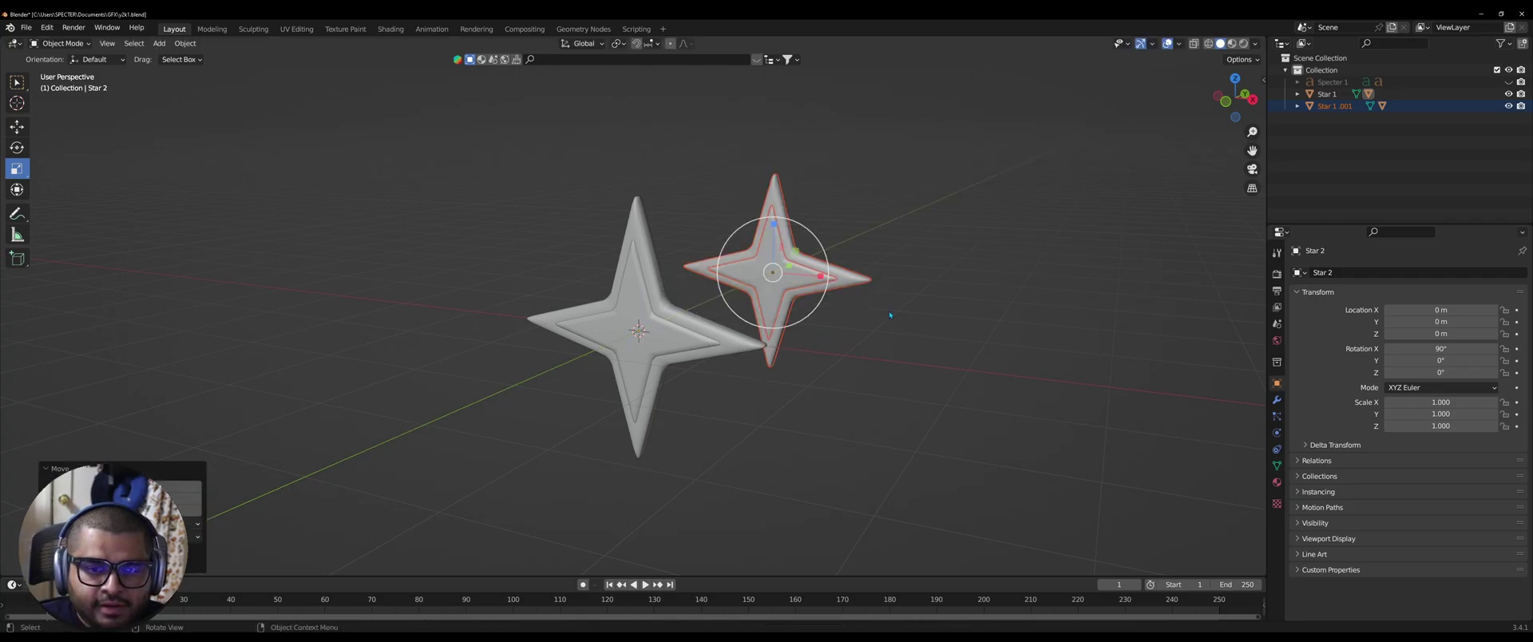
click(890, 316)
middle_drag(944, 346, 886, 399)
- Shrink the copied Star 1.001 to a uniform 0.5902 scale
click(739, 360)
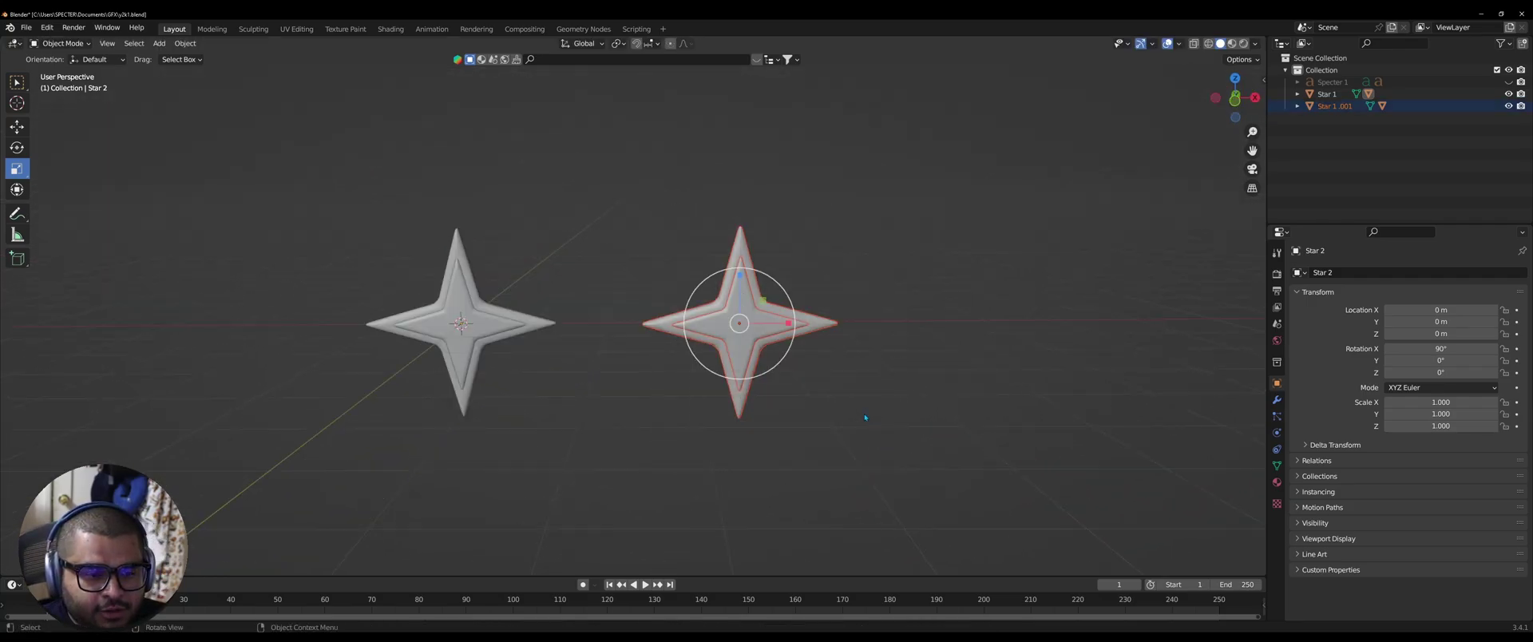
key(s)
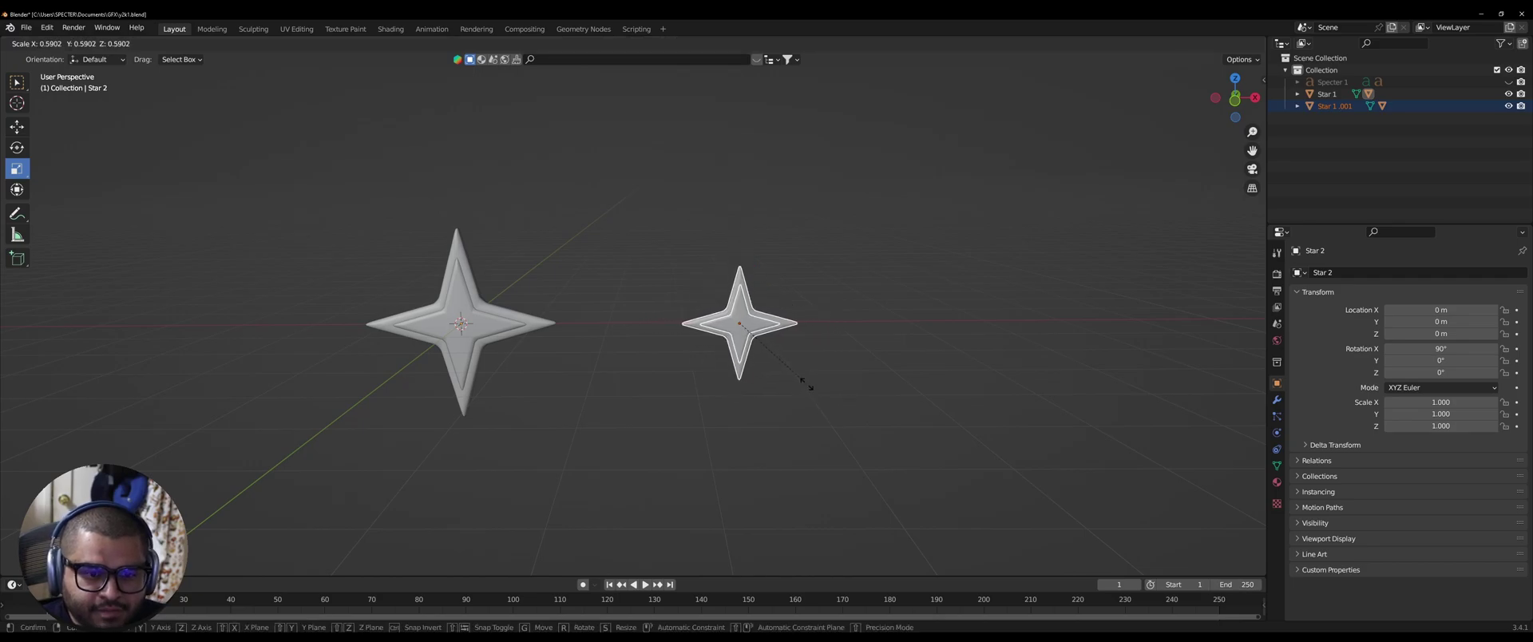
click(811, 386)
click(726, 462)
middle_drag(783, 434, 794, 467)
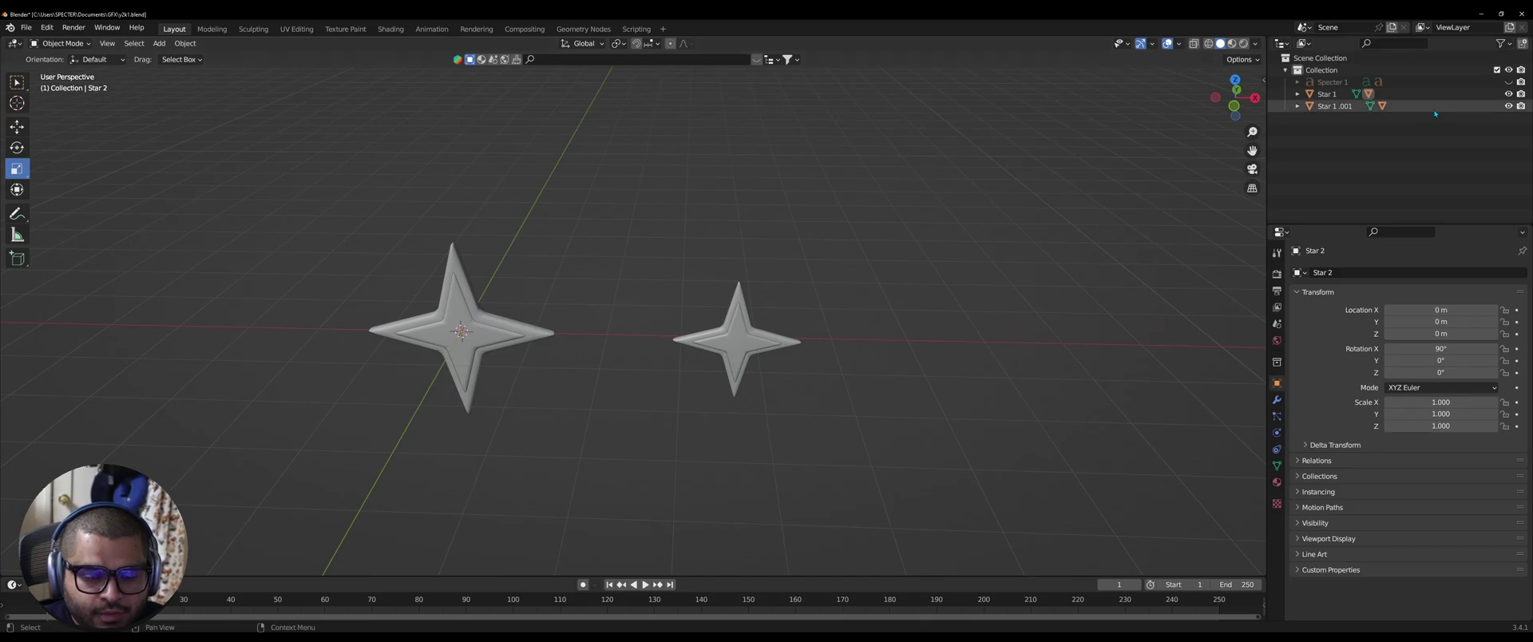
- Turn on visibility for Specter 1 and Specter 2 in the Outliner and select the lettering
click(1509, 82)
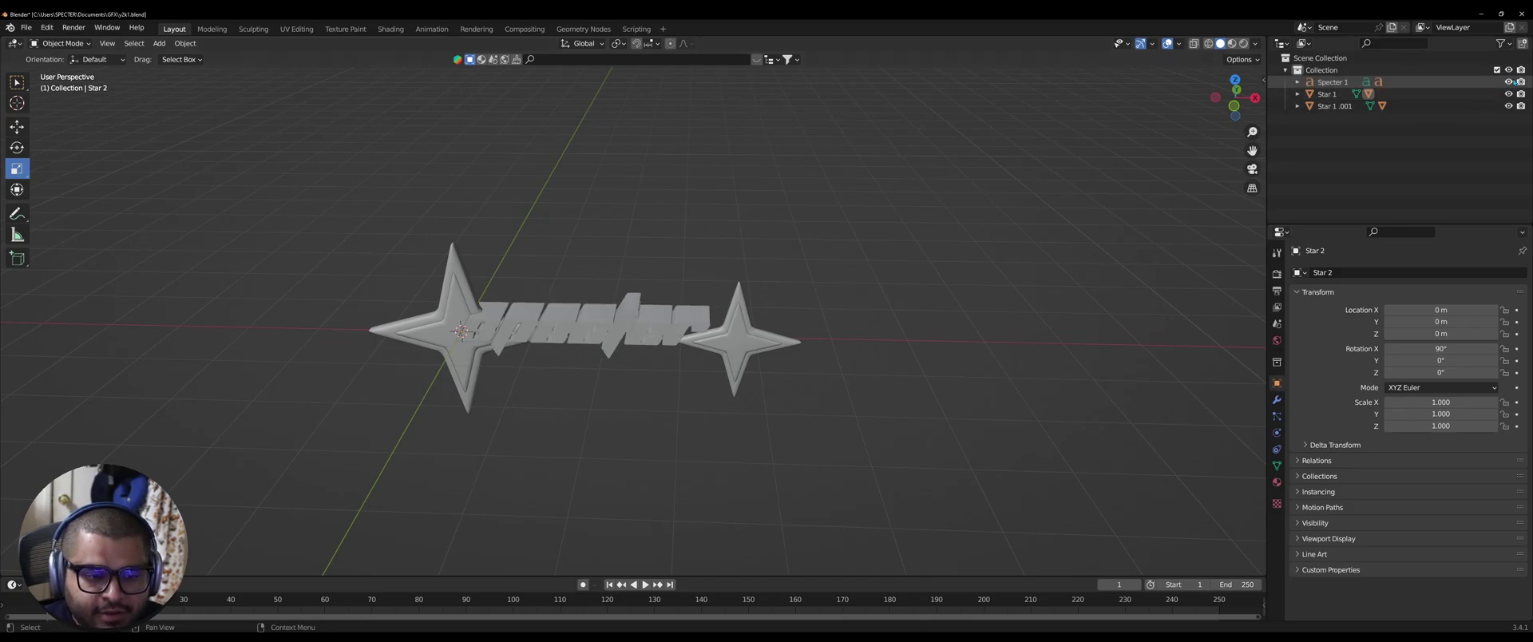
click(1296, 82)
click(1509, 106)
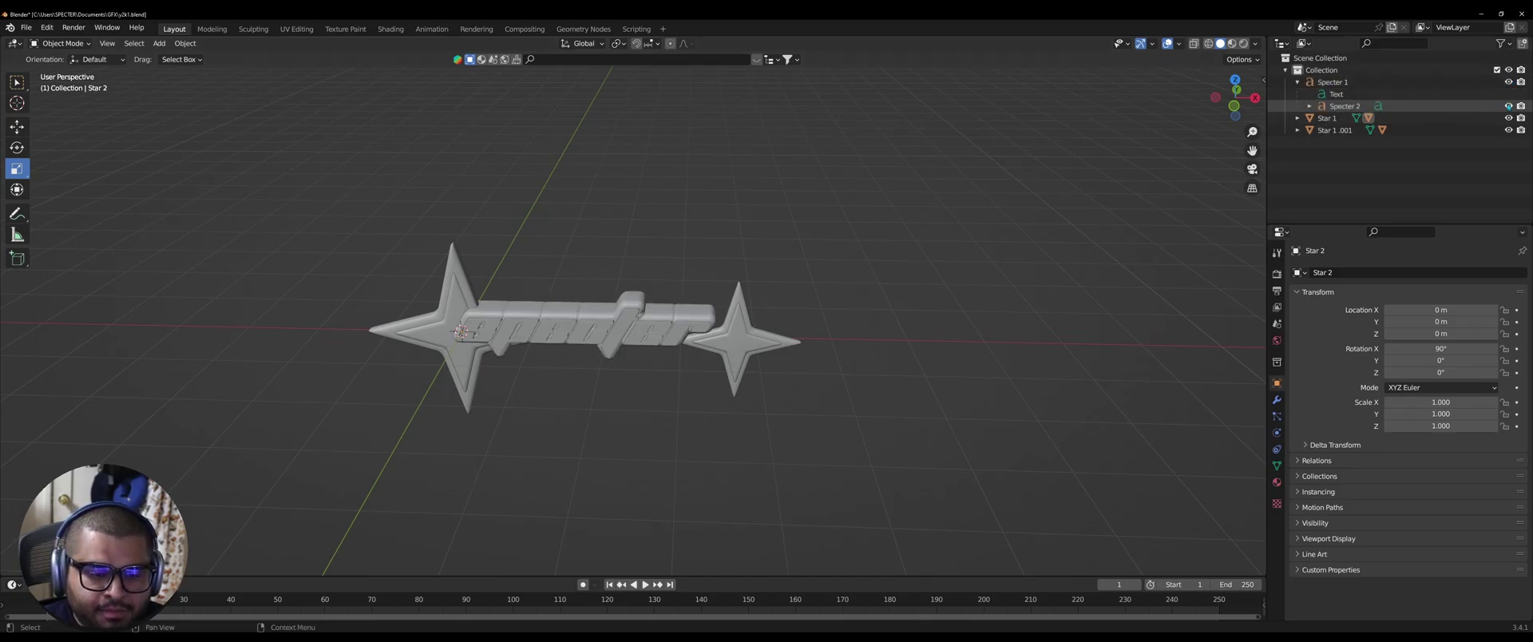
middle_drag(648, 443, 524, 305)
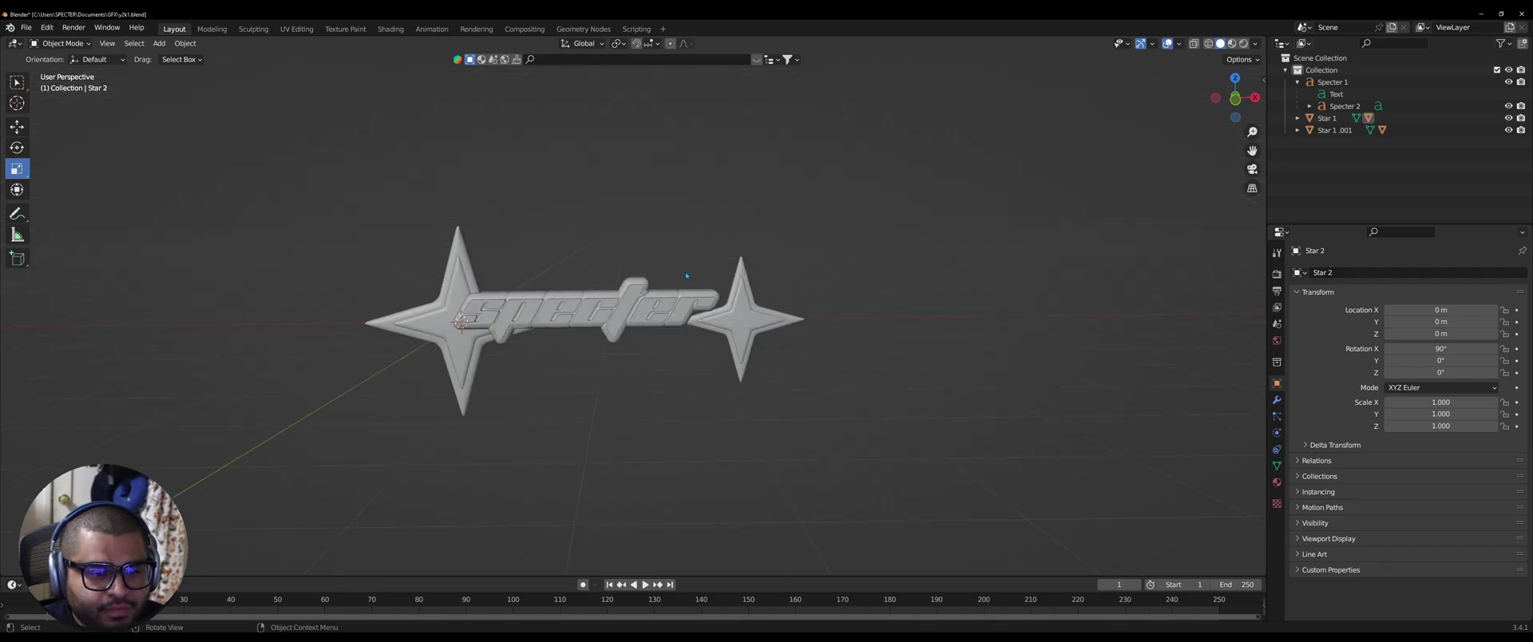
scroll(663, 370, up, 3)
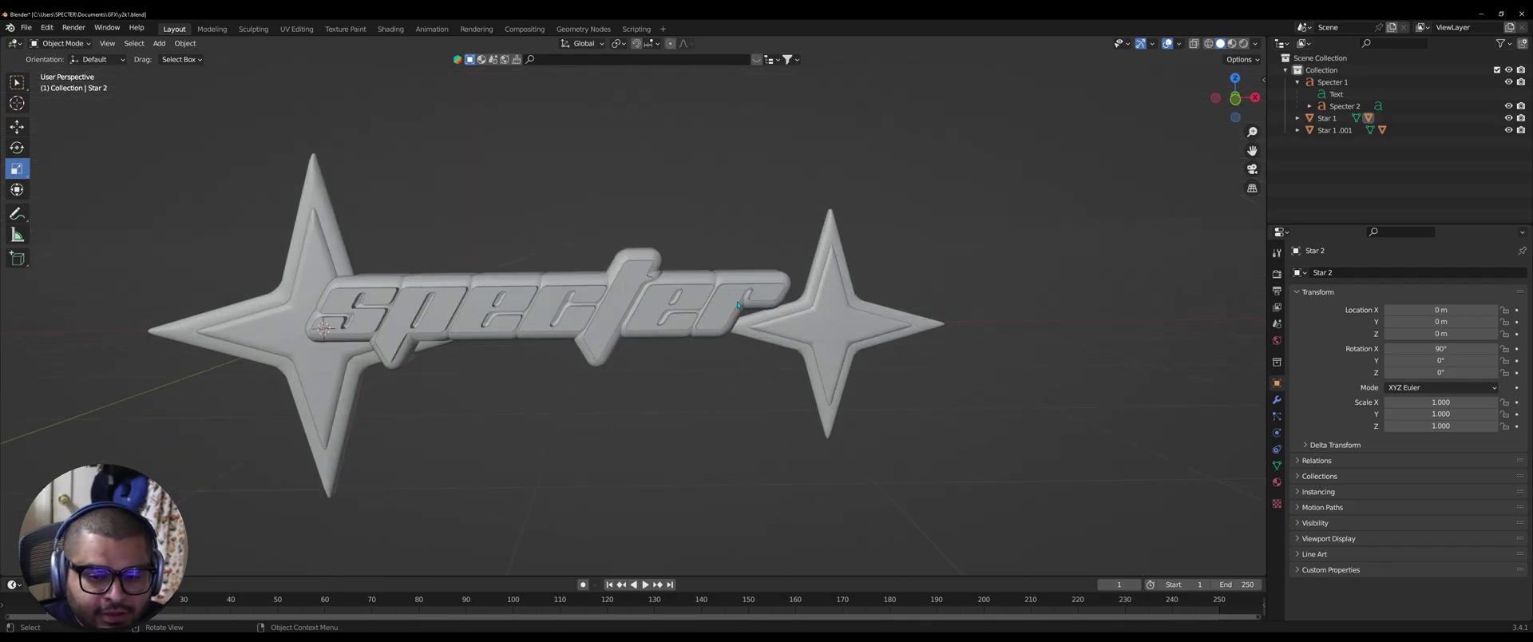
click(660, 306)
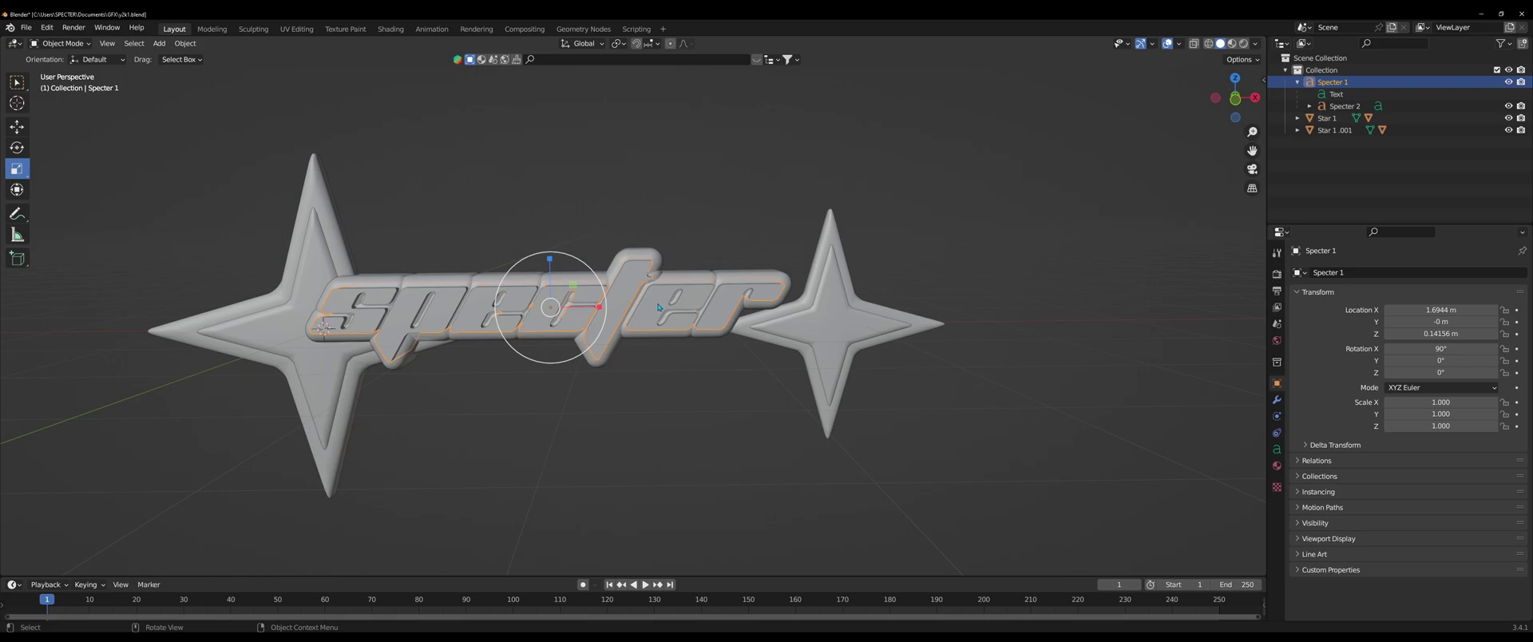
- Create a new material for Specter 1 and name it 'White'
click(1278, 467)
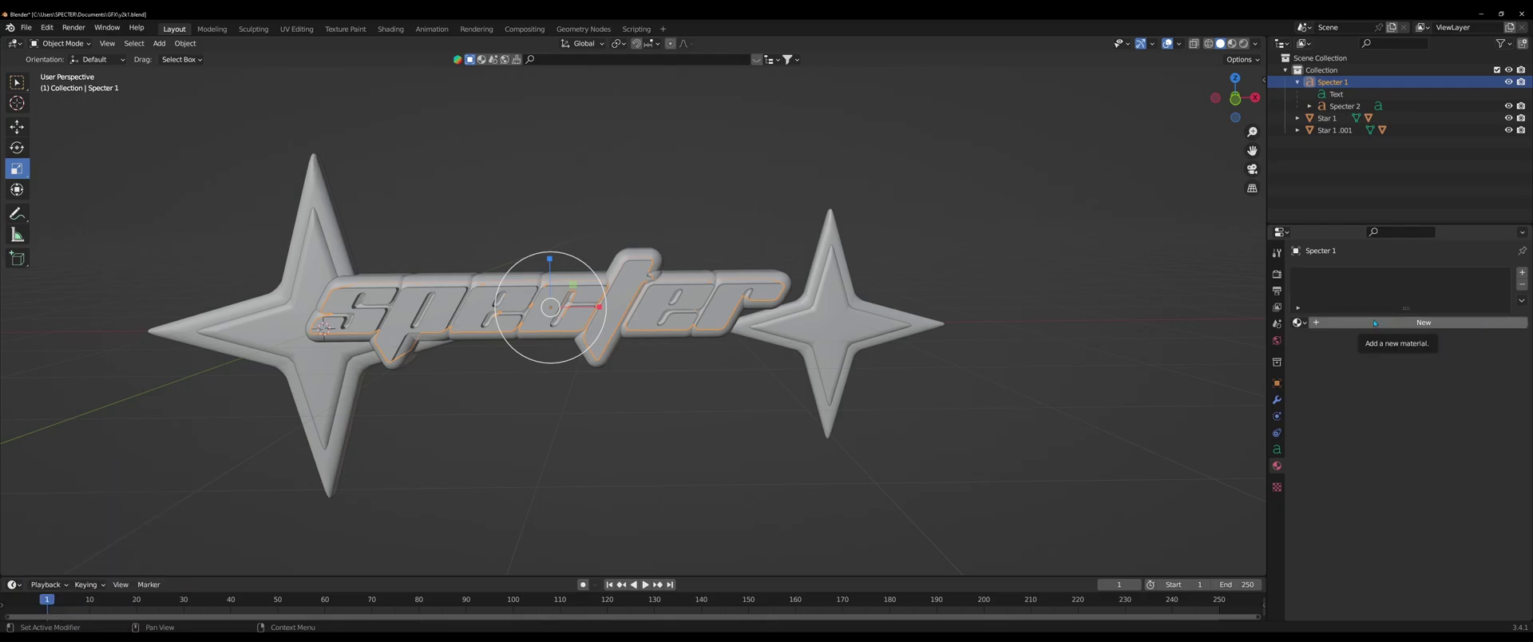
click(1374, 323)
click(1375, 323)
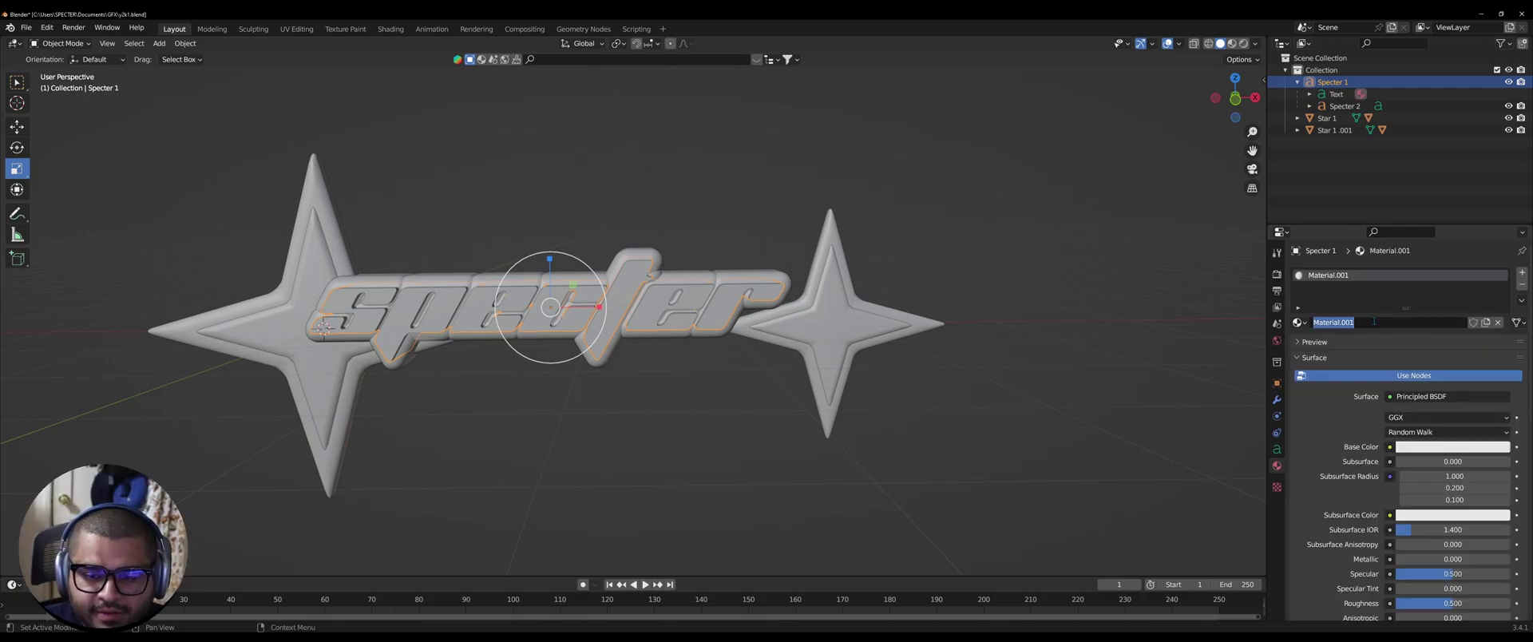
key(BackSpace)
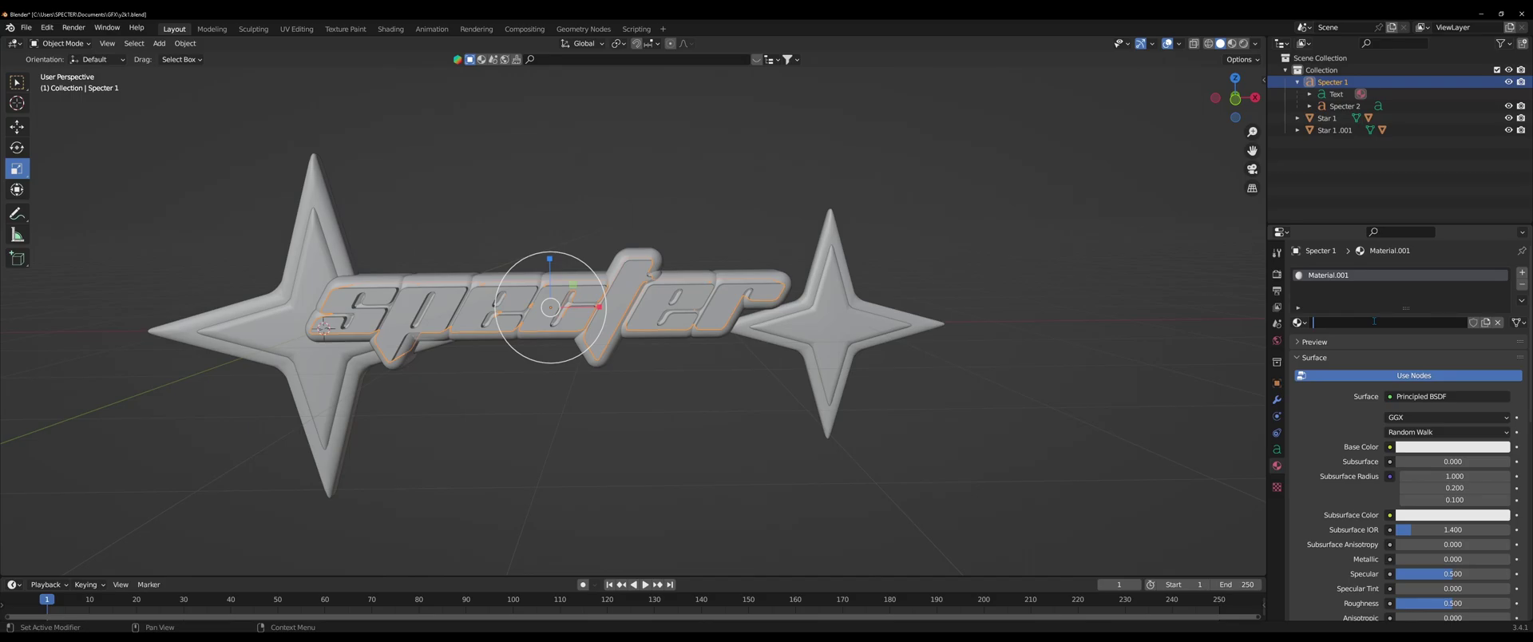
text(White)
key(Return)
- Set the White material's base, subsurface and emission colours to full white
scroll(1441, 431, down, 1)
click(1442, 431)
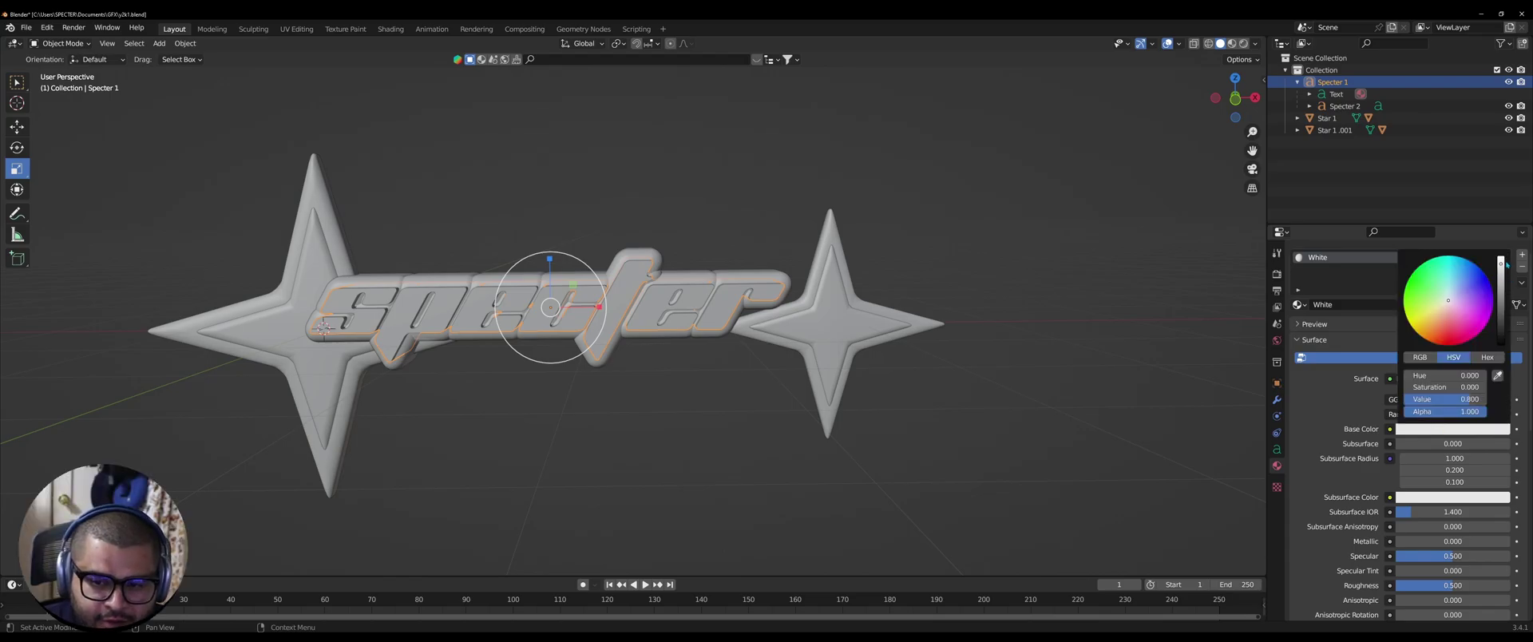
drag(1500, 265, 1500, 257)
click(1414, 498)
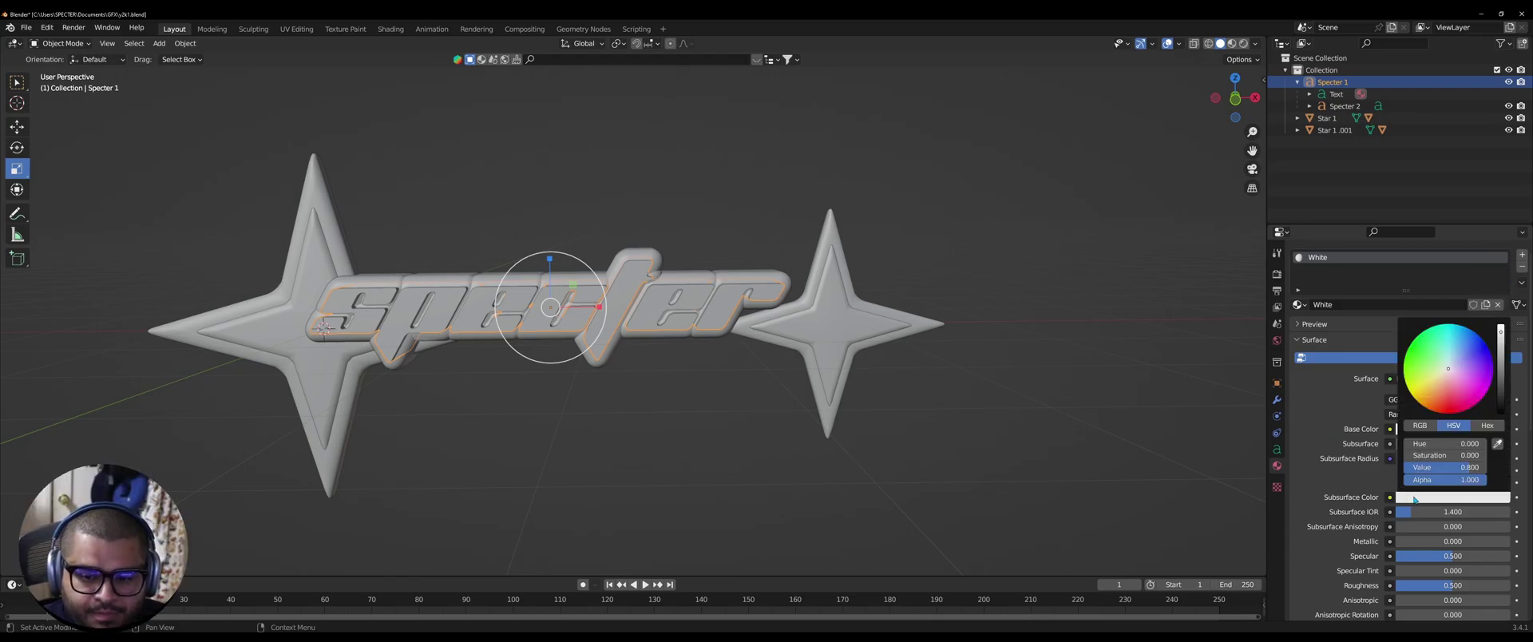
drag(1502, 336, 1499, 327)
scroll(1327, 490, down, 5)
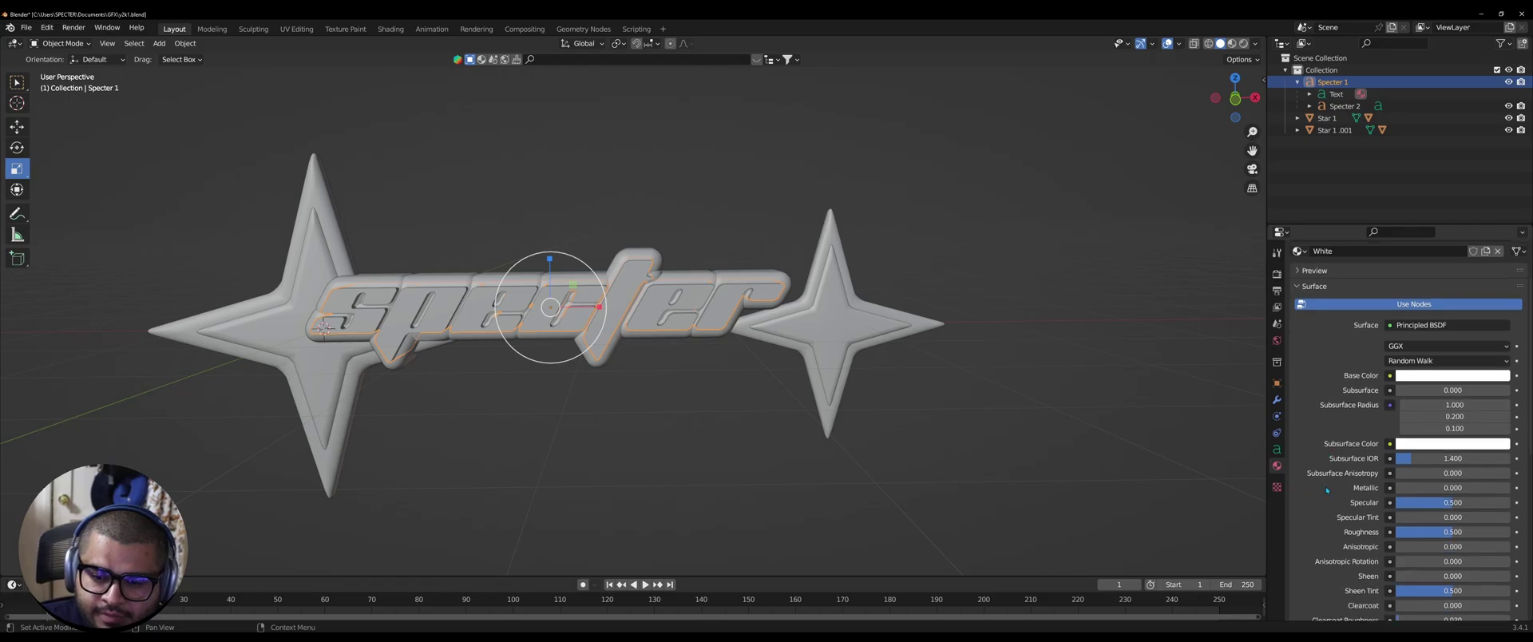
scroll(1326, 490, down, 4)
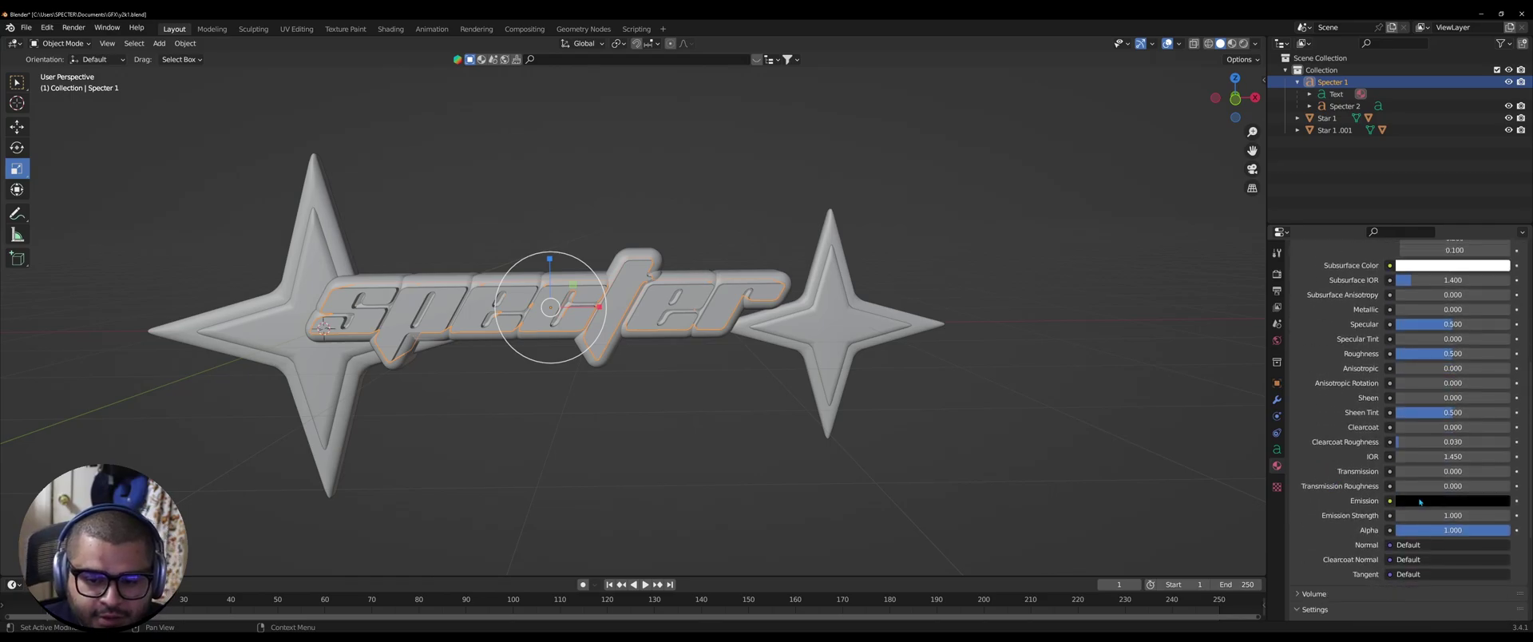
click(1420, 501)
drag(1501, 336, 1499, 328)
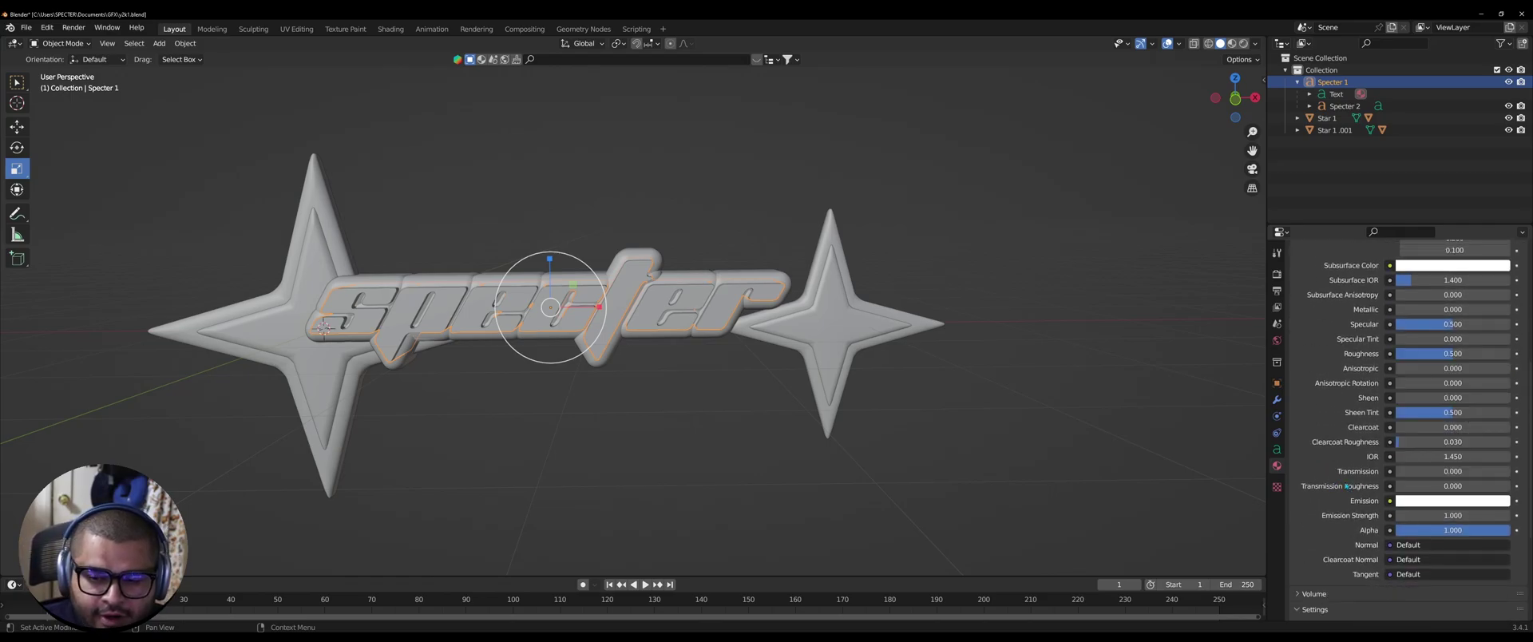
scroll(1311, 452, up, 10)
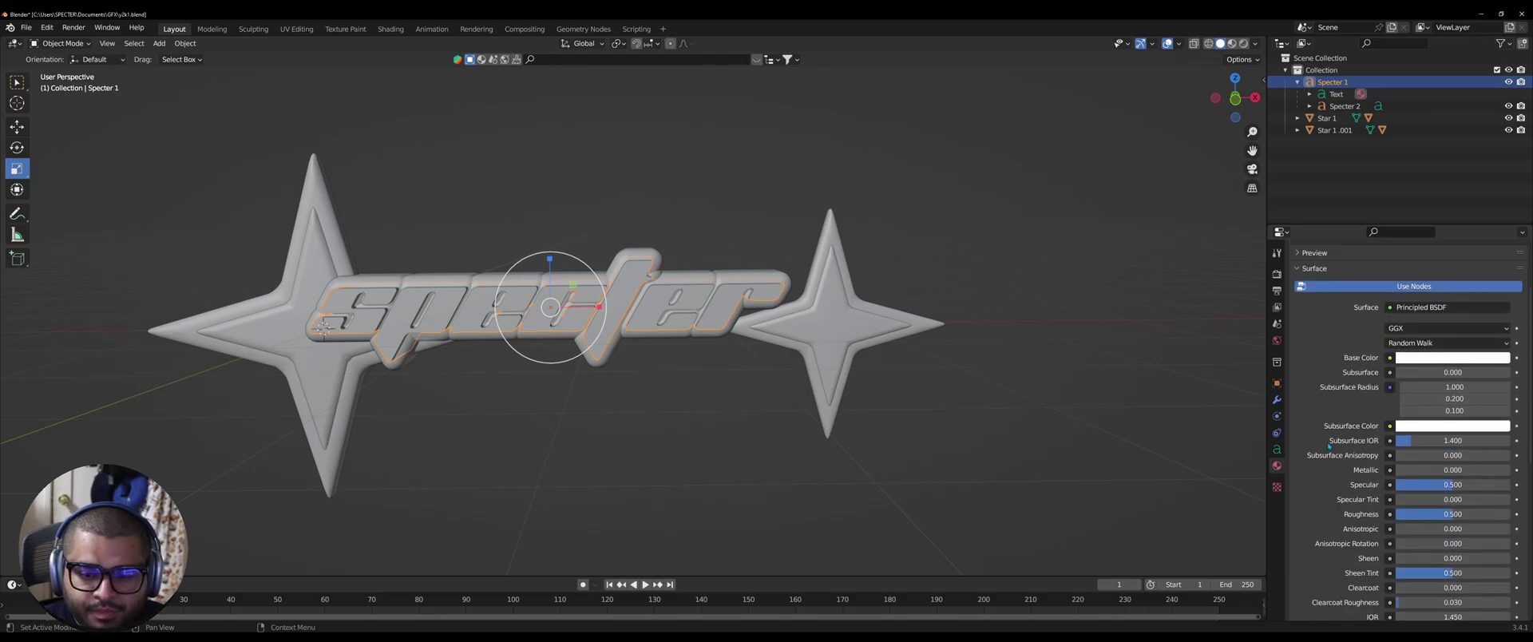
scroll(1335, 443, down, 3)
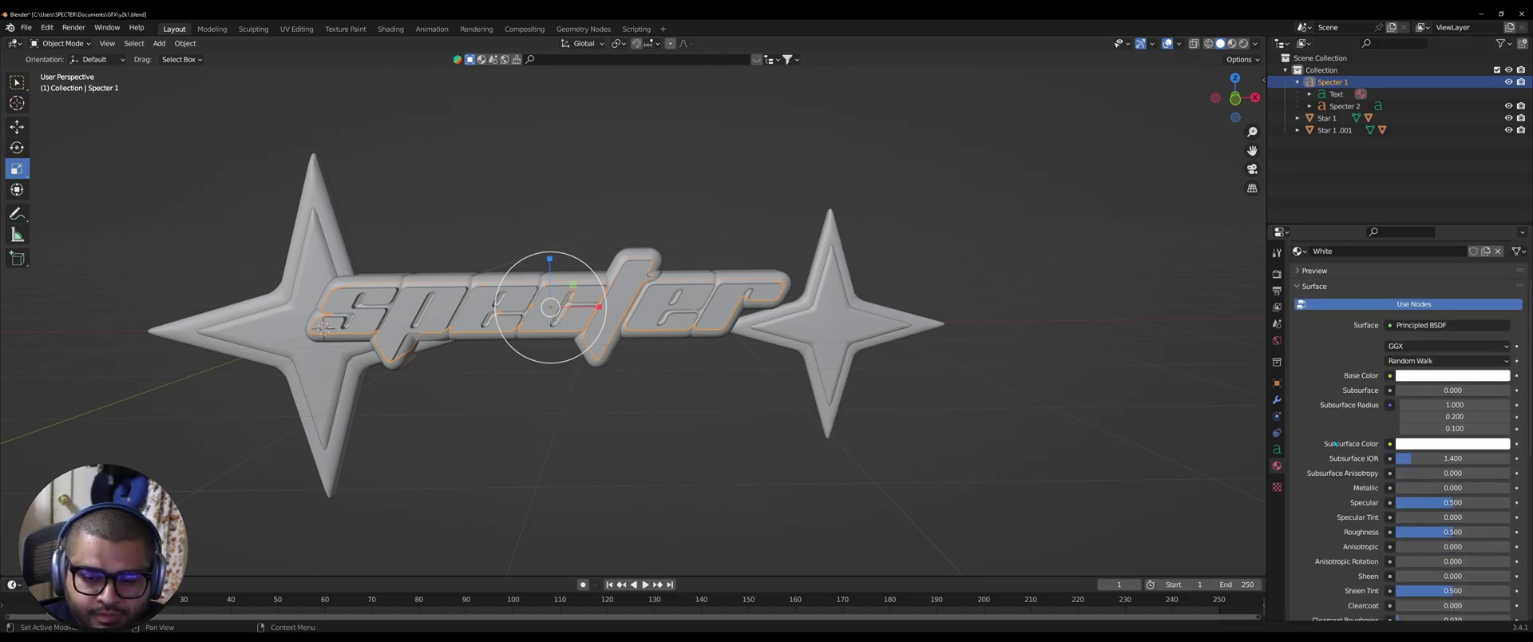
- Set the White material's Metallic to 1.000 and Roughness to 0.043
drag(1404, 488, 1505, 488)
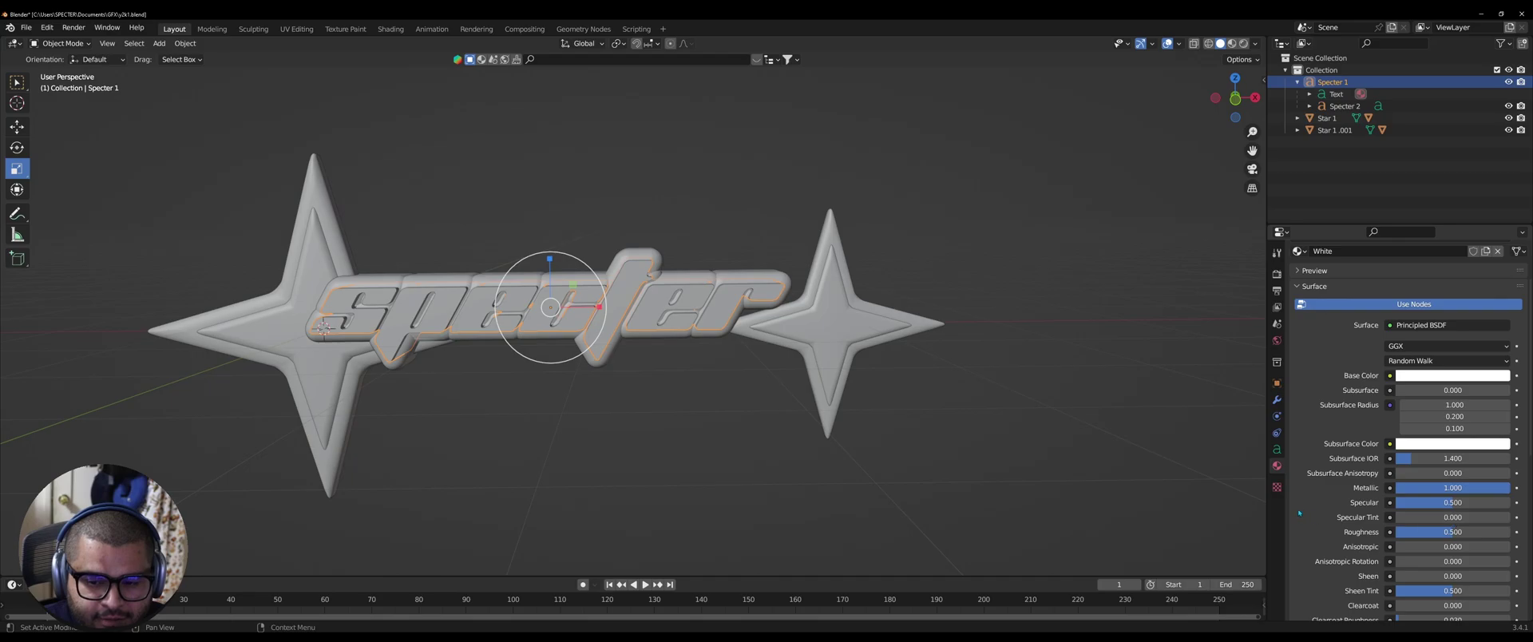
scroll(1314, 482, down, 1)
mouse_move(1409, 514)
mouse_down()
mouse_move(1508, 514)
mouse_move(1401, 514)
mouse_up()
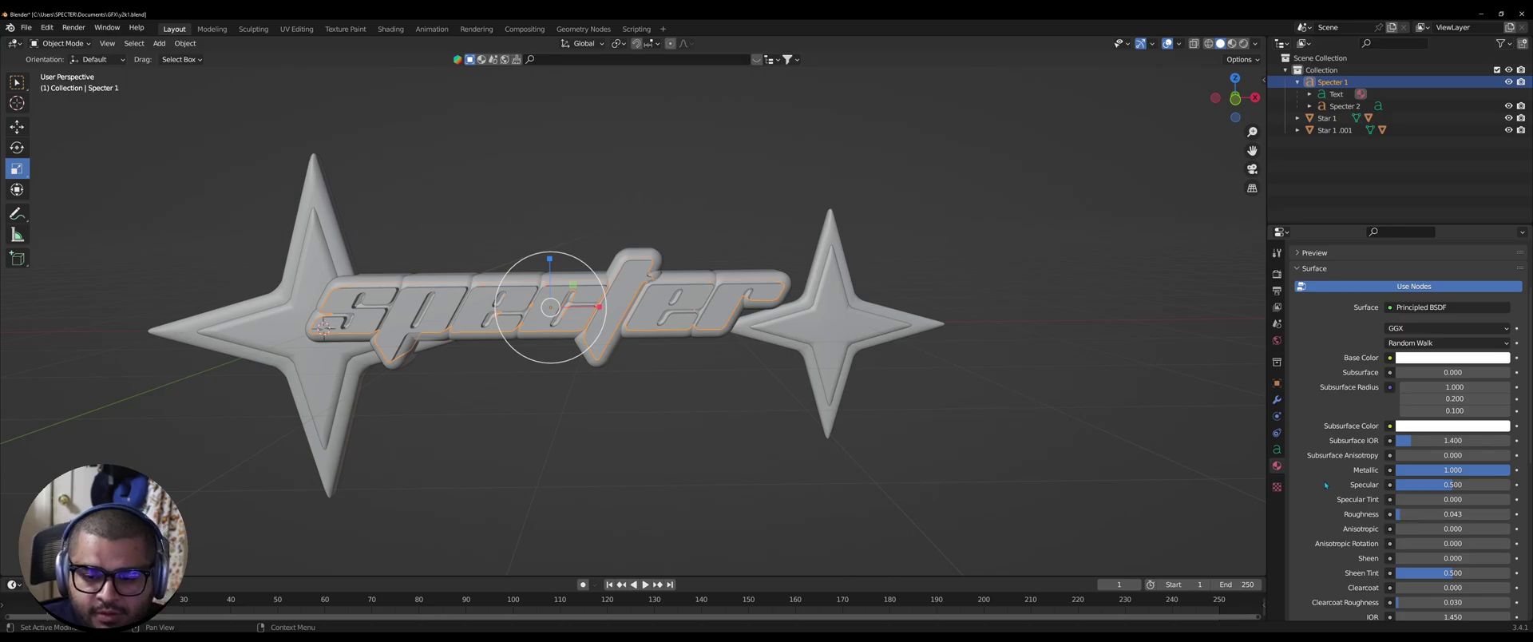
scroll(1325, 484, down, 2)
scroll(1321, 479, up, 5)
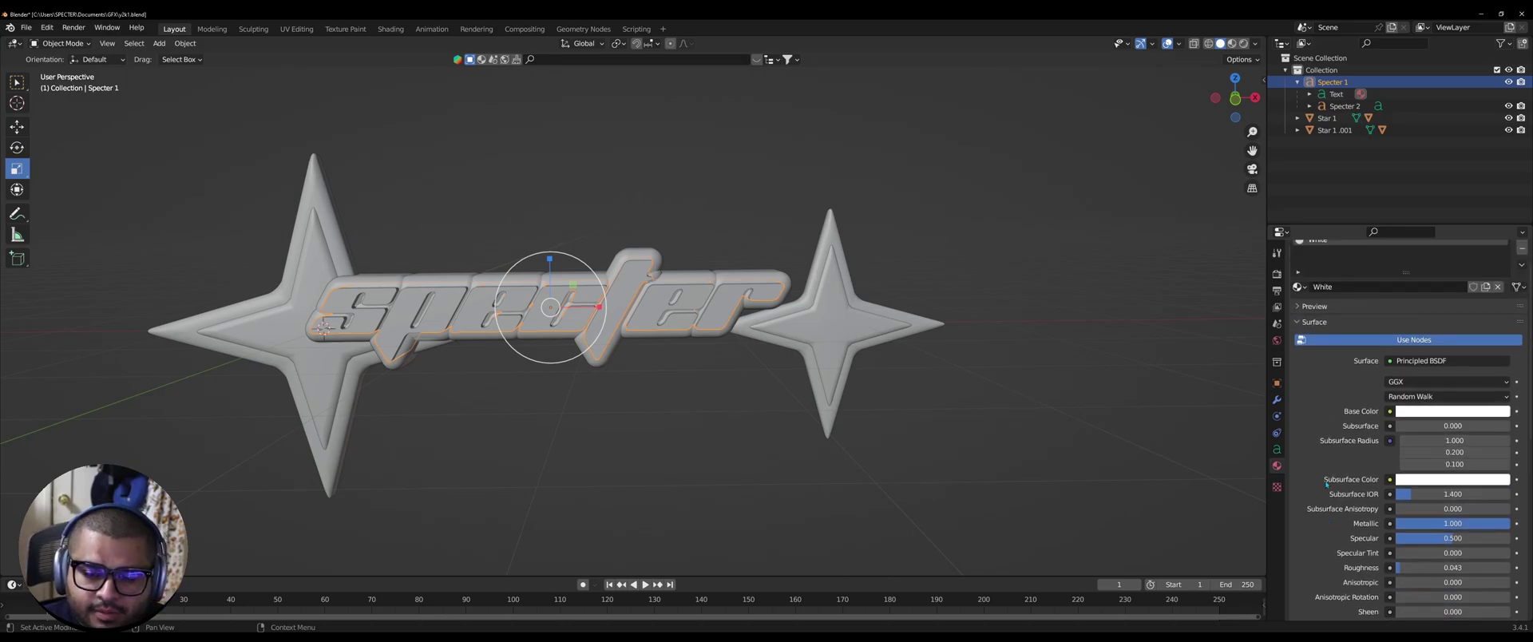
scroll(1325, 483, up, 2)
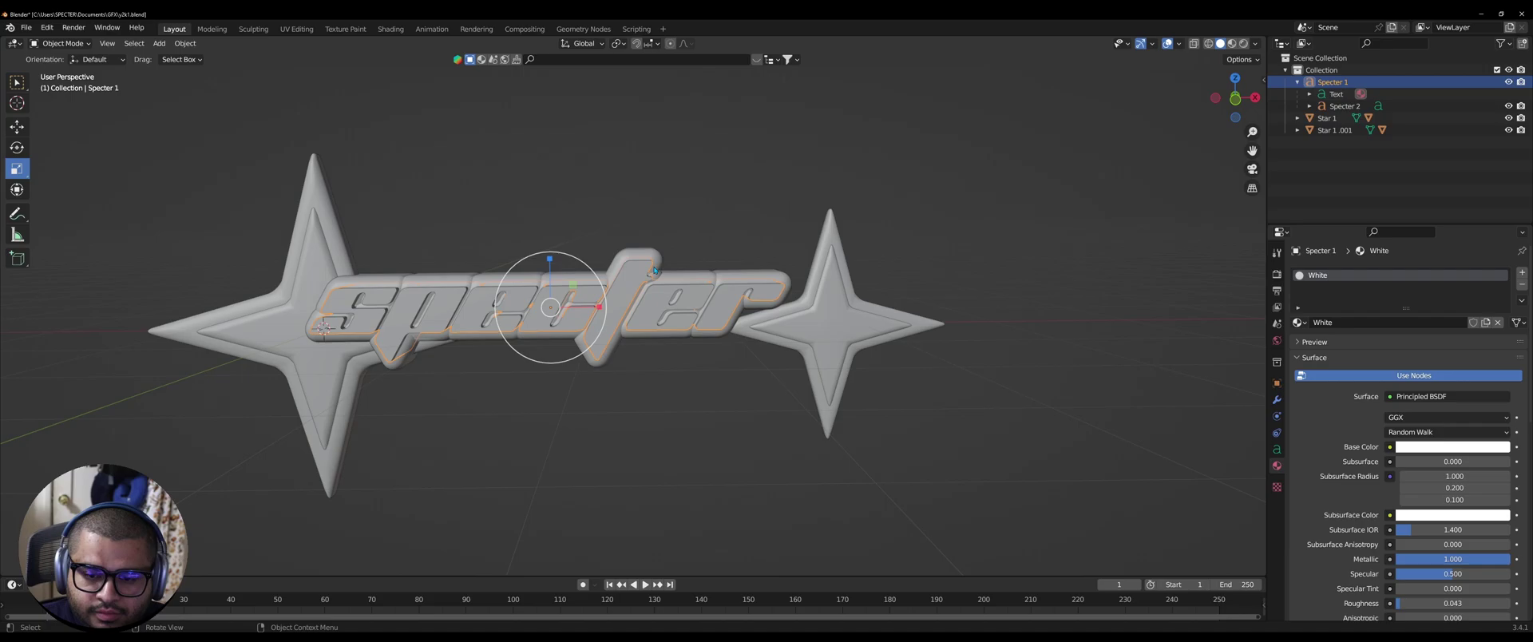
- Add a new material named 'Black' to the Specter 2 outline
click(654, 269)
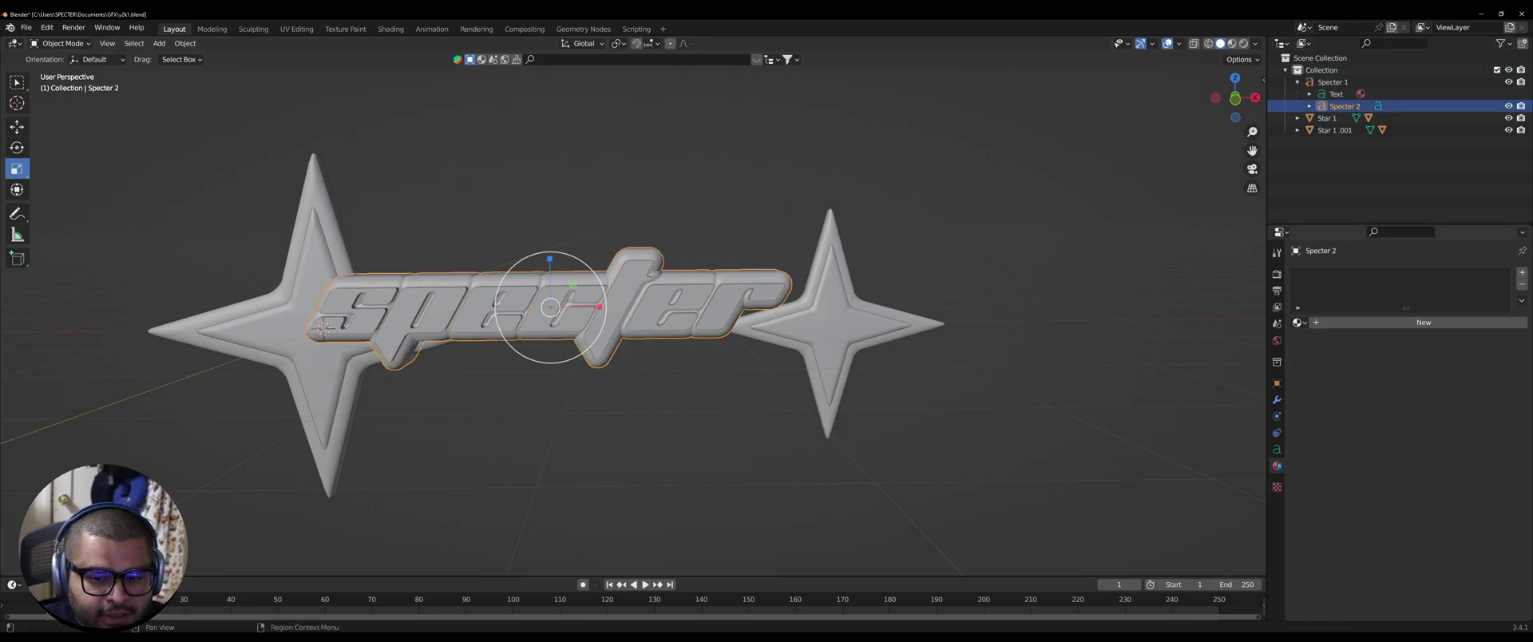
click(1354, 321)
double_click(1355, 323)
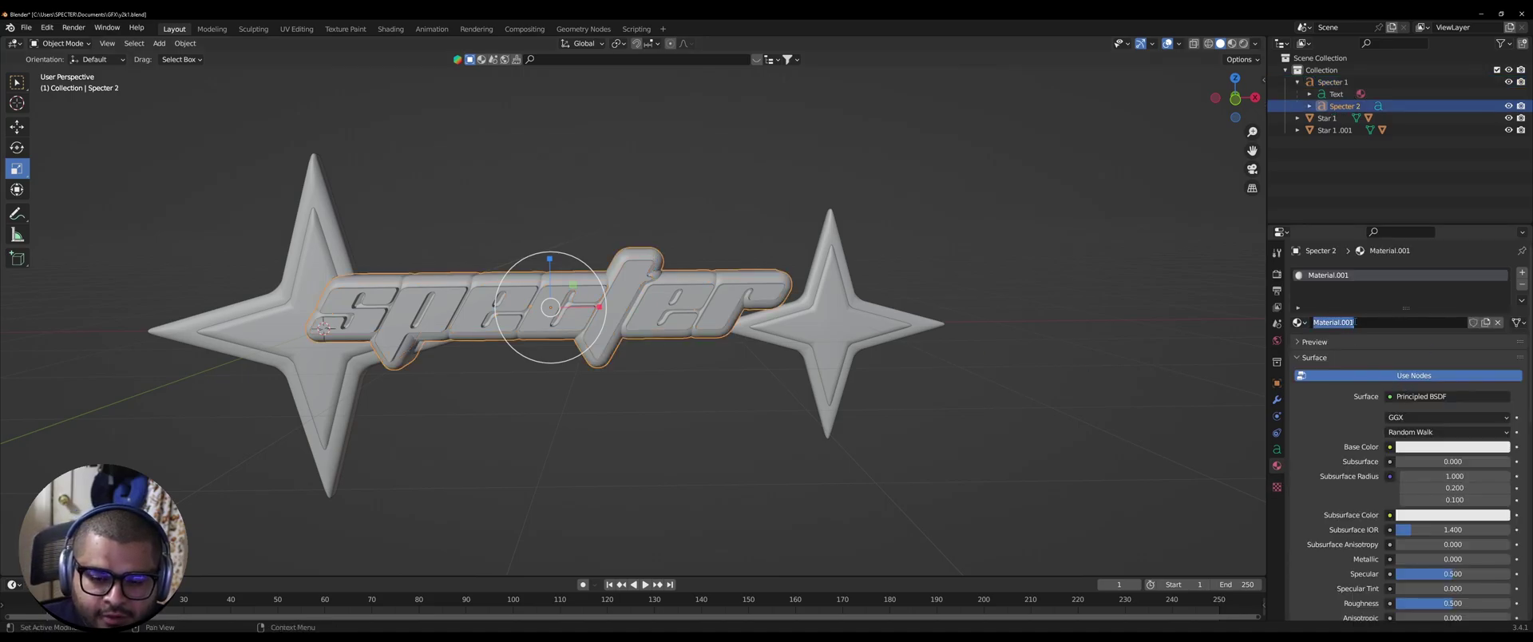
text(Black)
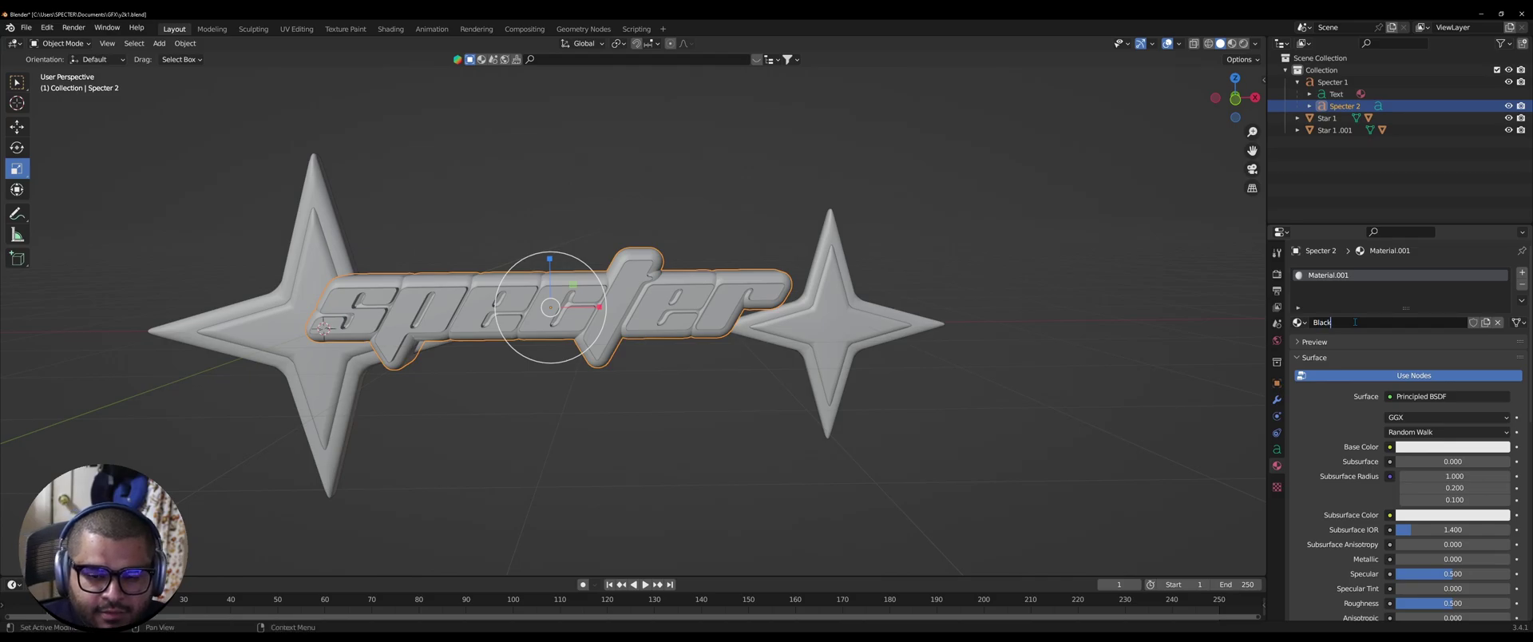
key(Return)
- Make the Black material's base and subsurface colours black and lower Roughness to 0.000
click(1433, 447)
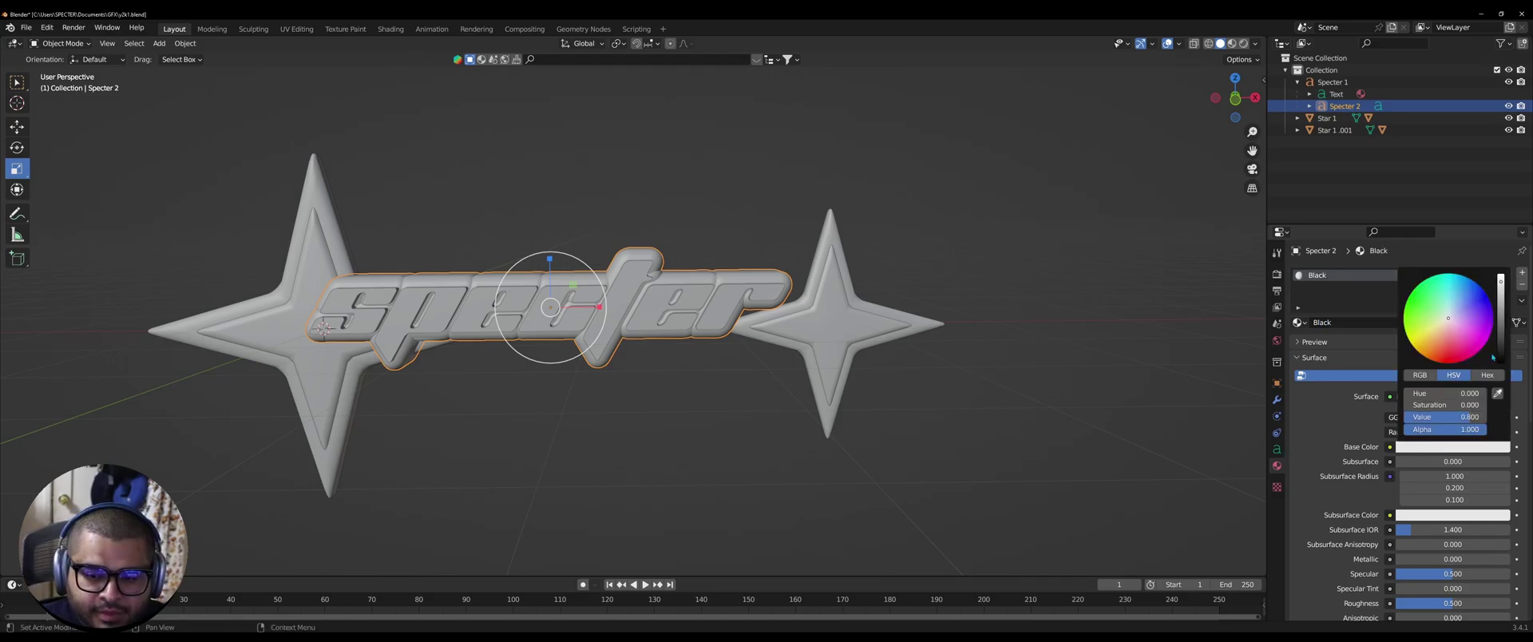
drag(1499, 339, 1499, 396)
scroll(1355, 483, down, 1)
click(1422, 484)
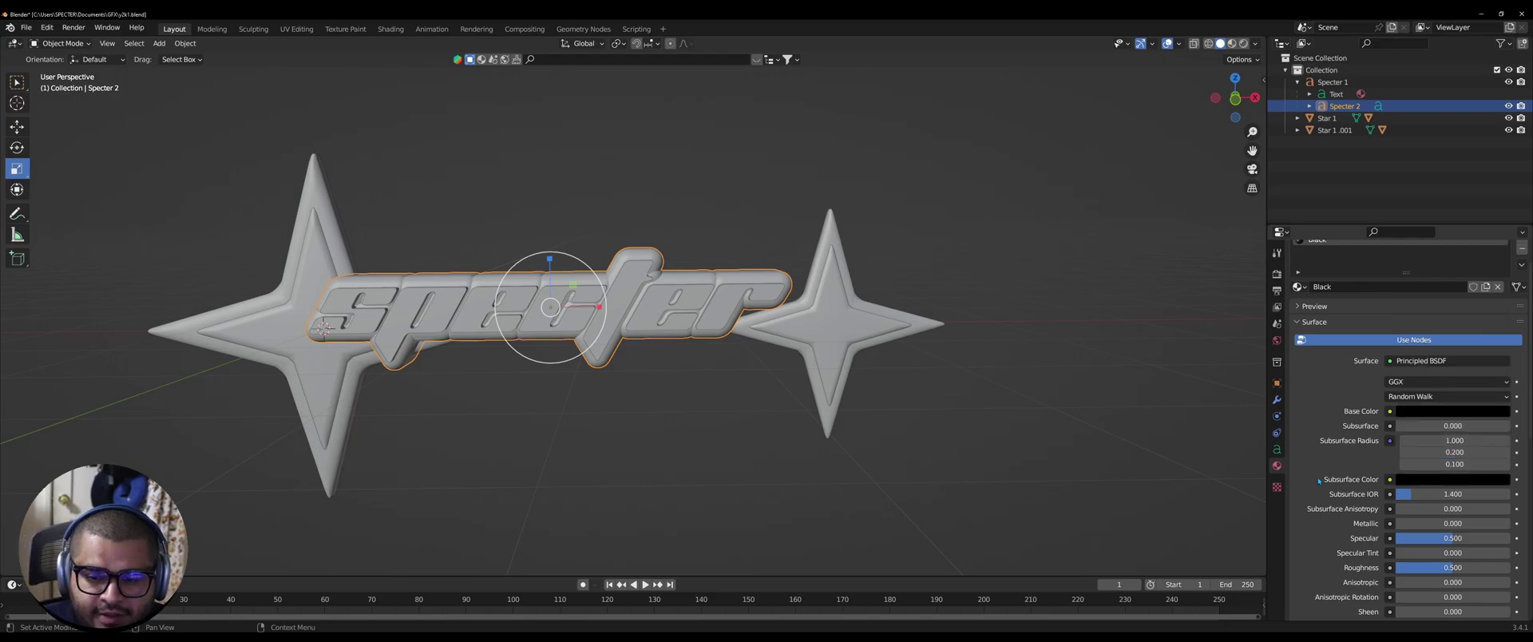
scroll(1318, 480, down, 1)
scroll(1318, 480, down, 2)
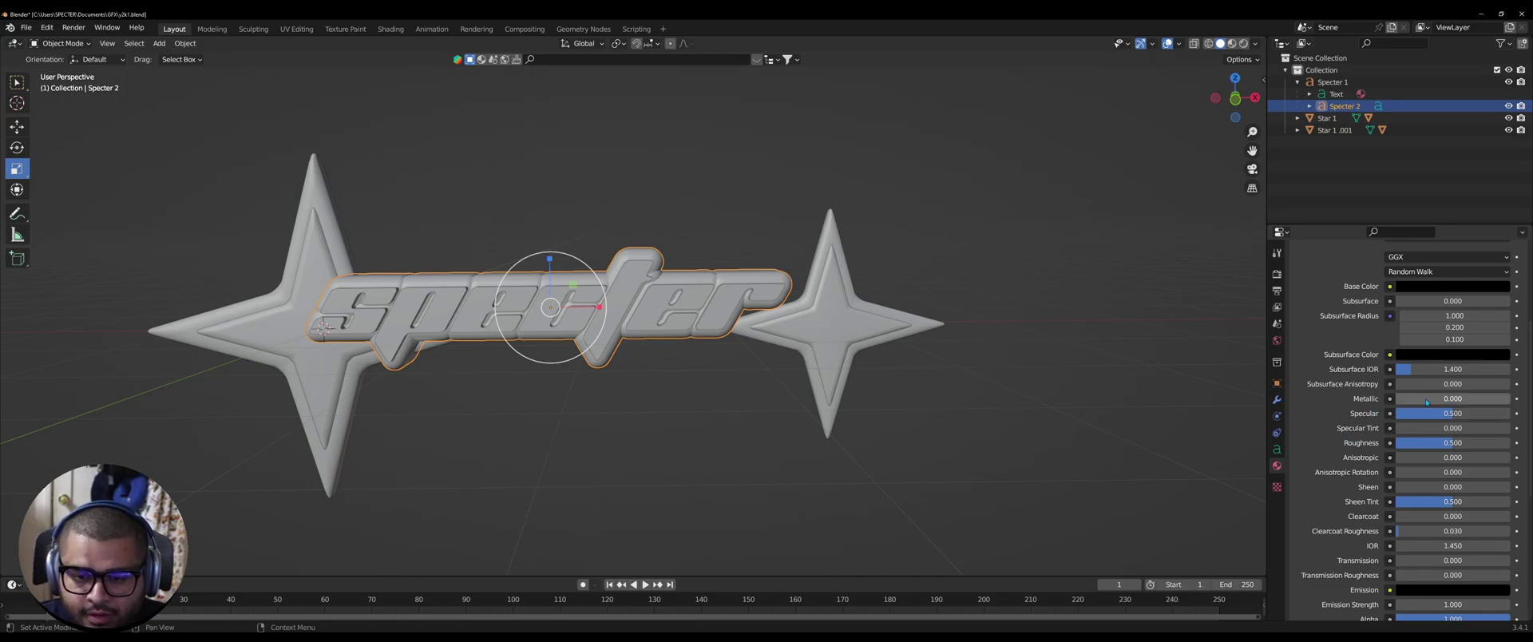
drag(1425, 442, 1339, 437)
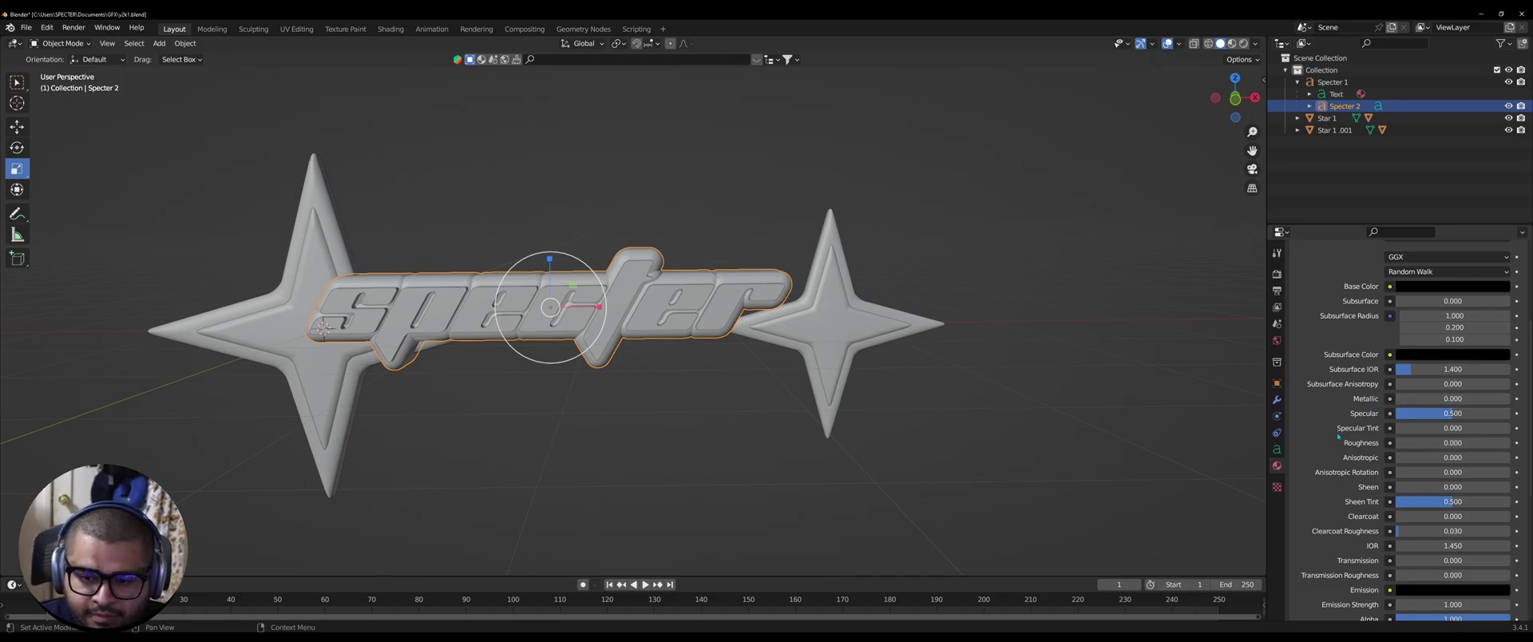
scroll(1357, 447, down, 3)
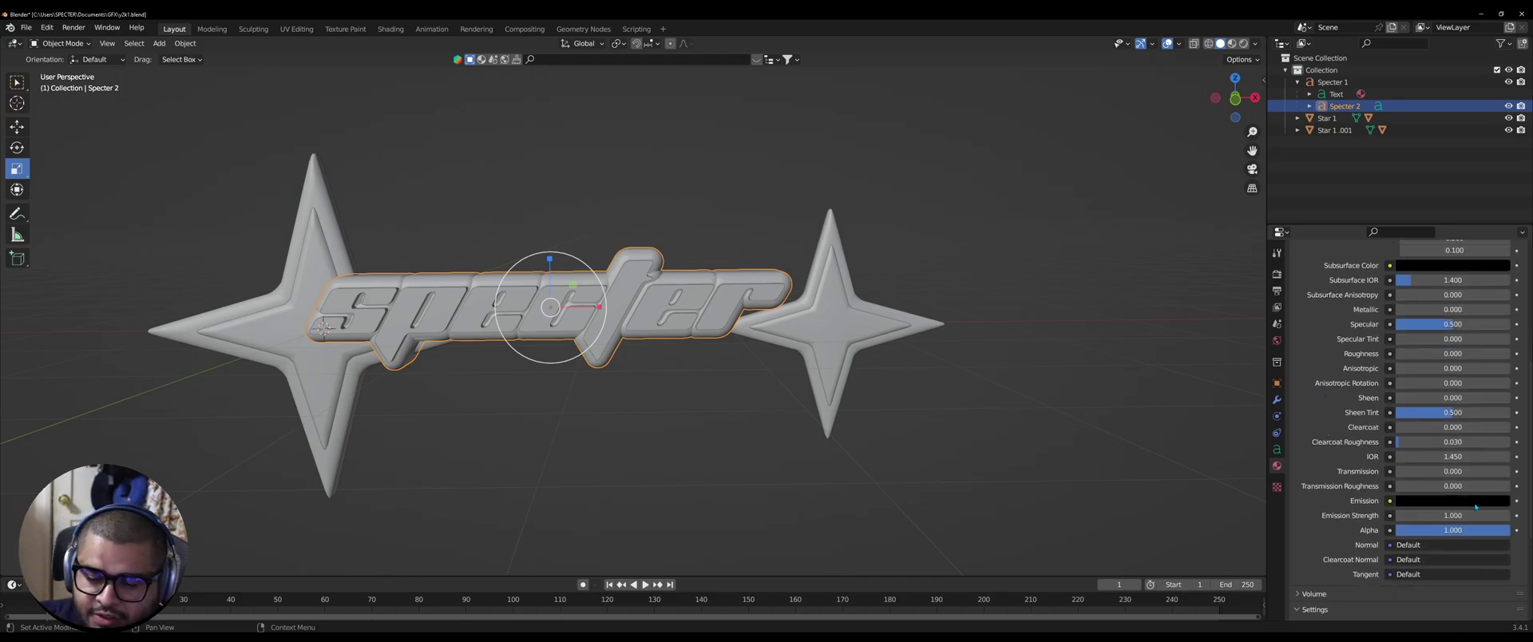
click(1475, 501)
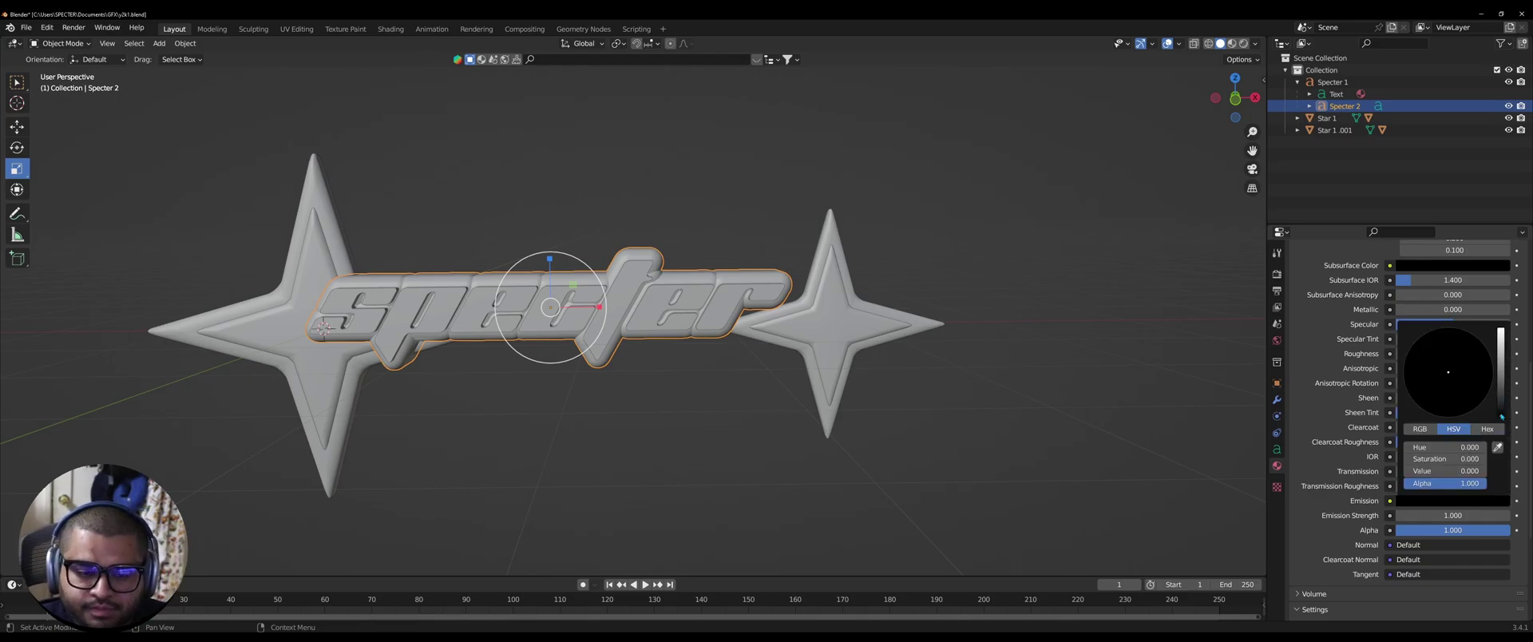
scroll(1444, 399, up, 8)
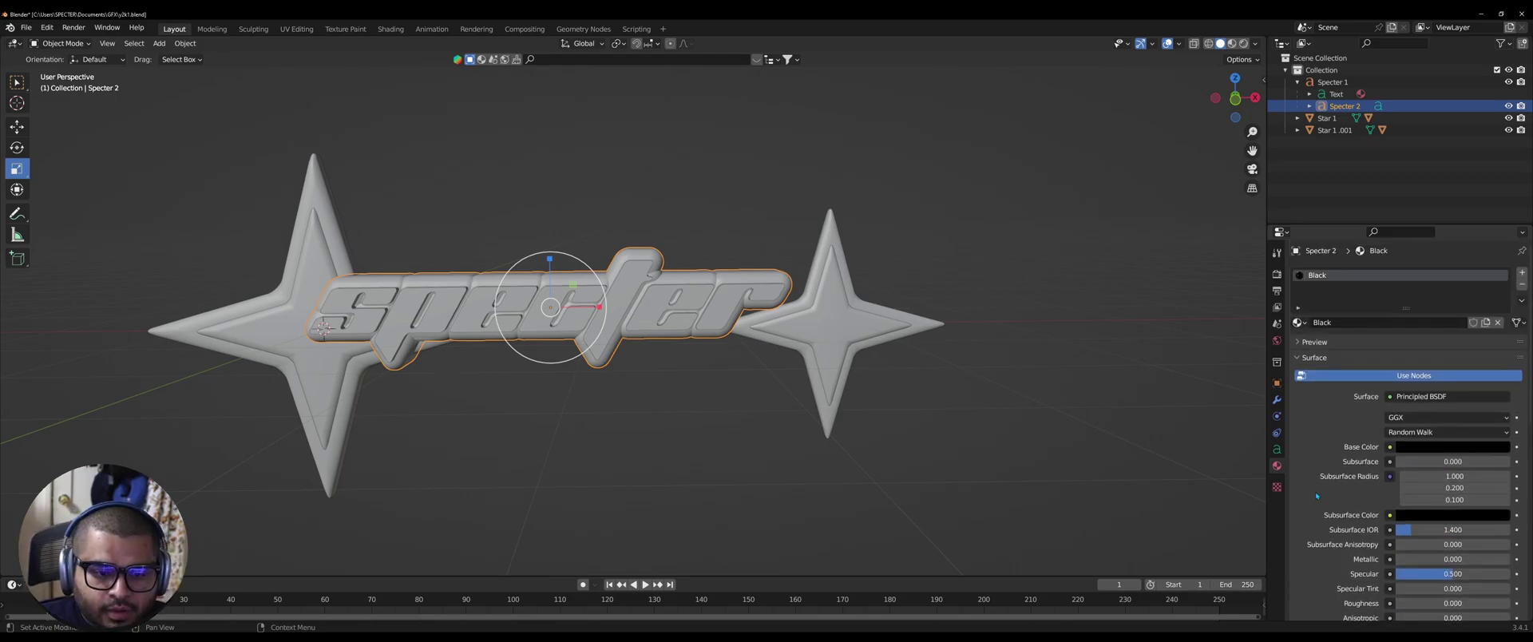
- Assign the White material to the right and left inner stars
click(882, 315)
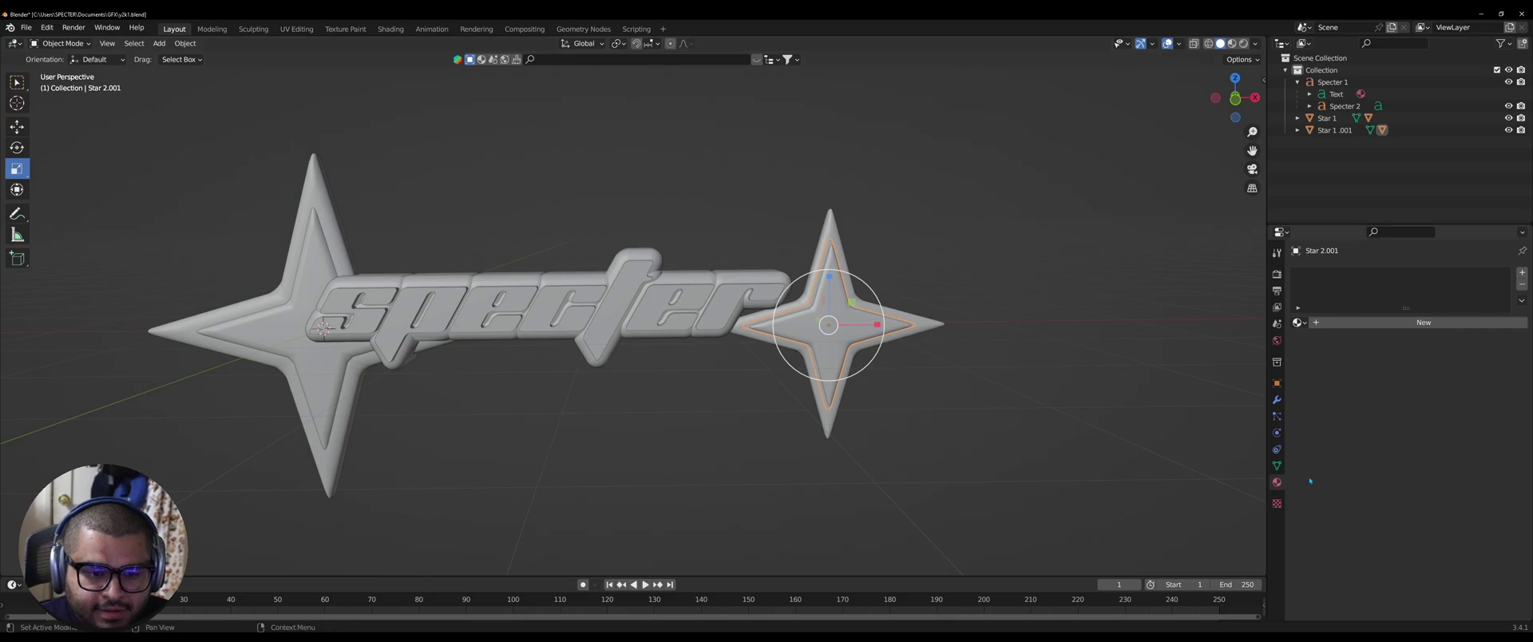
click(1298, 322)
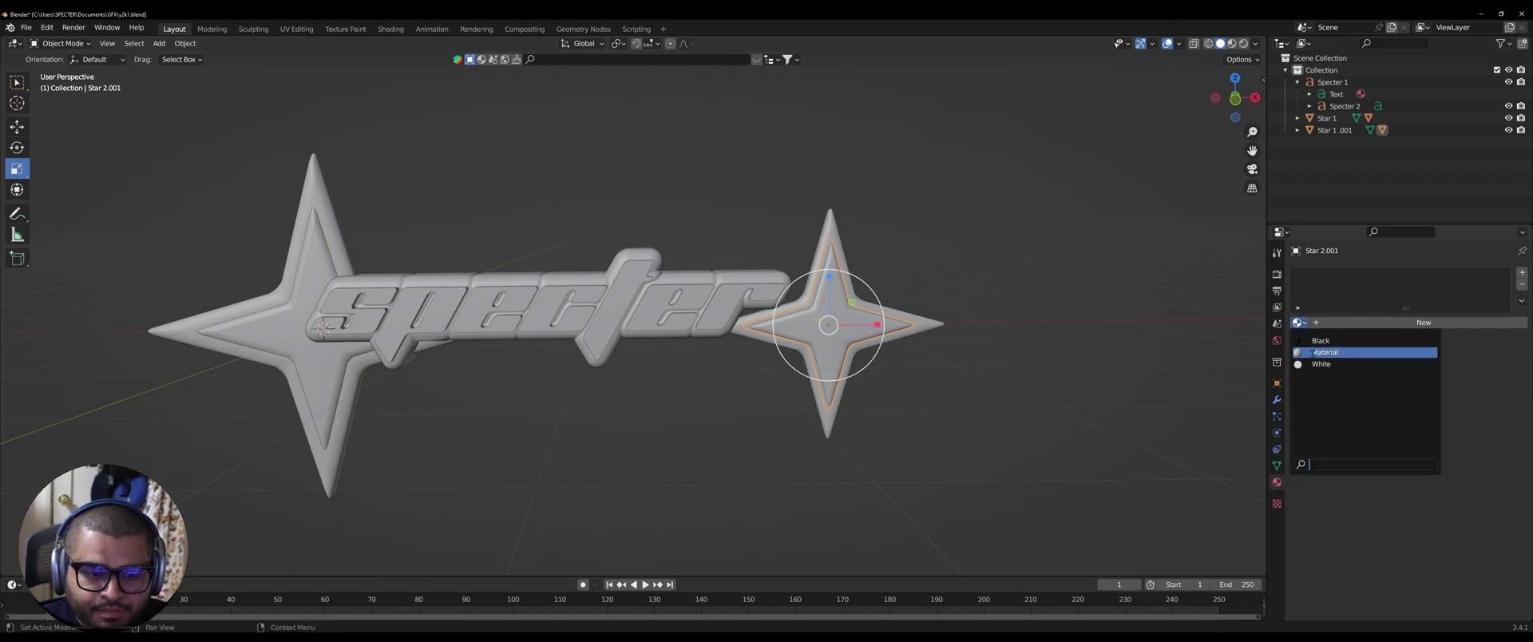
click(1321, 364)
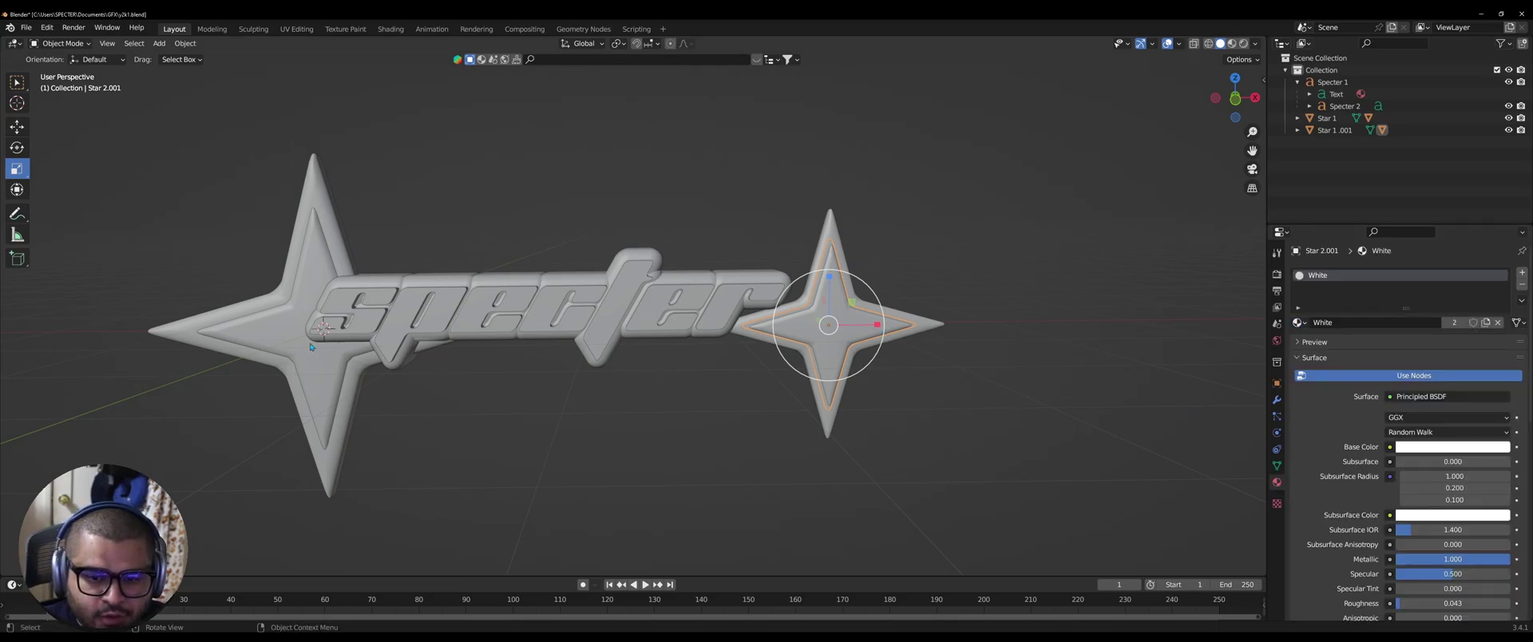
click(273, 325)
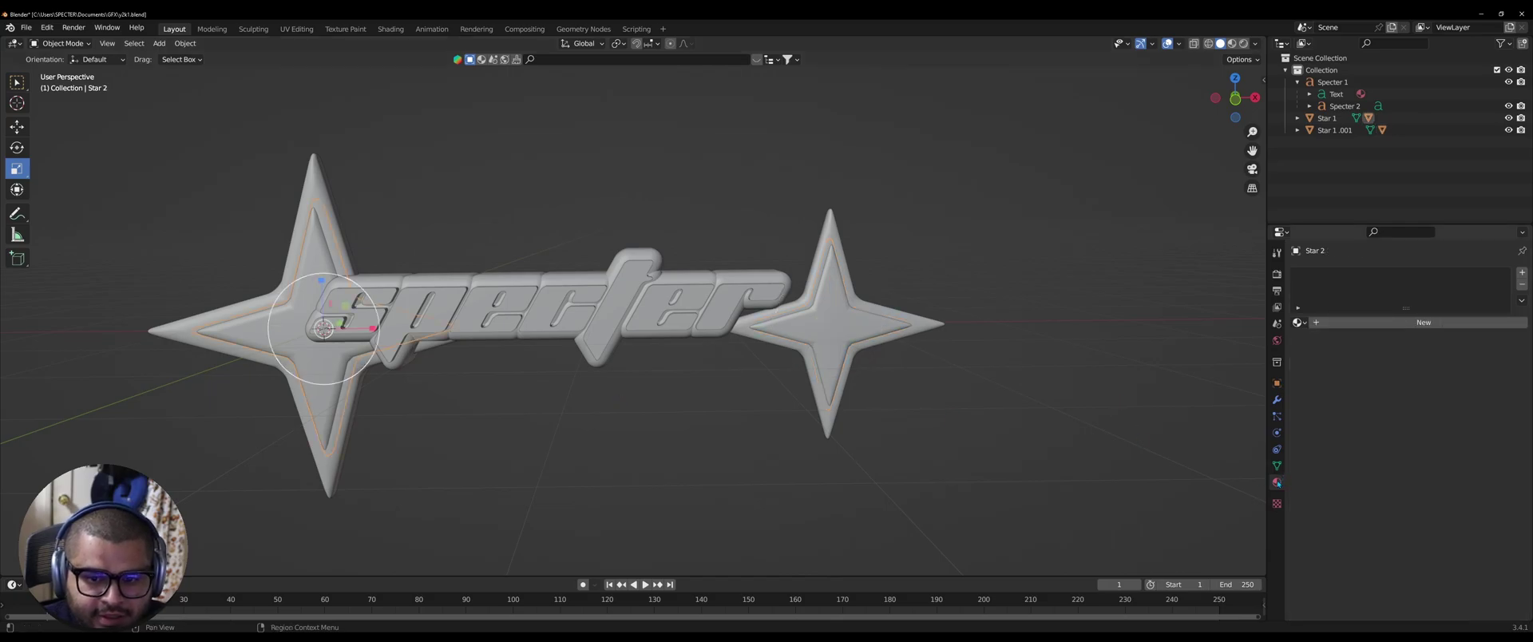
click(1298, 323)
click(1321, 364)
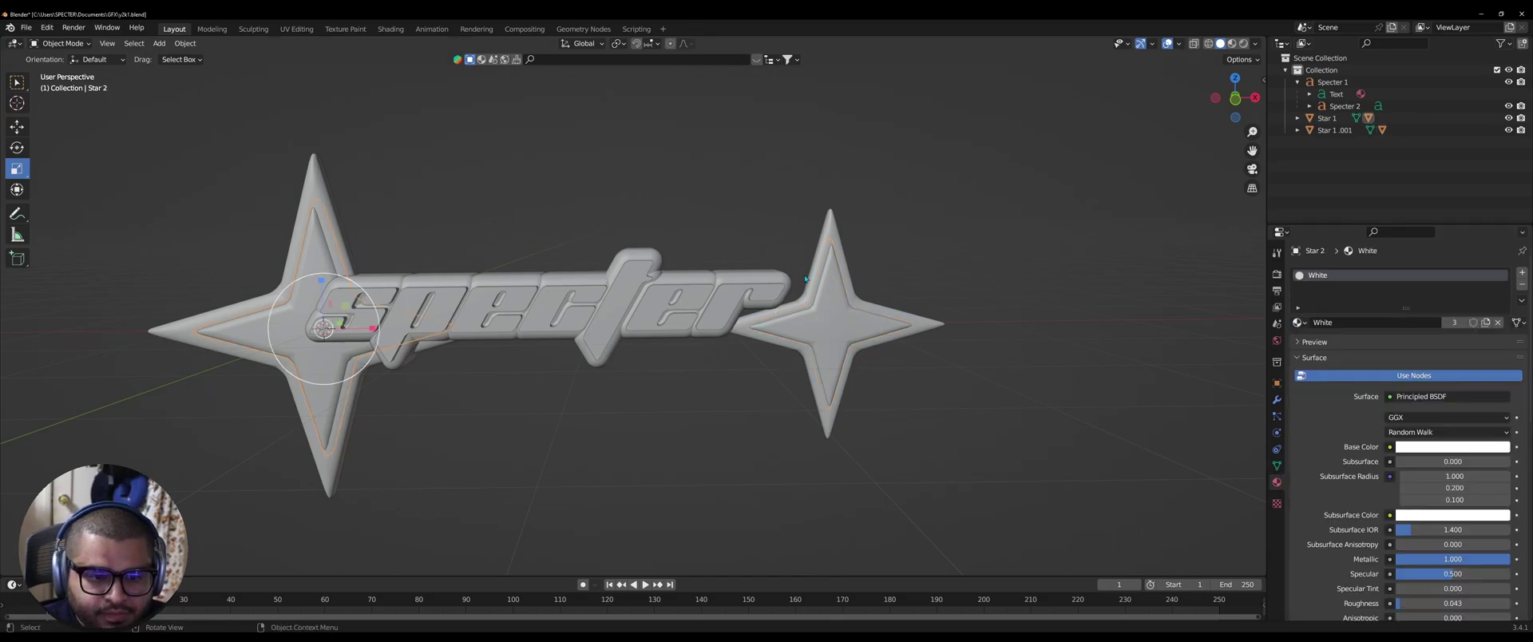
- Assign the Black material to the right and left outer stars
click(830, 230)
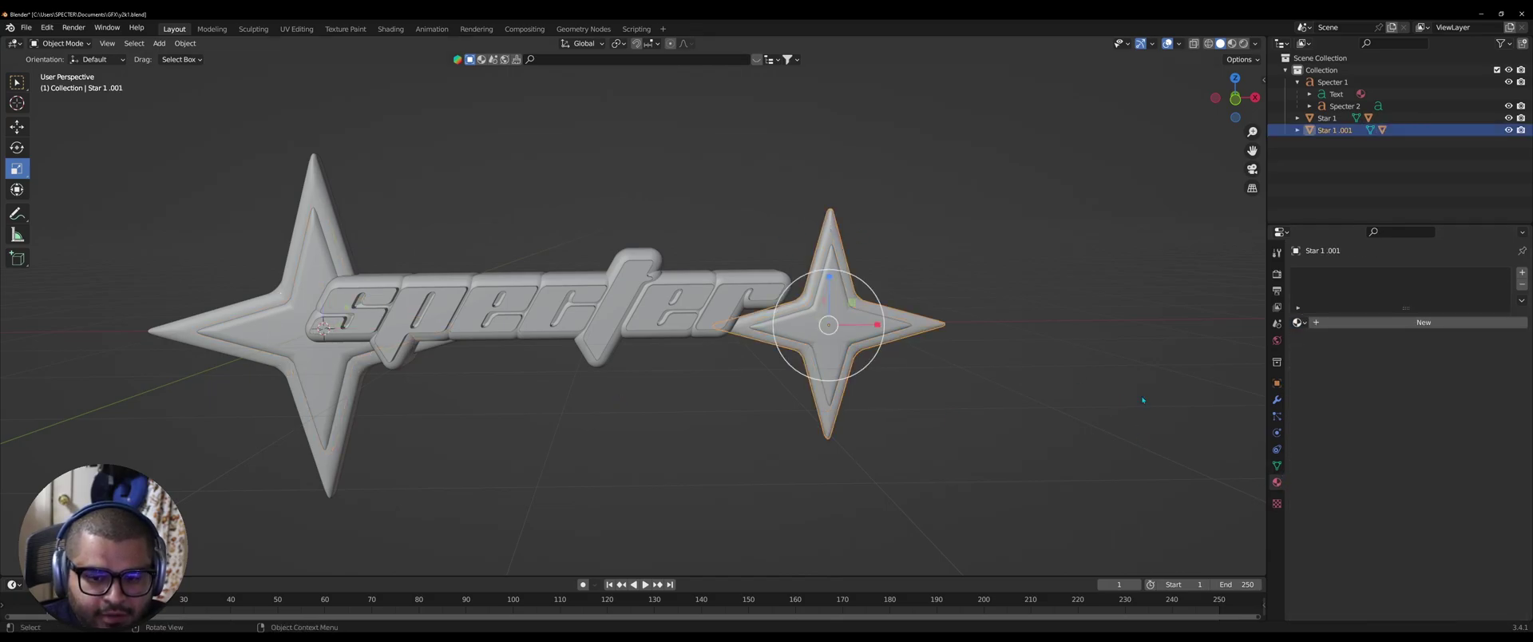
click(1298, 323)
click(1325, 345)
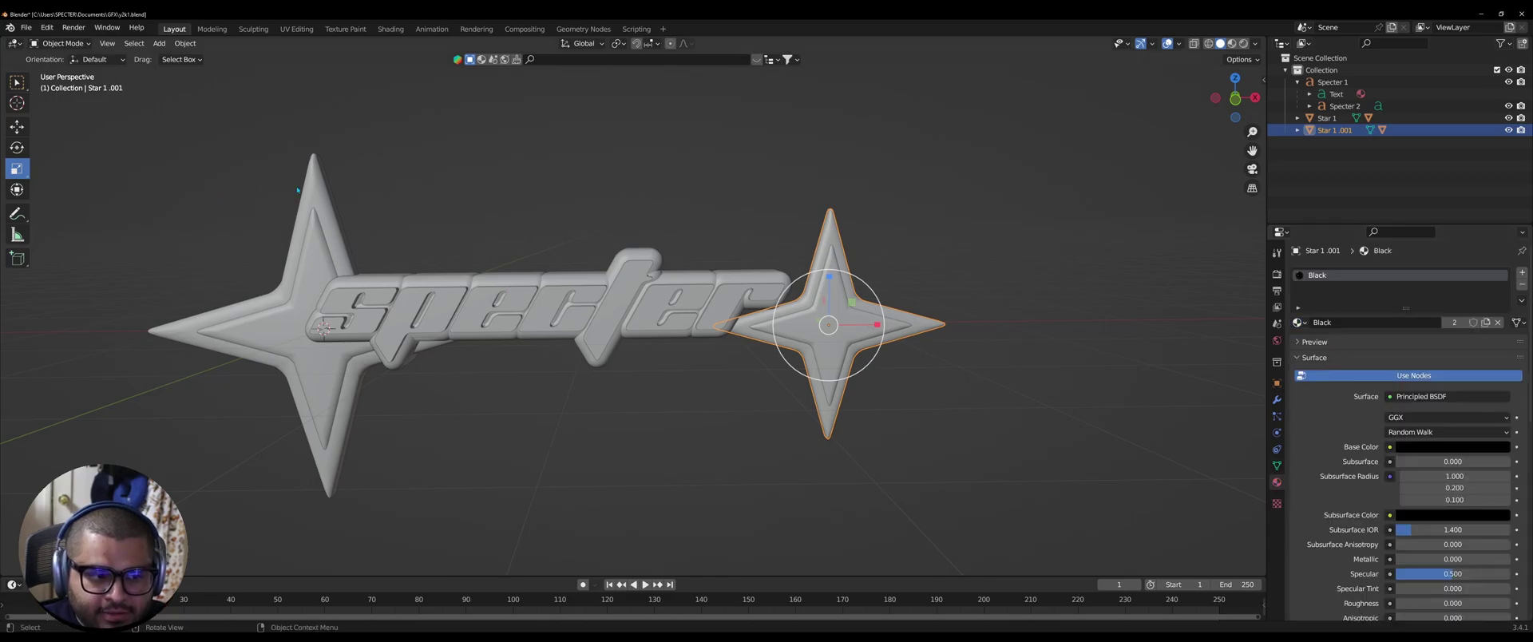
click(317, 173)
click(1298, 322)
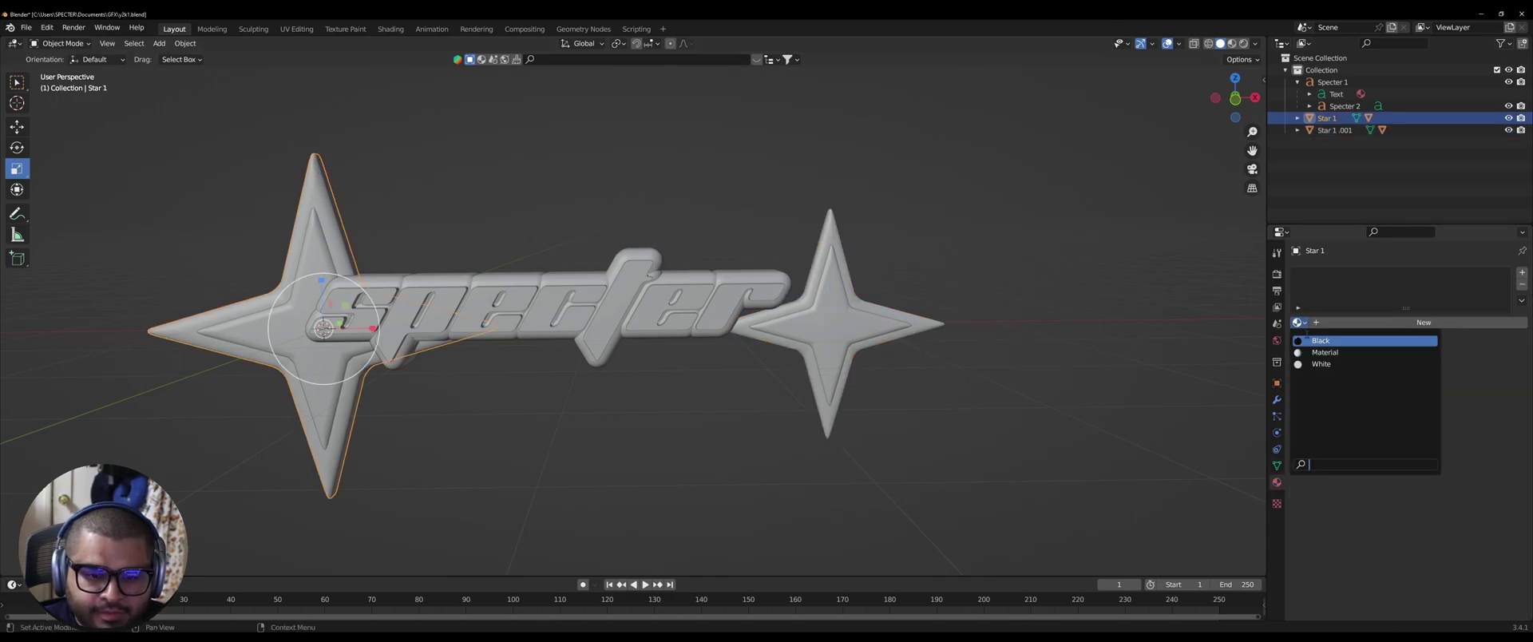
click(1317, 345)
- Preview the logo in Rendered and Material Preview shading, then select the left outer star
click(678, 465)
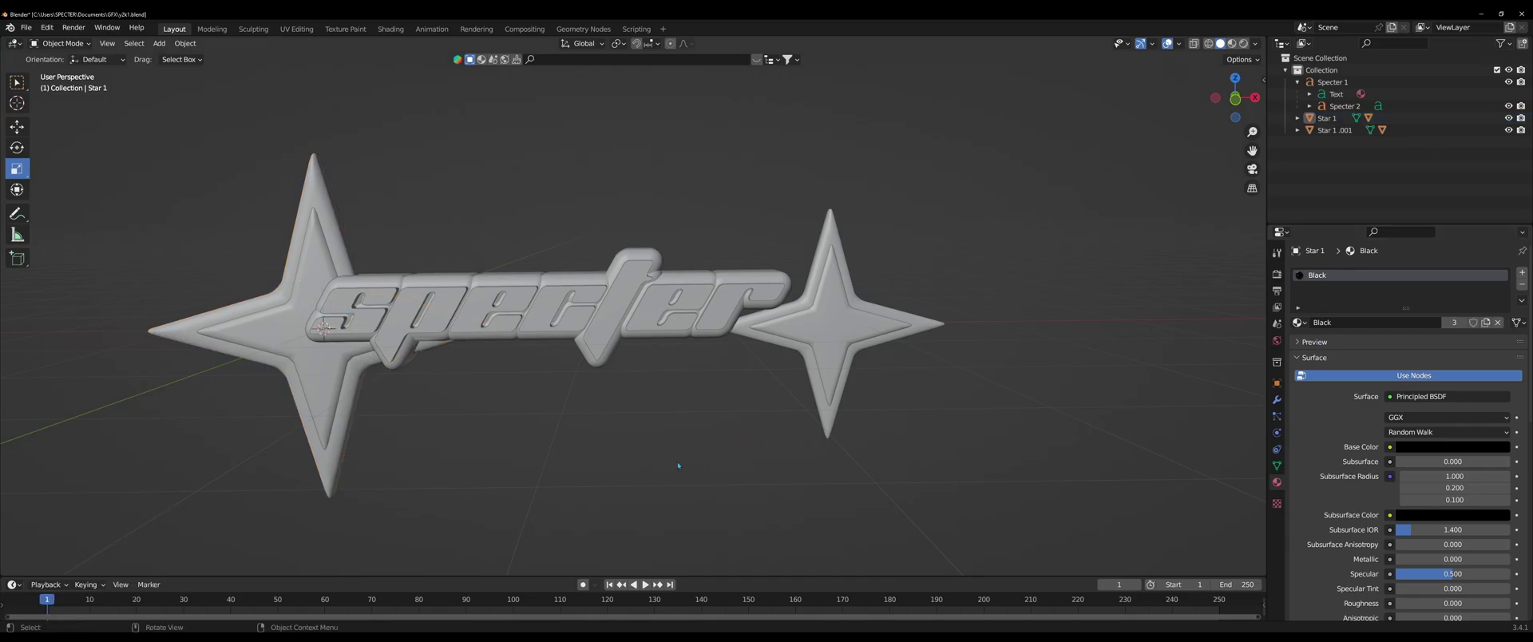
click(1242, 43)
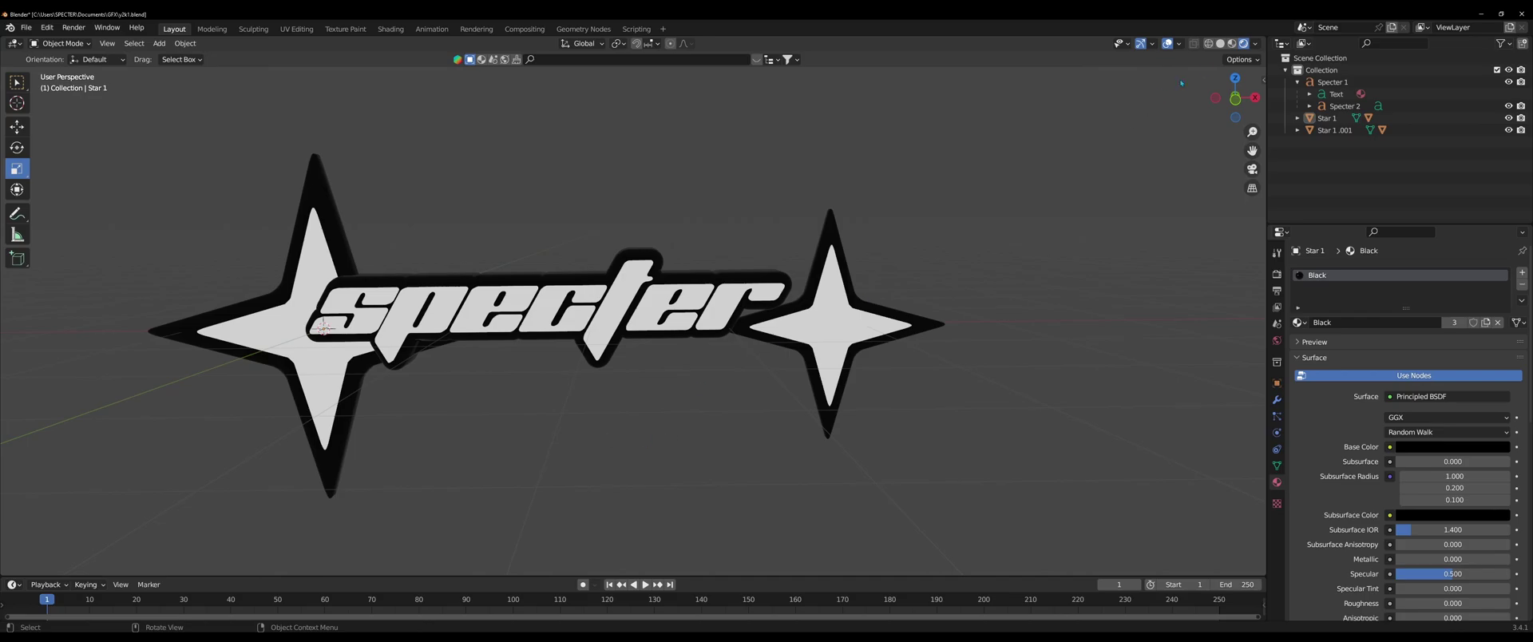
click(1232, 43)
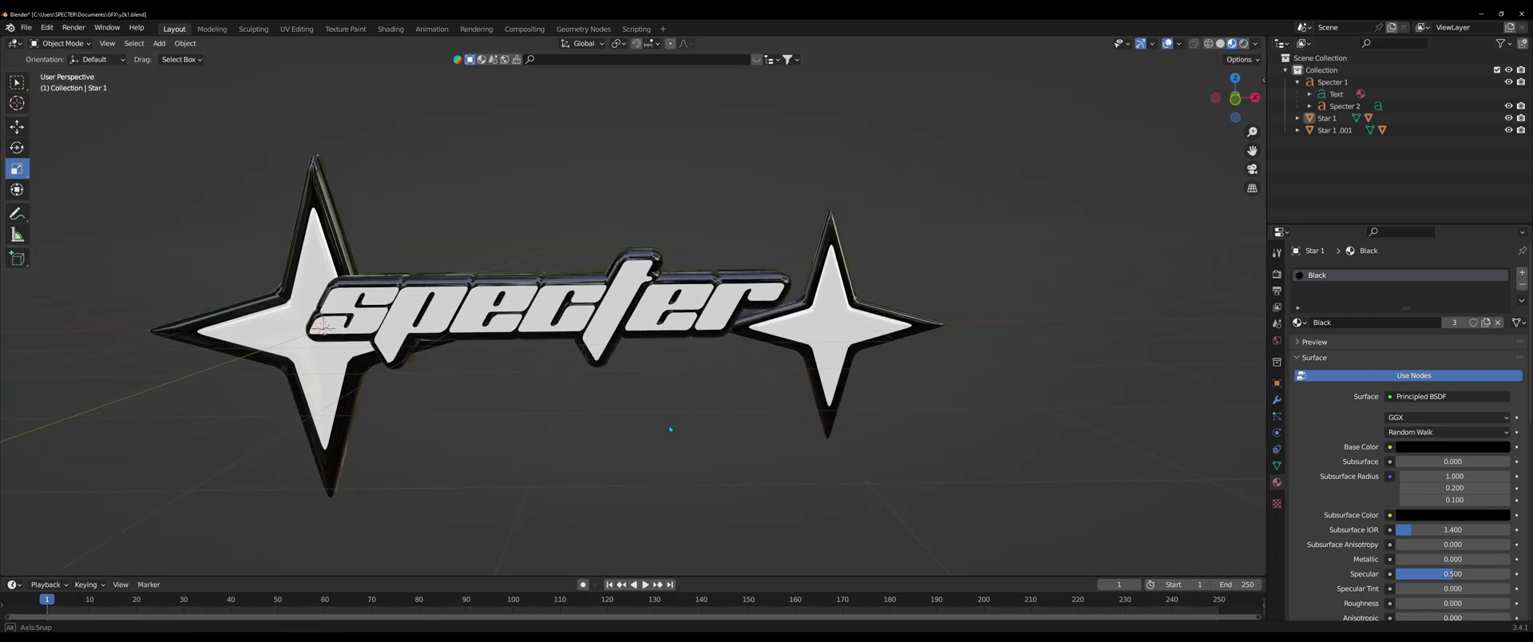
middle_drag(717, 412, 699, 432)
click(1277, 383)
- Tilt Star 1 and Star 1.001 to 5.5° on Rotation Y
click(313, 184)
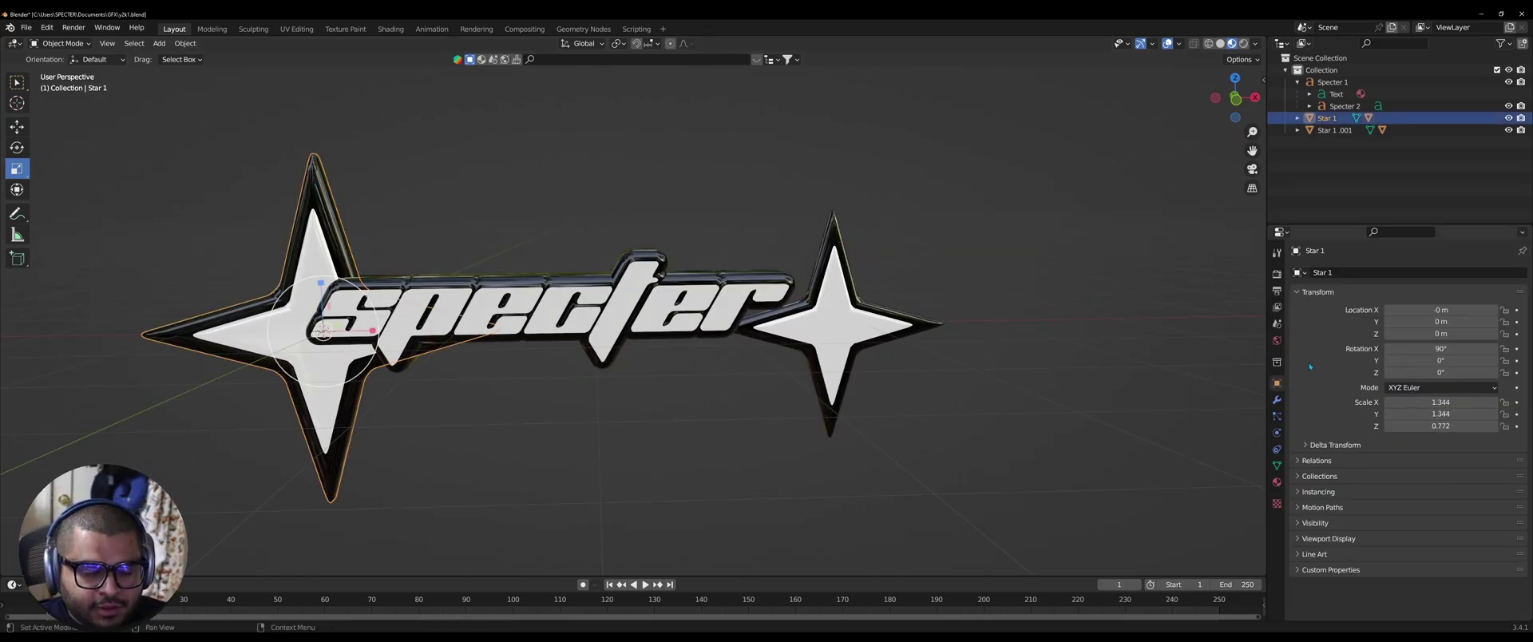
drag(1441, 322, 1413, 322)
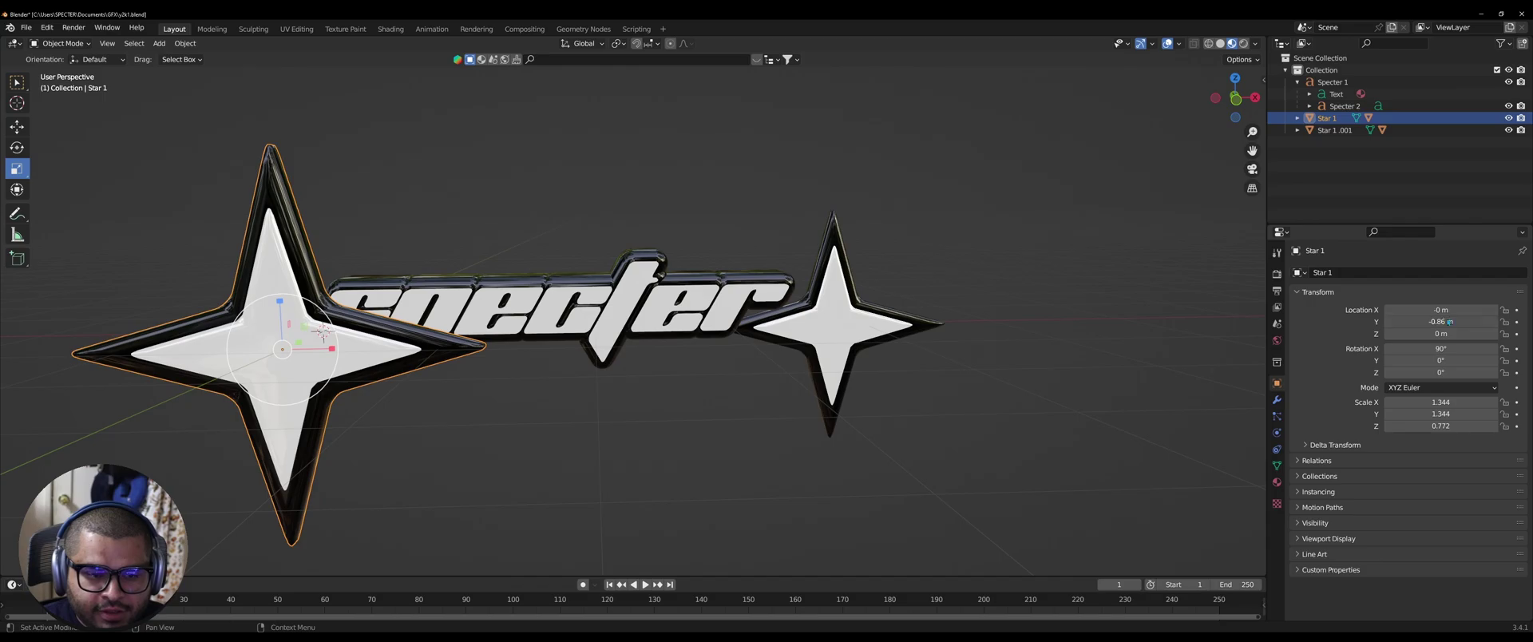
key(BackSpace)
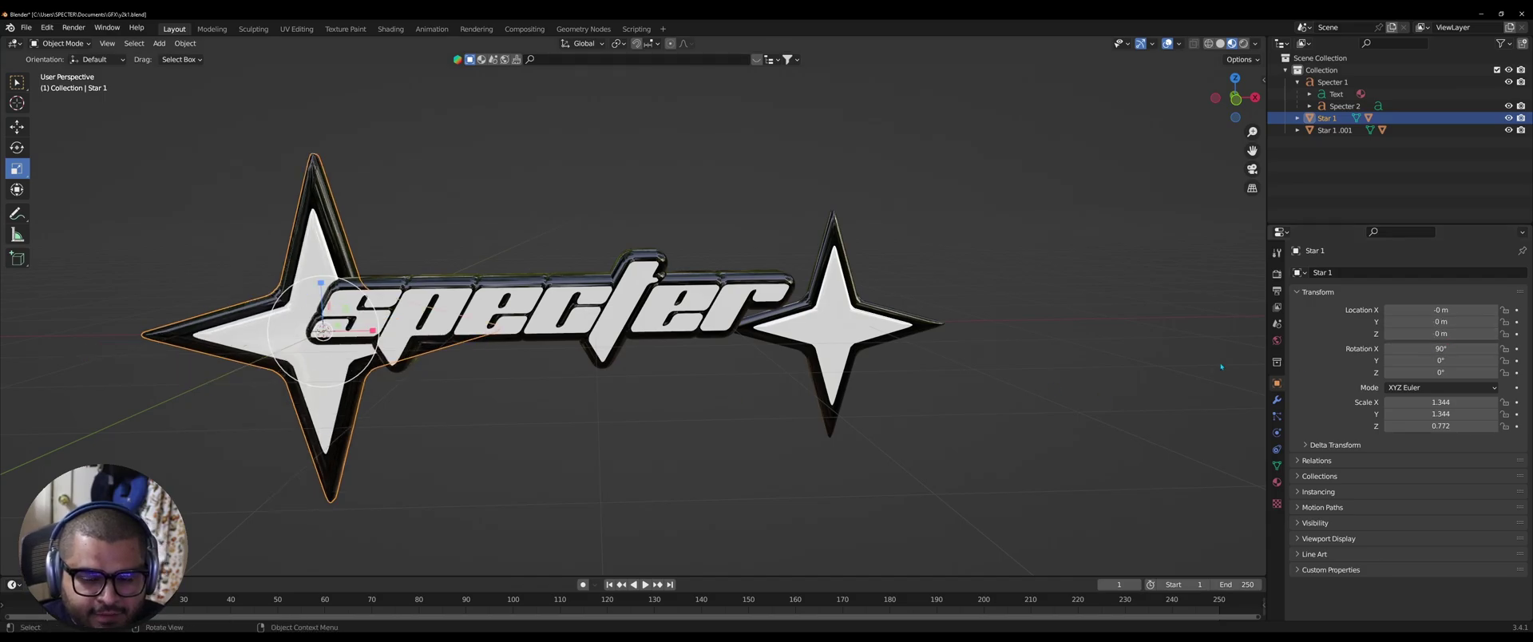
click(1454, 360)
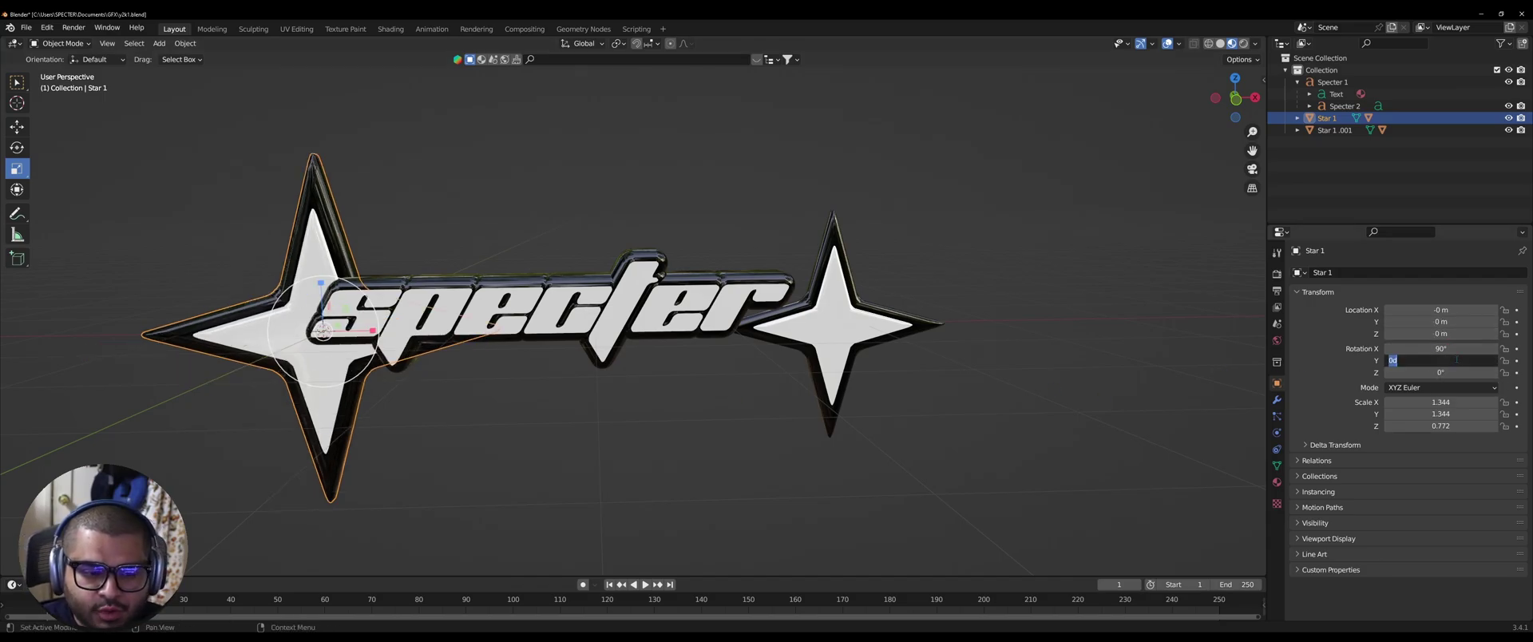
text(5.5)
key(Return)
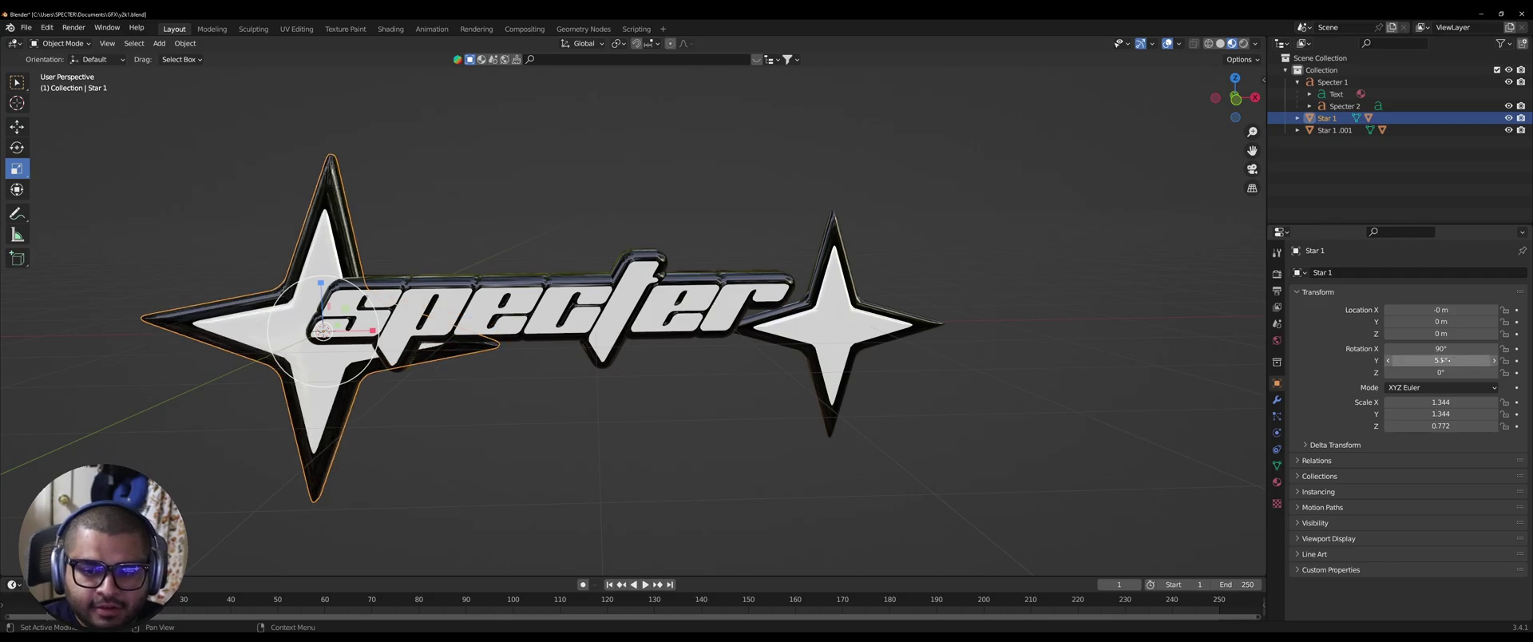
click(836, 232)
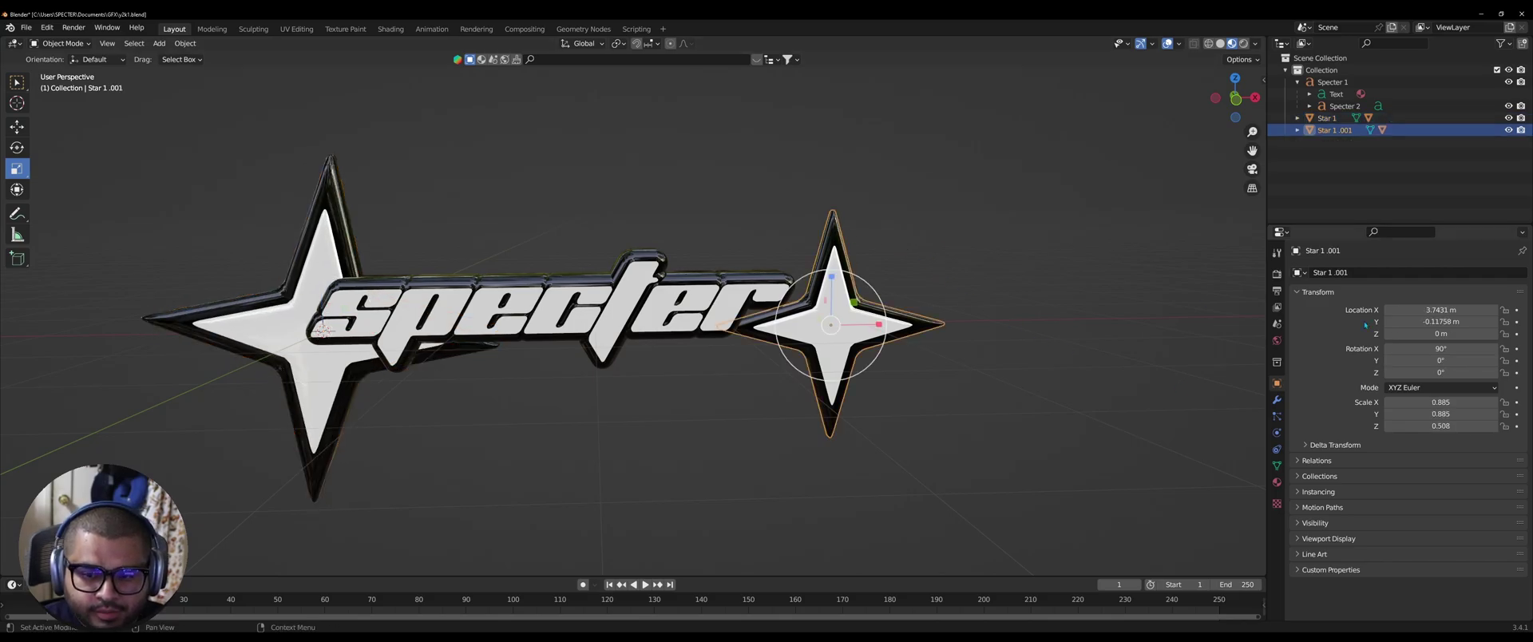
click(1457, 361)
text(5)
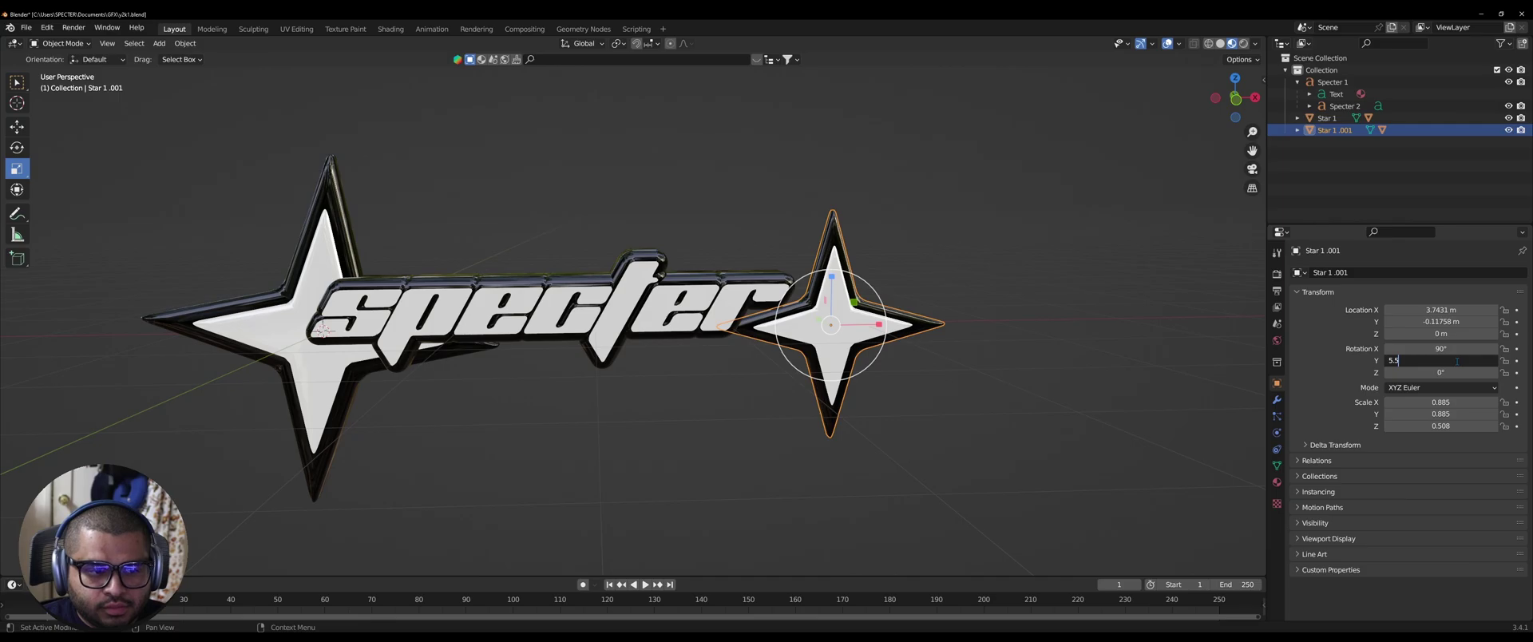
text(.5)
key(Return)
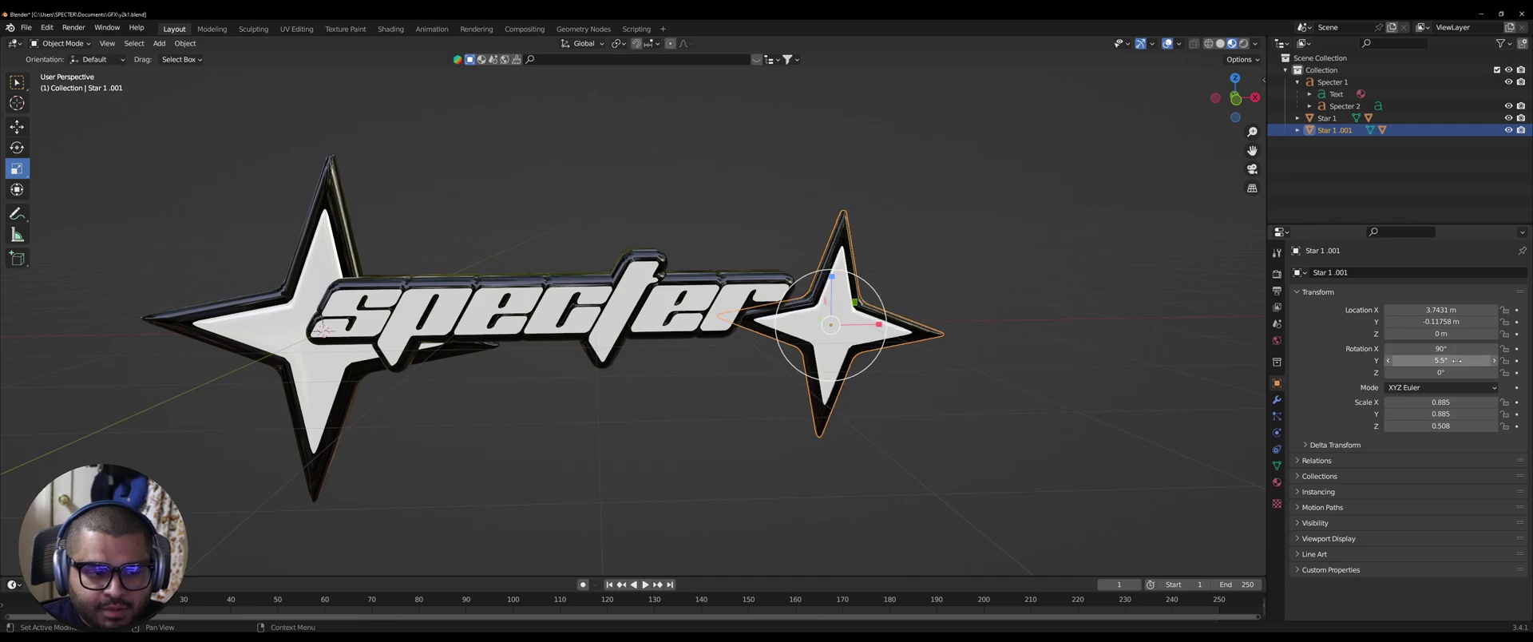
- Pull both stars inward behind the lettering, stretch them taller on Scale Y, and adjust their height
click(331, 197)
drag(1441, 310, 1492, 310)
mouse_move(1441, 414)
mouse_down()
mouse_move(1469, 414)
mouse_move(1449, 413)
mouse_up()
drag(1440, 334, 1468, 333)
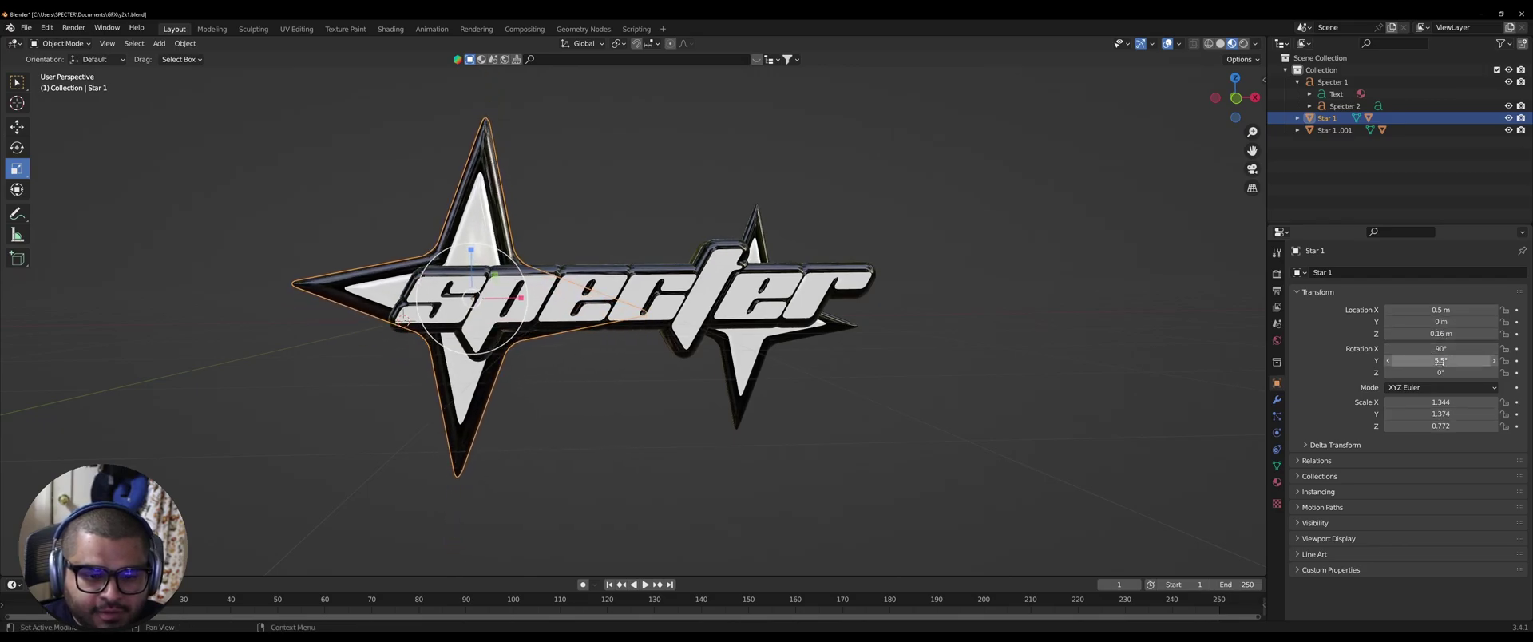
click(762, 260)
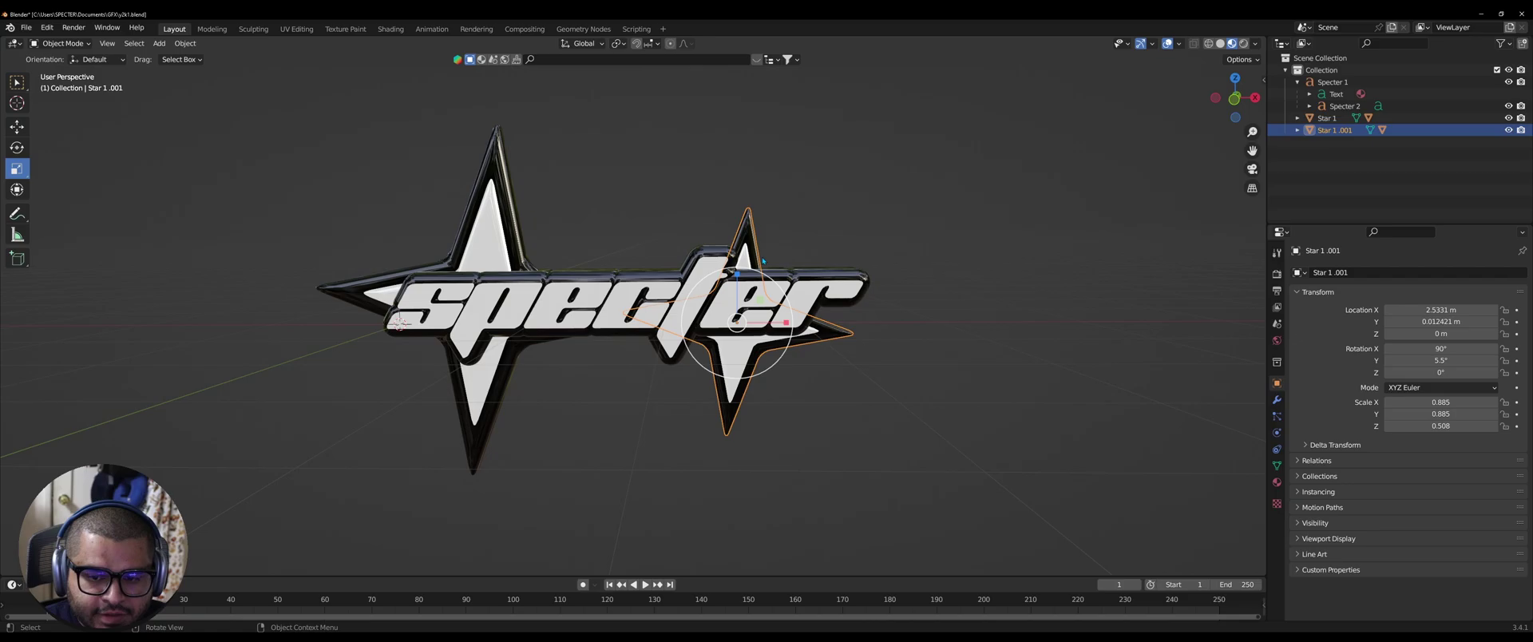
drag(1440, 413, 1461, 413)
click(985, 420)
drag(1440, 334, 1443, 334)
middle_drag(834, 454, 911, 444)
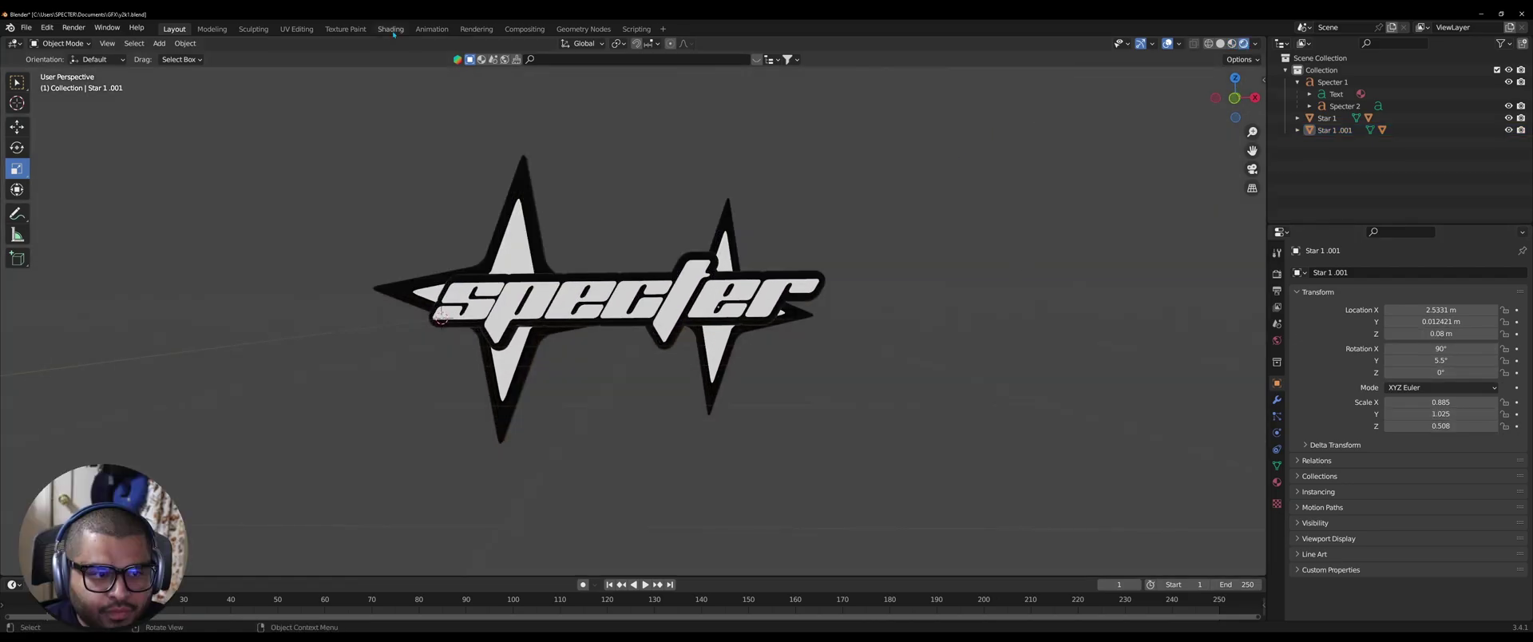
- In the Shading workspace, show the World node tree in the Shader Editor
click(391, 29)
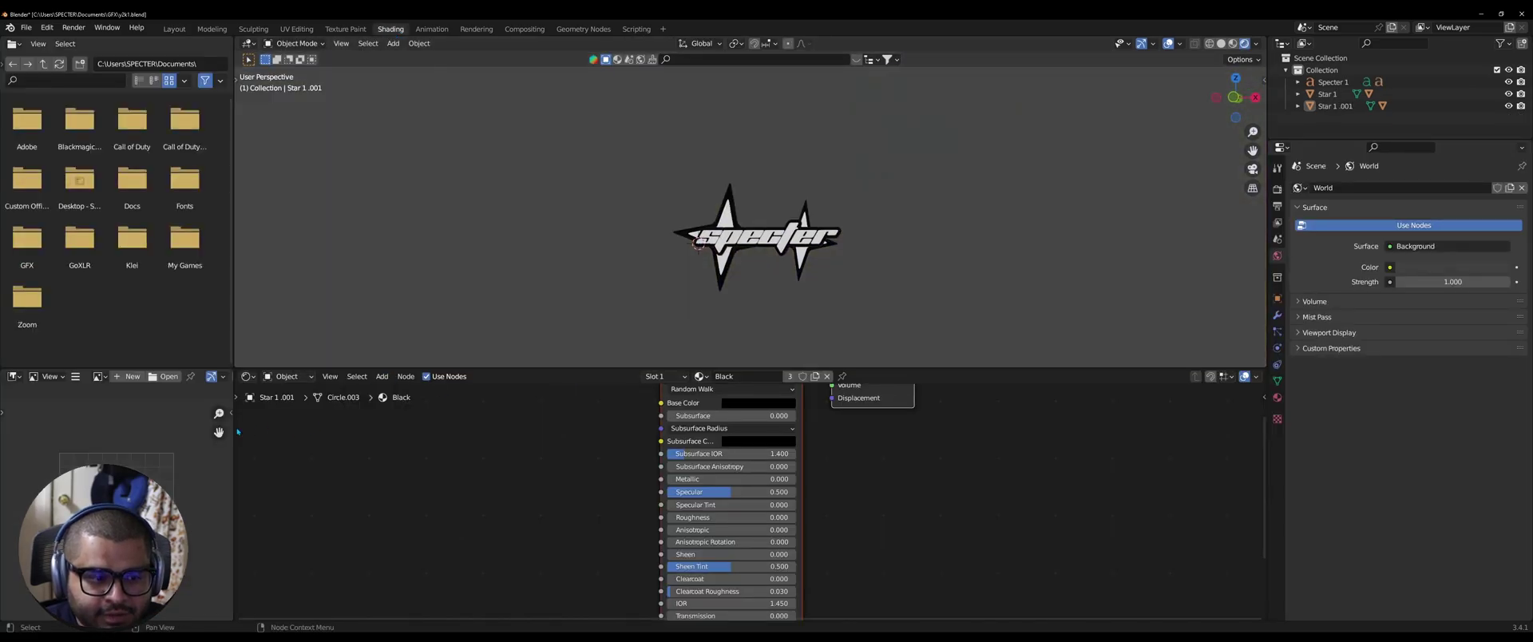
click(287, 376)
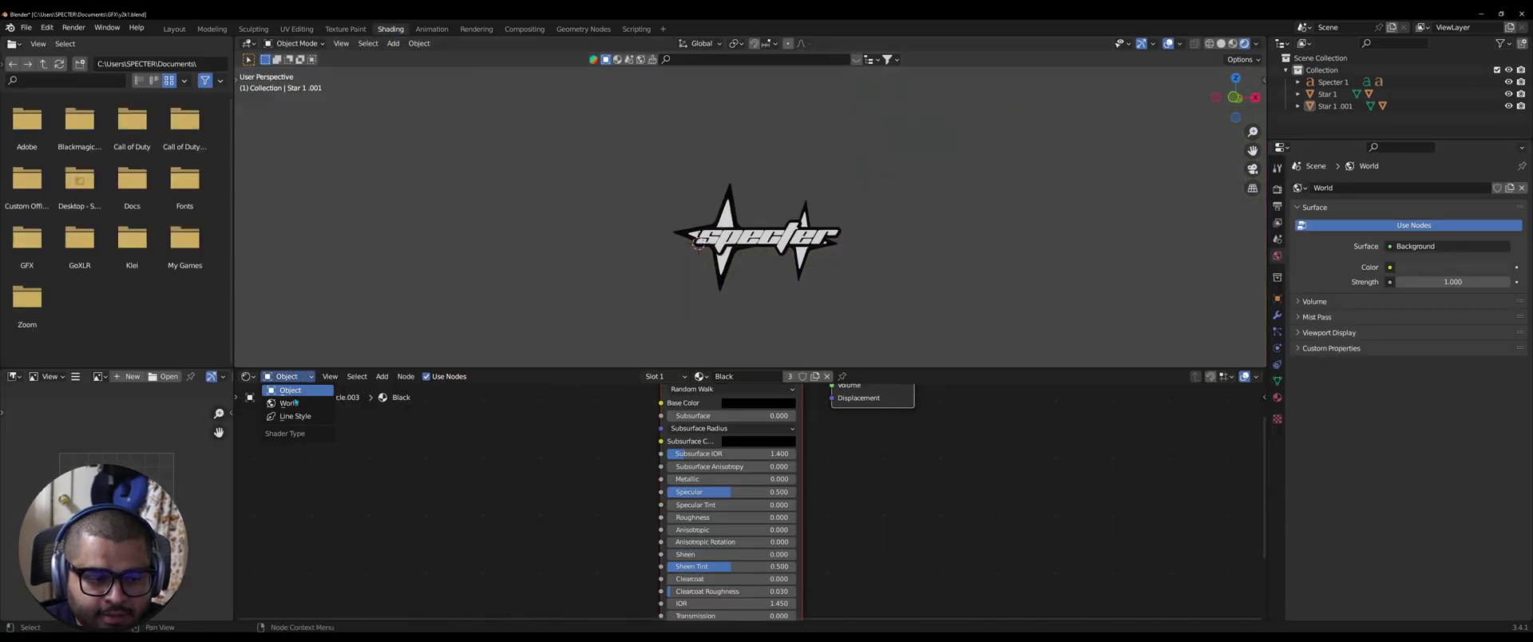
click(288, 402)
key(Home)
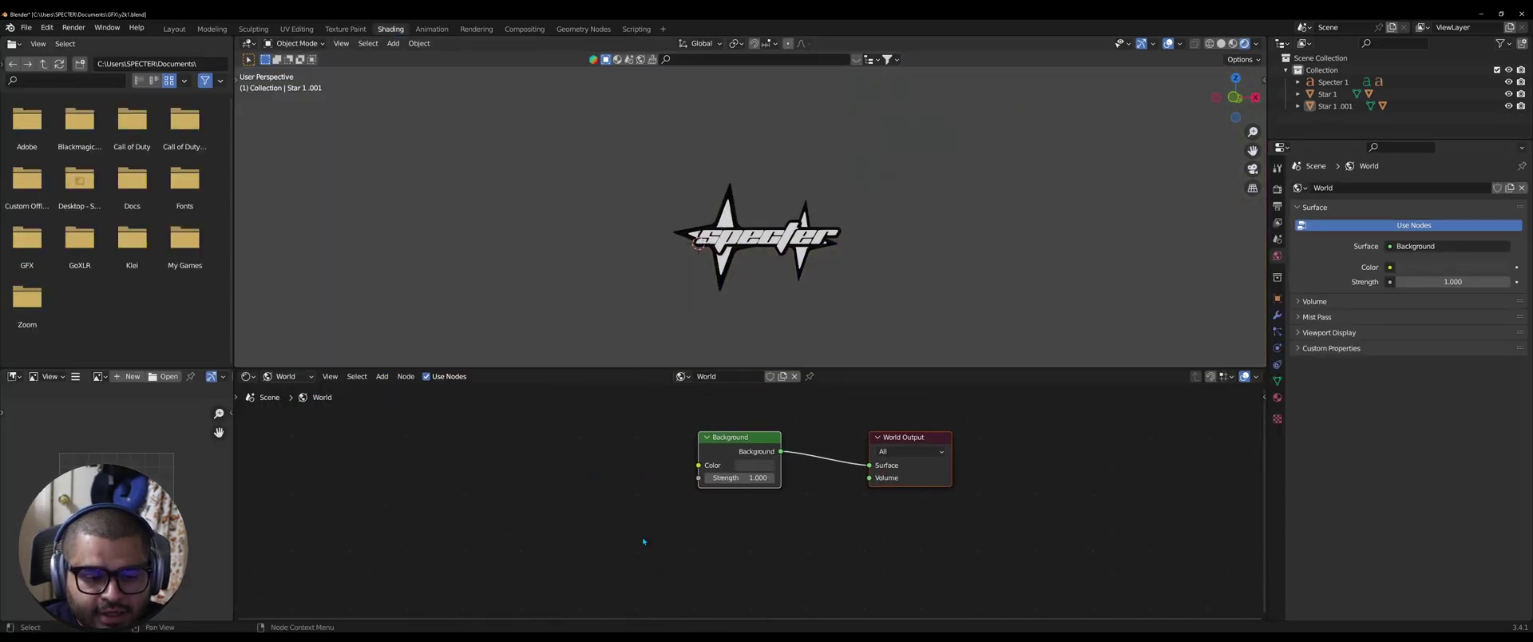
- Add an Environment Texture node and link its Color to the Background Color input
key(shift+a)
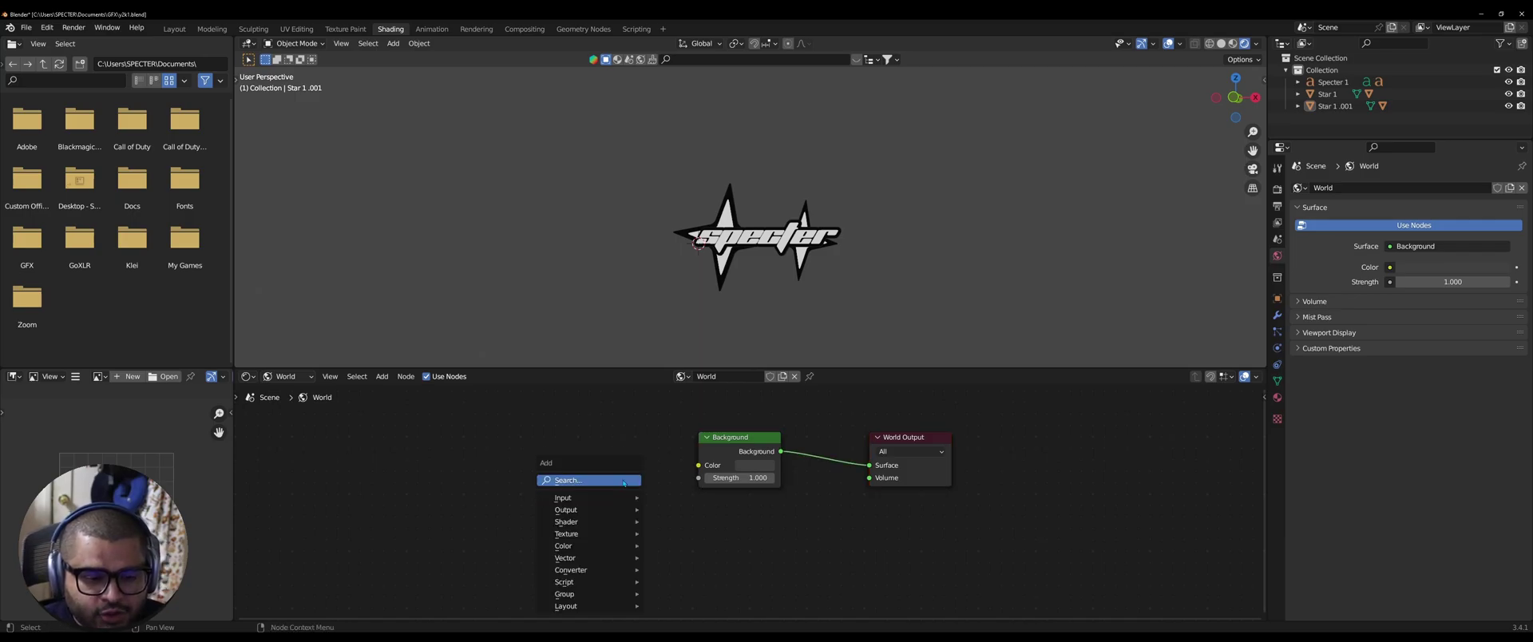
click(622, 479)
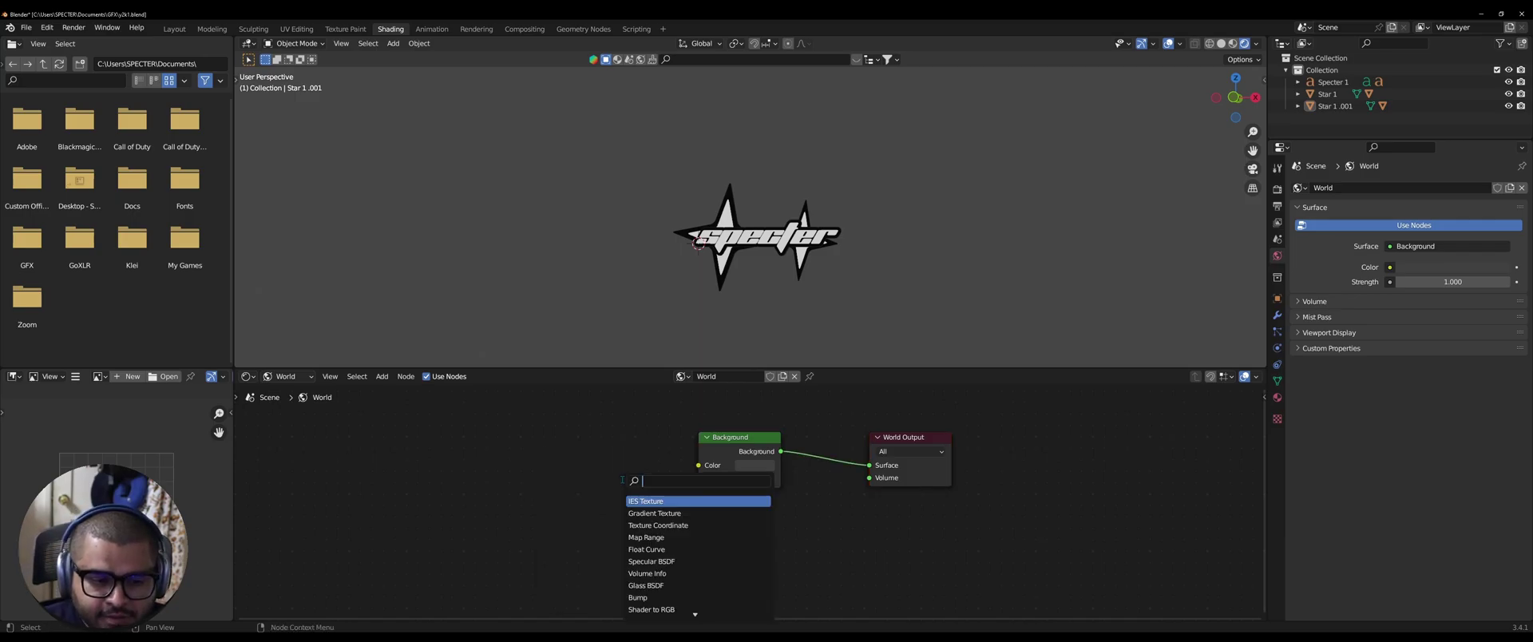
text(en)
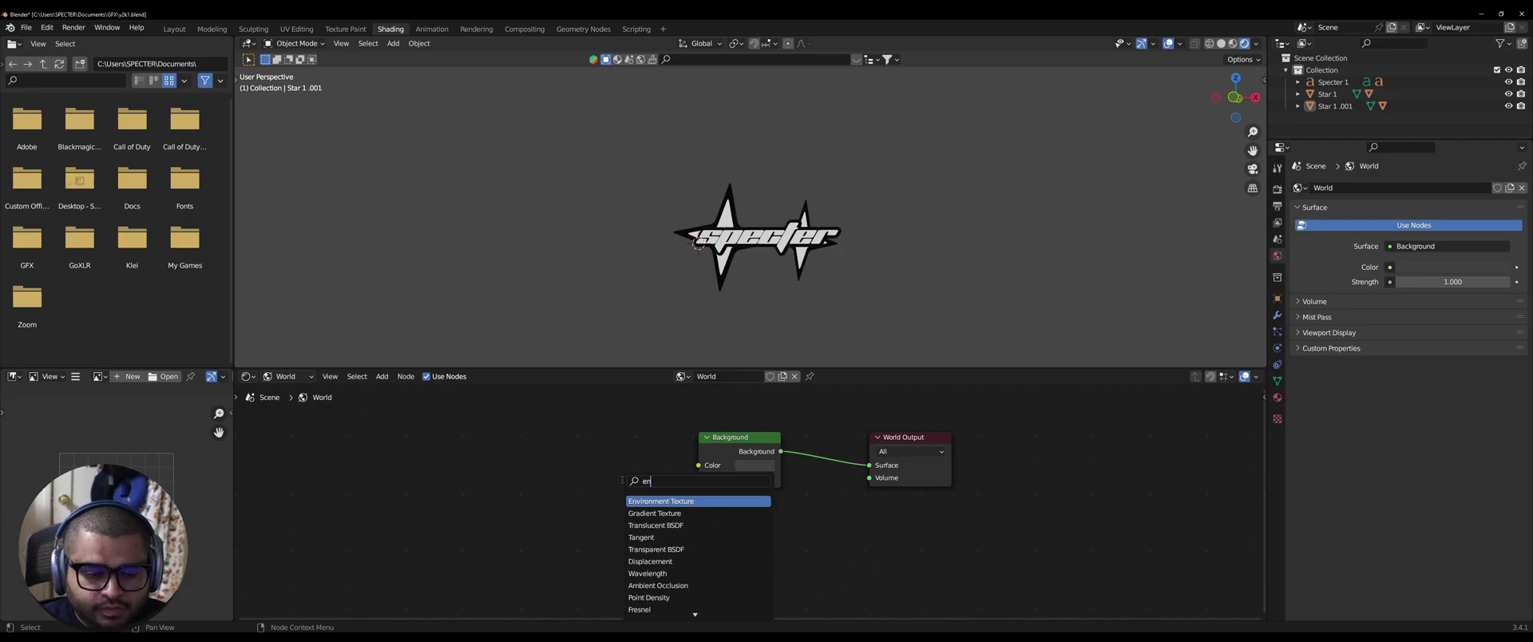
click(682, 502)
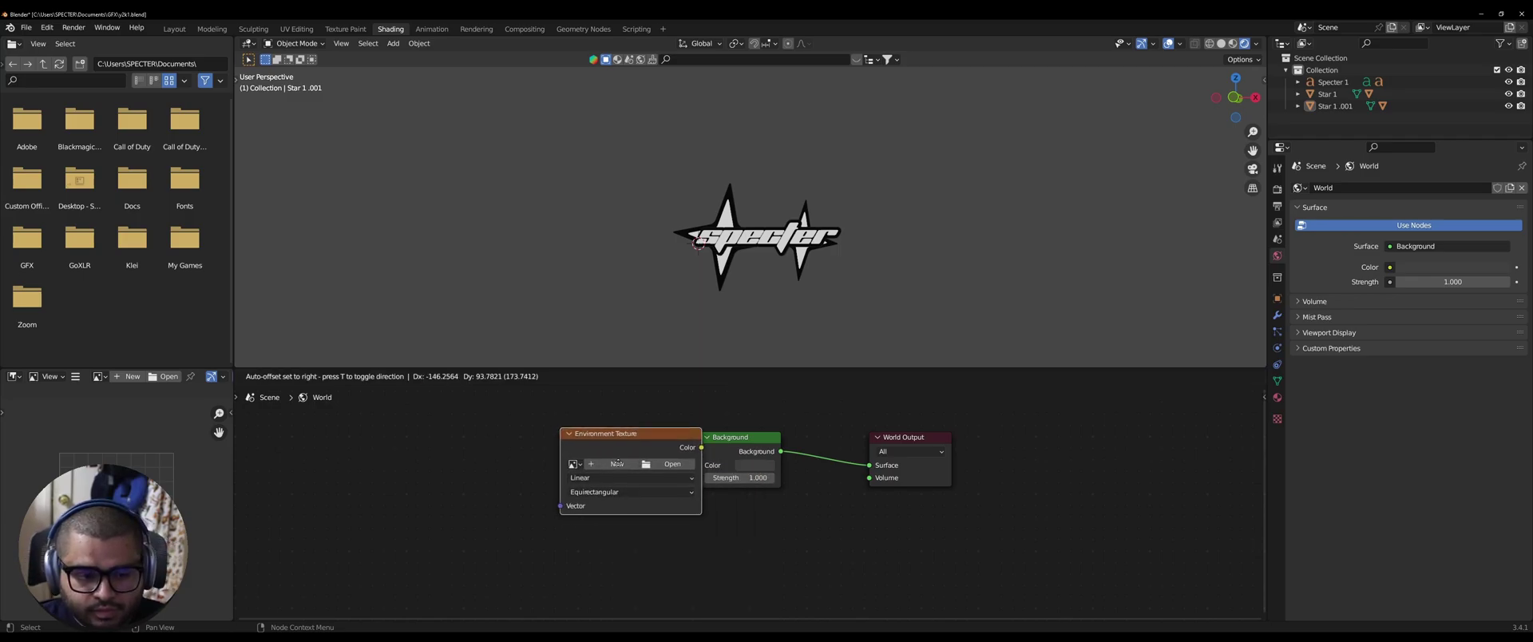
click(645, 446)
drag(648, 445, 698, 465)
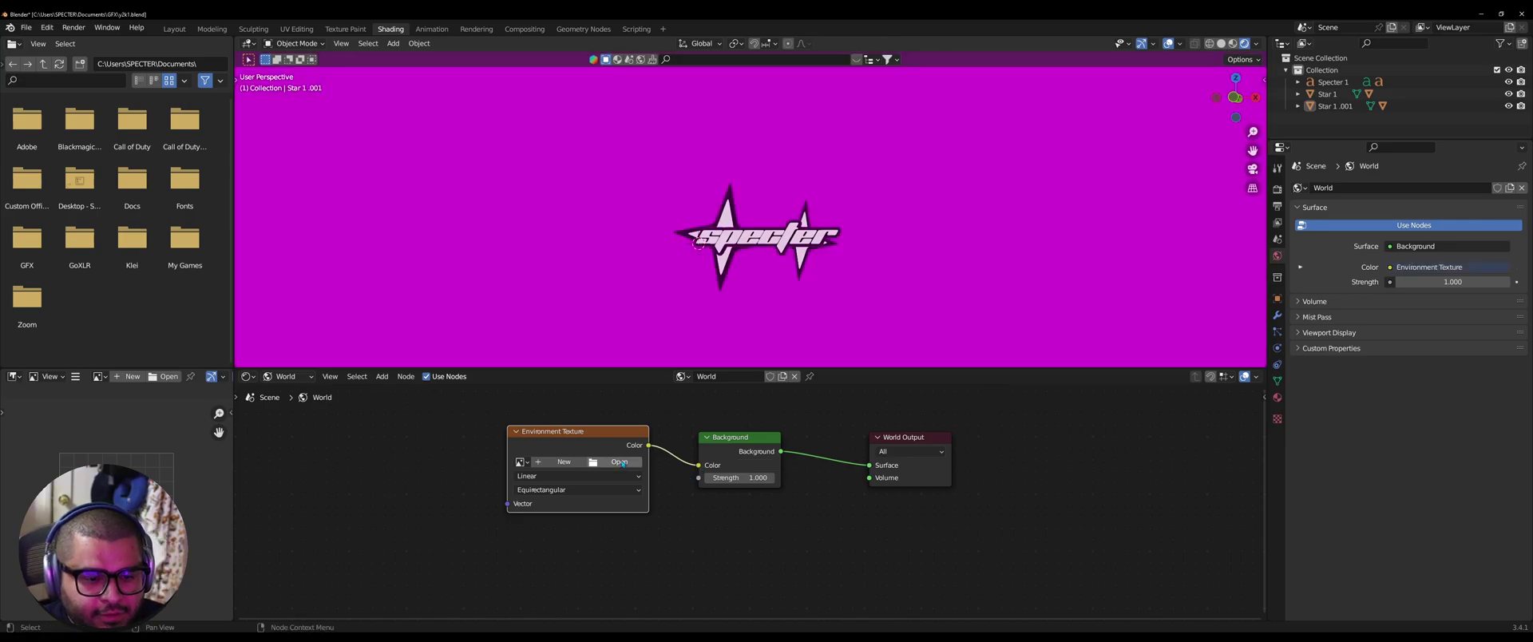
- Load studio.exr from Blender 3.4's datafiles\studiolights\world folder into the Environment Texture
click(621, 462)
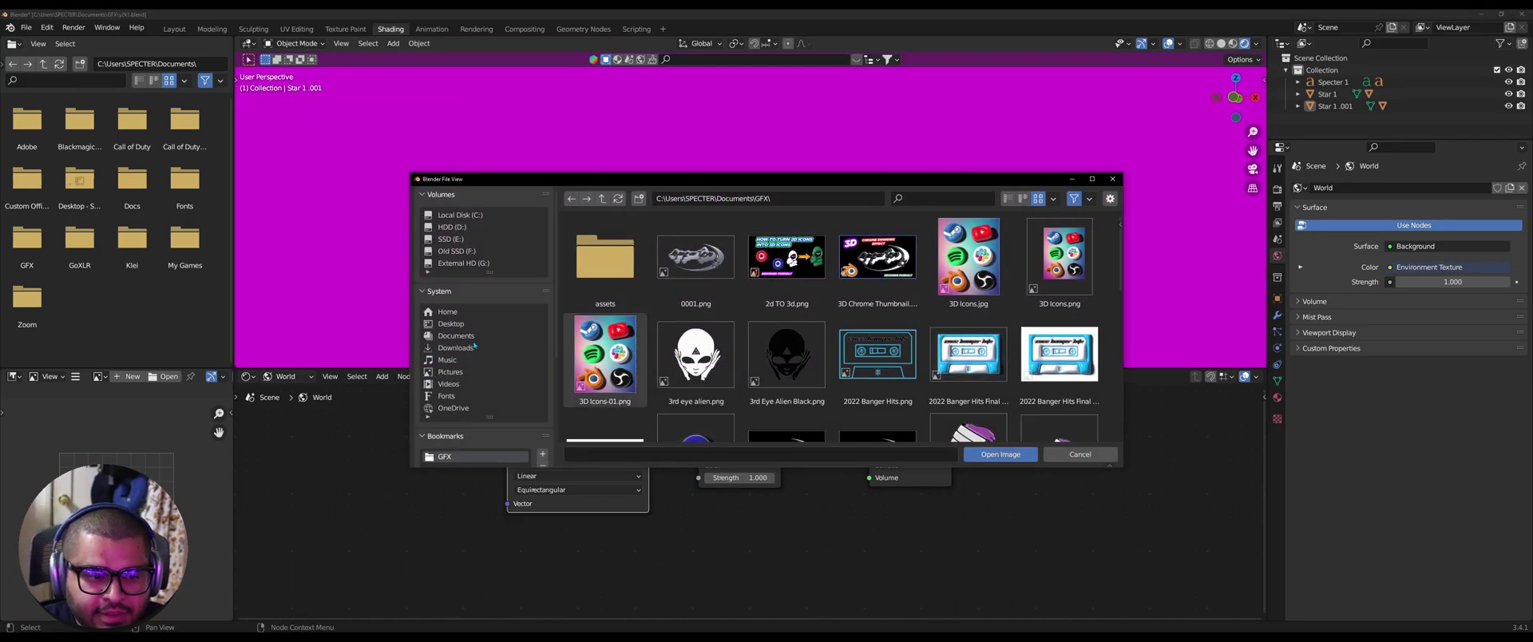
click(460, 215)
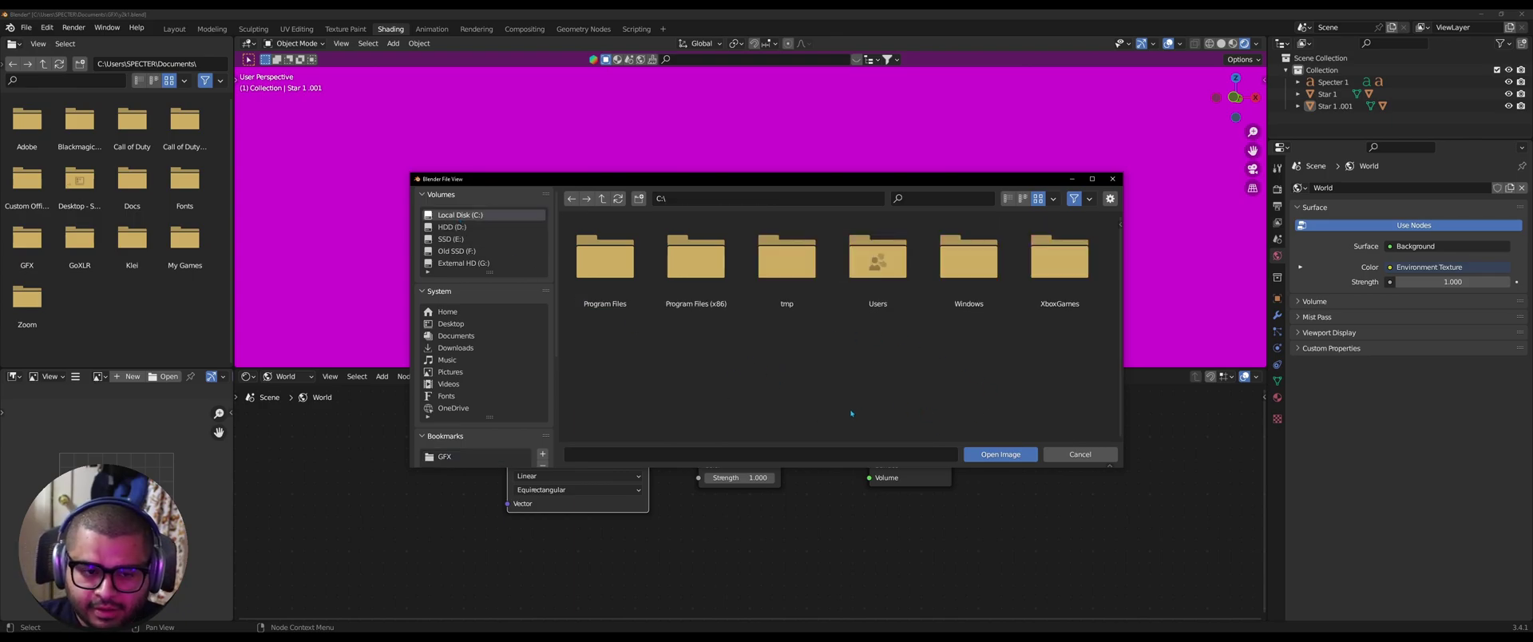
double_click(620, 266)
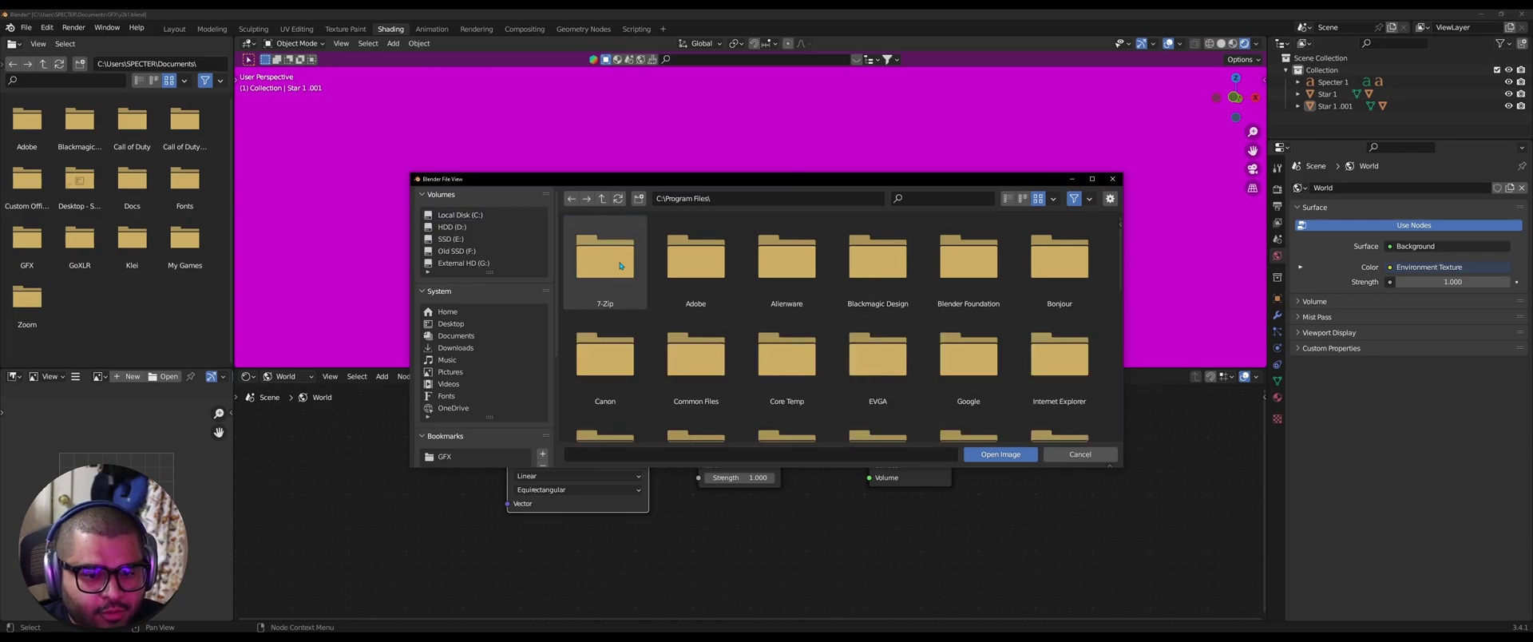
double_click(970, 262)
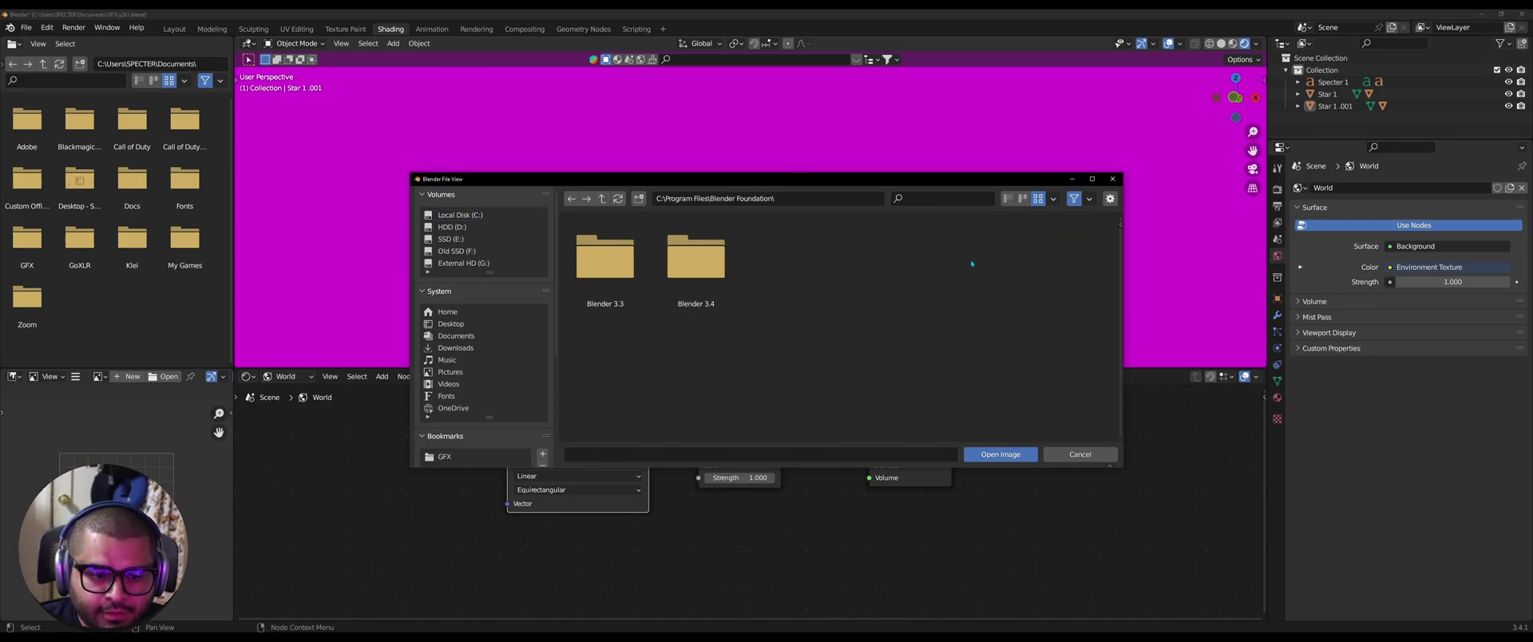
double_click(689, 262)
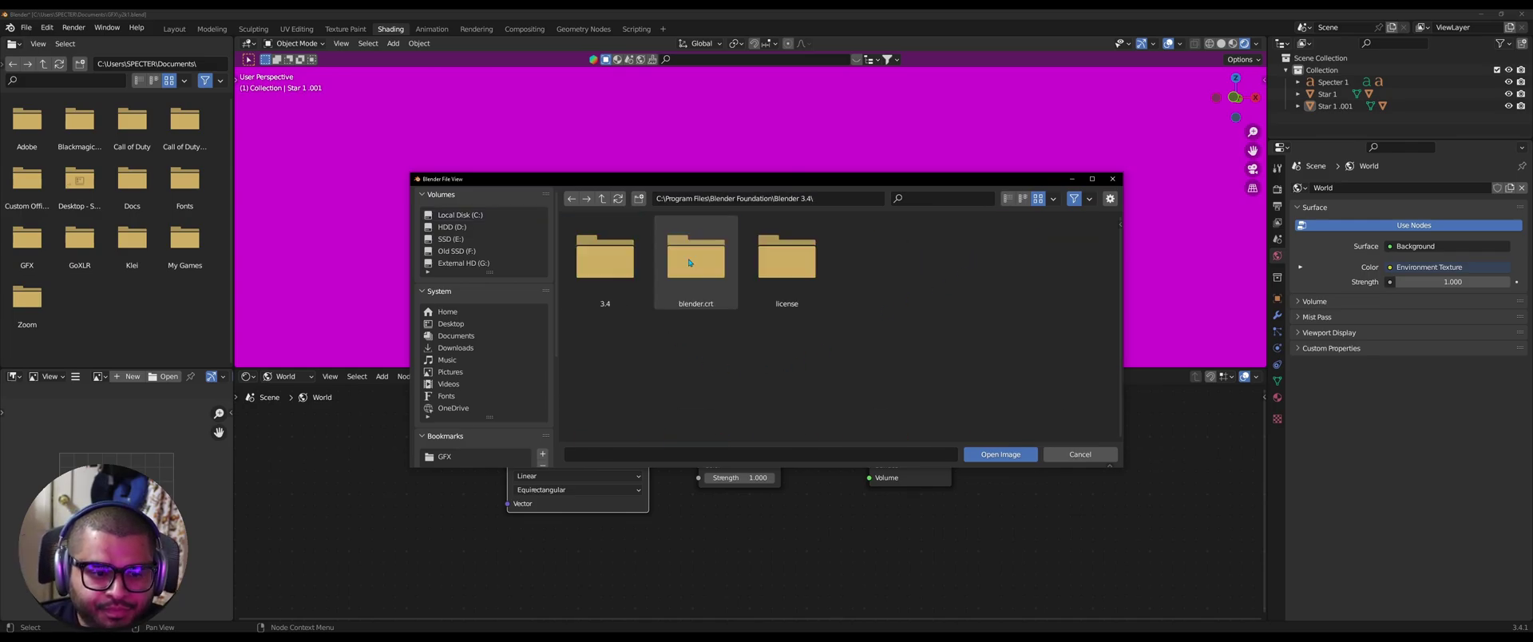
double_click(613, 263)
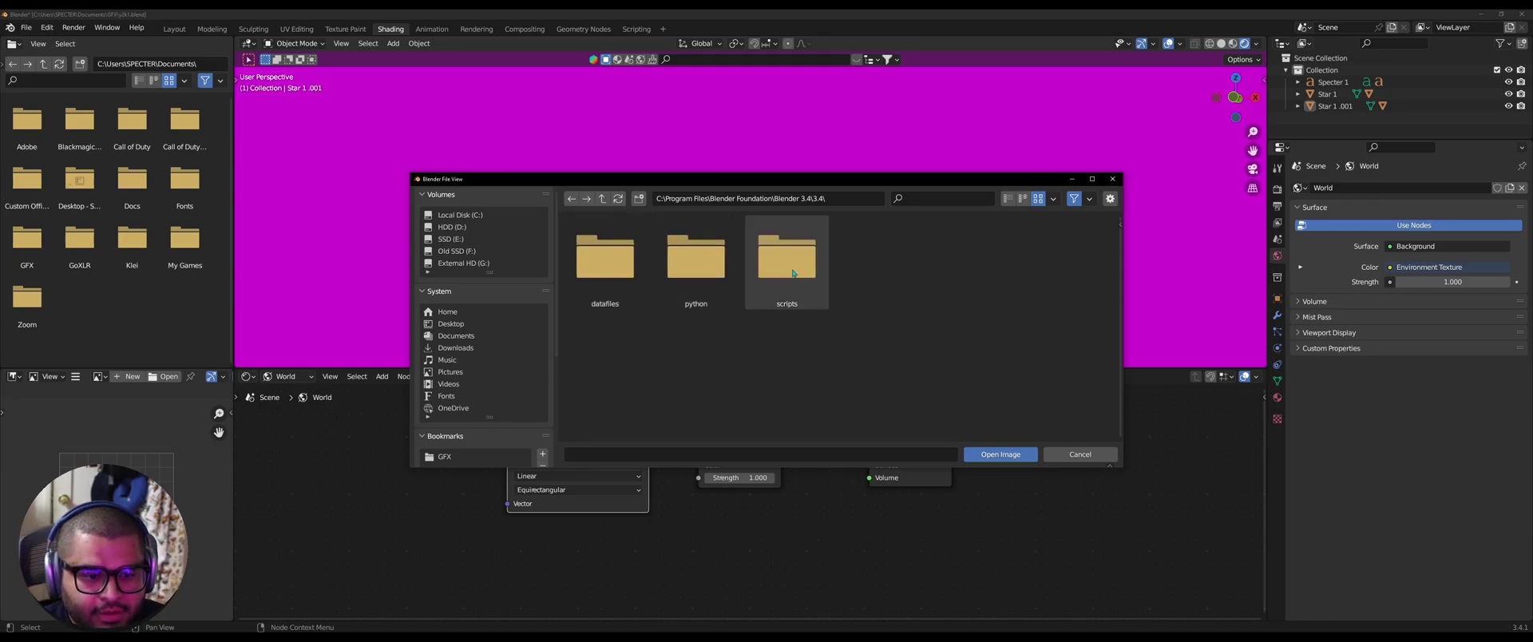
double_click(597, 259)
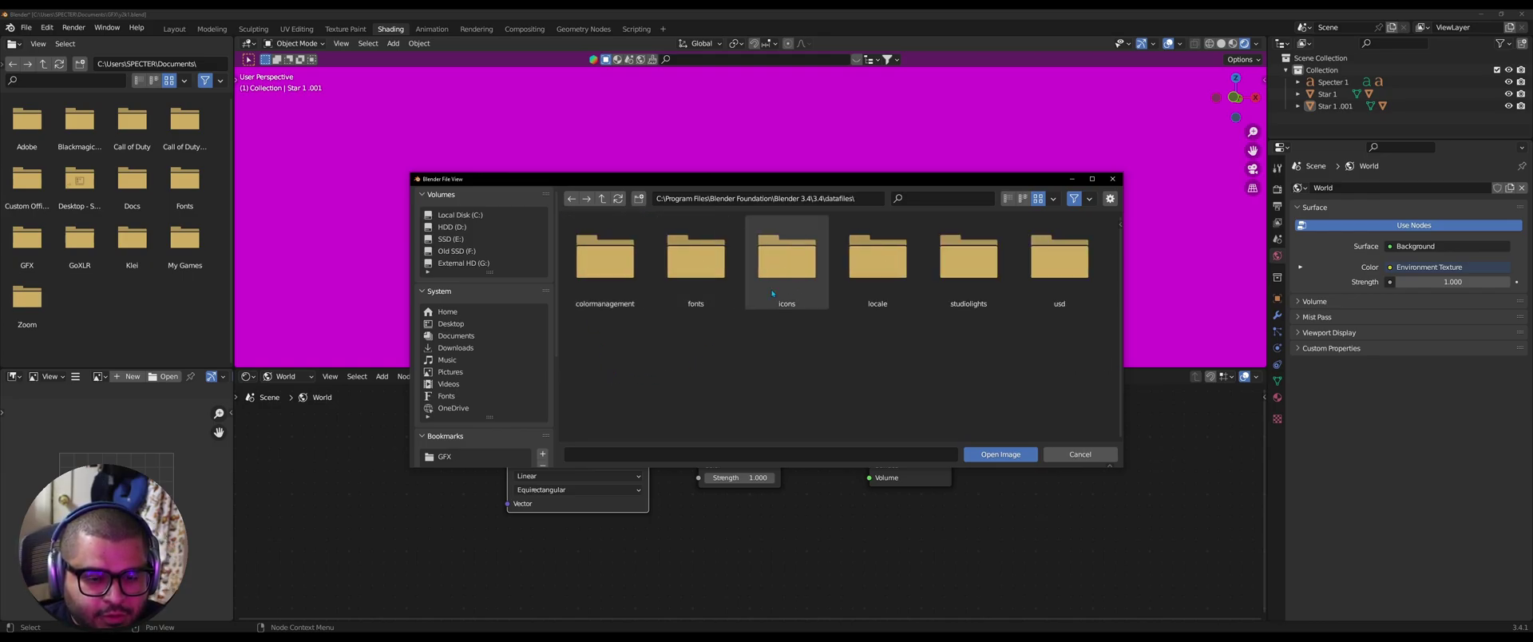
double_click(970, 262)
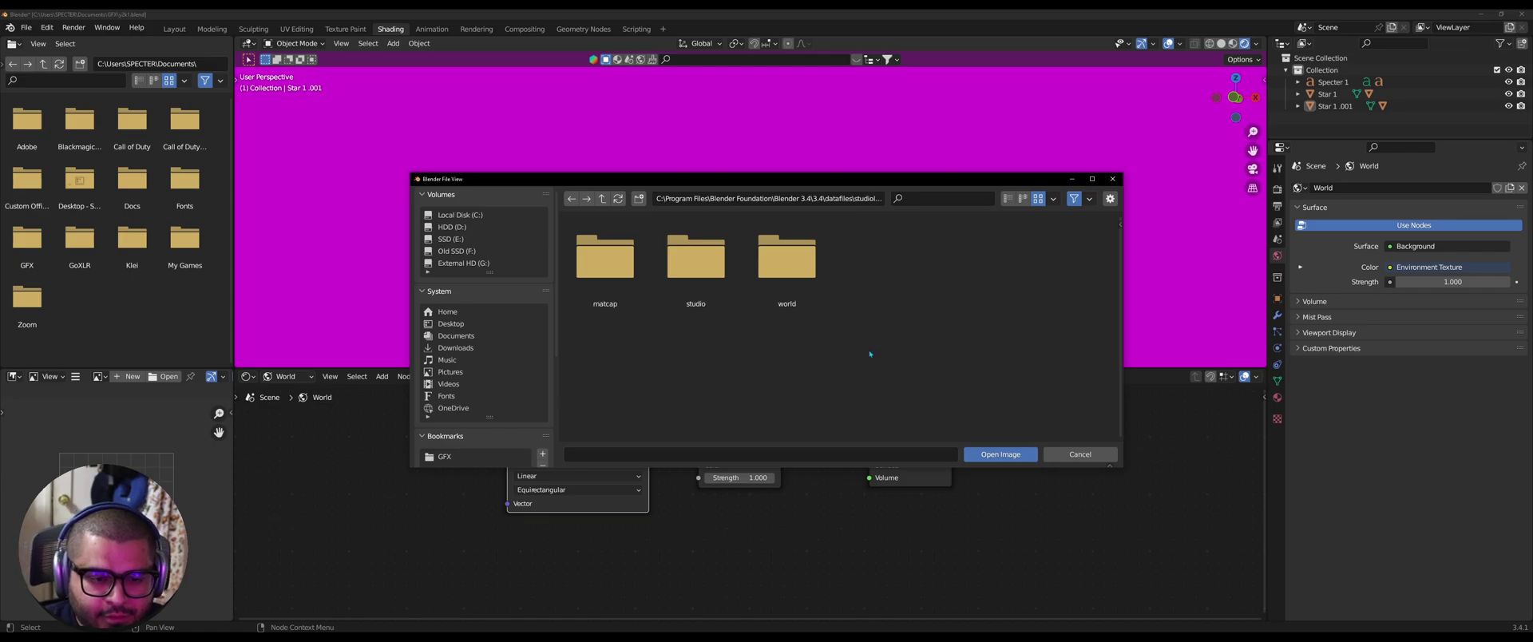
double_click(774, 263)
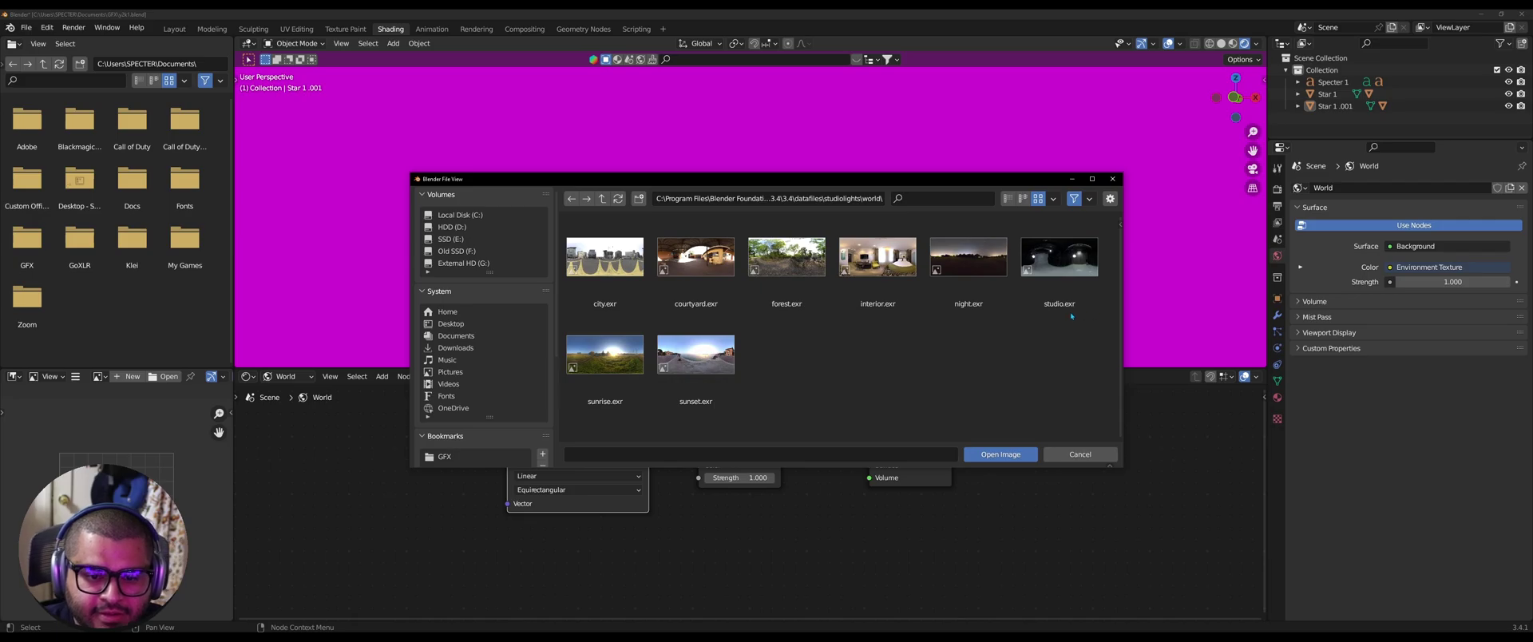
click(1061, 264)
click(1000, 453)
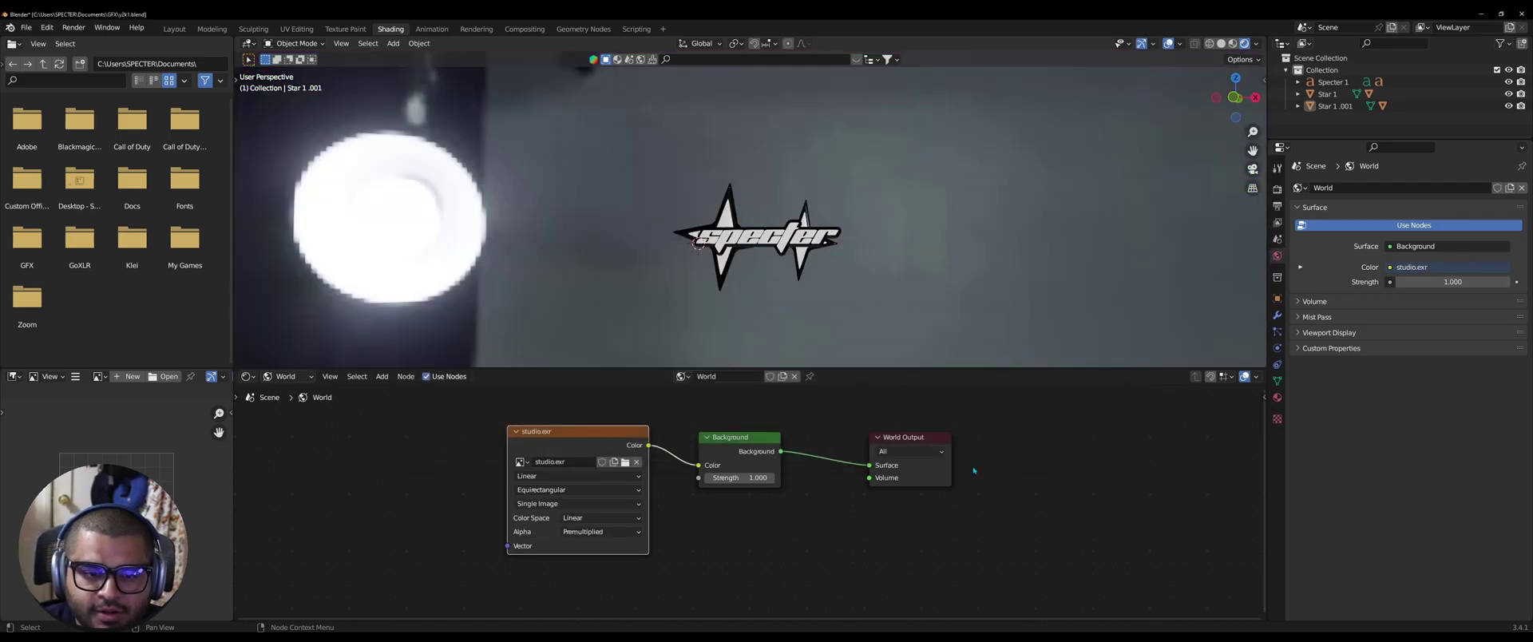
- Back in Layout, enable Transparent in the Render Properties Film panel
middle_drag(931, 241, 937, 244)
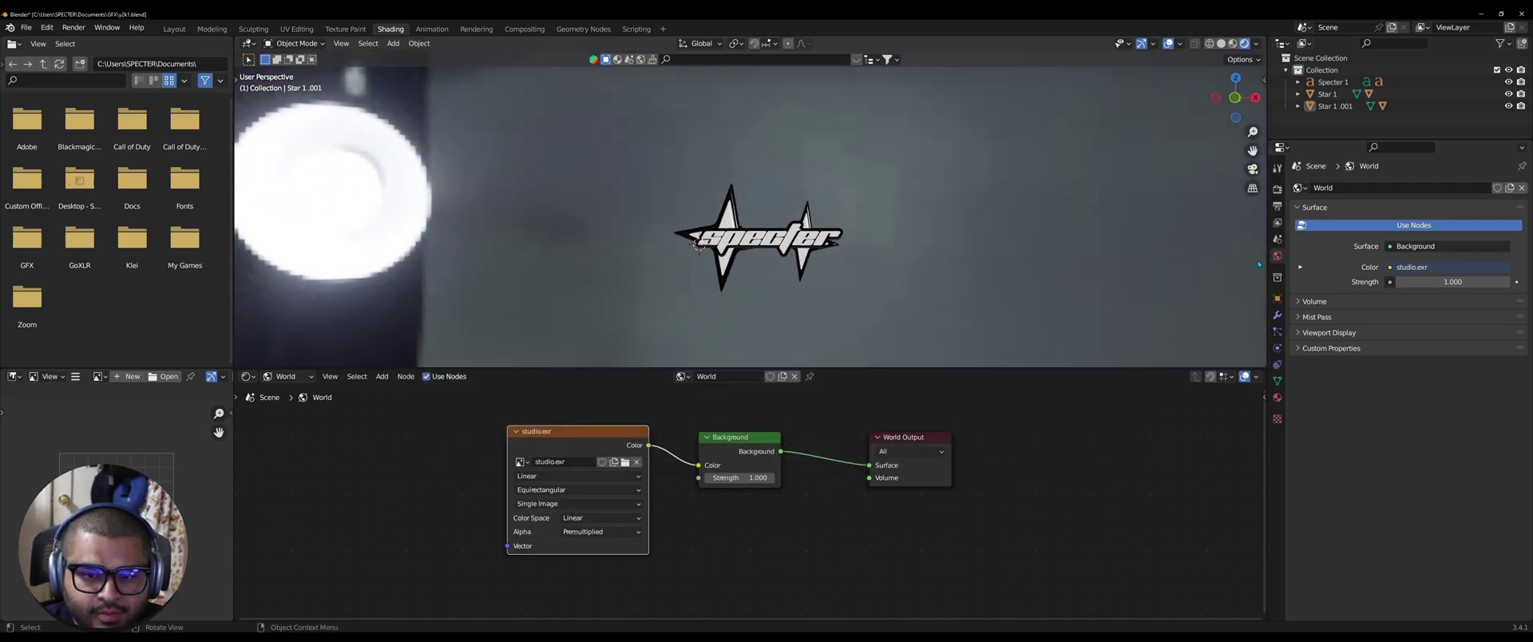
click(183, 30)
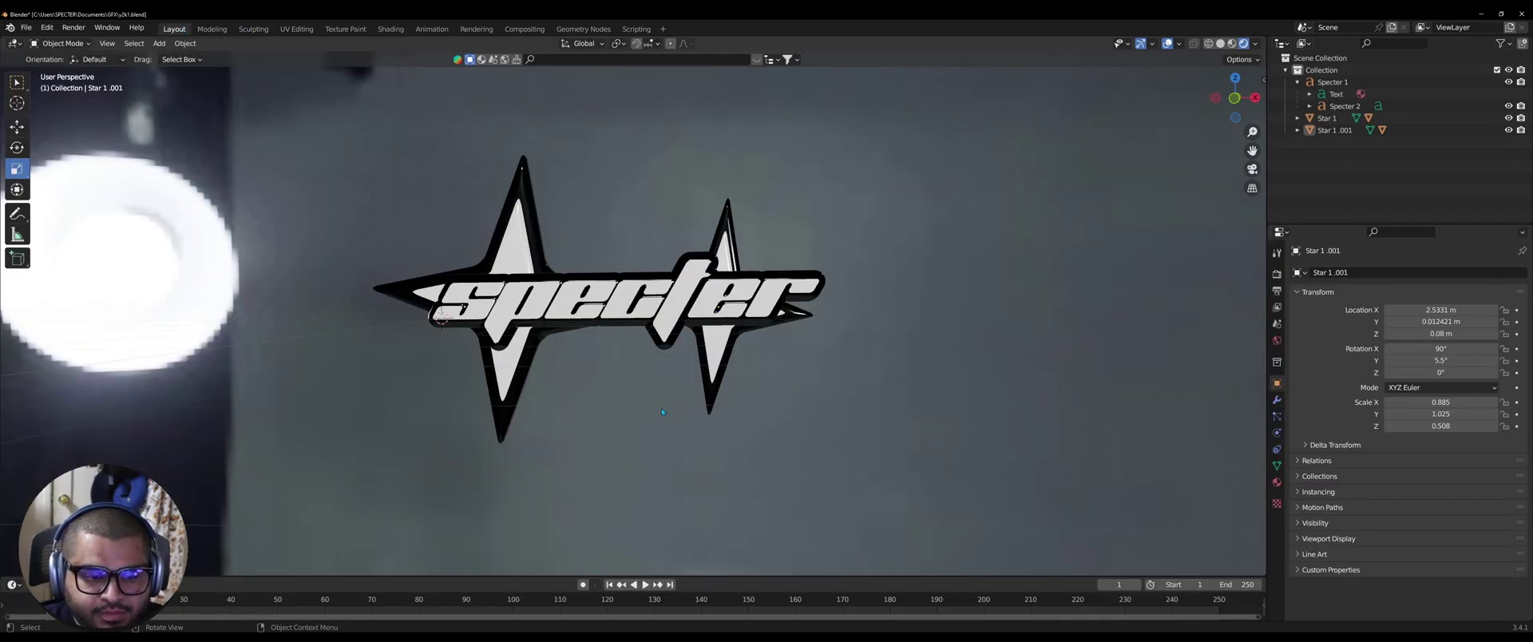
middle_drag(661, 412, 1030, 400)
click(1280, 274)
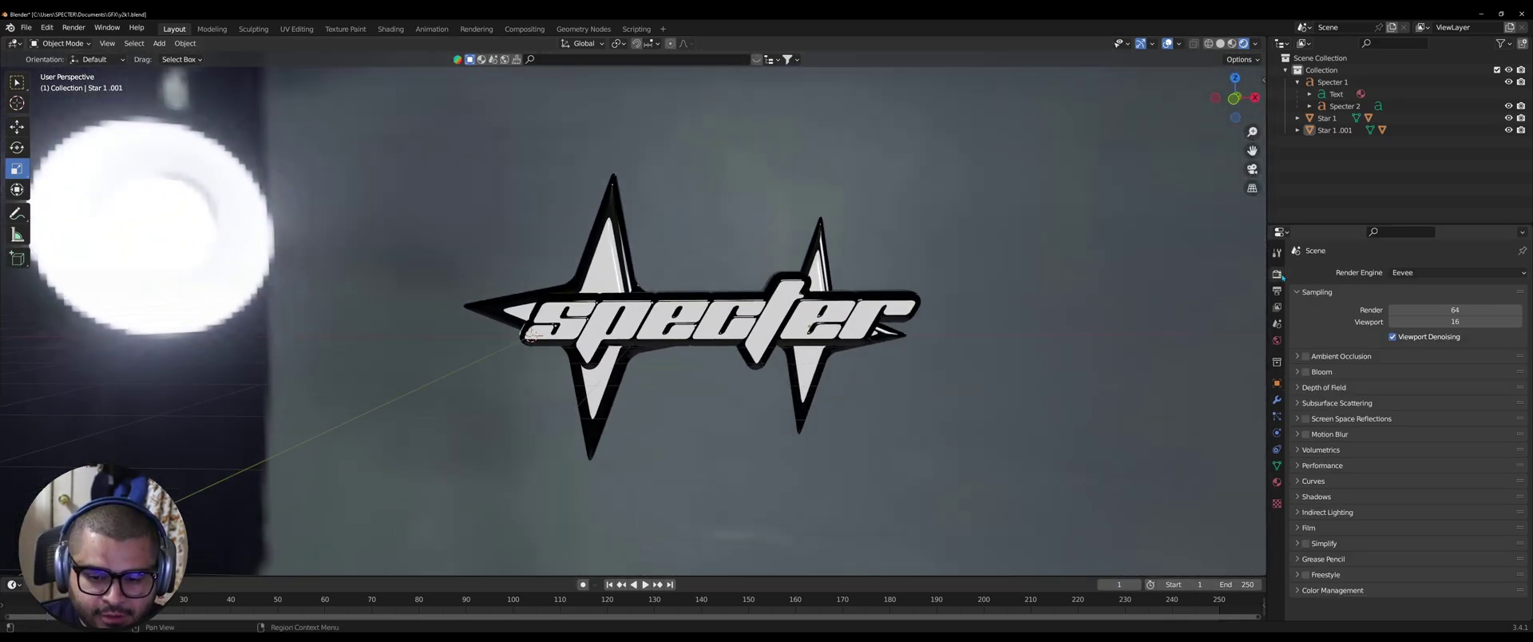
click(1298, 528)
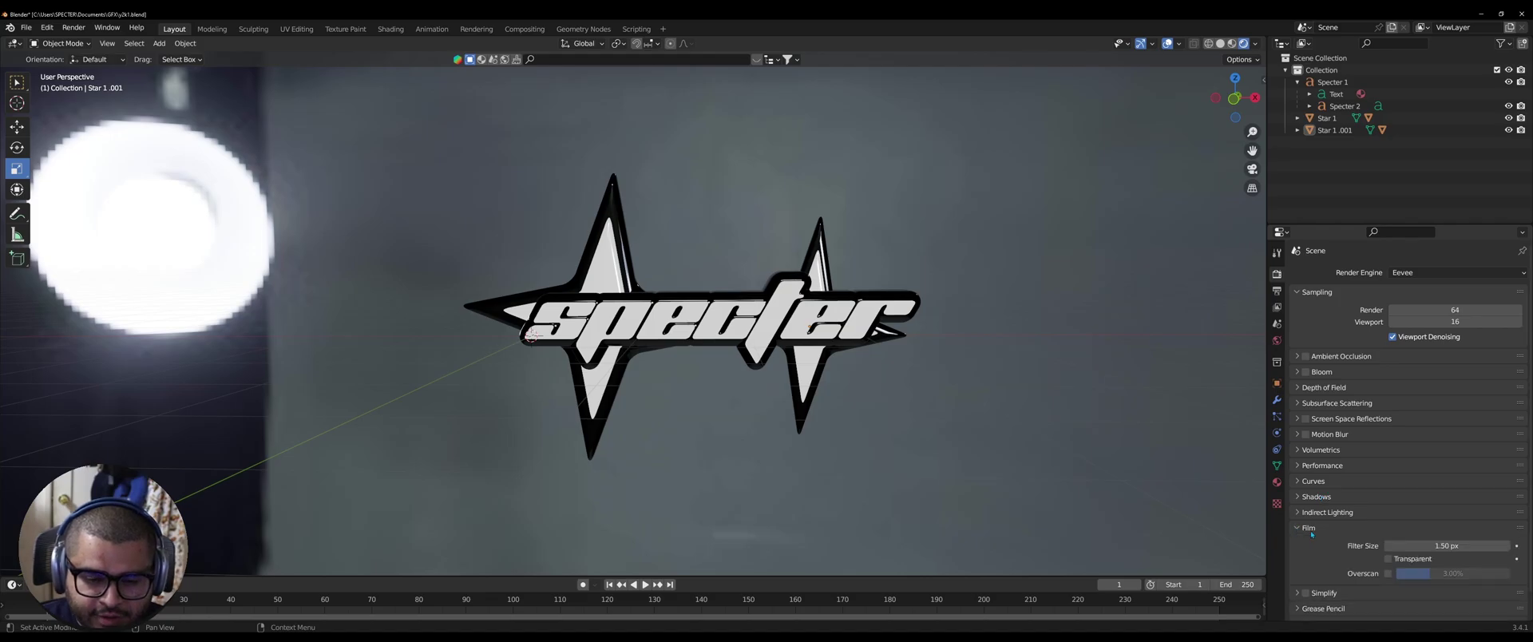
click(1386, 558)
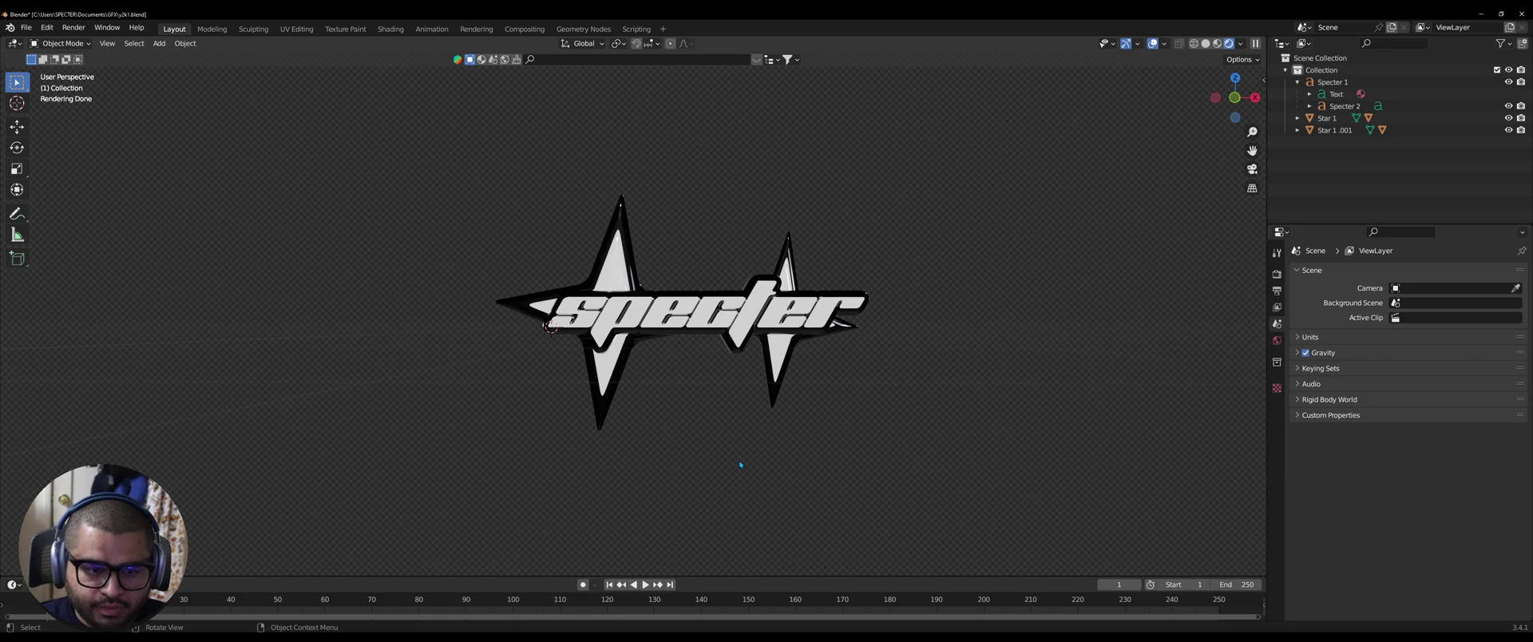
- Add a camera at 90° X and 0° Z rotation, move it back, and make it active
key(shift+a)
click(718, 452)
double_click(1428, 348)
text(9)
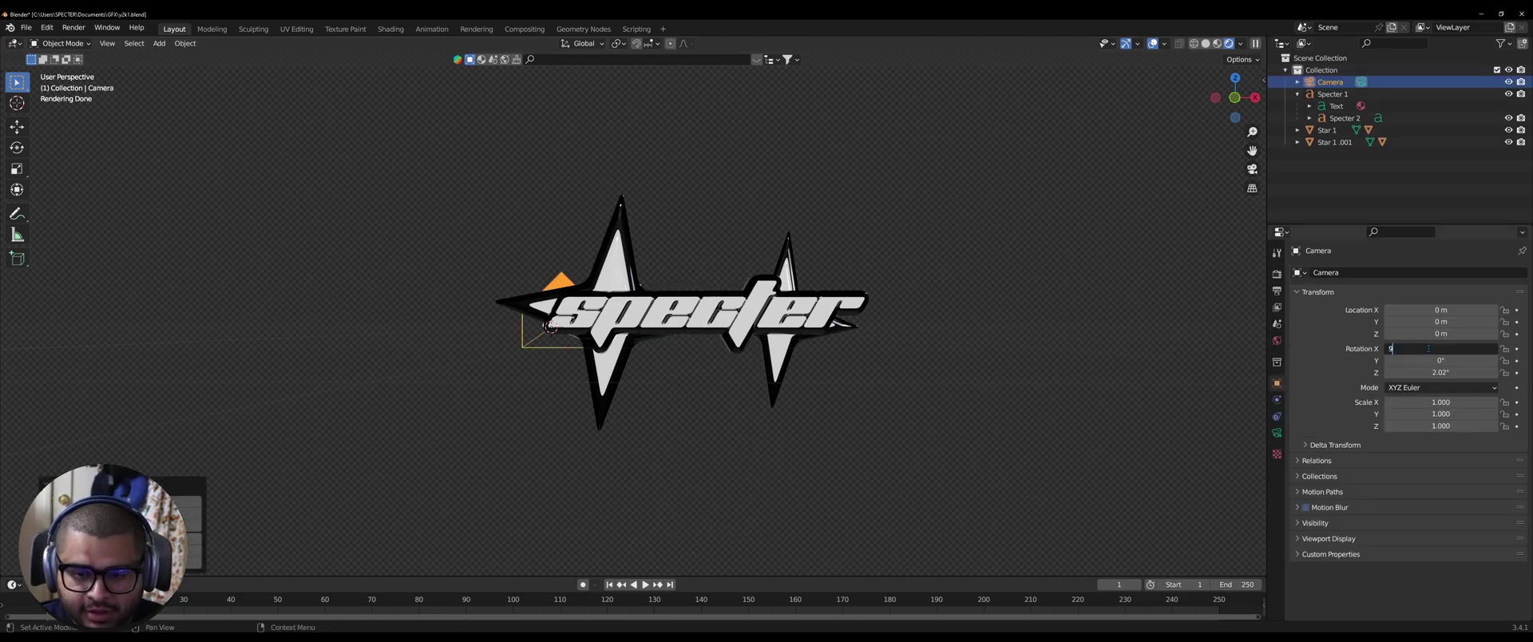
text(0)
key(Return)
double_click(1440, 372)
text(0)
key(Return)
mouse_move(1441, 321)
mouse_down()
mouse_move(1397, 321)
mouse_move(1477, 309)
mouse_move(1447, 333)
mouse_move(1433, 310)
mouse_up()
right_click(654, 412)
click(655, 413)
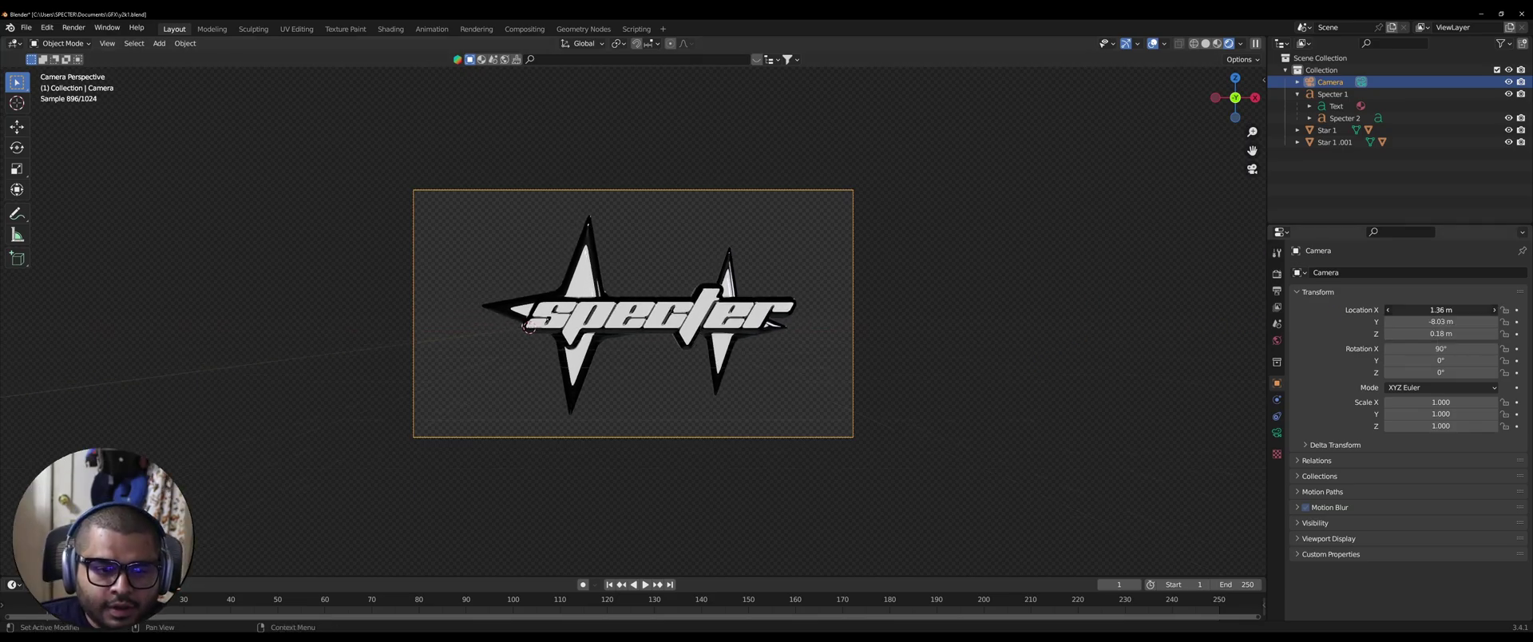
- Parent the right star to the Specter text with Ctrl+P > Object
click(760, 277)
scroll(763, 244, up, 3)
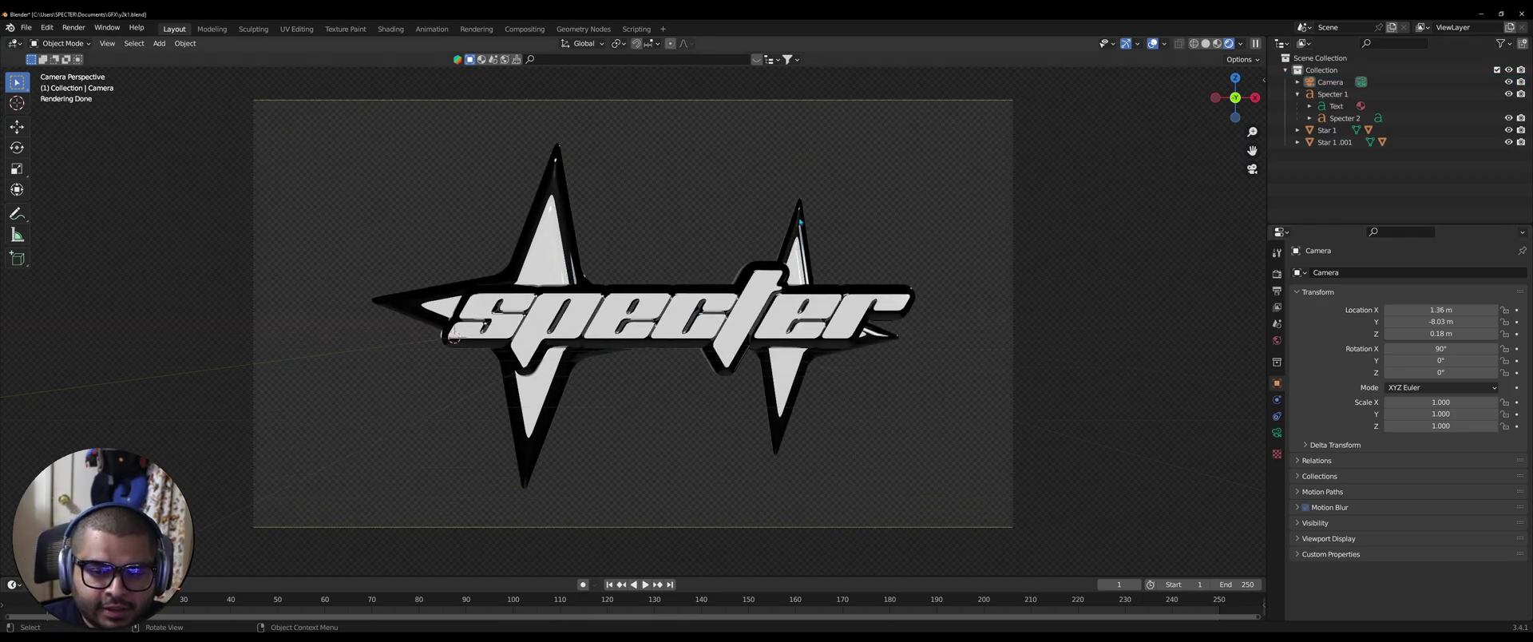
click(799, 222)
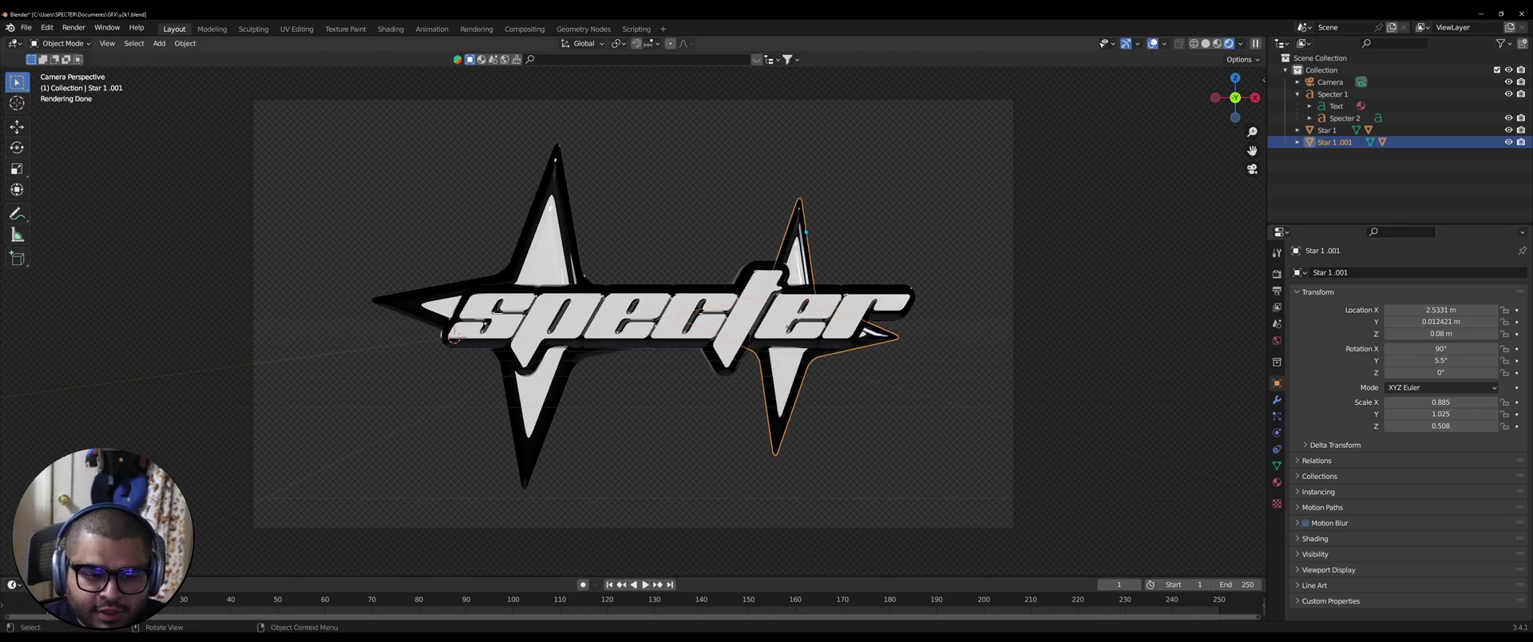
shift+click(767, 326)
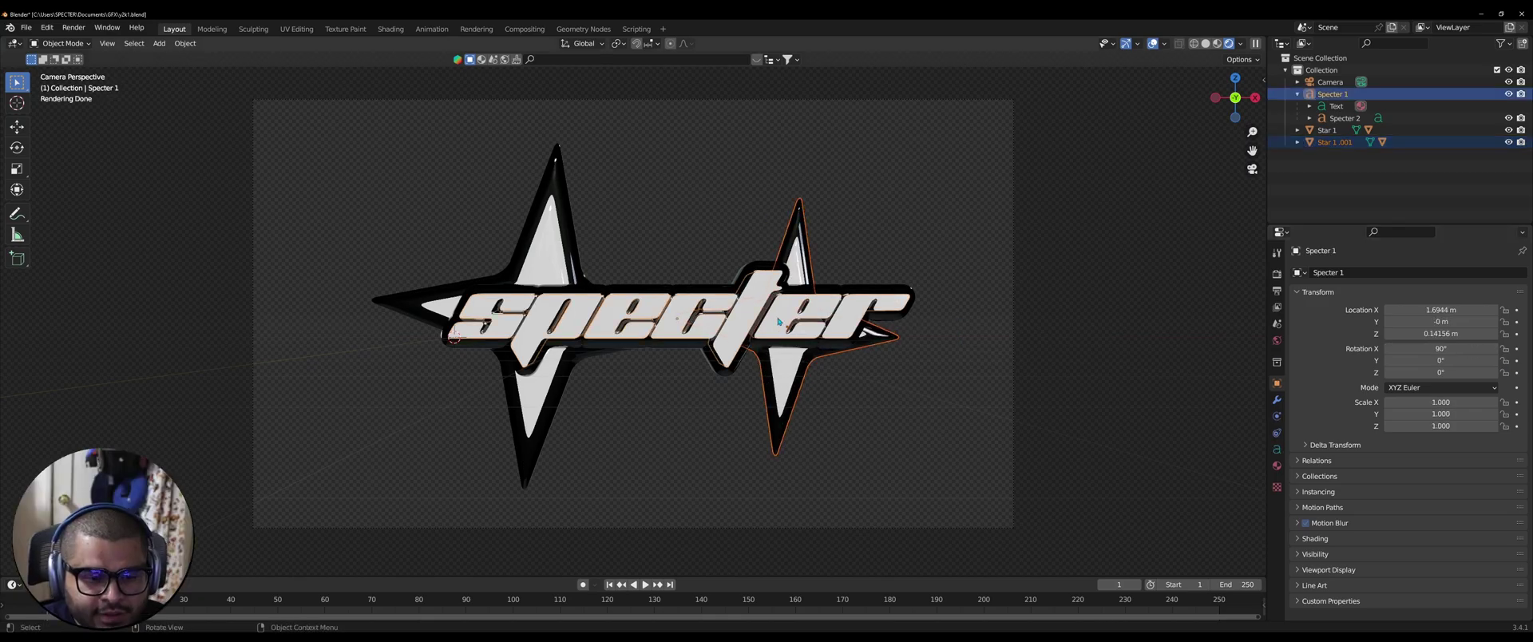
key(ctrl+p)
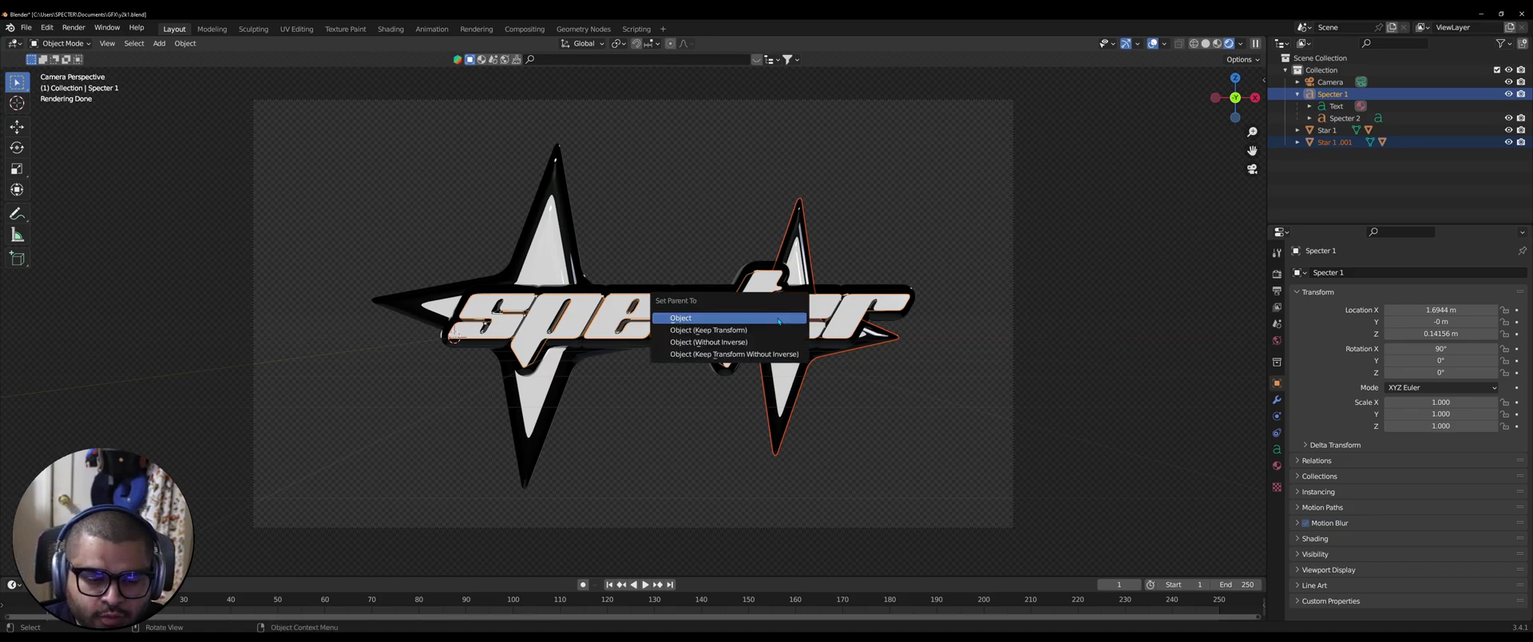
click(771, 313)
- Parent the left star to the Specter text too, then test-rotate the text and cancel
click(607, 283)
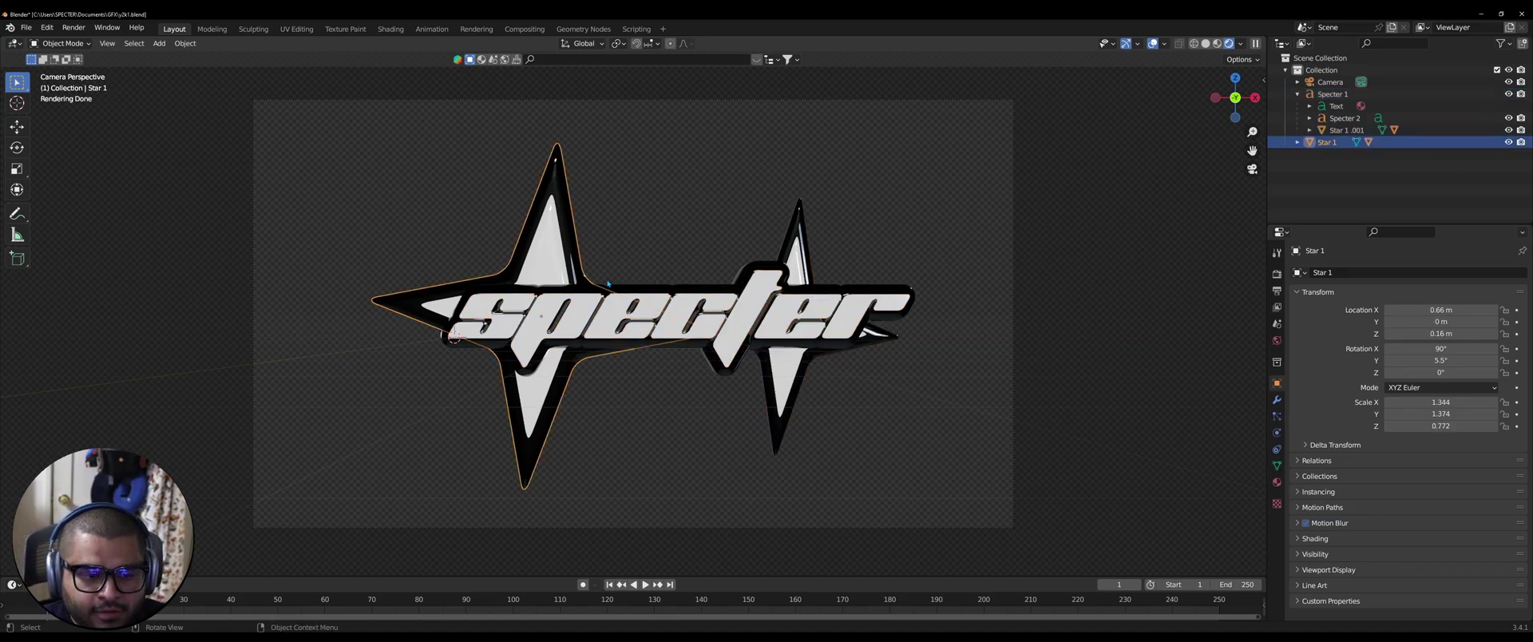
shift+click(580, 320)
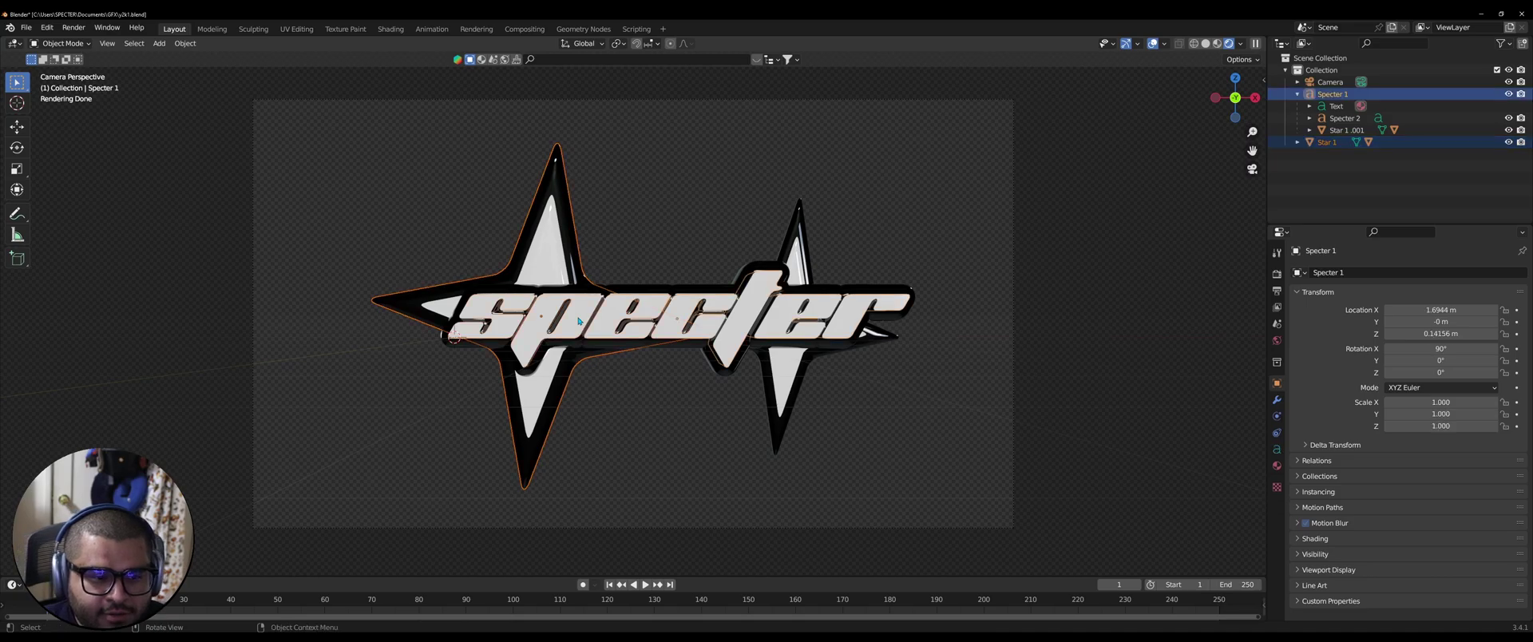
key(ctrl+p)
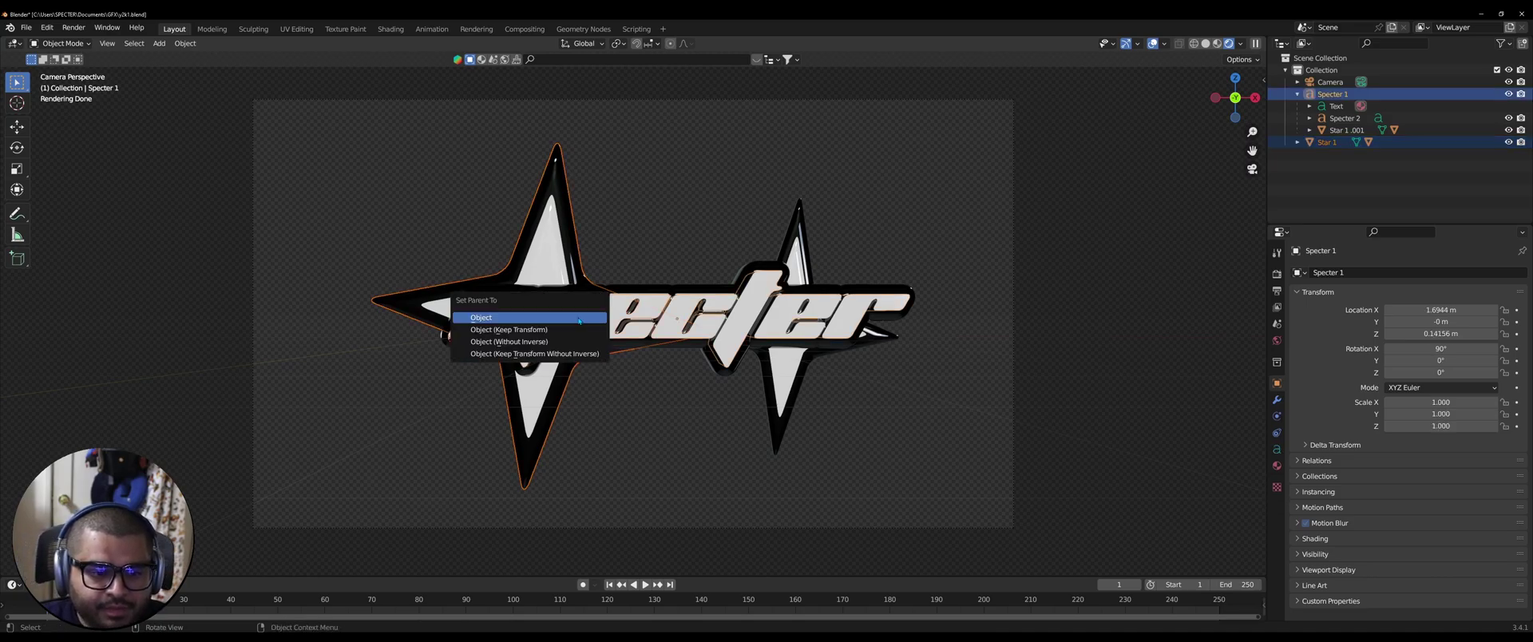
click(579, 308)
click(804, 330)
shift+click(805, 330)
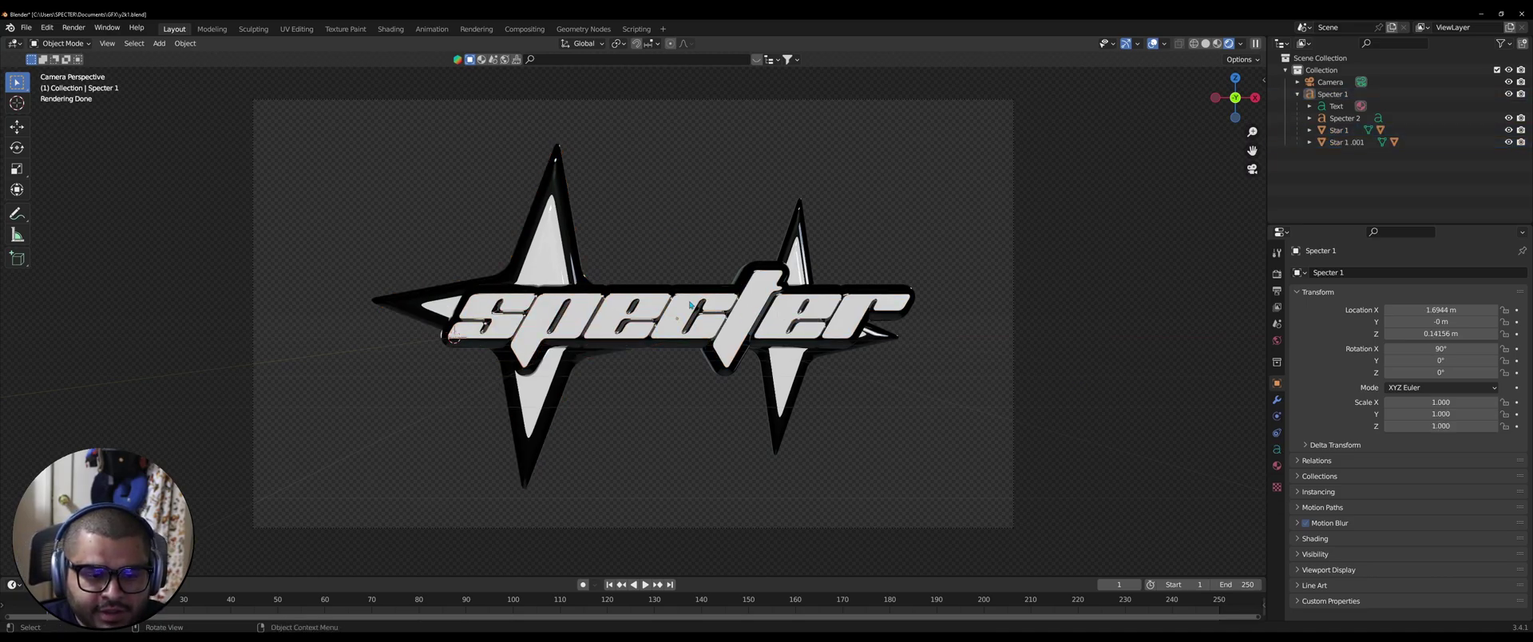
click(682, 308)
drag(1476, 349, 1460, 348)
key(Escape)
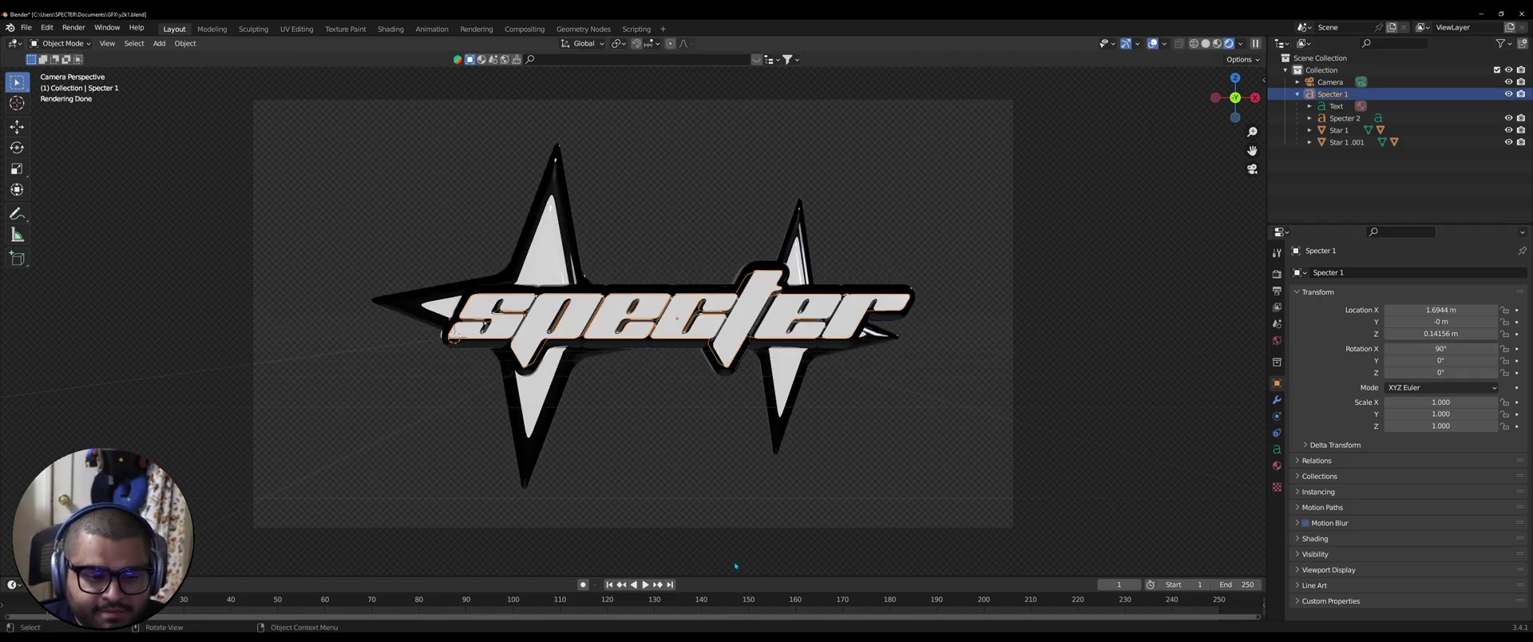
- Enlarge the timeline and keyframe Rotation Z at 0° on frame 1 and 20° on frame 50
drag(741, 575, 743, 468)
scroll(870, 270, down, 3)
scroll(870, 270, up, 2)
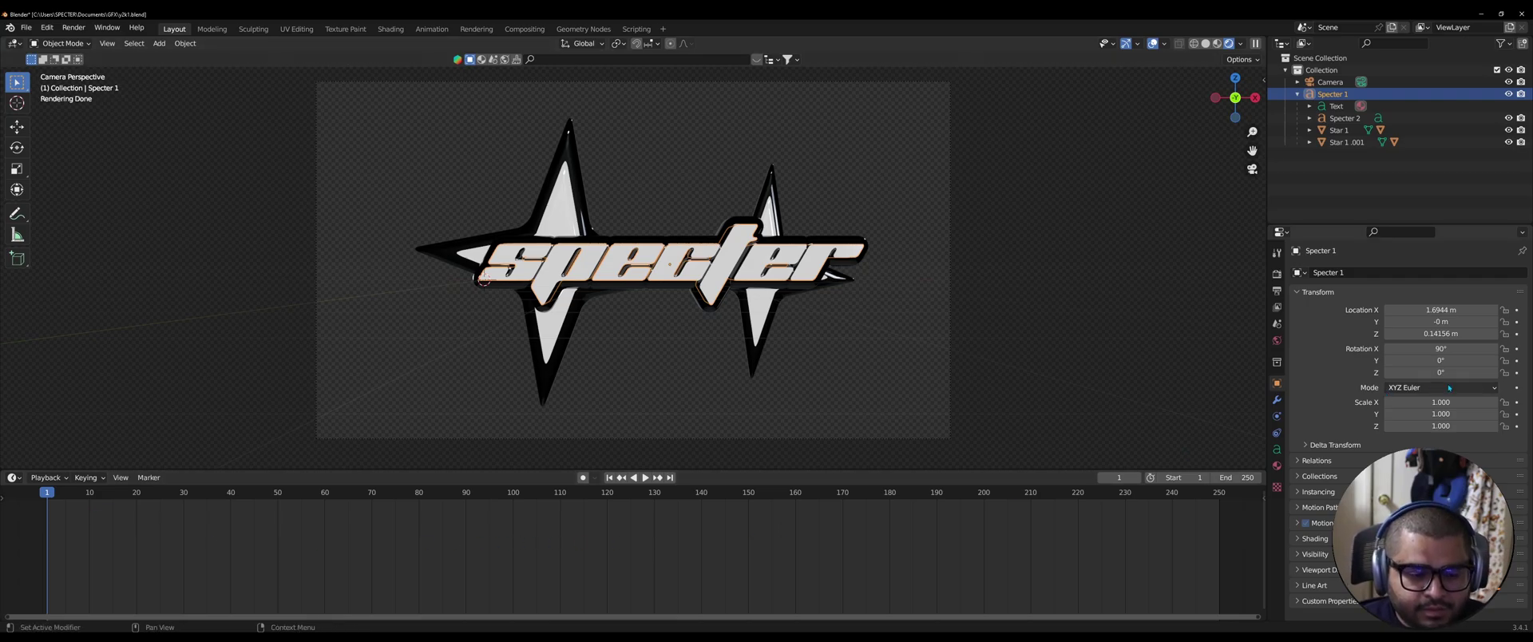
click(1516, 374)
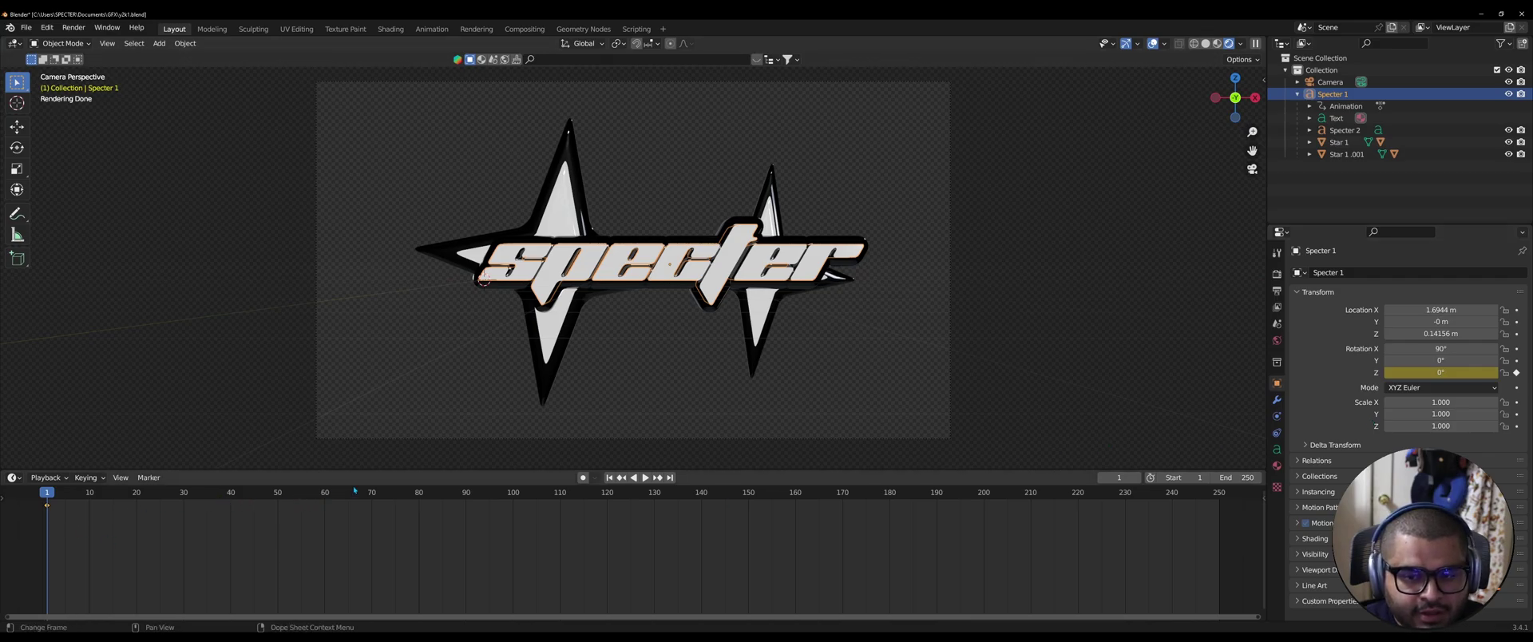
click(277, 492)
double_click(1451, 372)
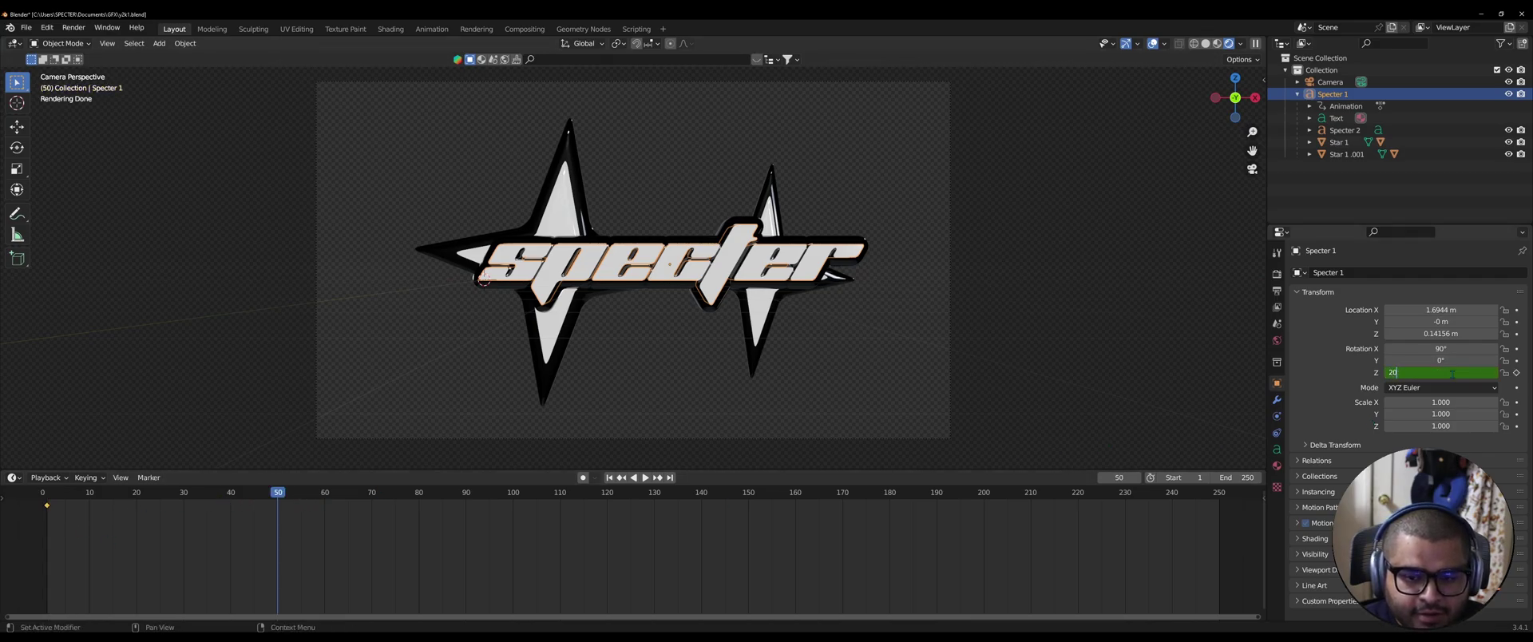
text(20)
key(Return)
click(1516, 373)
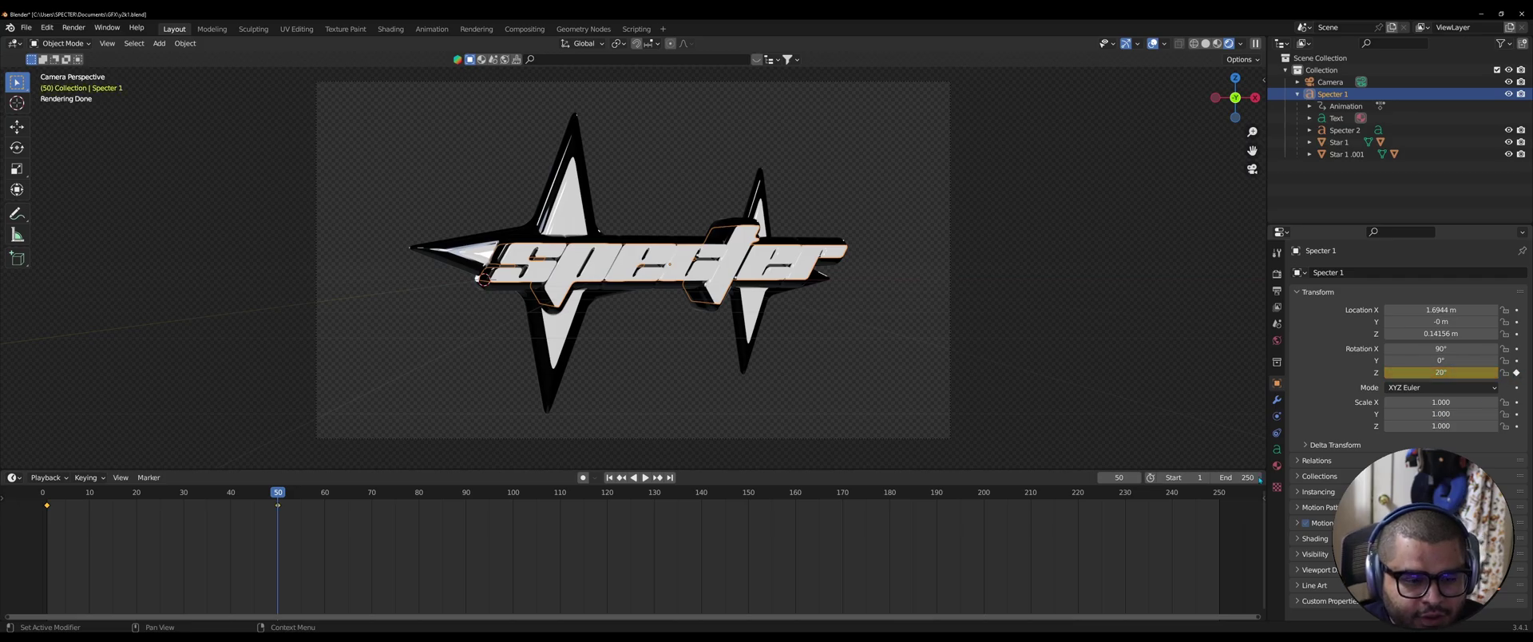
- Keyframe Rotation Z at -20° on frame 100
click(507, 493)
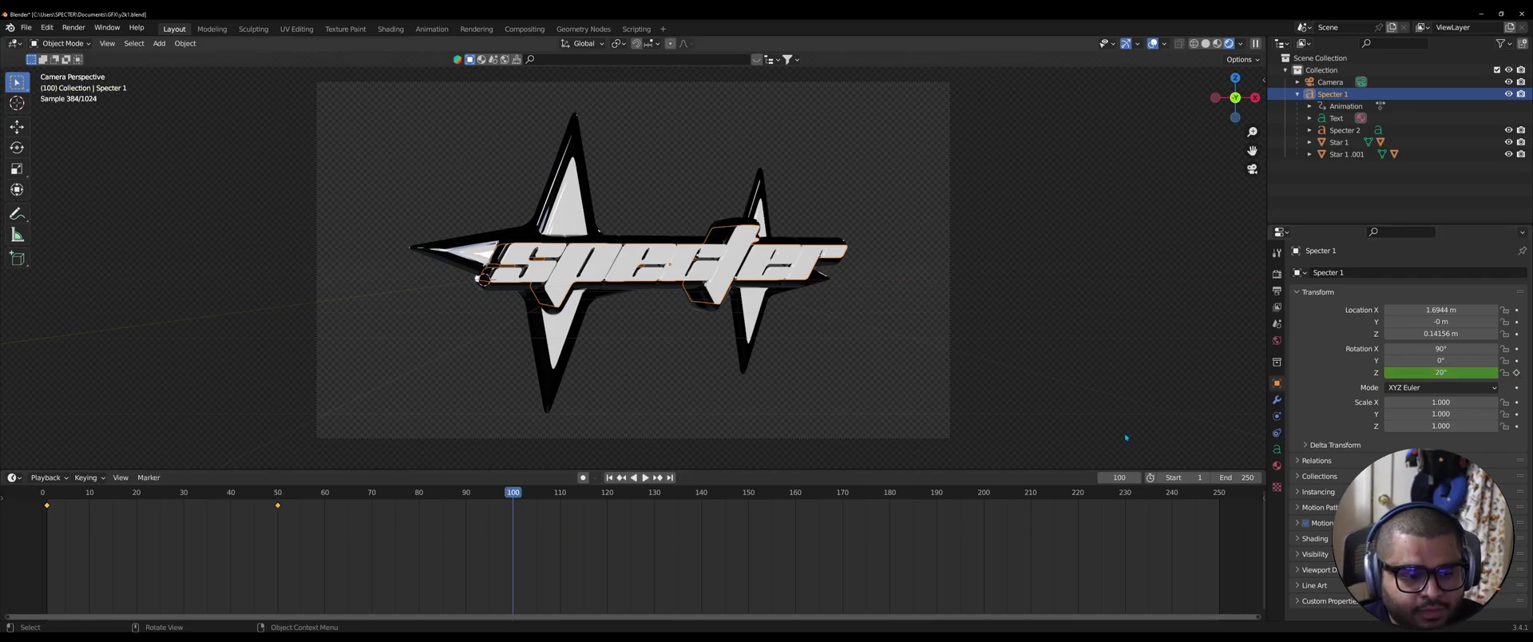
double_click(1441, 373)
key(BackSpace)
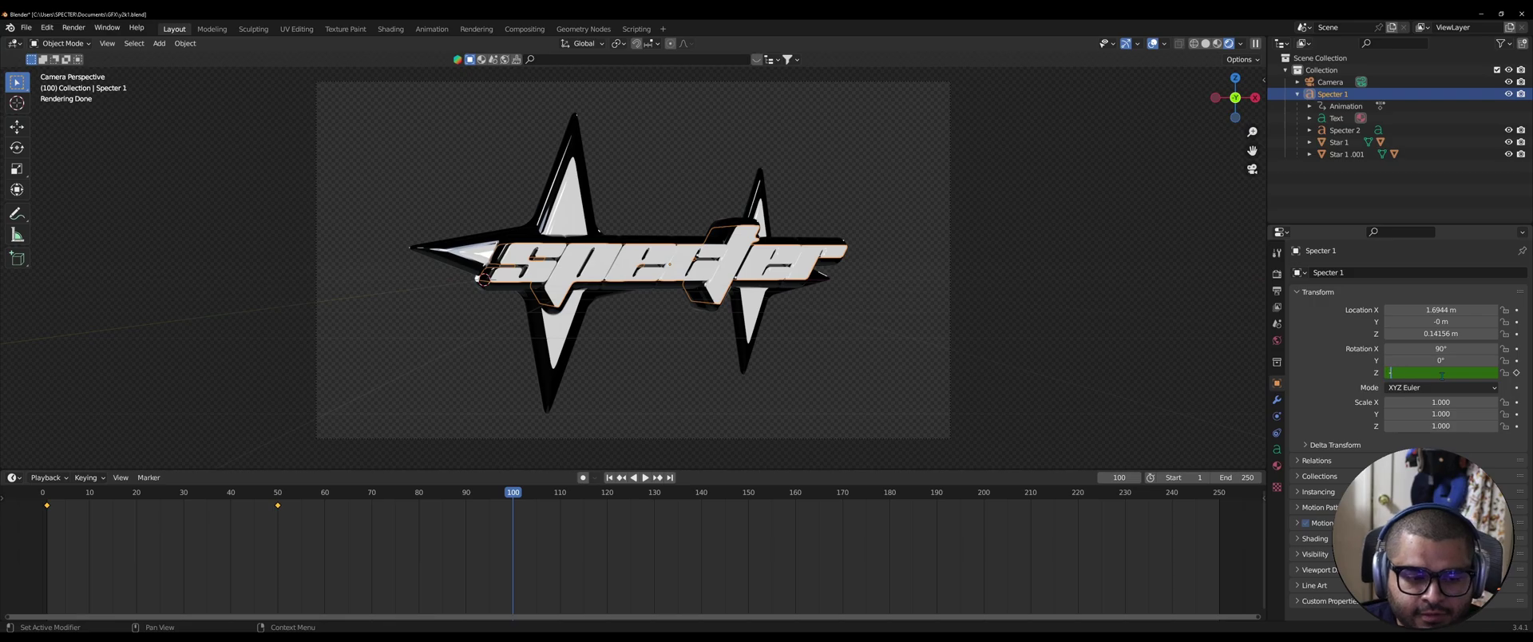
text(-20)
key(Return)
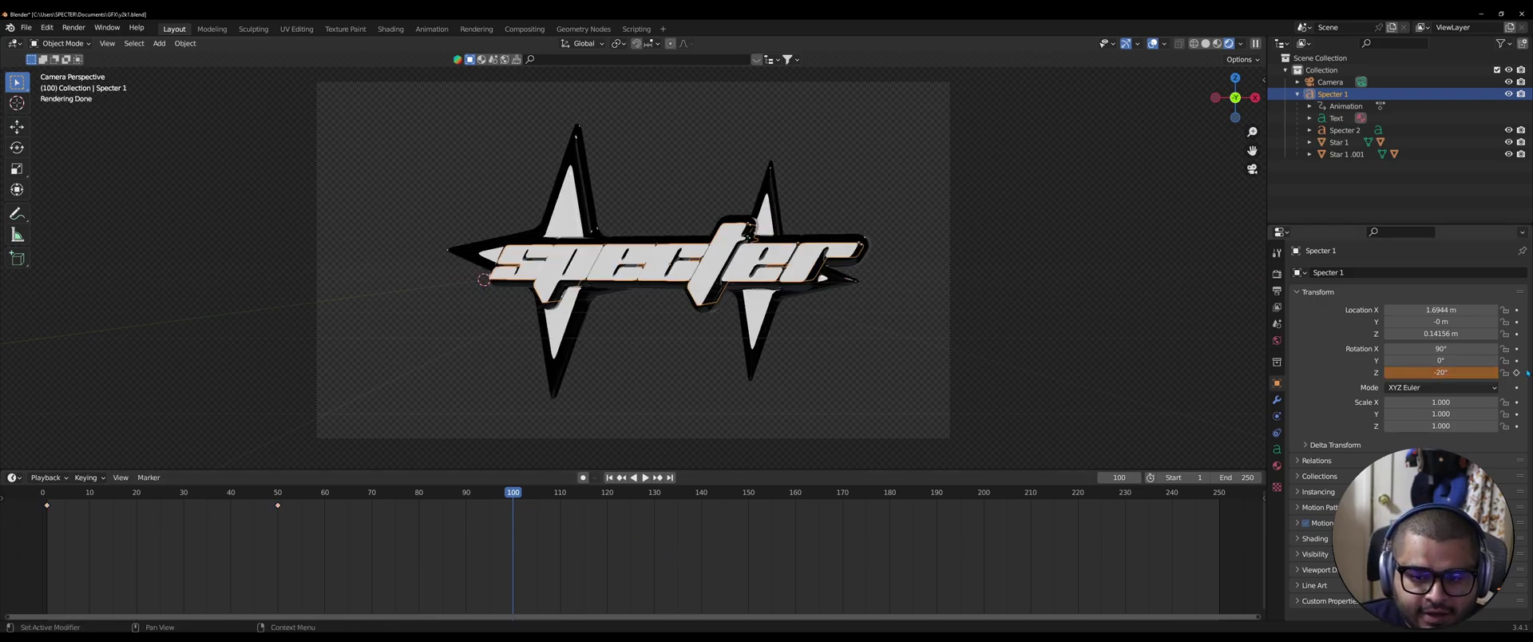
click(1516, 373)
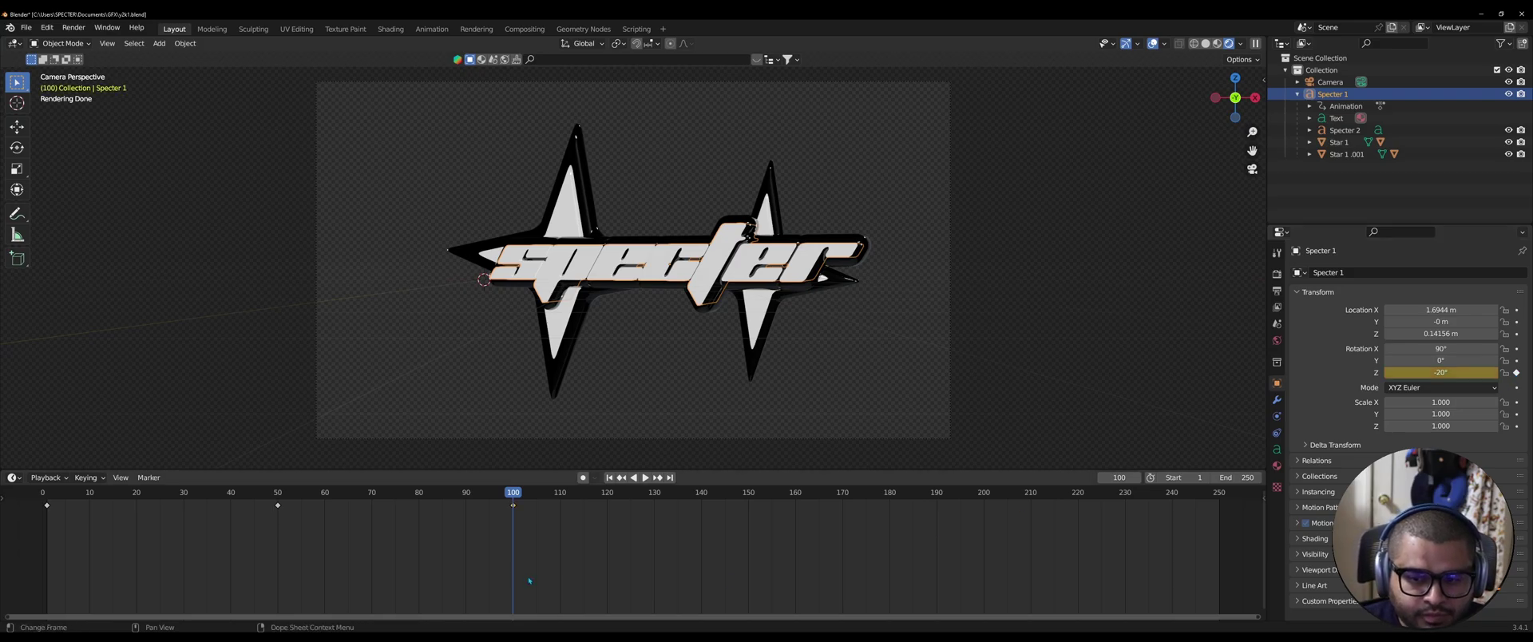
- Copy the frame 50 and 100 keyframes and paste them starting at frame 150
click(278, 505)
drag(288, 518, 409, 519)
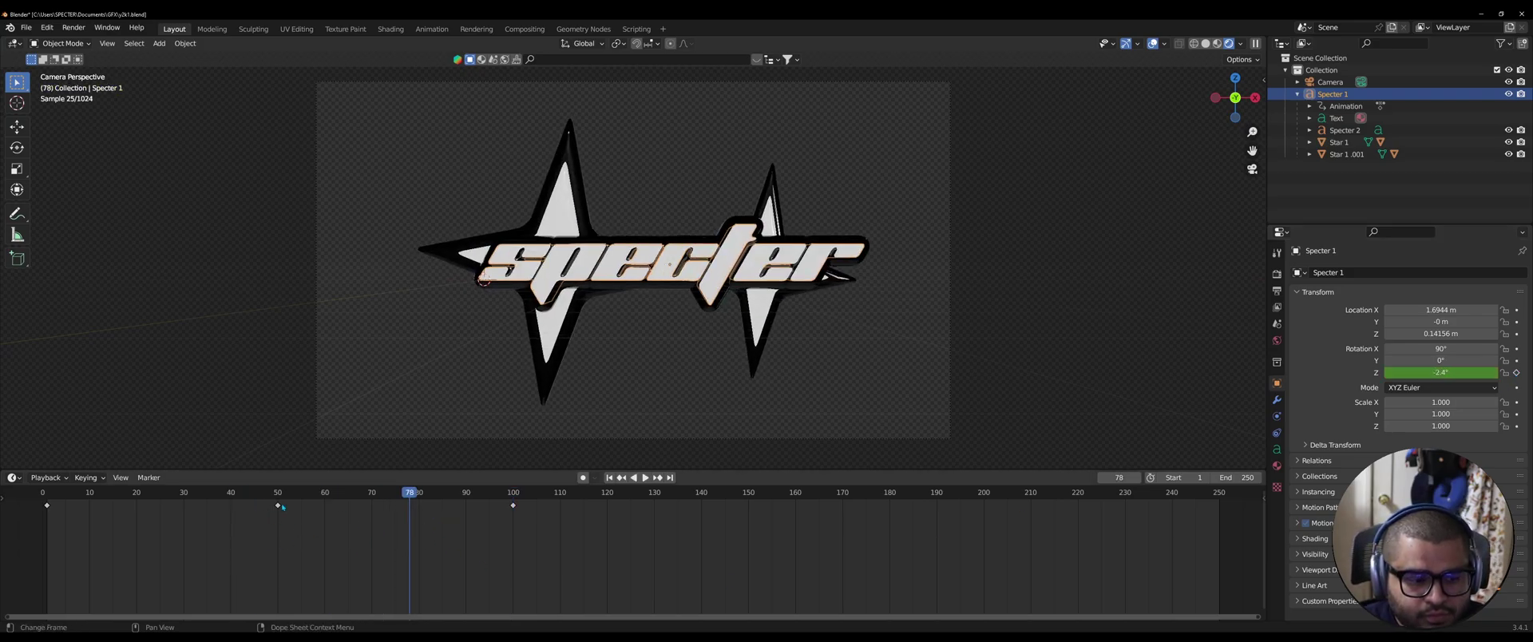
shift+click(514, 505)
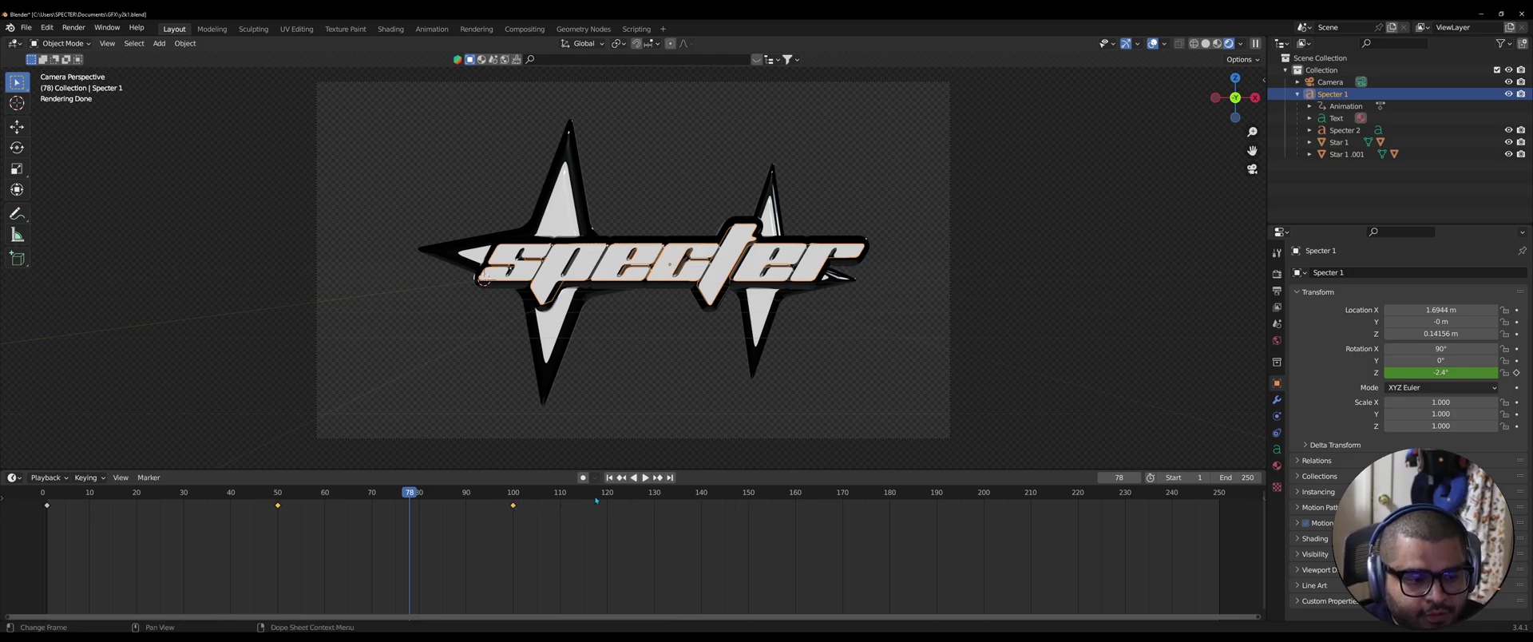
key(ctrl+c)
click(750, 495)
key(ctrl+v)
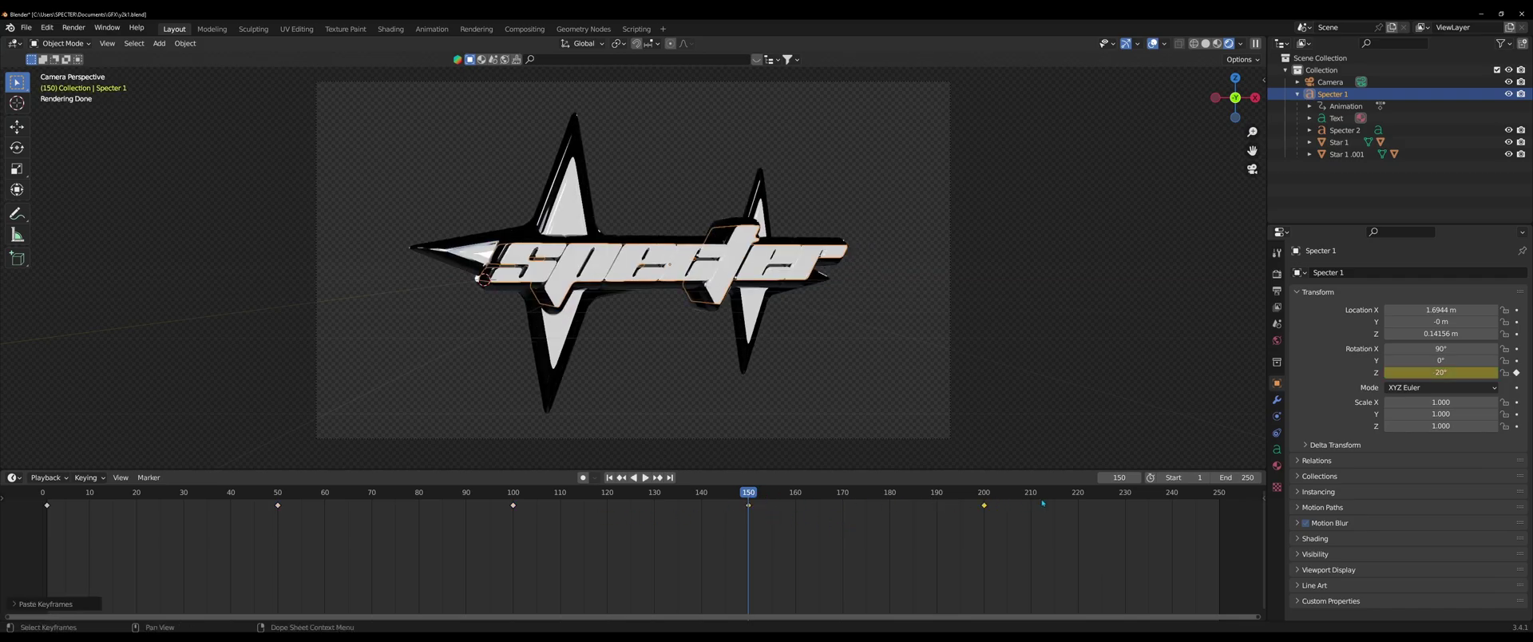
- Paste the starting 0° keyframe at frame 250 and play back the rocking animation
click(1130, 510)
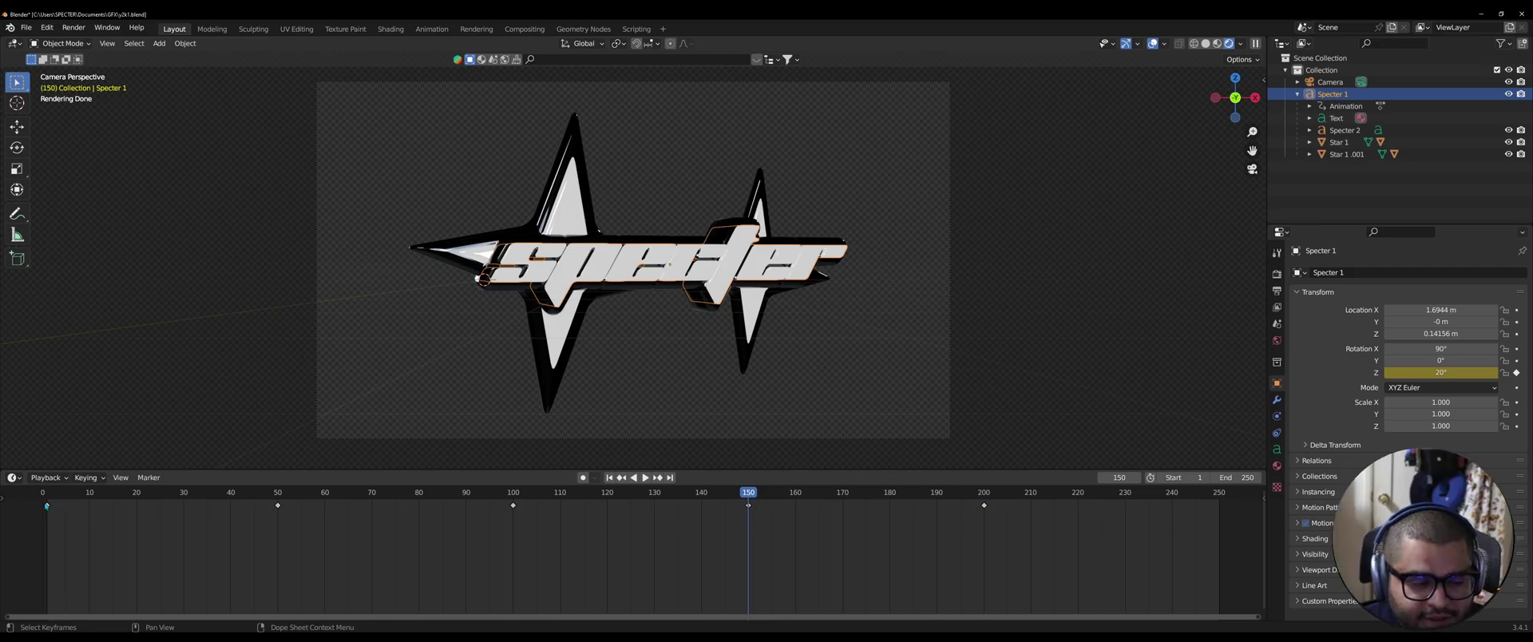
click(47, 505)
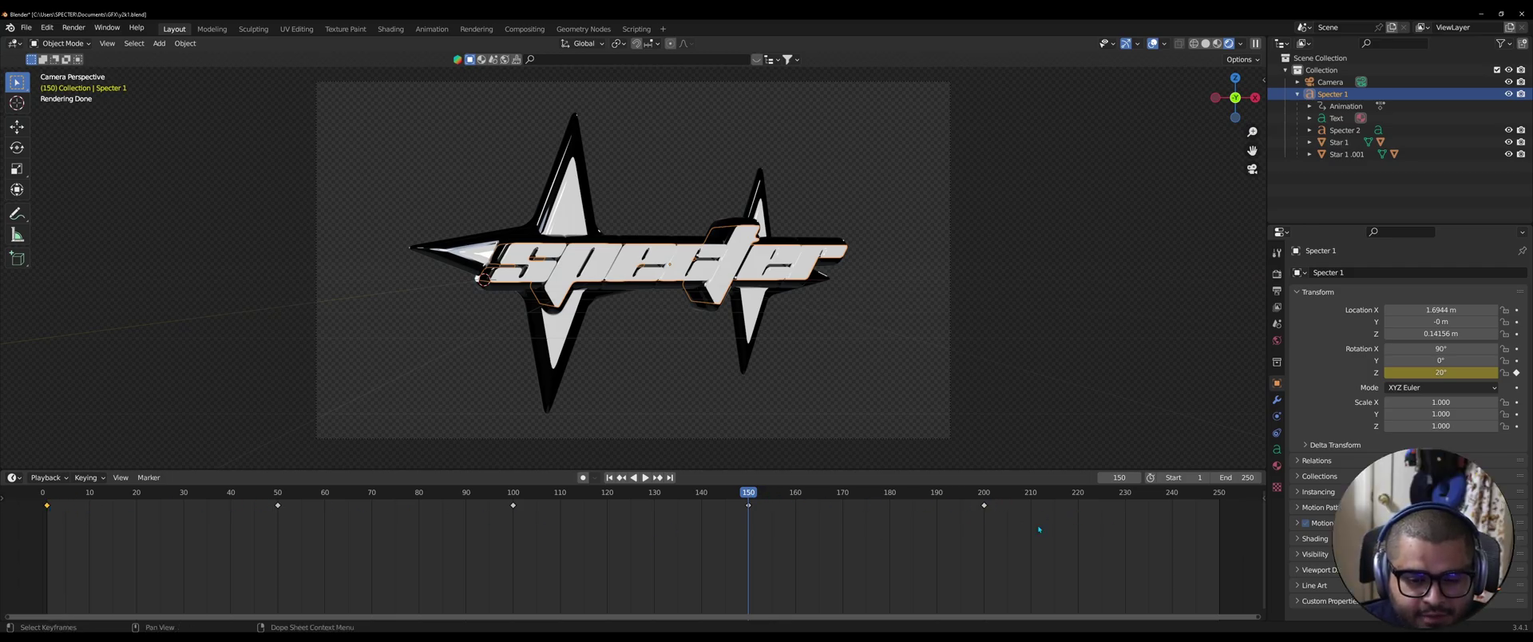
click(1219, 495)
key(ctrl+v)
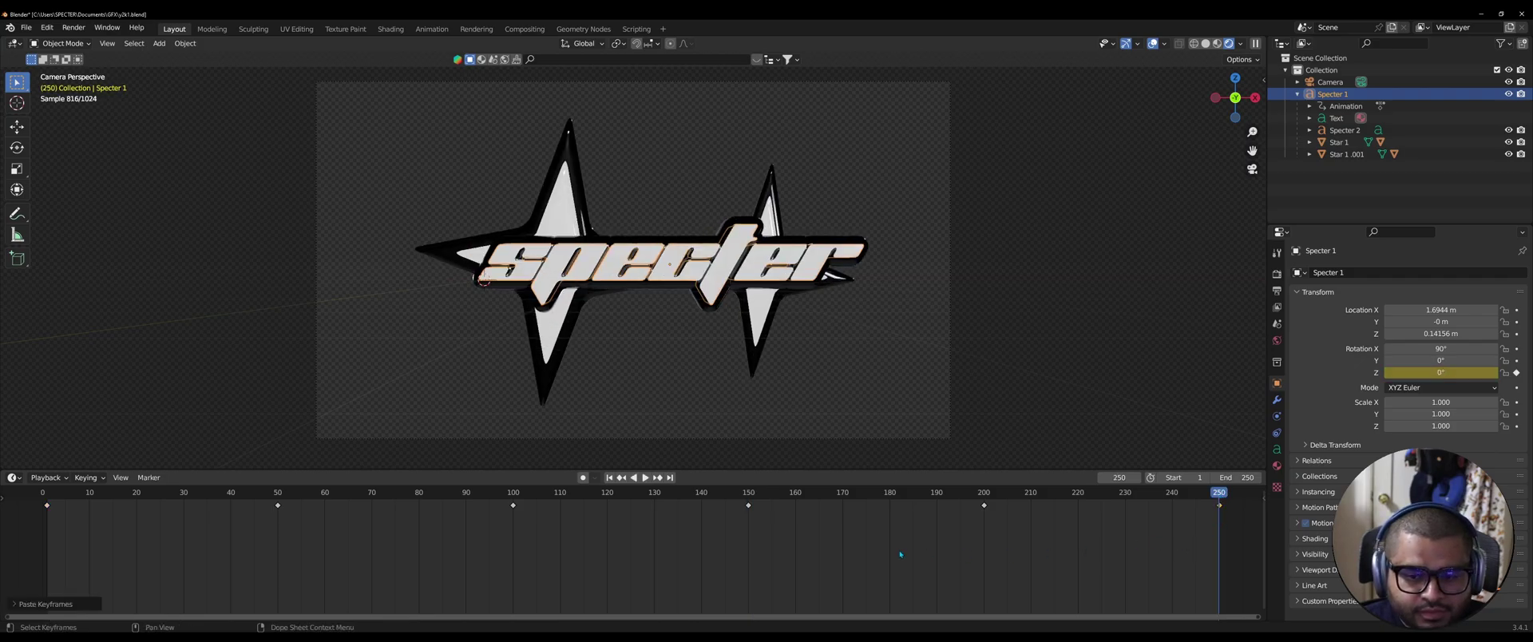
key(space)
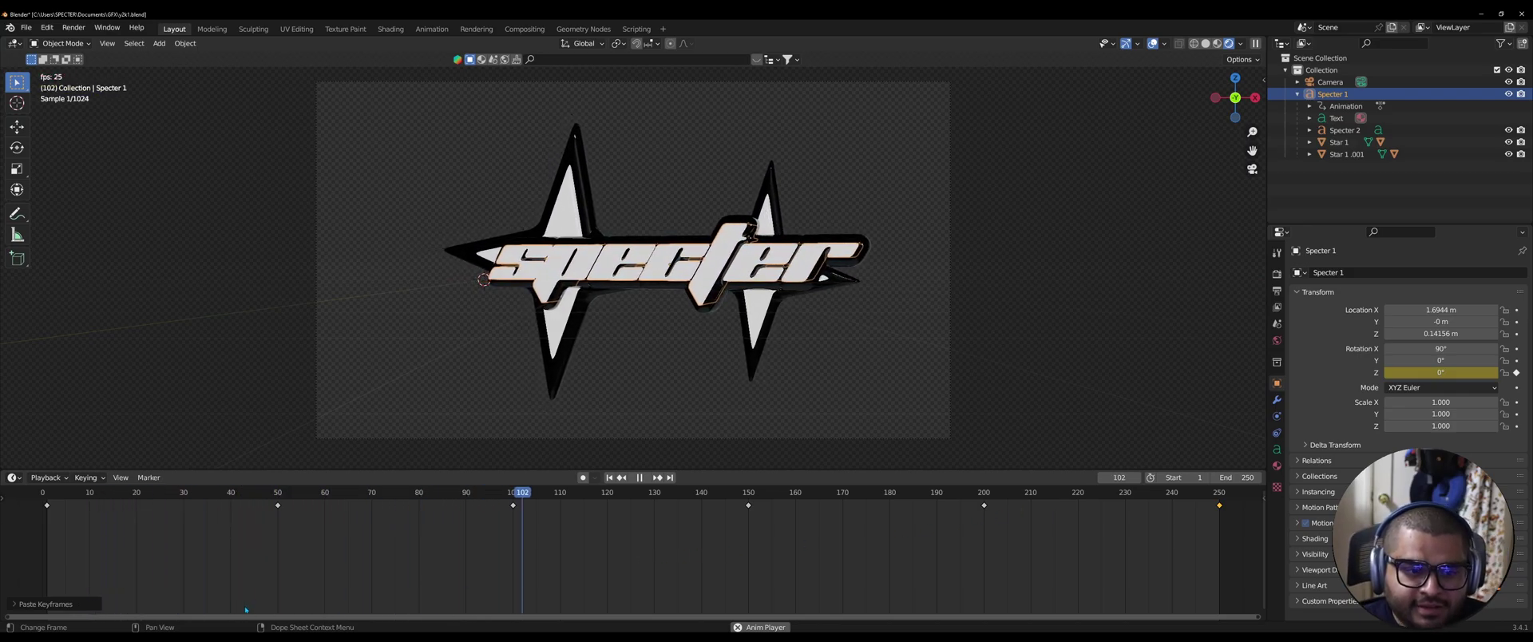
key(Escape)
click(47, 506)
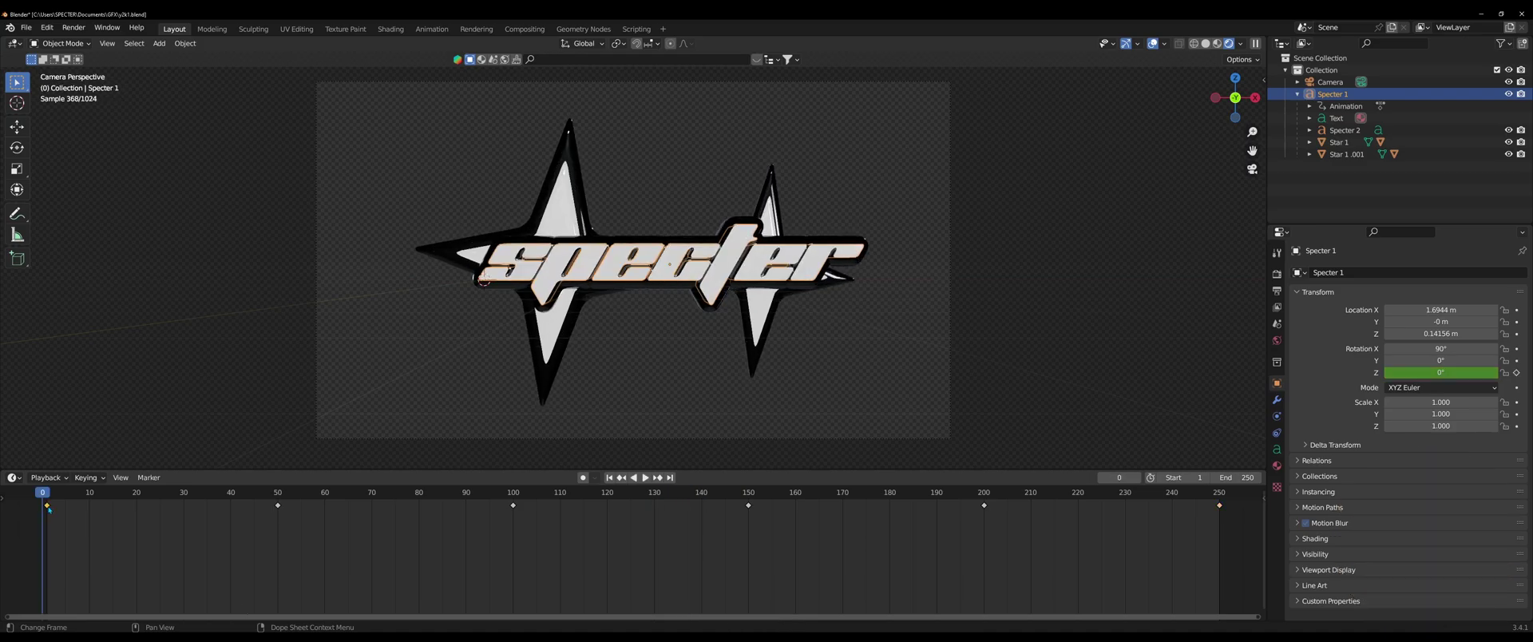
click(1226, 567)
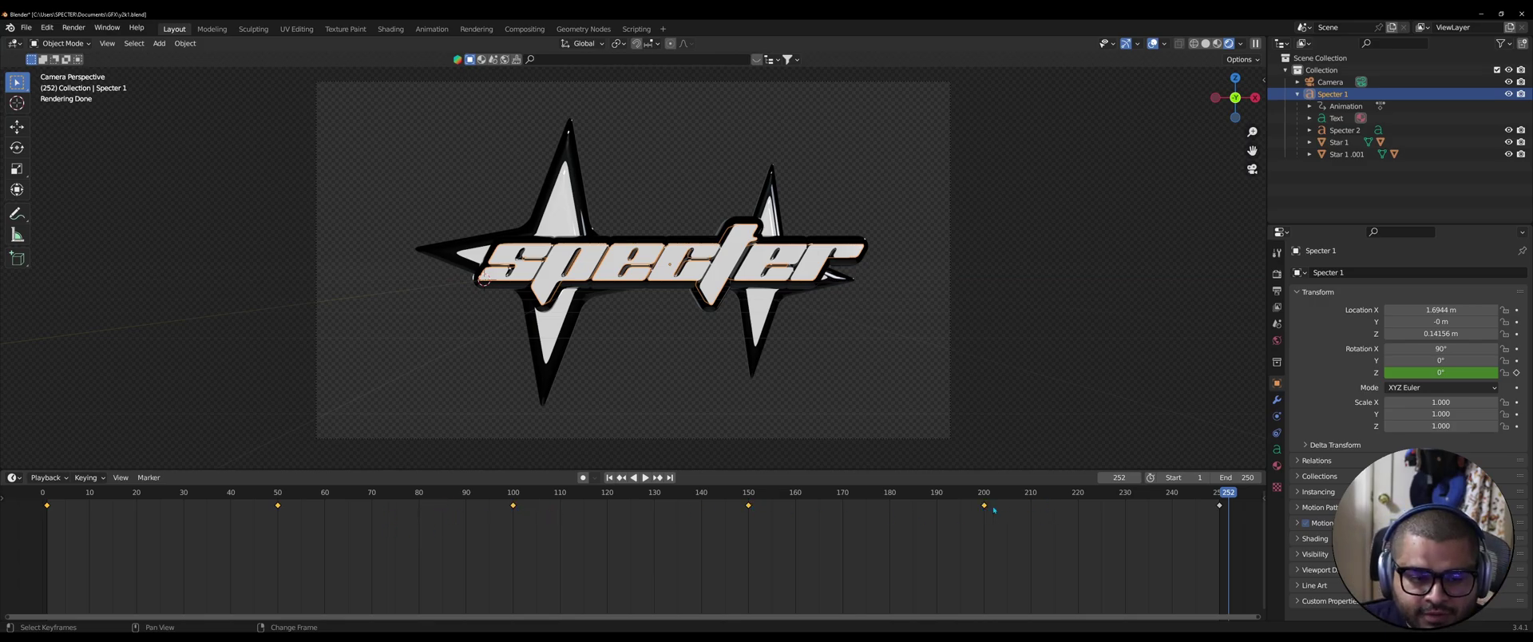
- Apply a new interpolation mode to the rotation keyframes in the Dope Sheet and play the animation
right_click(48, 511)
mouse_move(107, 506)
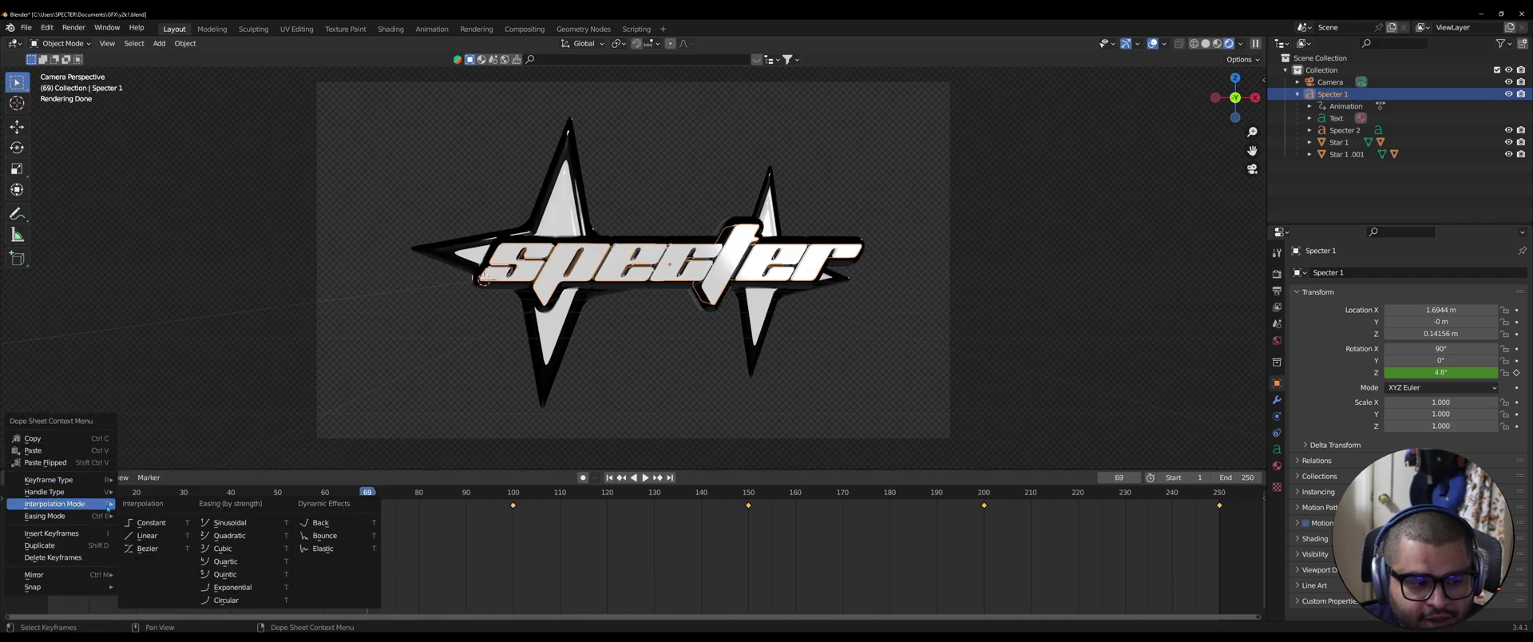
click(147, 536)
key(space)
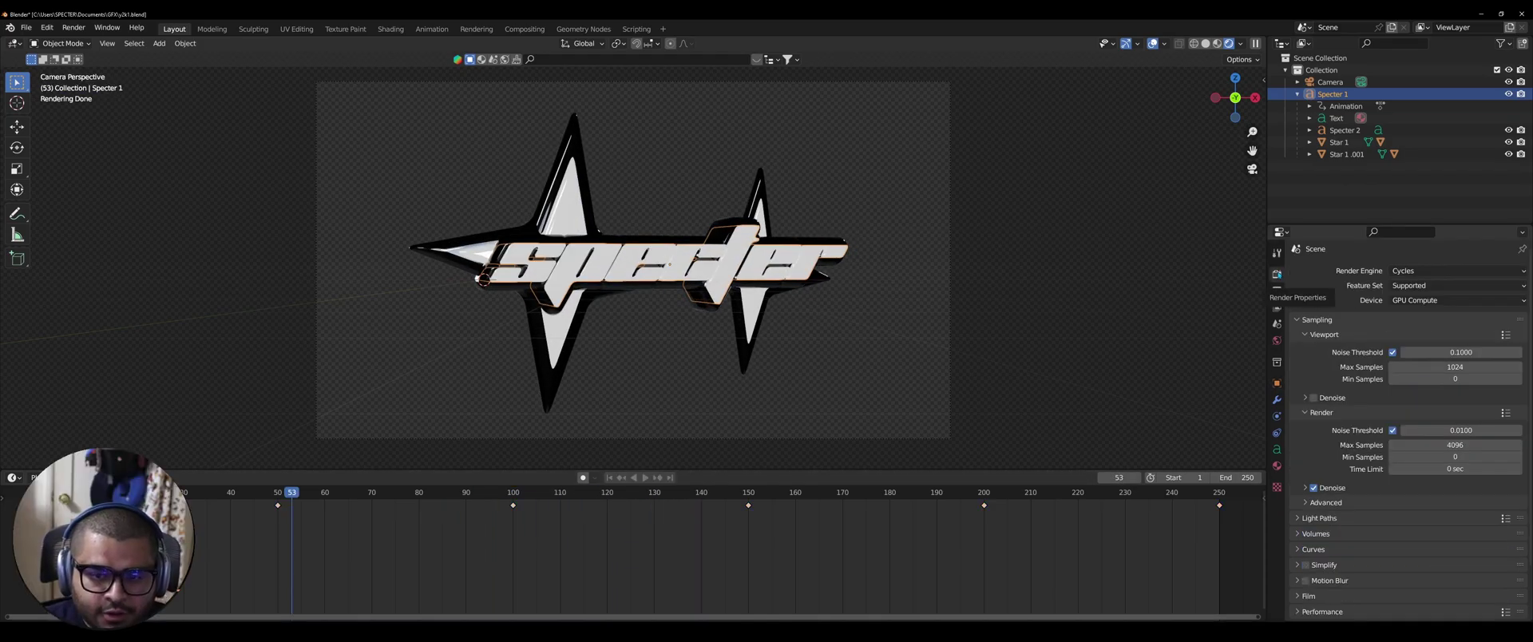
- Set the Cycles Viewport and Render Max Samples both to 300
key(Right)
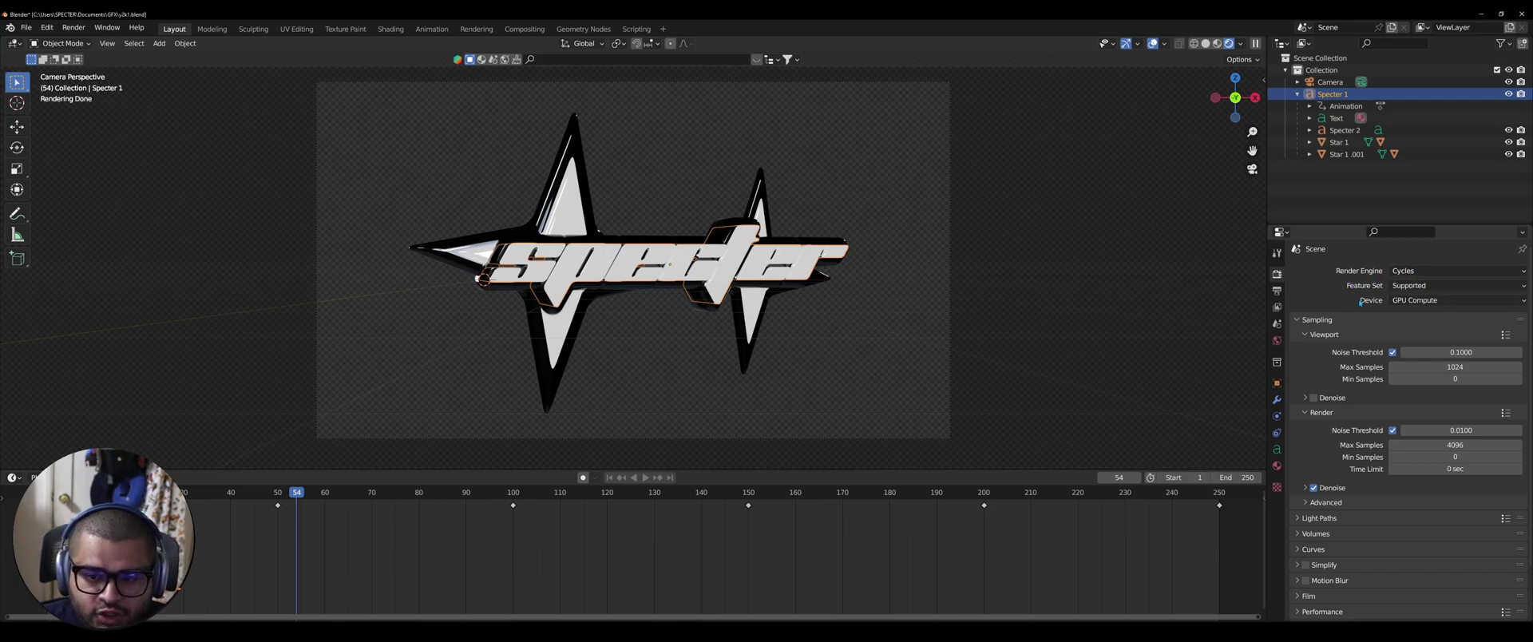
key(Right)
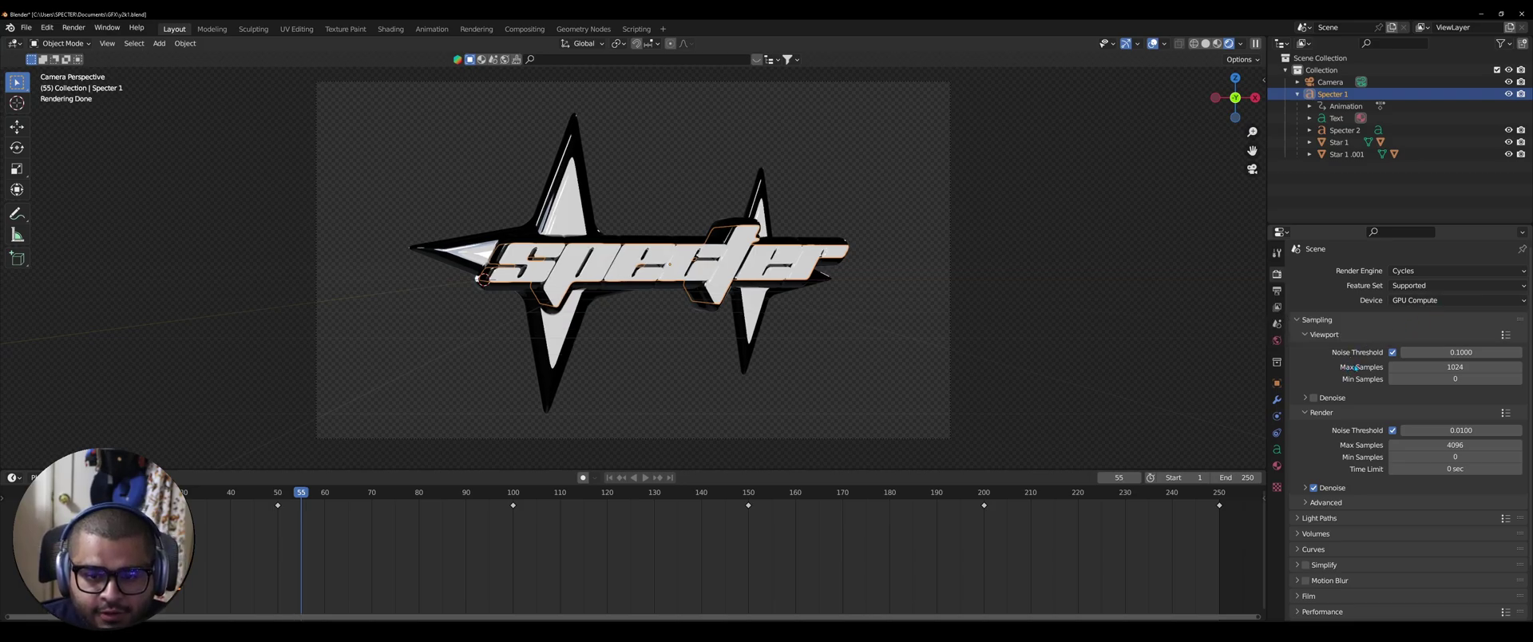
click(1451, 368)
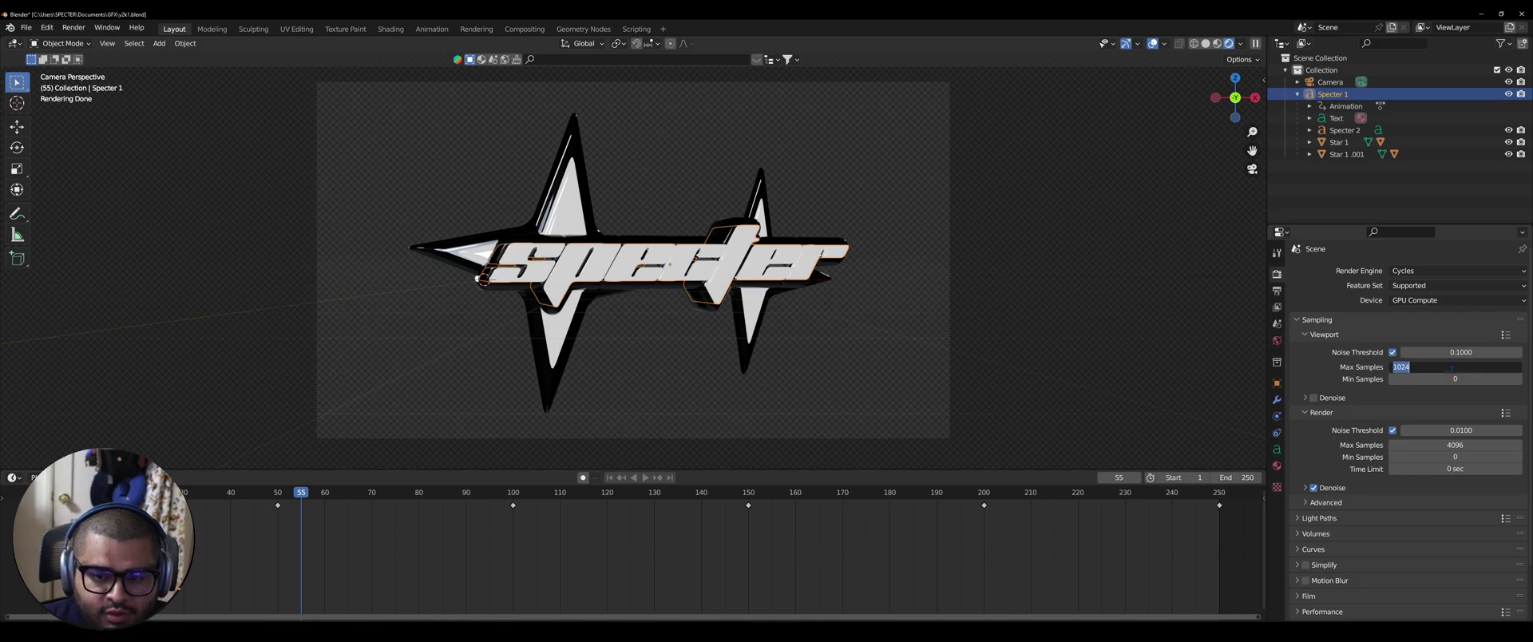
text(300)
key(Return)
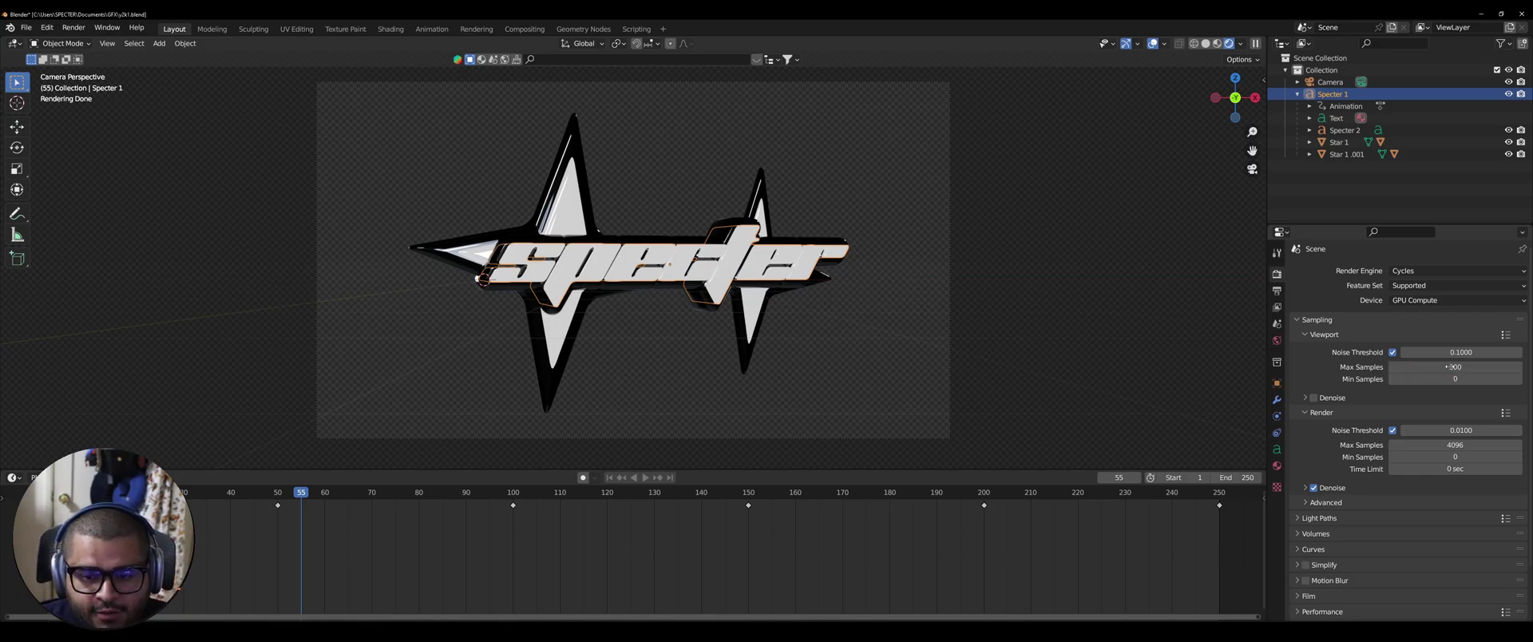
key(Right)
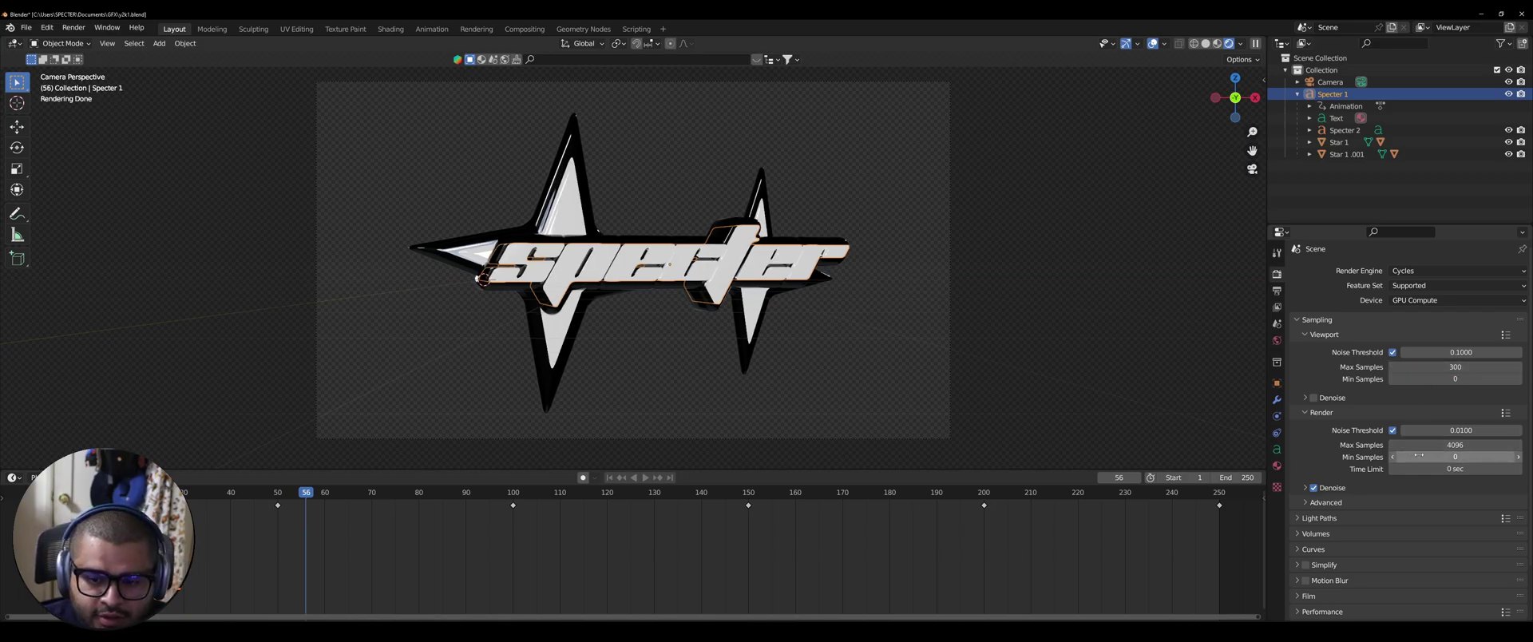
double_click(1471, 445)
text(300)
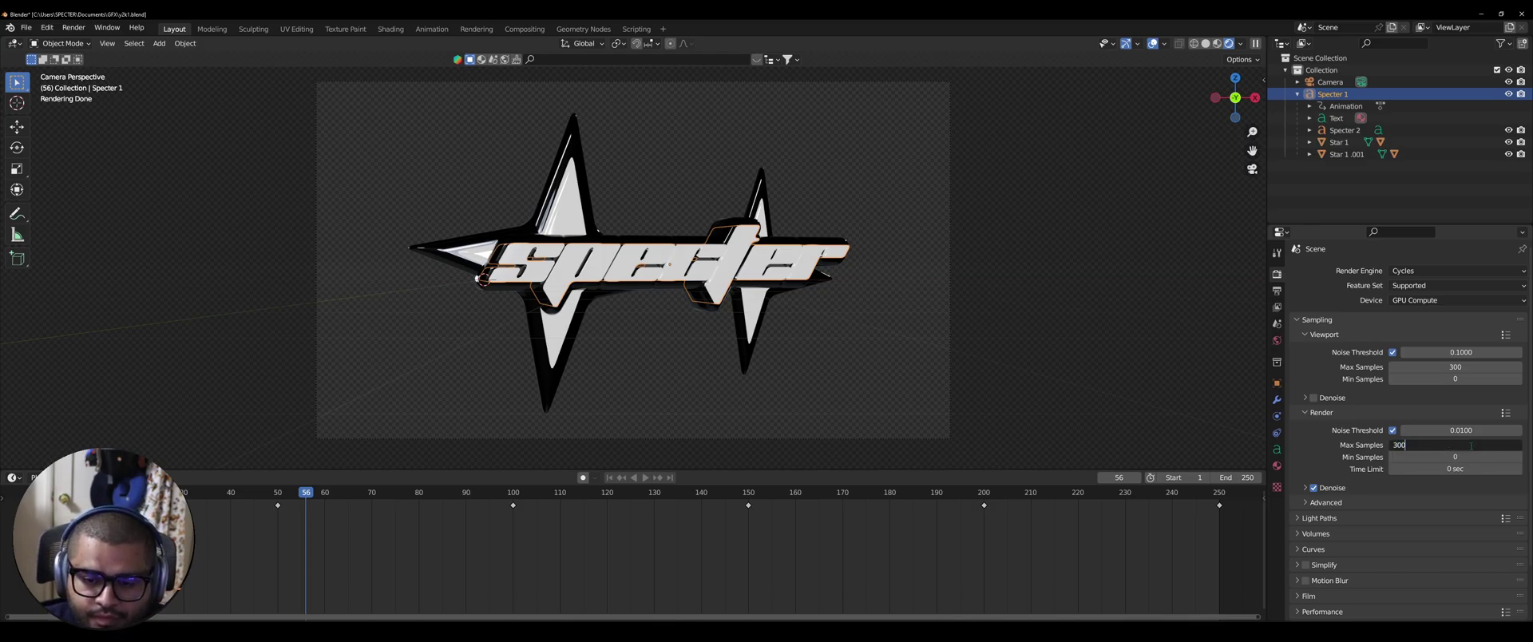
key(Return)
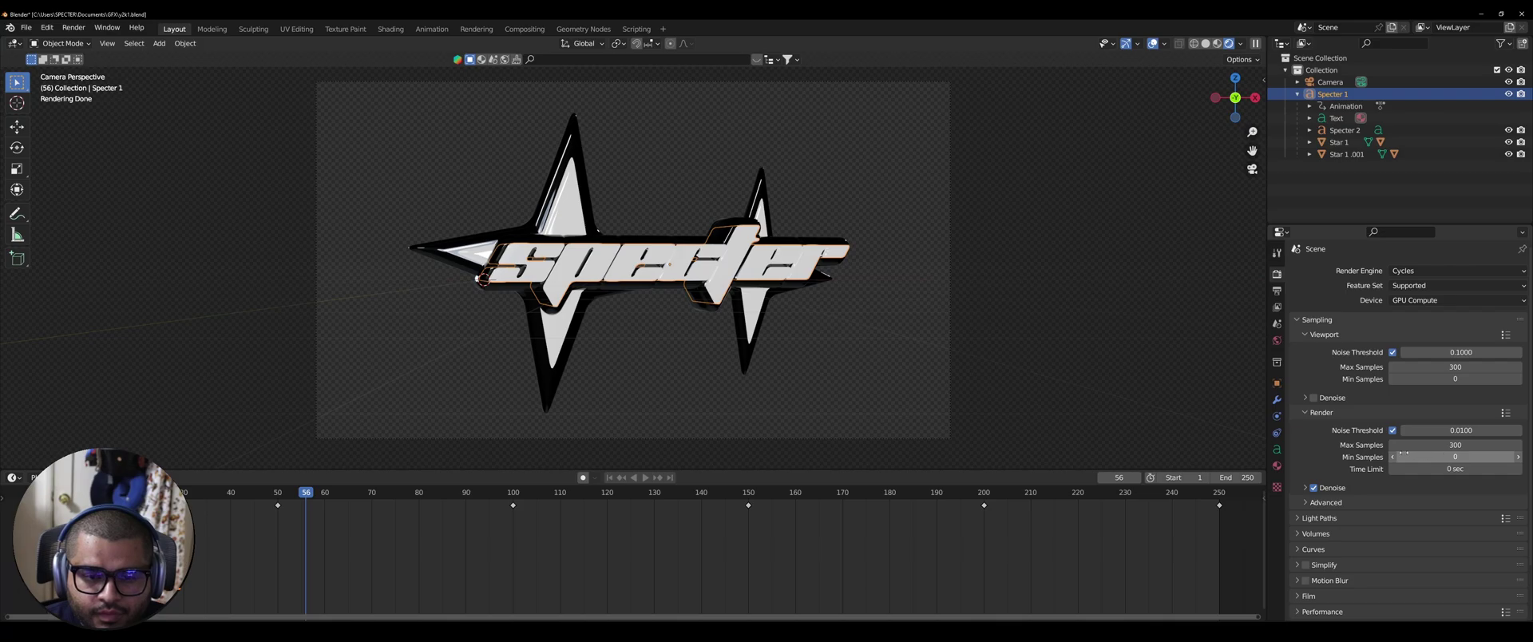
key(Right)
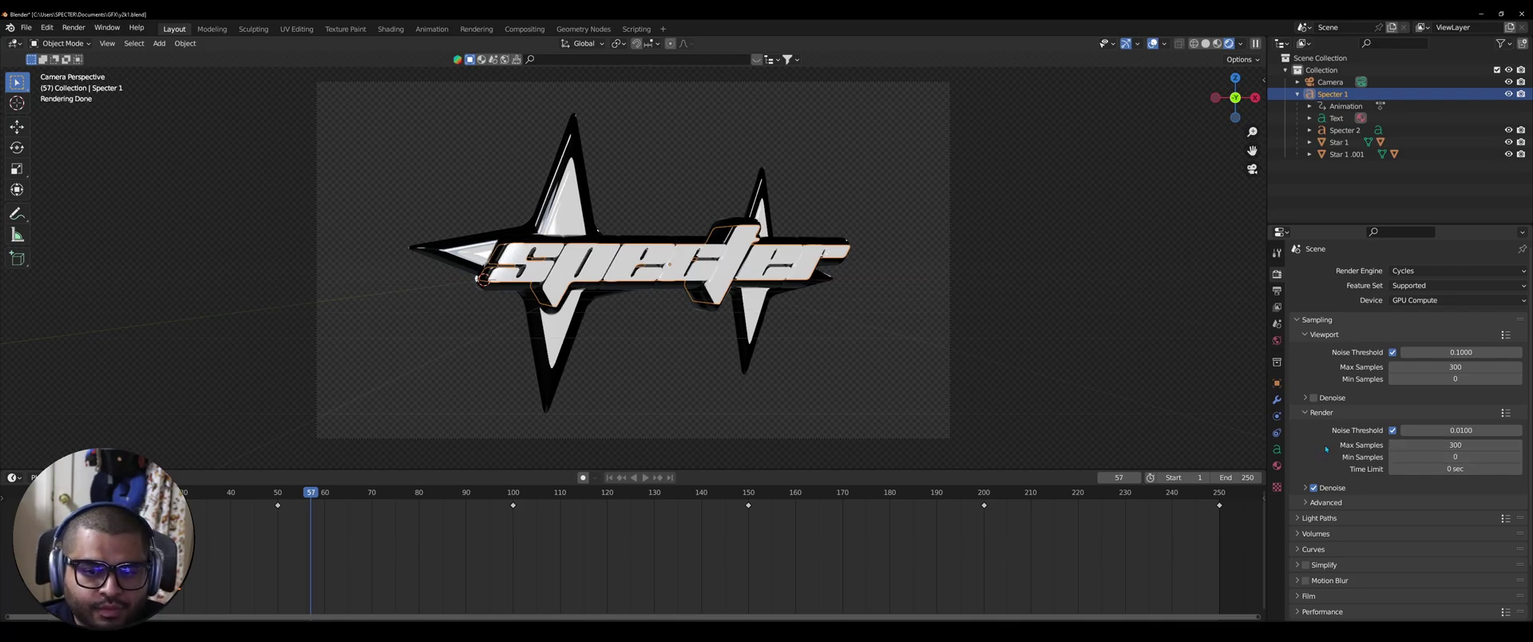
key(Right)
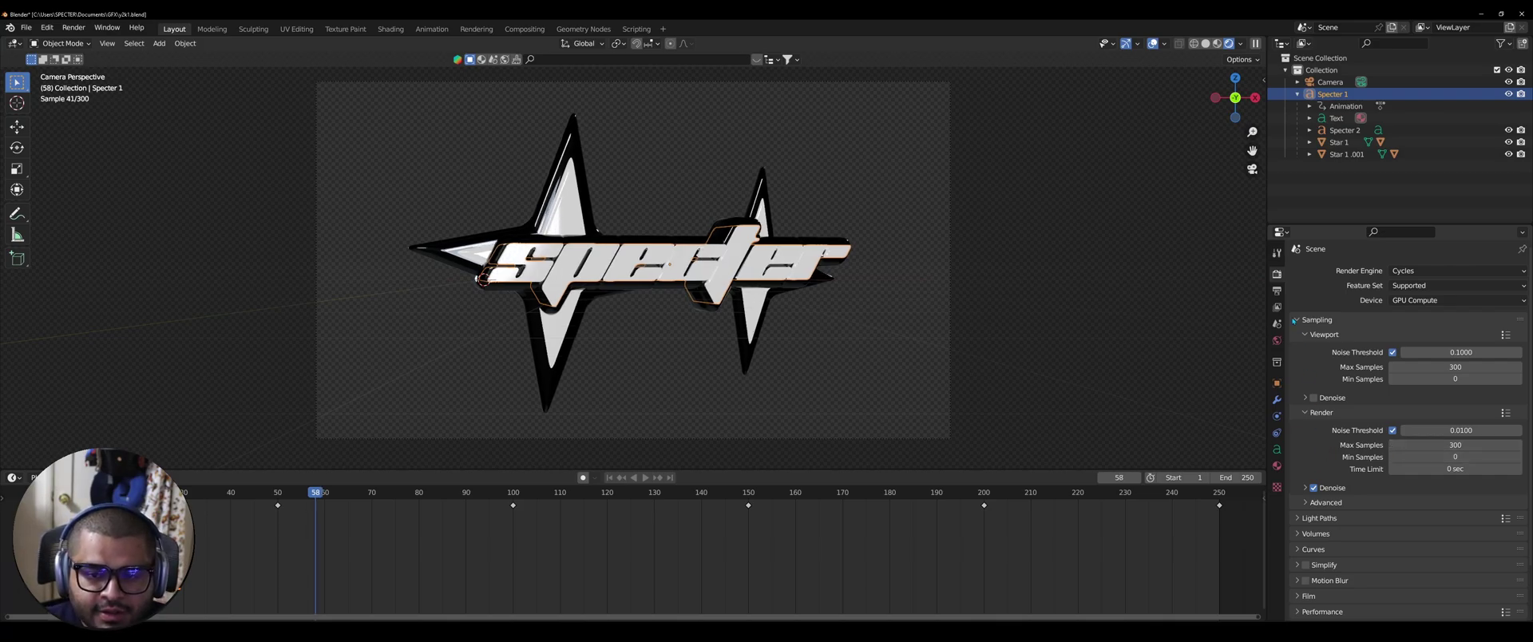
- Set the output frame rate to 60 fps
click(1277, 291)
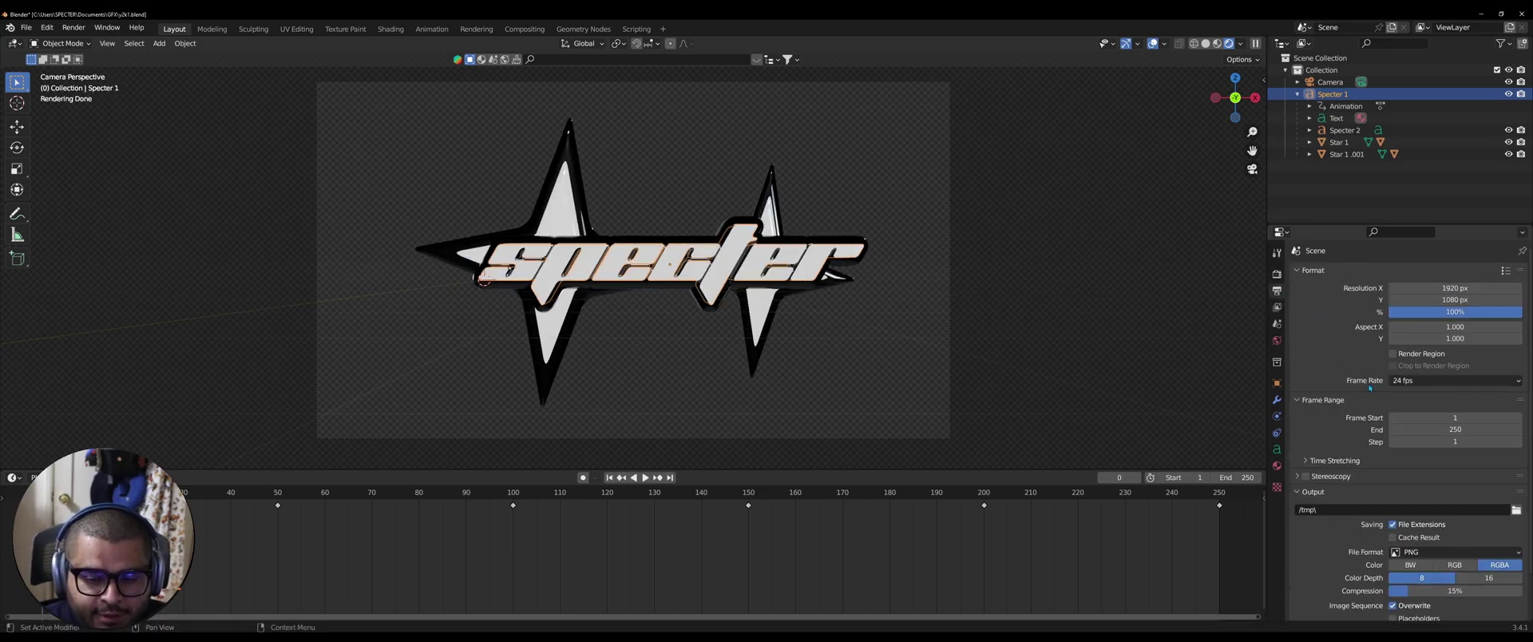
click(1412, 382)
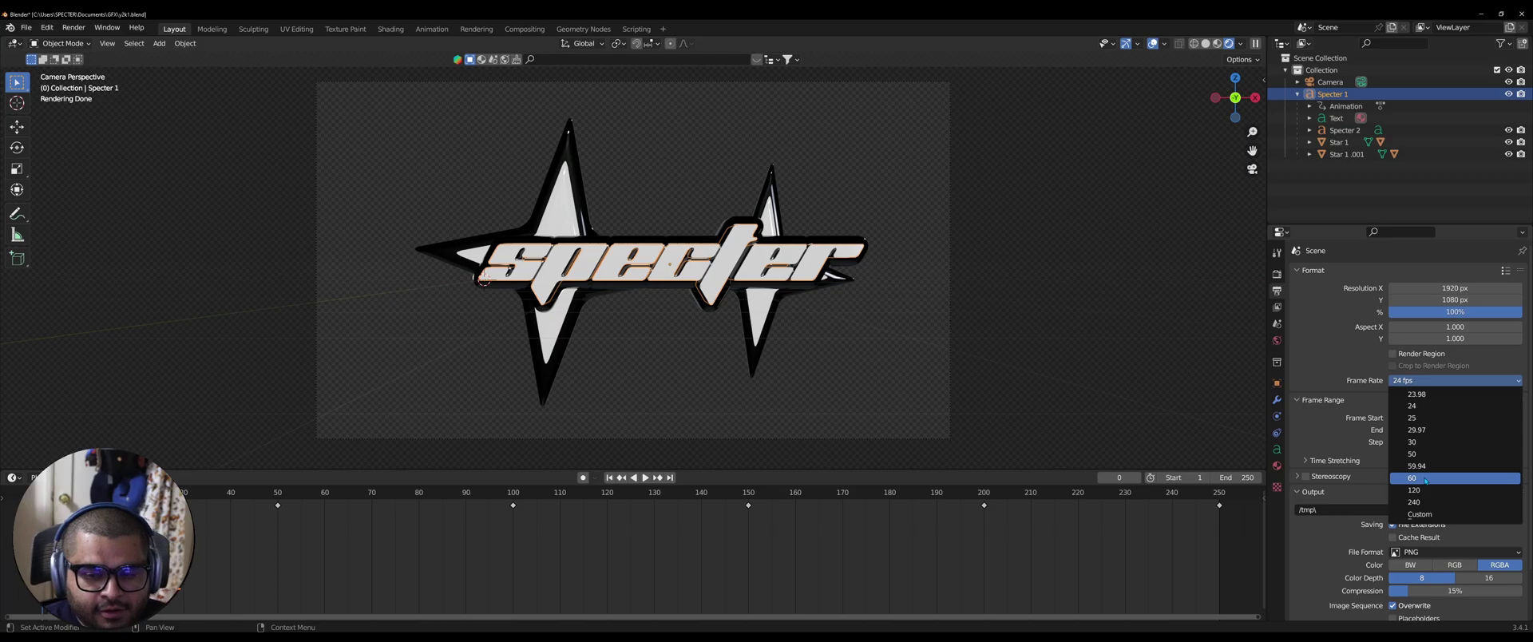
click(1425, 479)
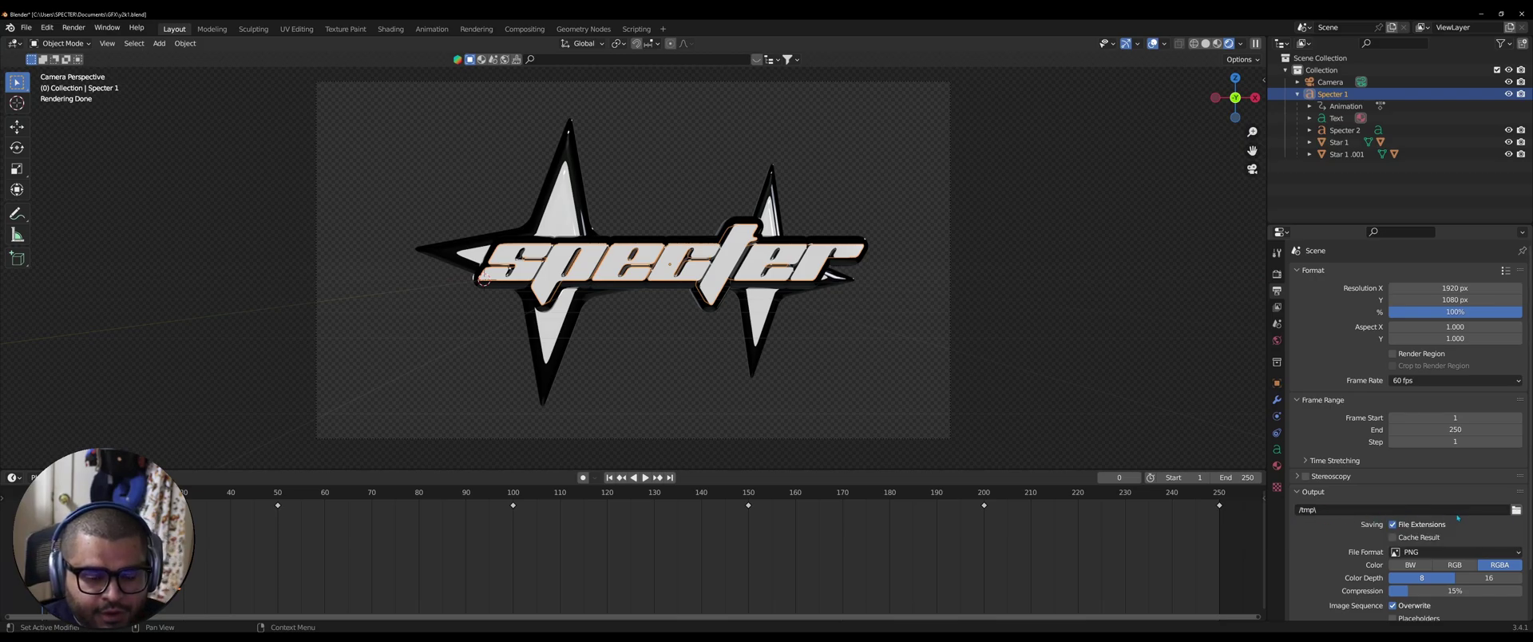
- Create a new 'y2k tut' folder in C:\tmp and use it as the render output path
click(1516, 509)
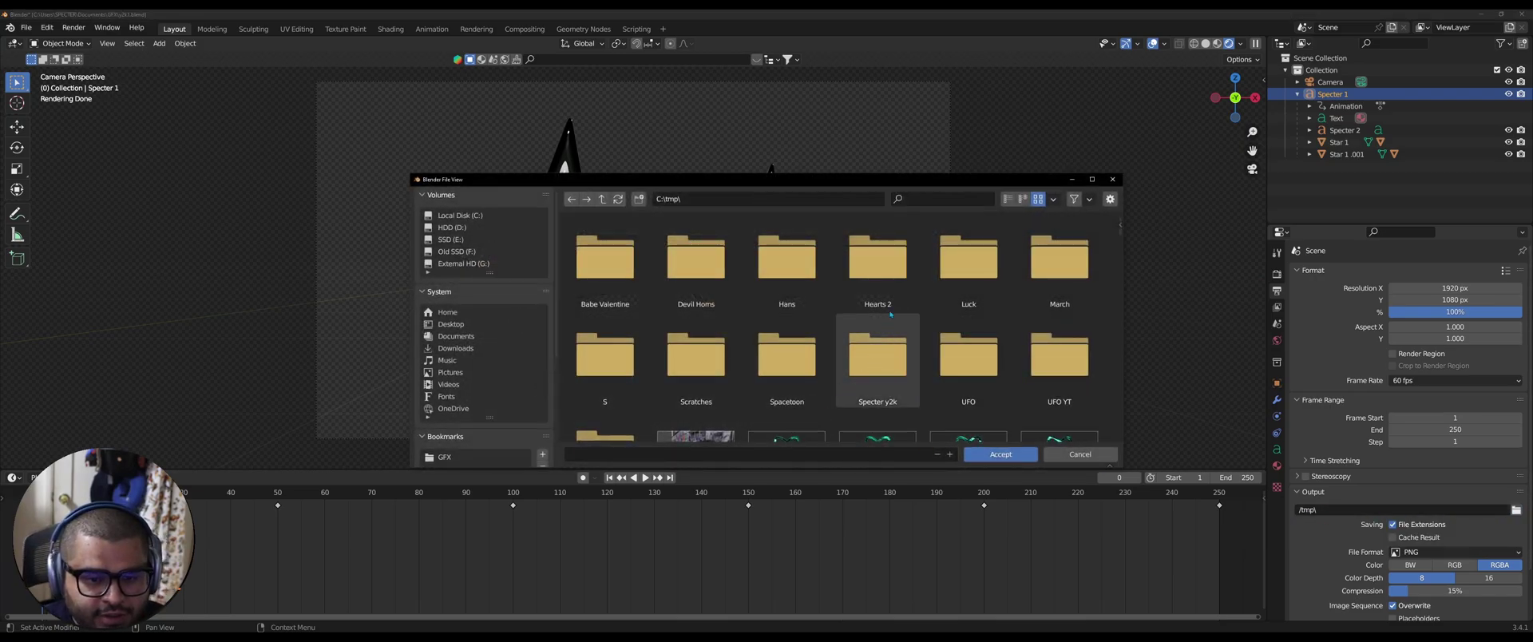
right_click(1038, 272)
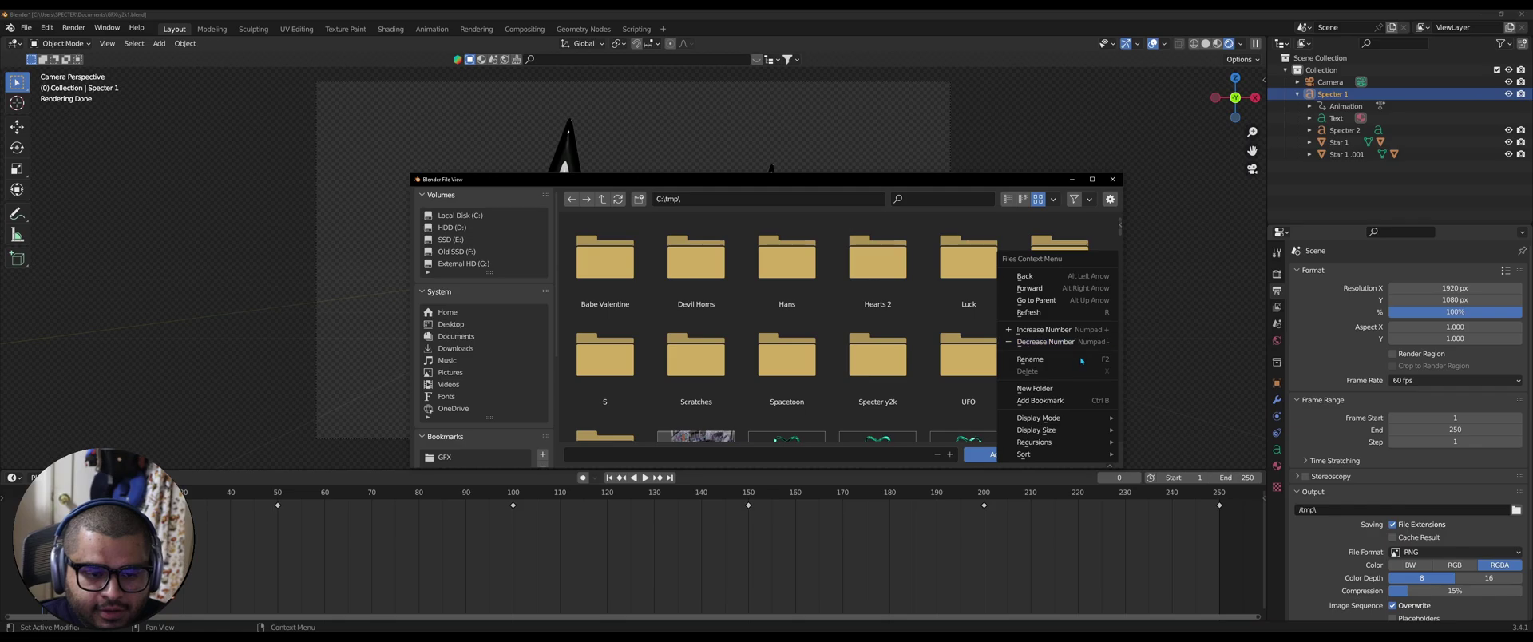
click(1074, 389)
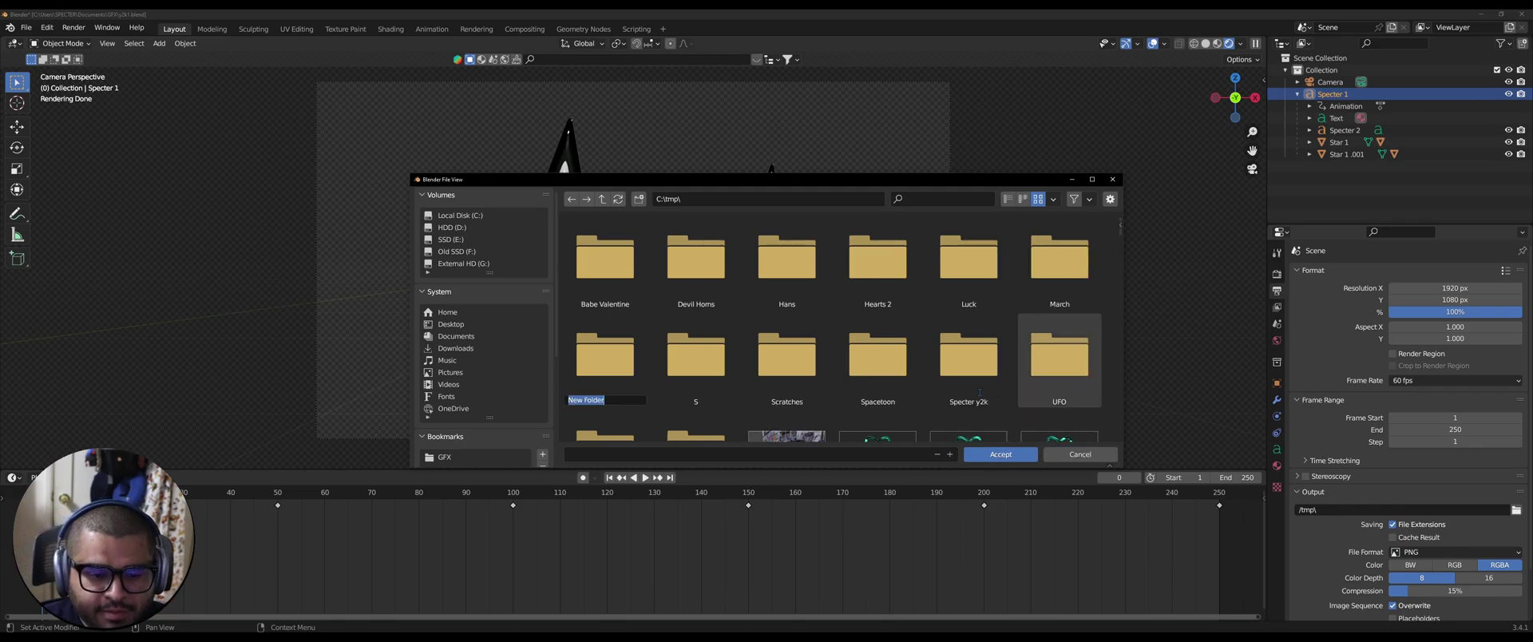
key(BackSpace)
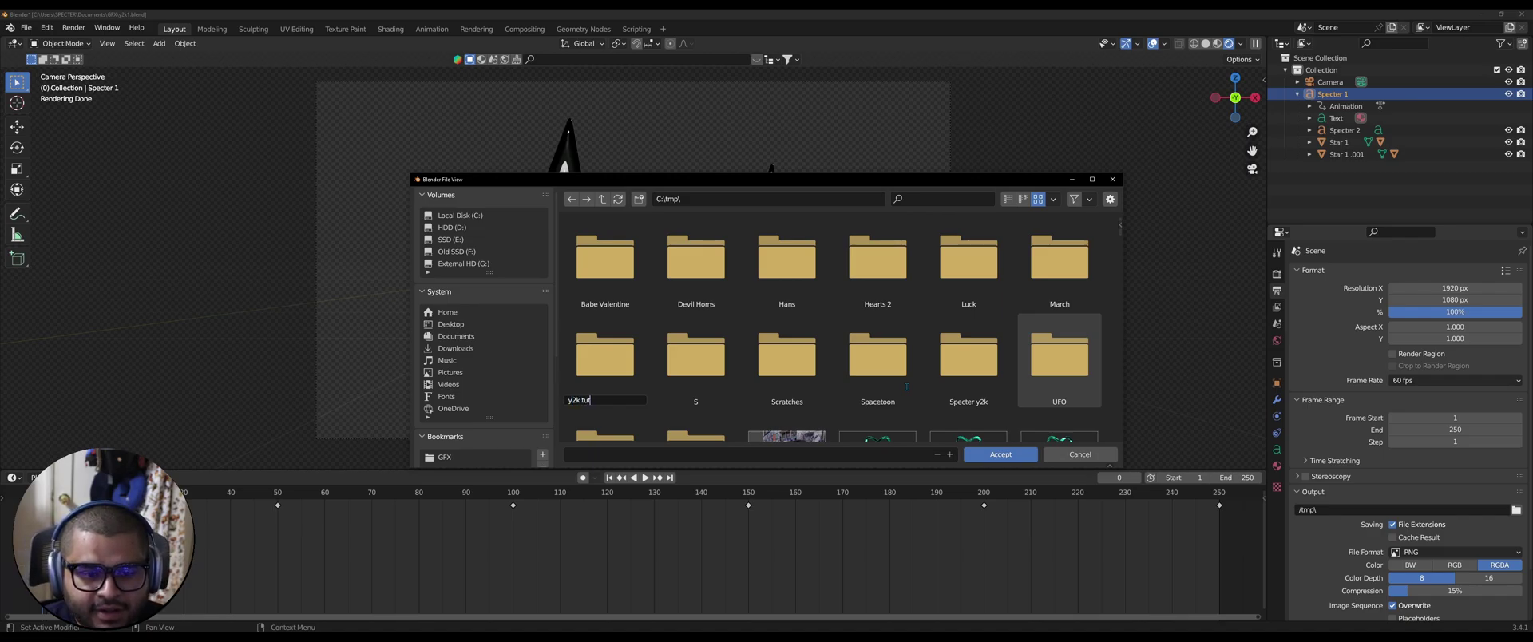
key(Return)
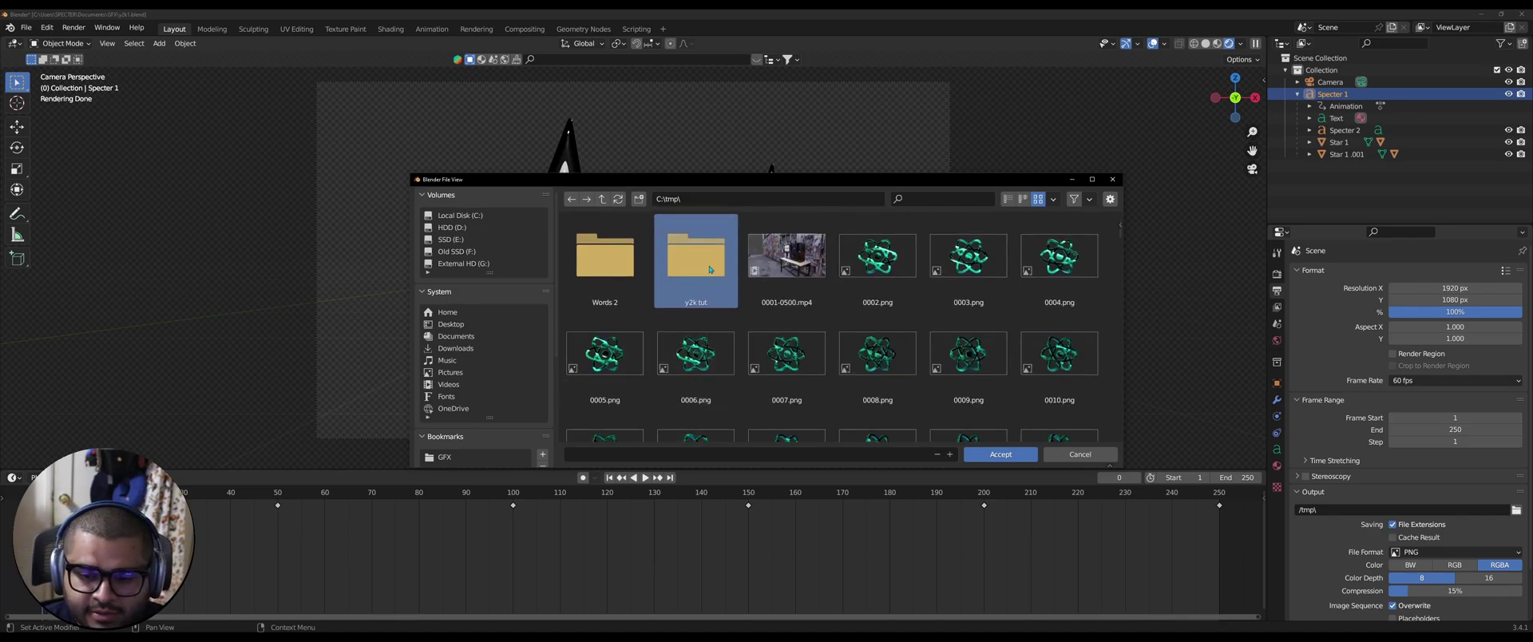
click(1014, 455)
click(1013, 455)
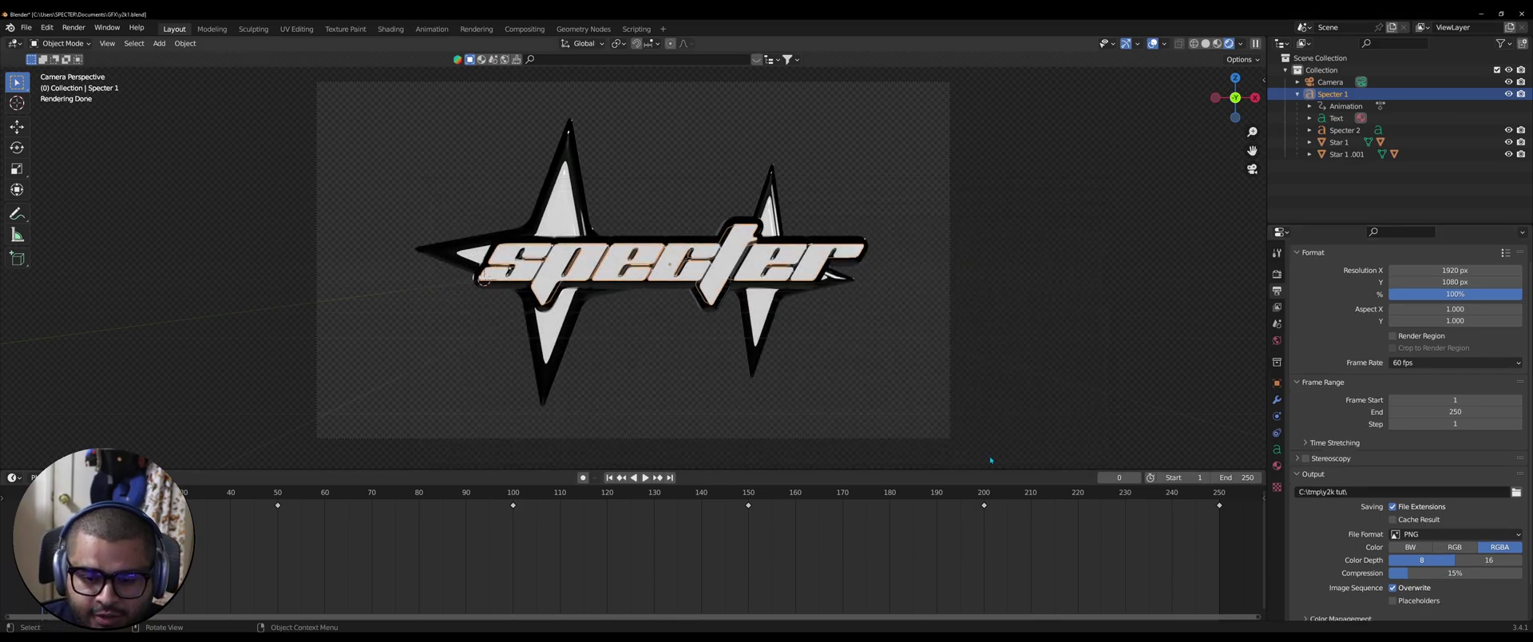
scroll(1393, 547, down, 1)
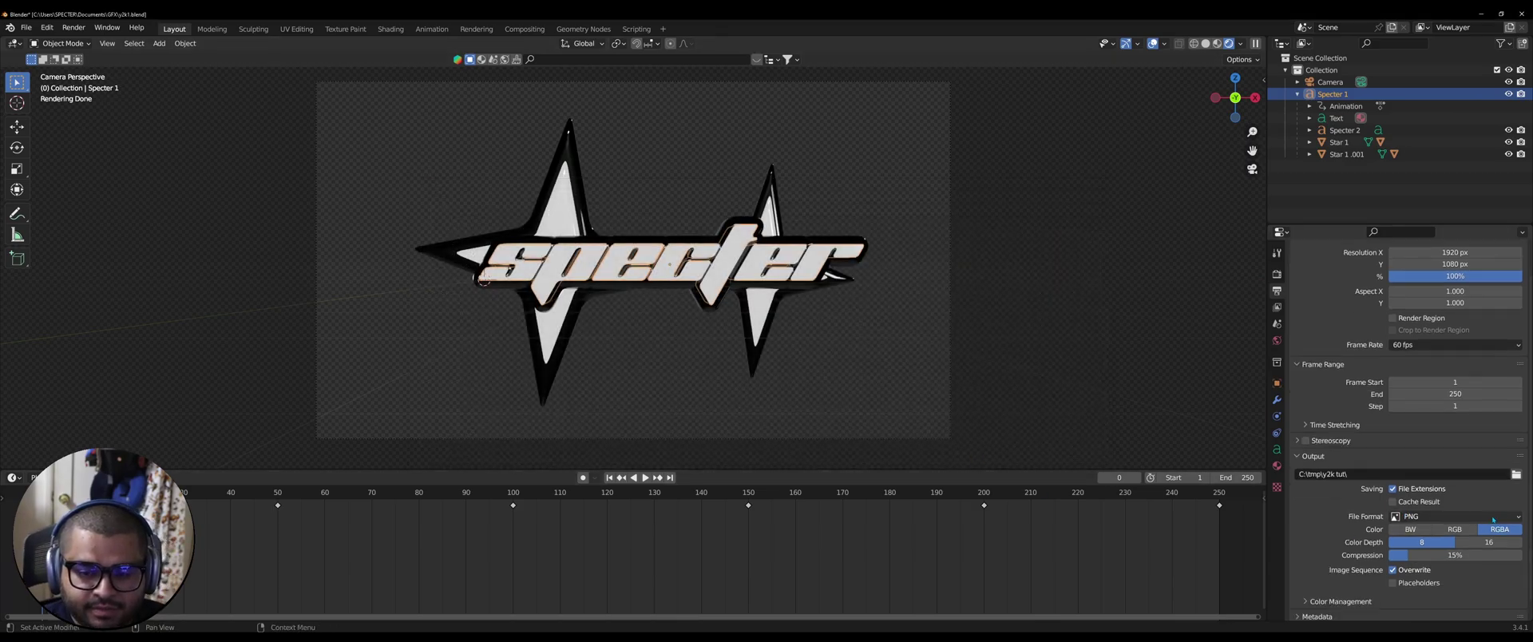
scroll(1326, 517, down, 1)
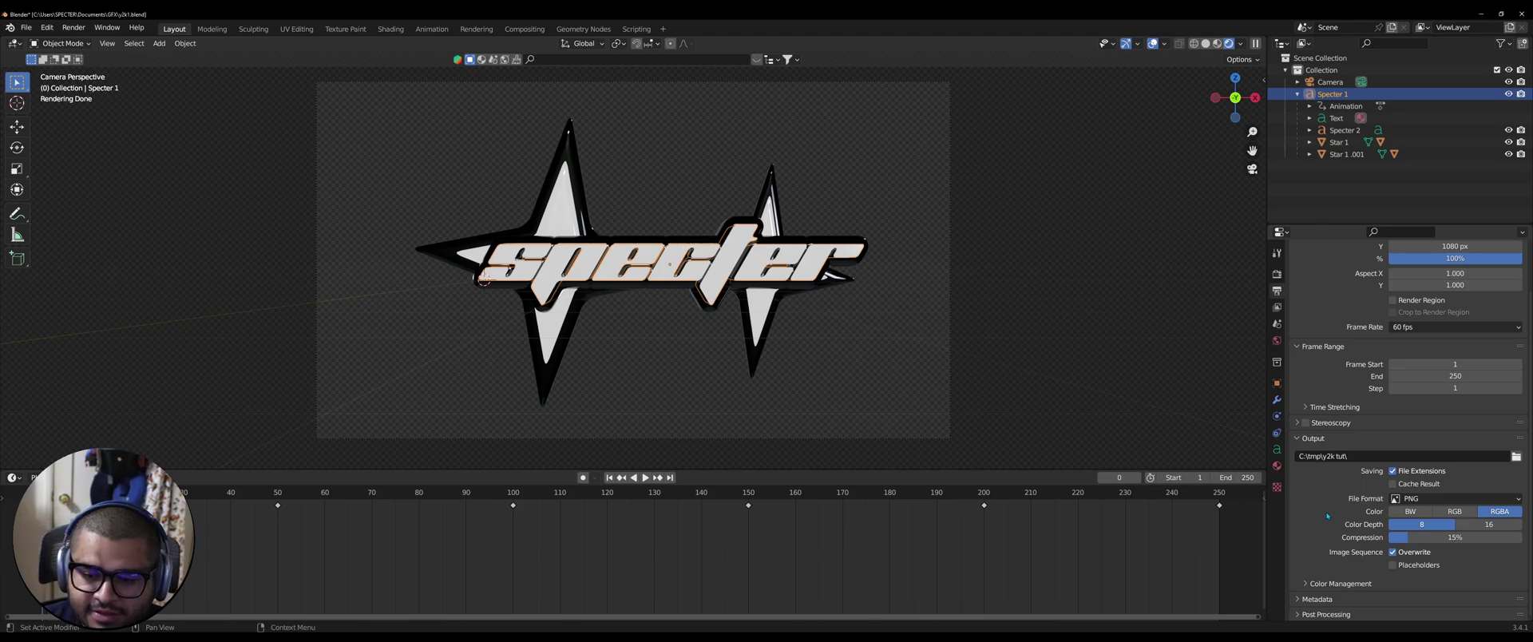
scroll(1334, 528, down, 1)
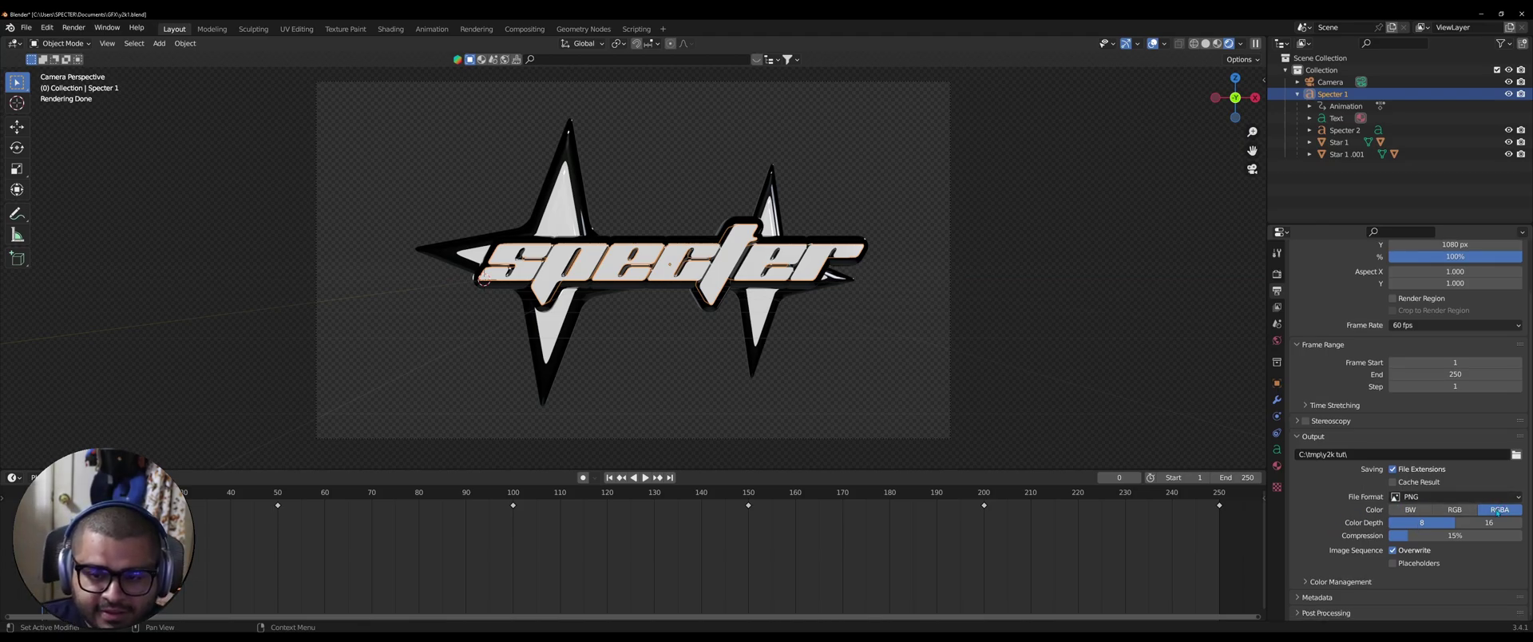
scroll(1325, 398, up, 3)
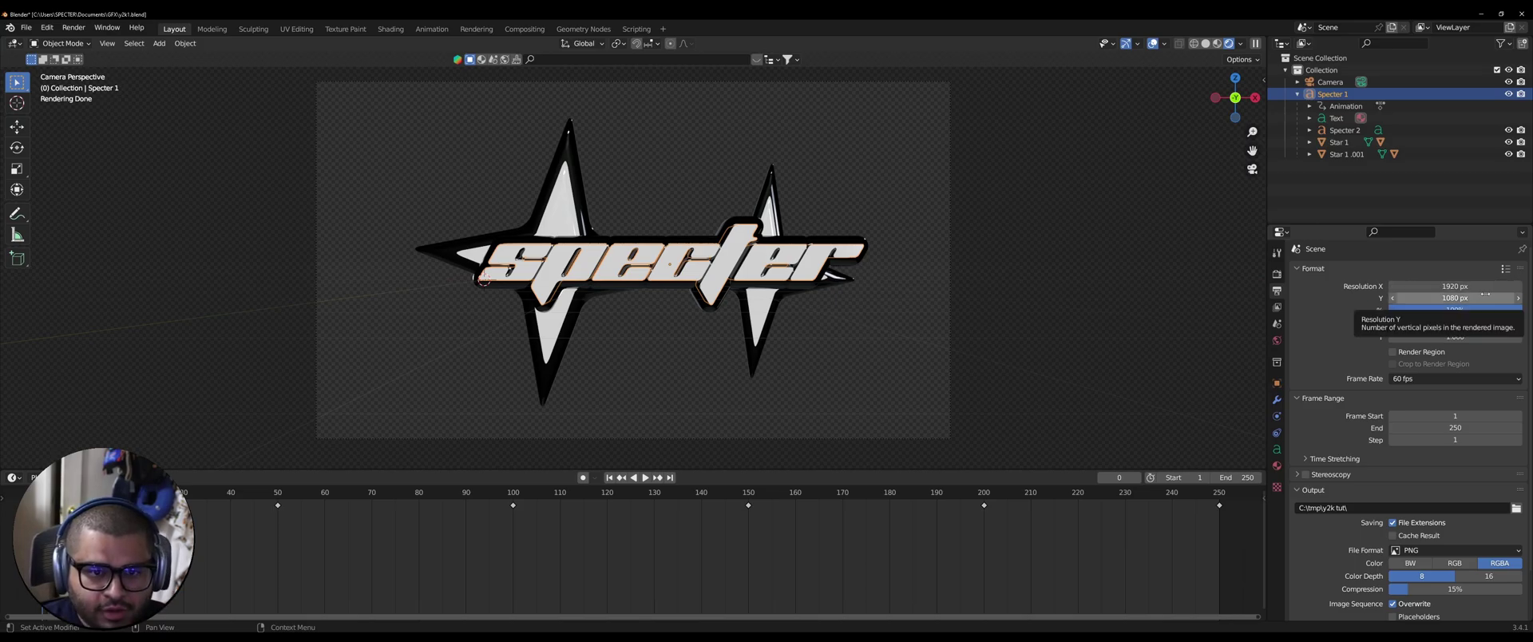
- Launch the Cycles animation render of the Specter logo, starting at frame 1
key(F12)
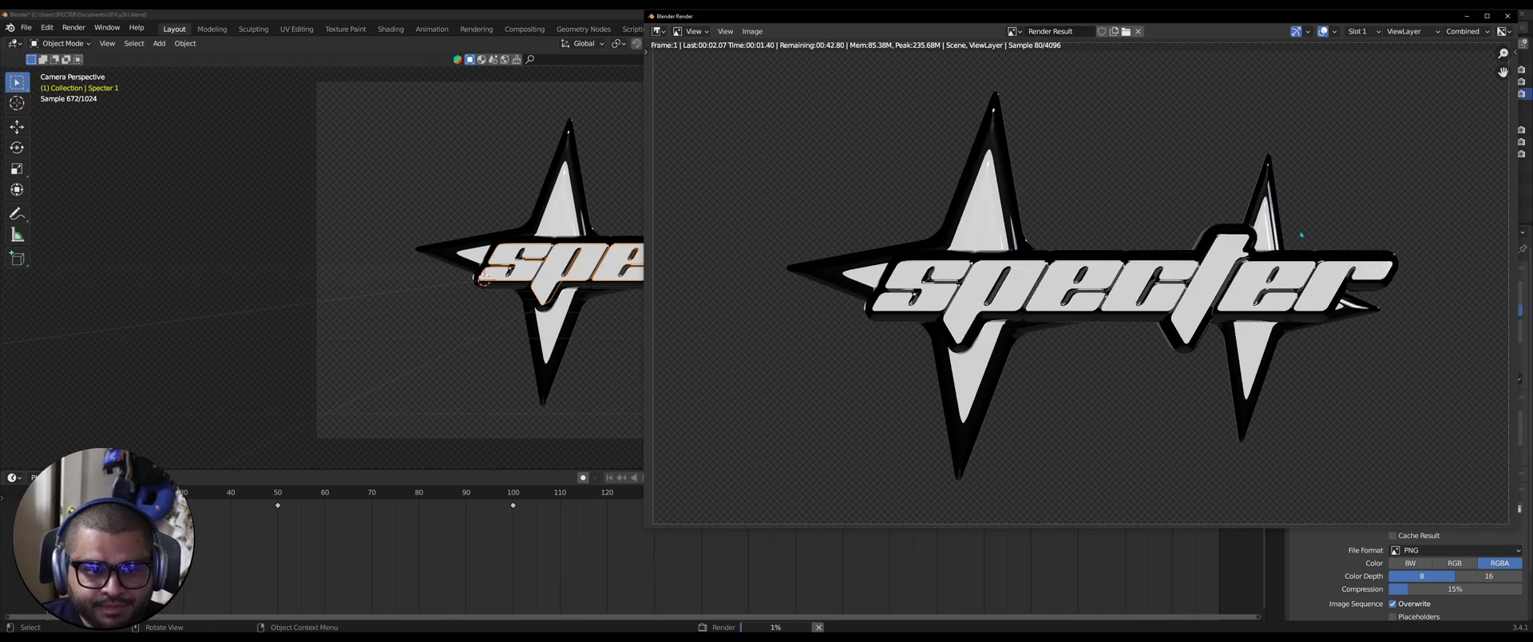